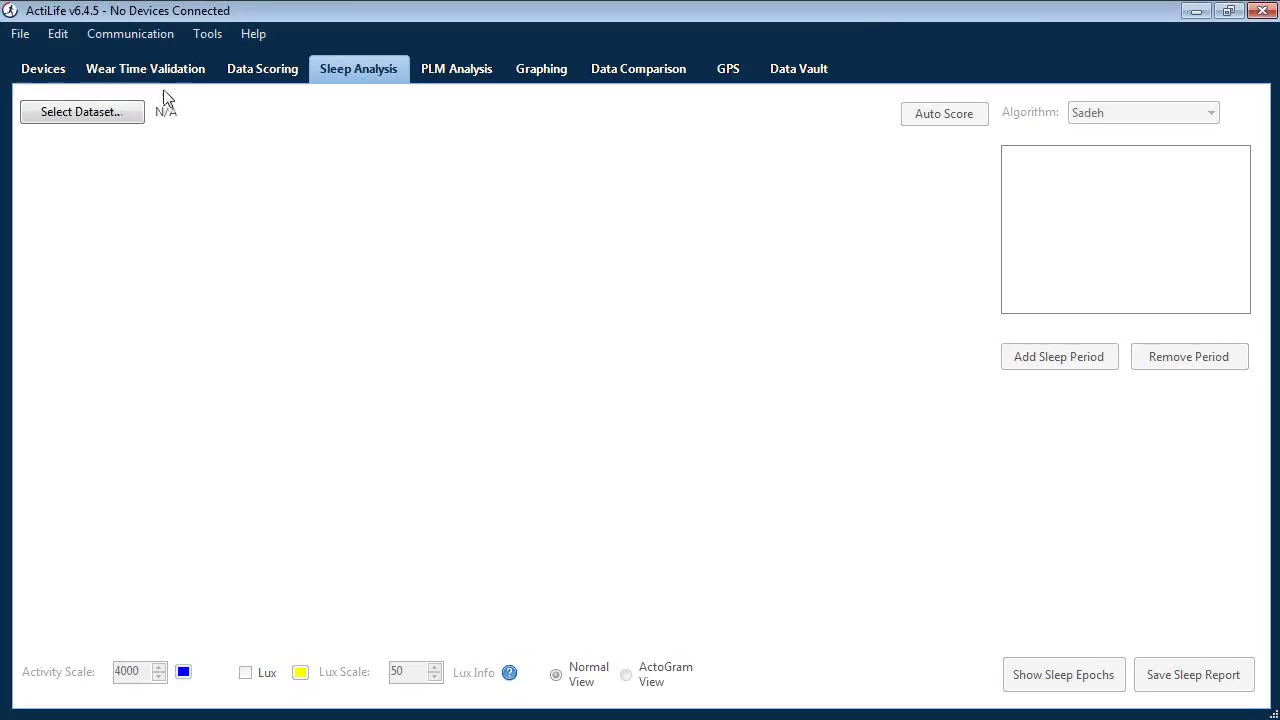
- Load the HKAtlanta.agd dataset from the sleep folder for sleep analysis
click(116, 114)
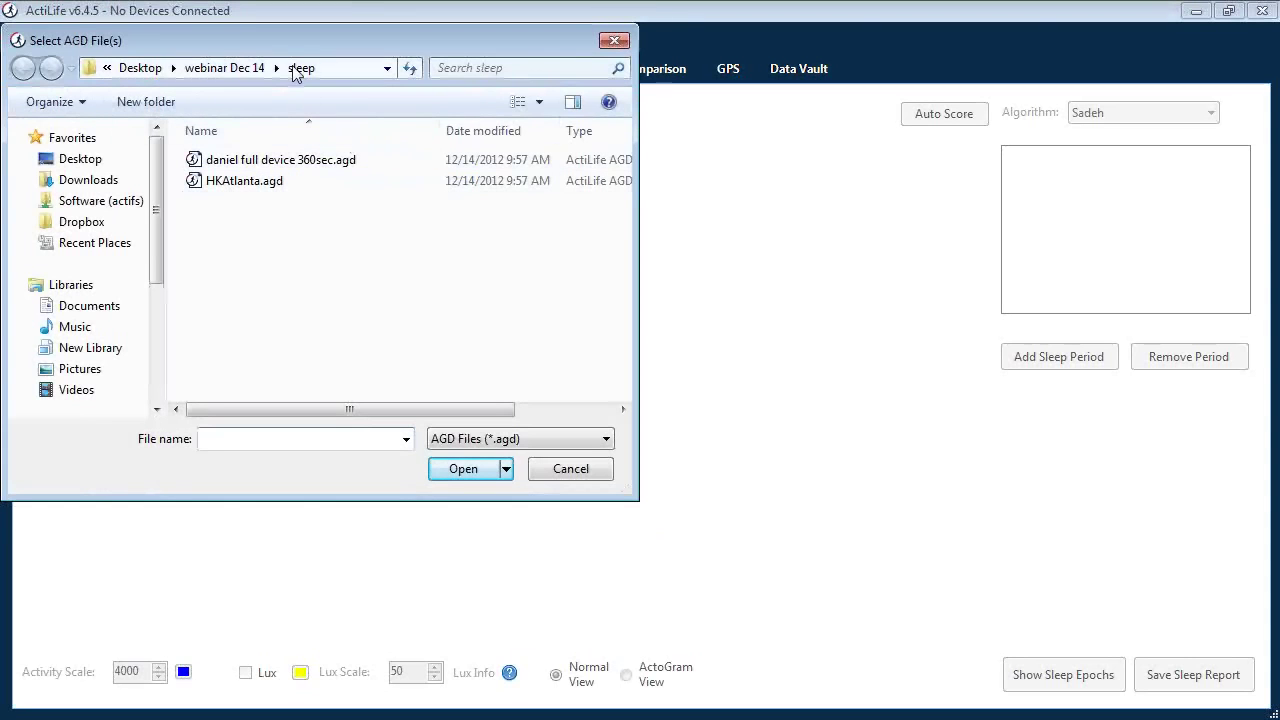
click(250, 186)
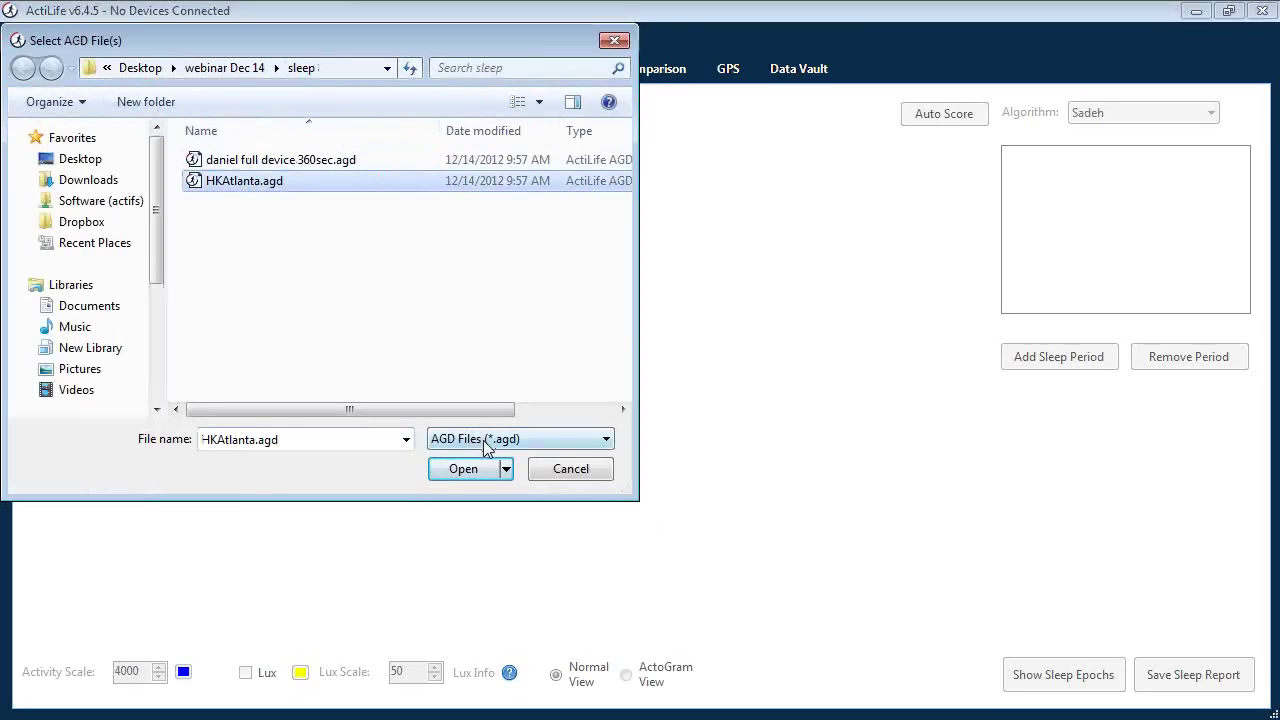
click(465, 470)
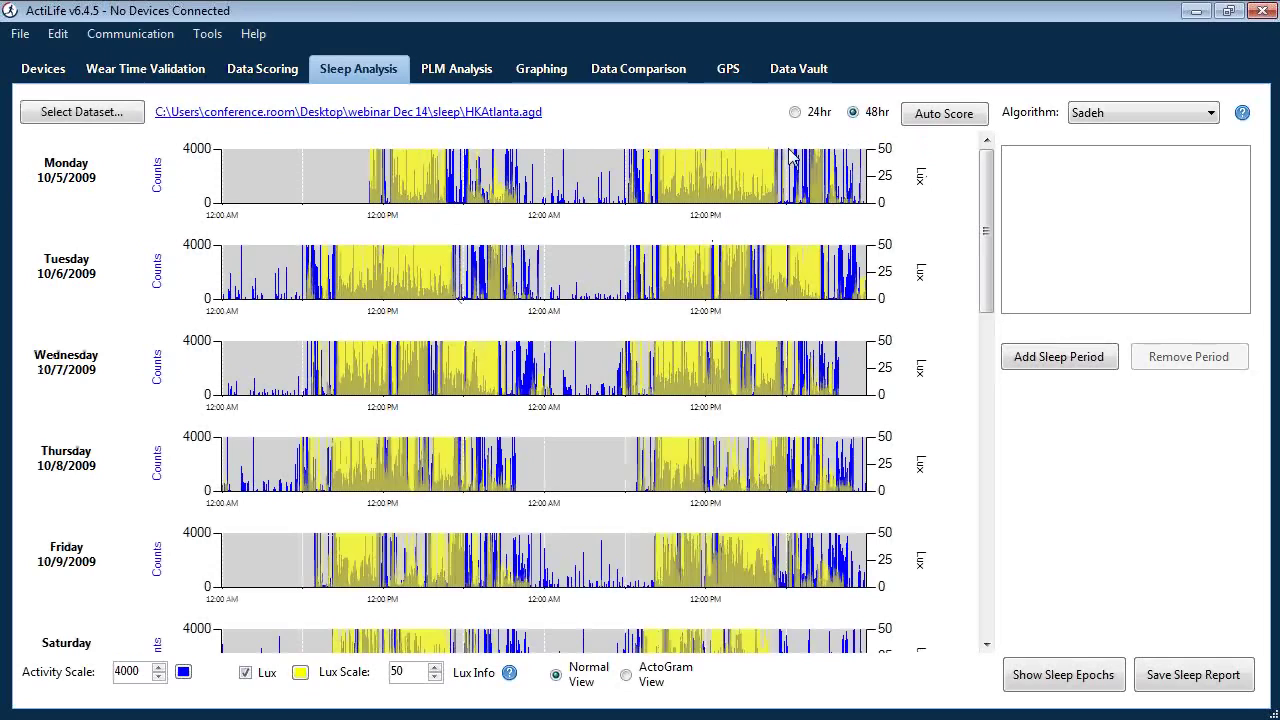
click(548, 70)
click(1212, 114)
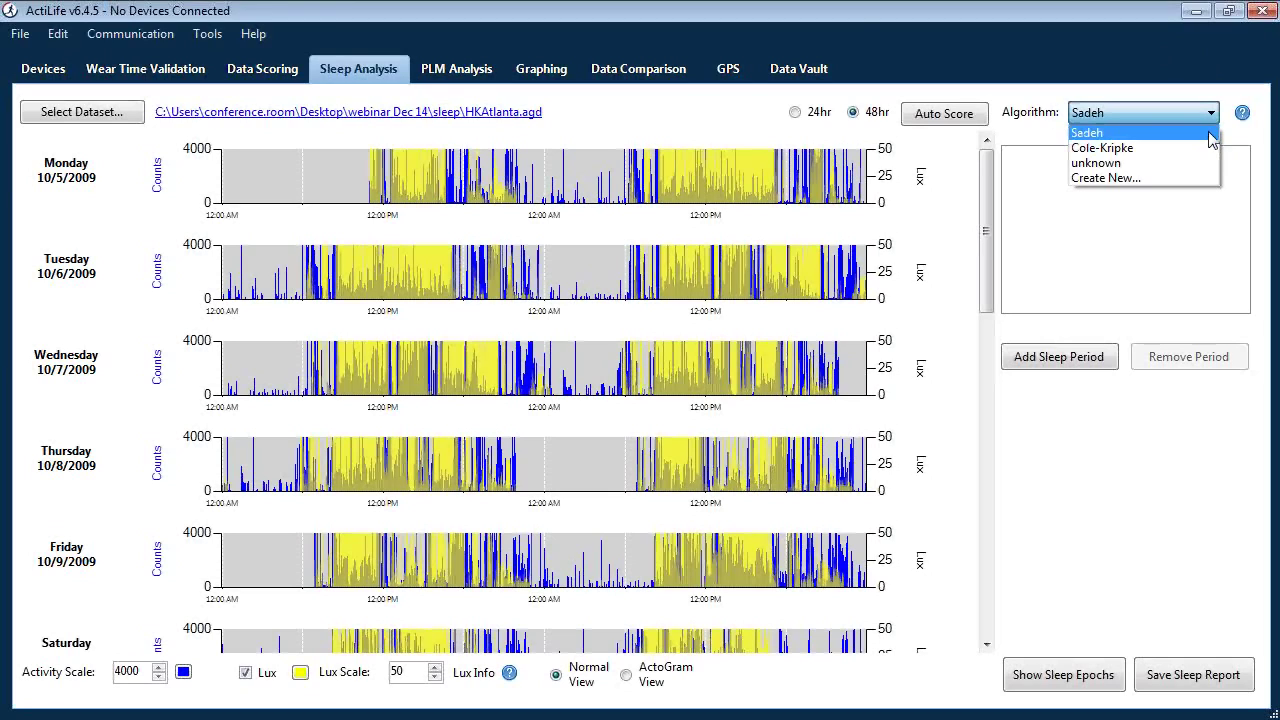
click(1261, 130)
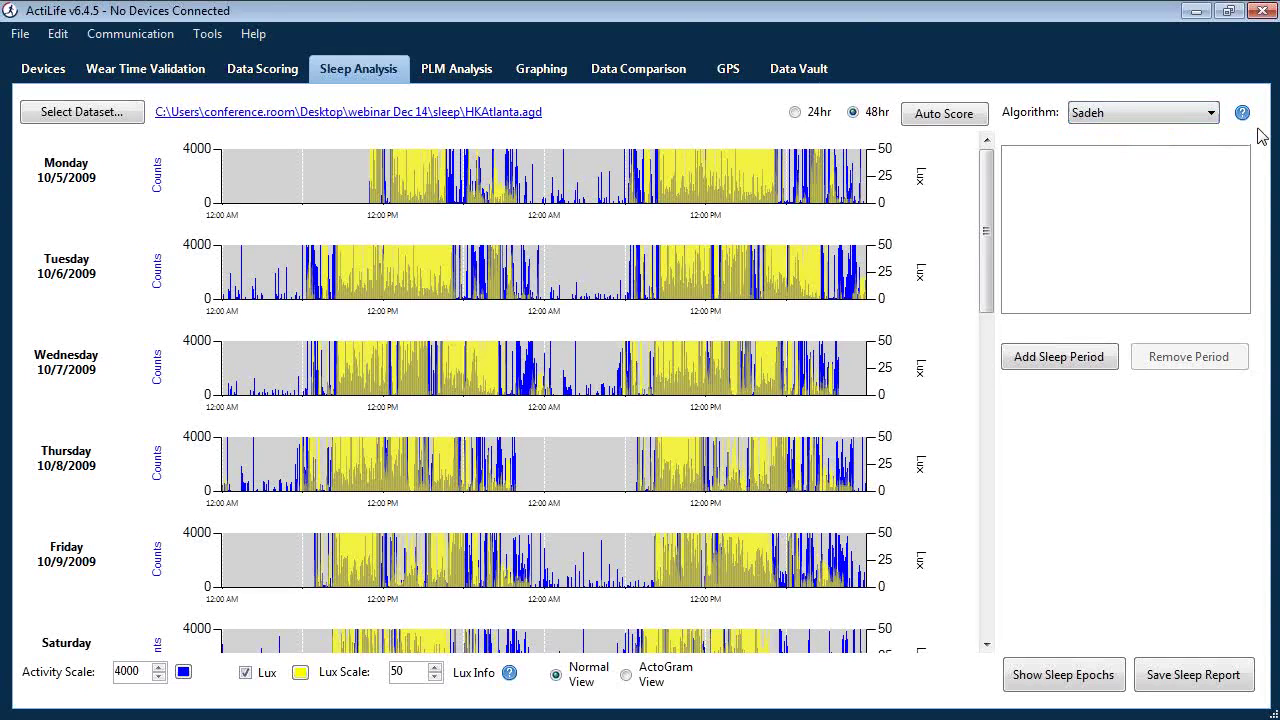
click(1212, 113)
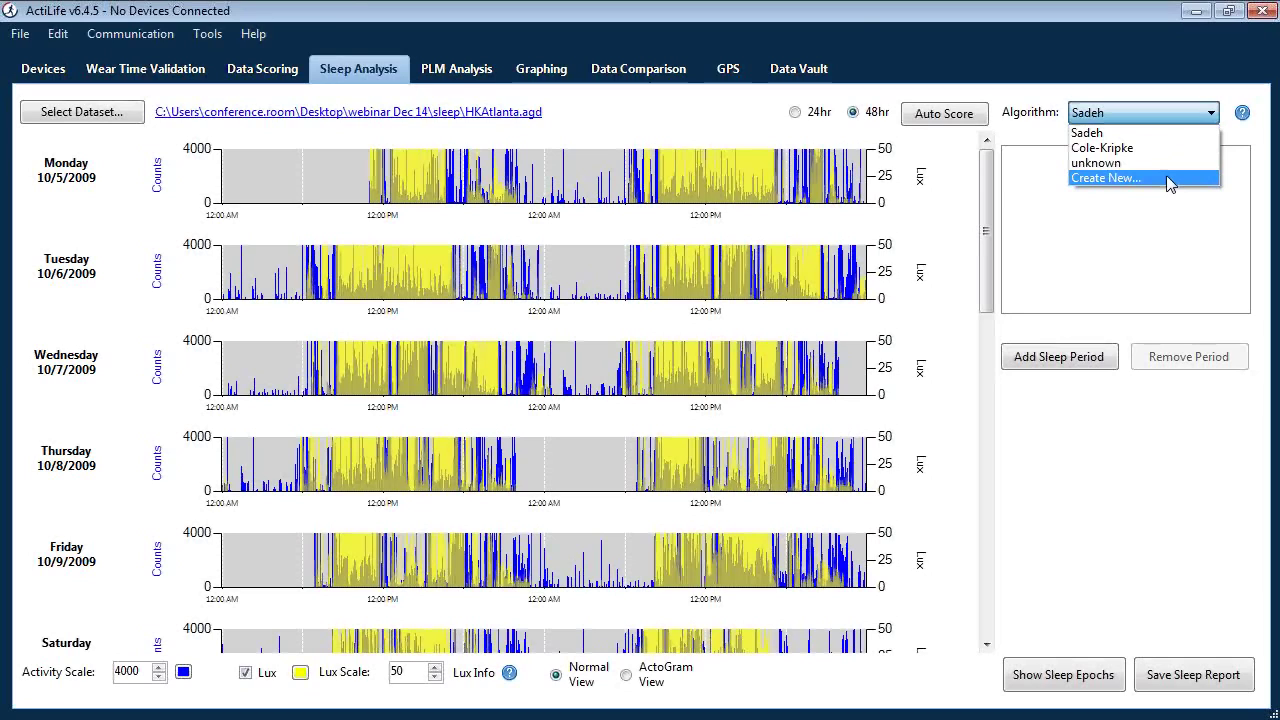
click(1016, 133)
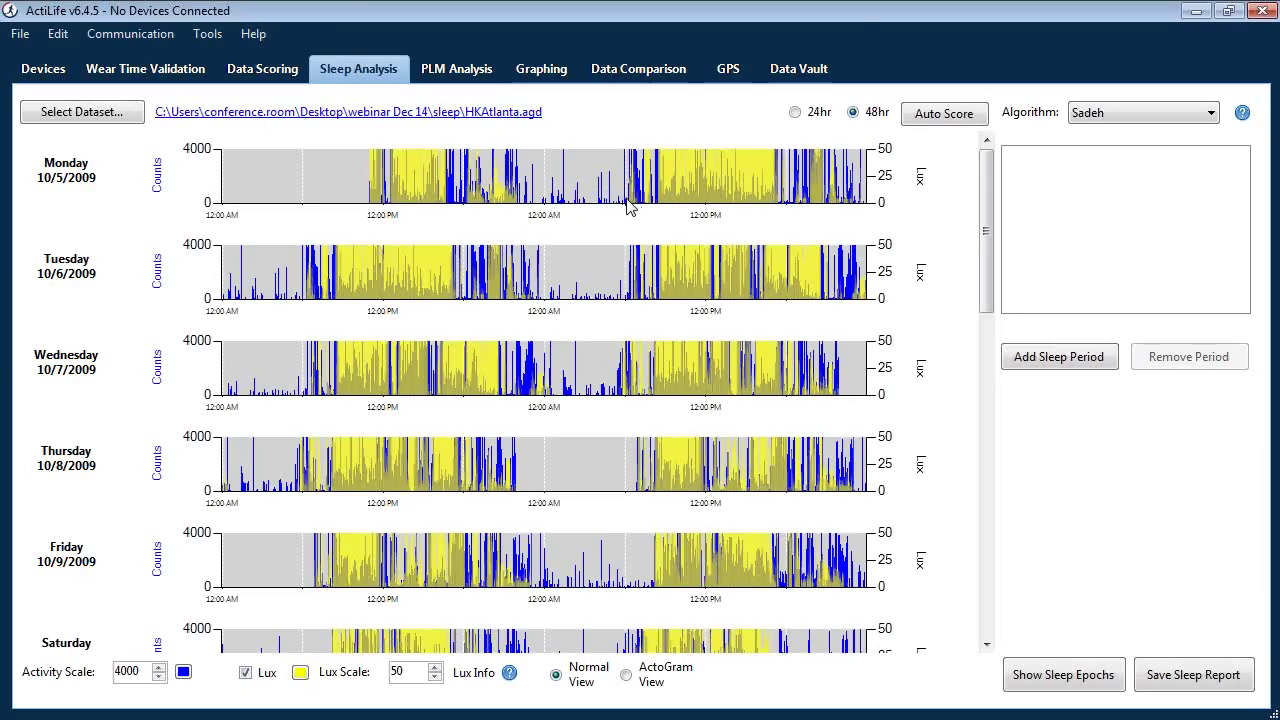
- Compare the 24-hour and 48-hour graph layouts, and inspect the Monday 10/5/2009 afternoon epochs up close
click(796, 113)
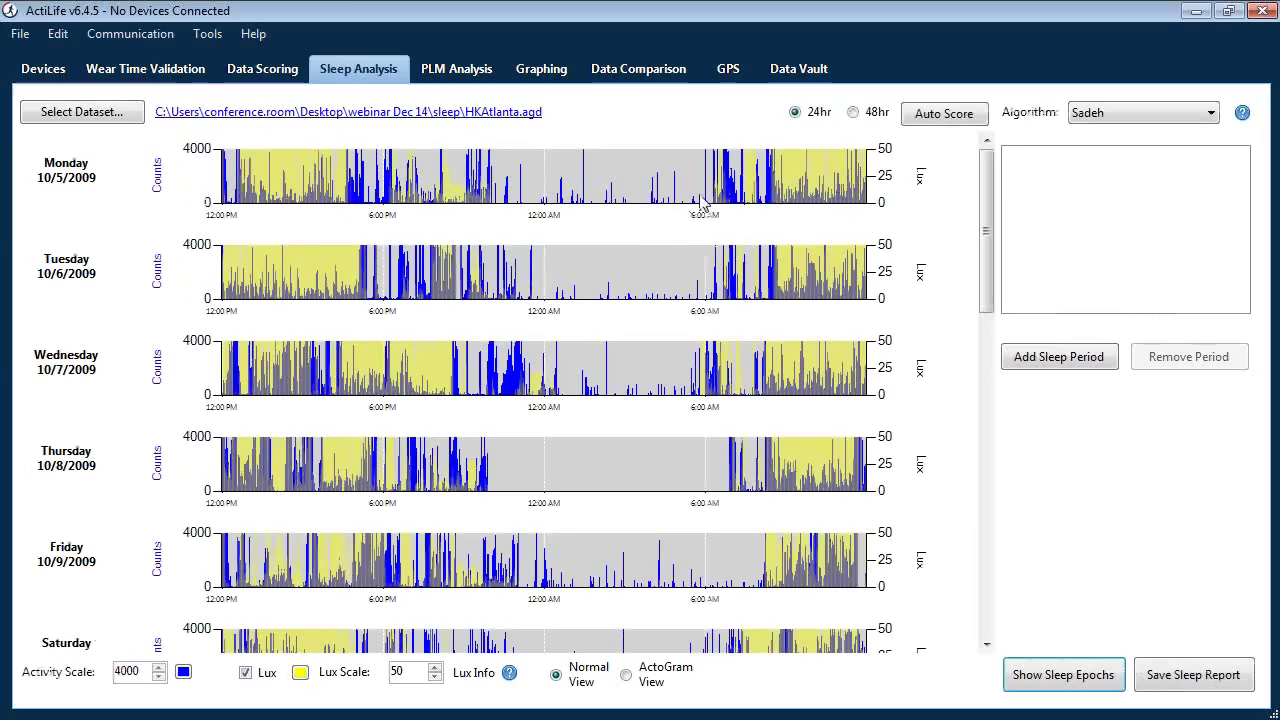
click(853, 113)
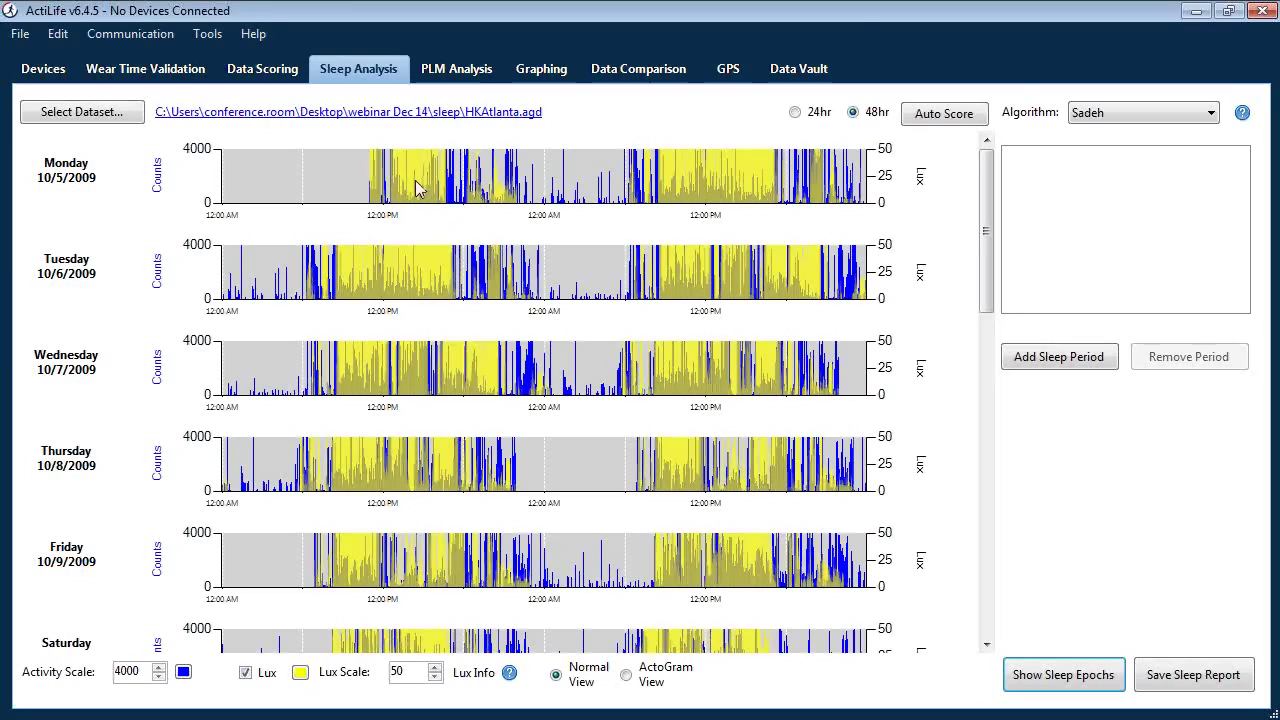
mouse_move(410, 177)
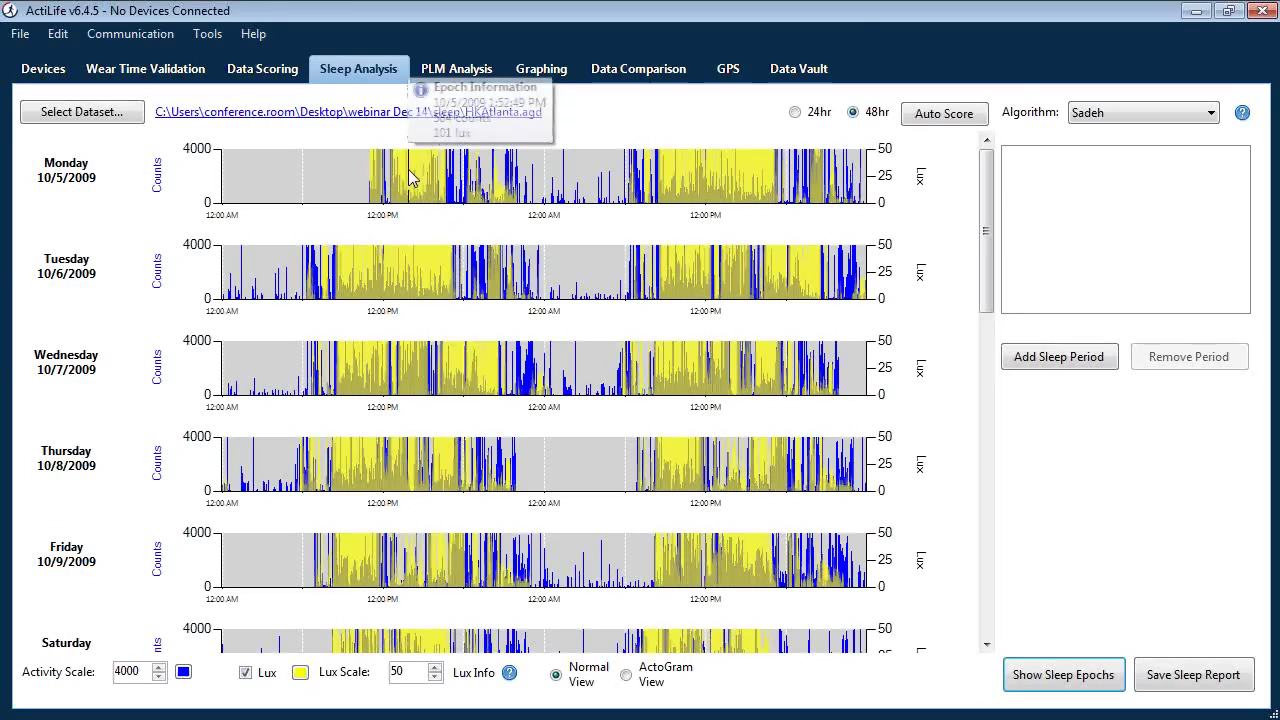
drag(432, 177, 436, 180)
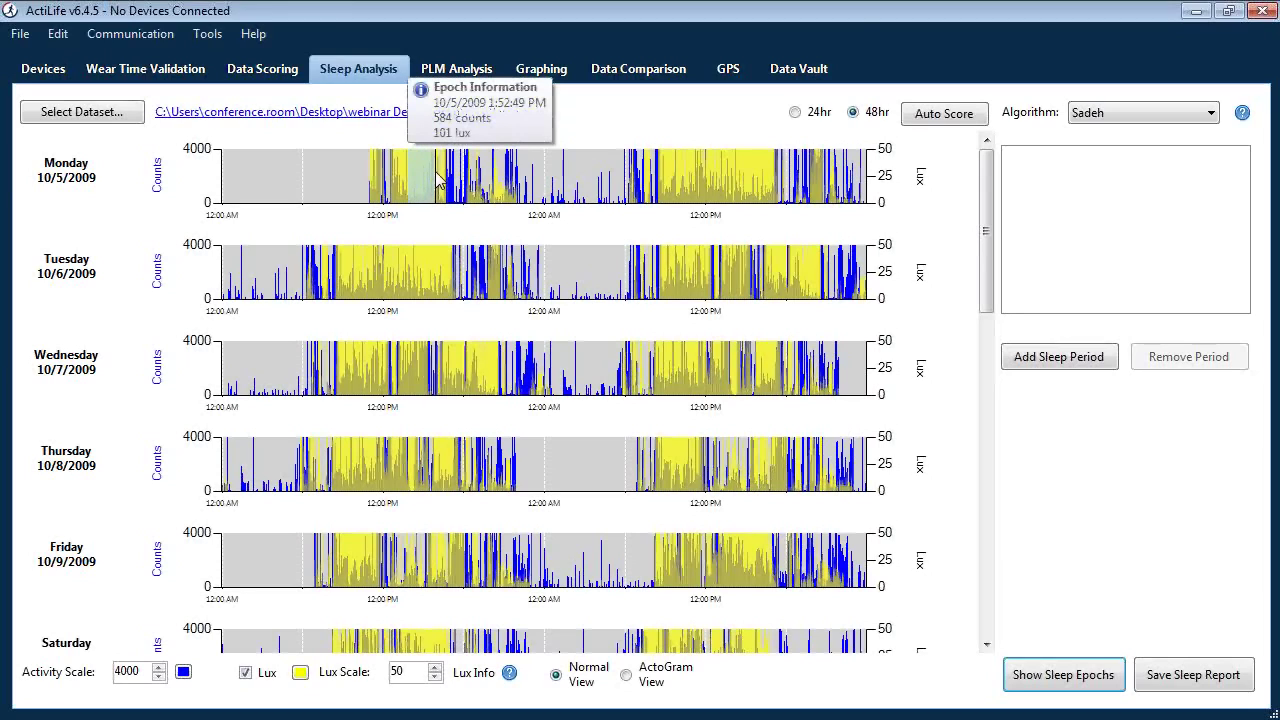
drag(436, 180, 495, 189)
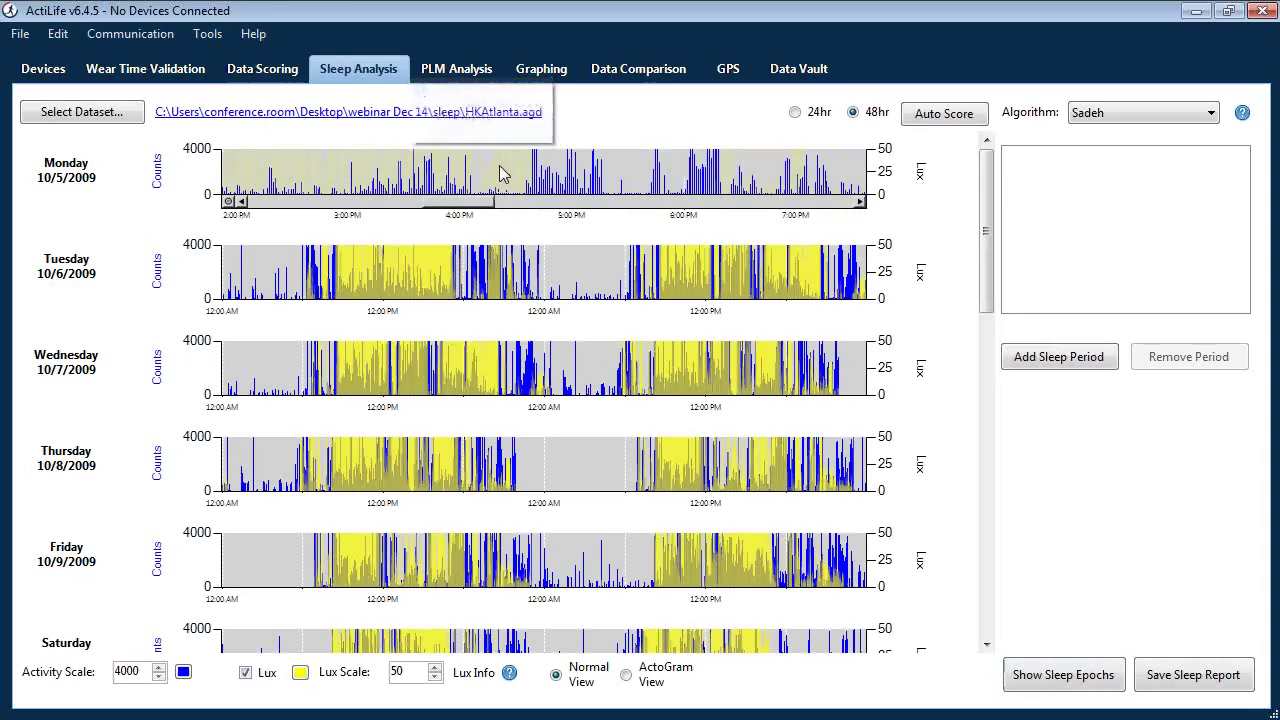
drag(445, 172, 545, 185)
drag(457, 171, 528, 183)
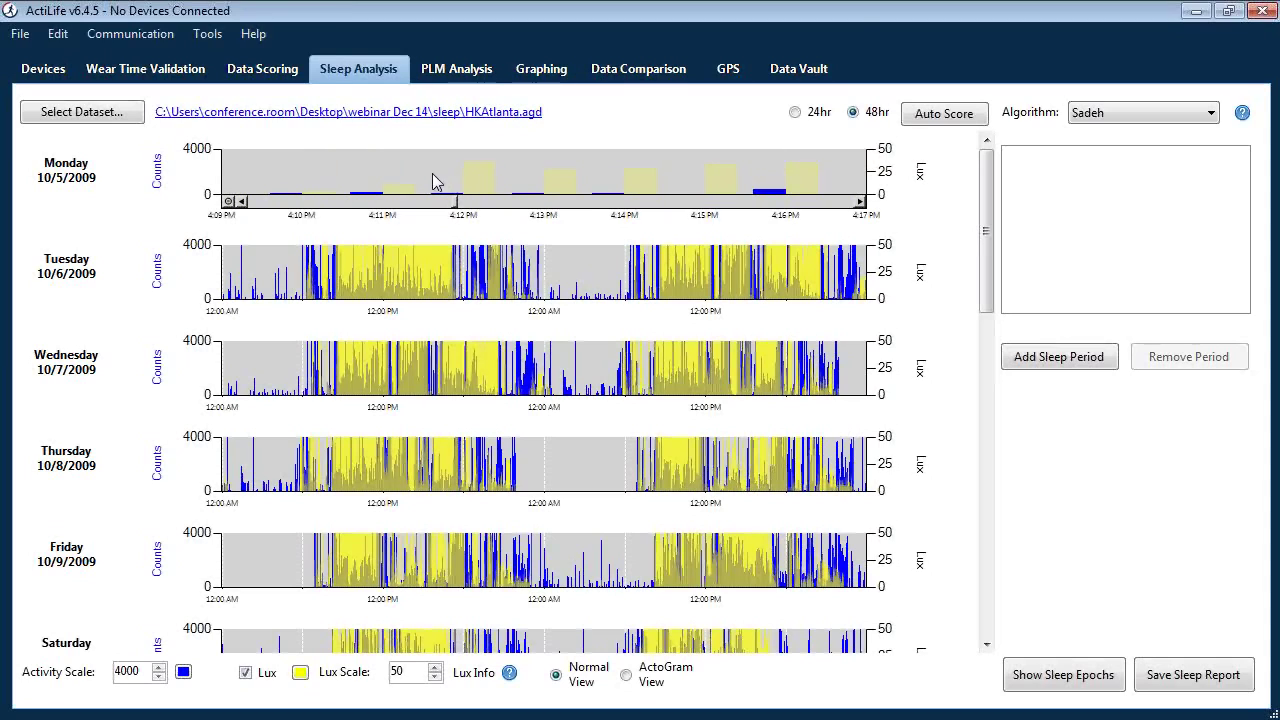
click(229, 202)
click(229, 202)
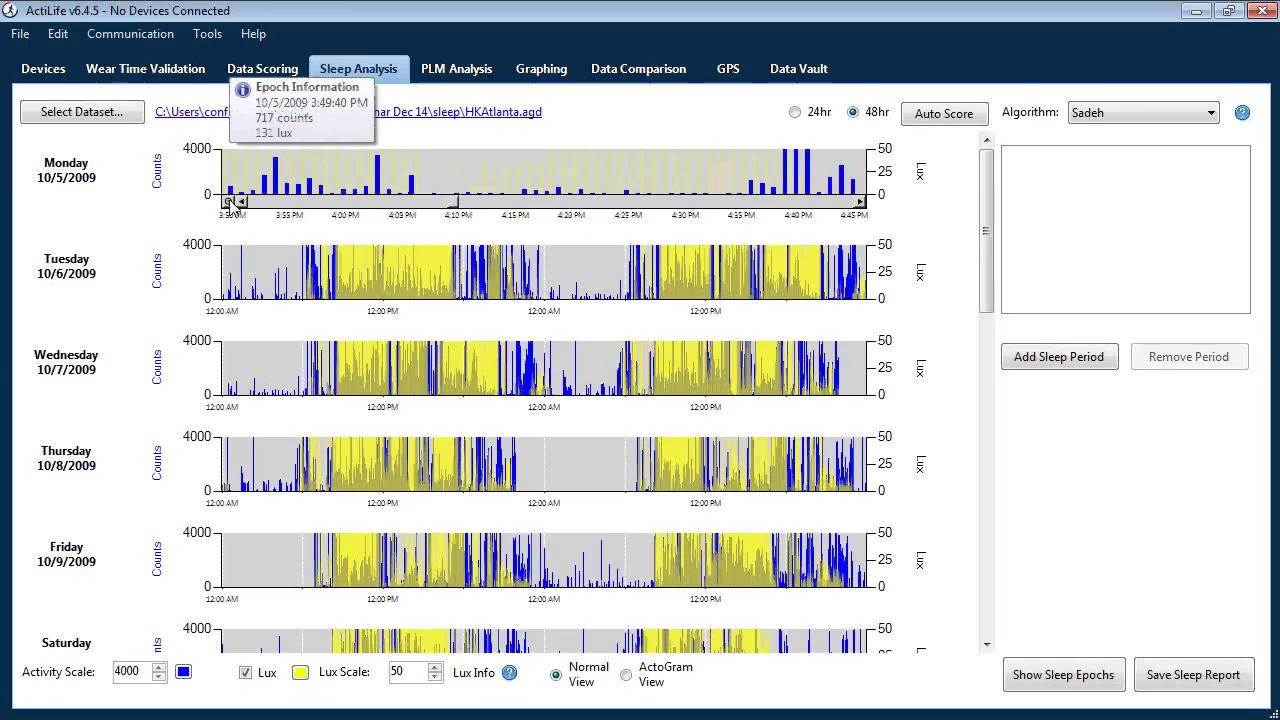
click(229, 202)
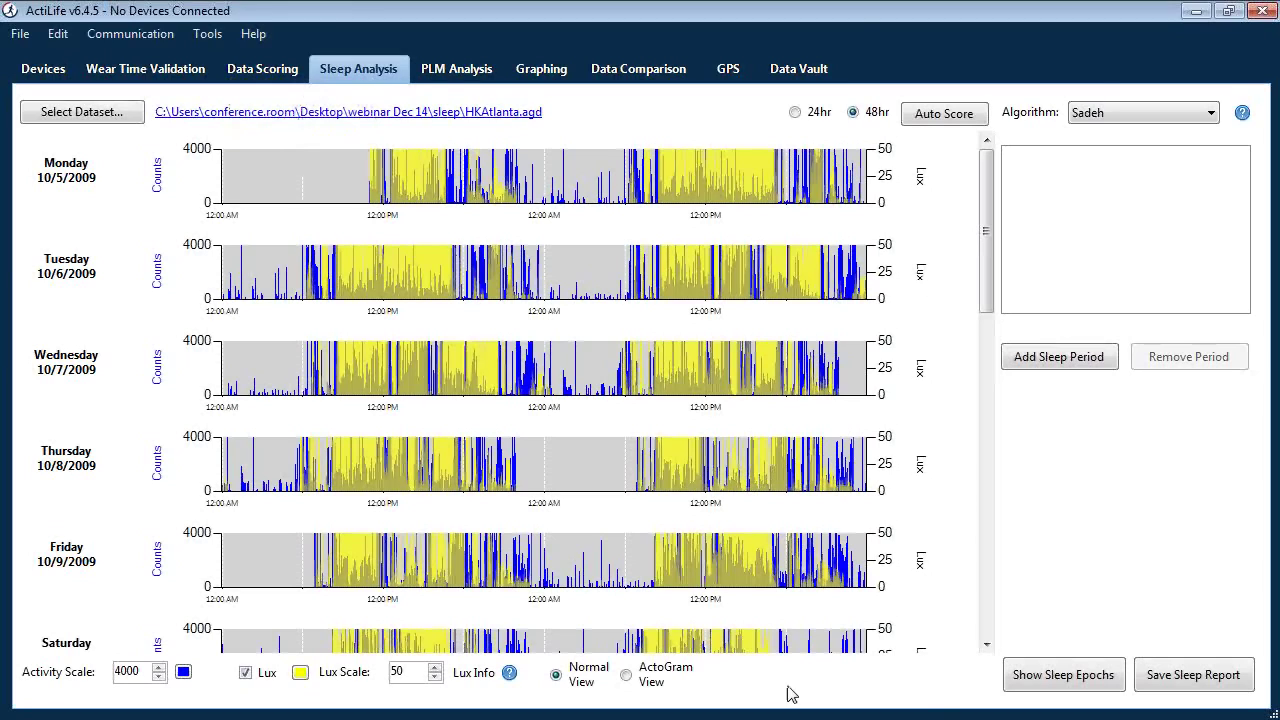
- Preview the whole dataset as an ActoGram and return to the normal view
click(627, 677)
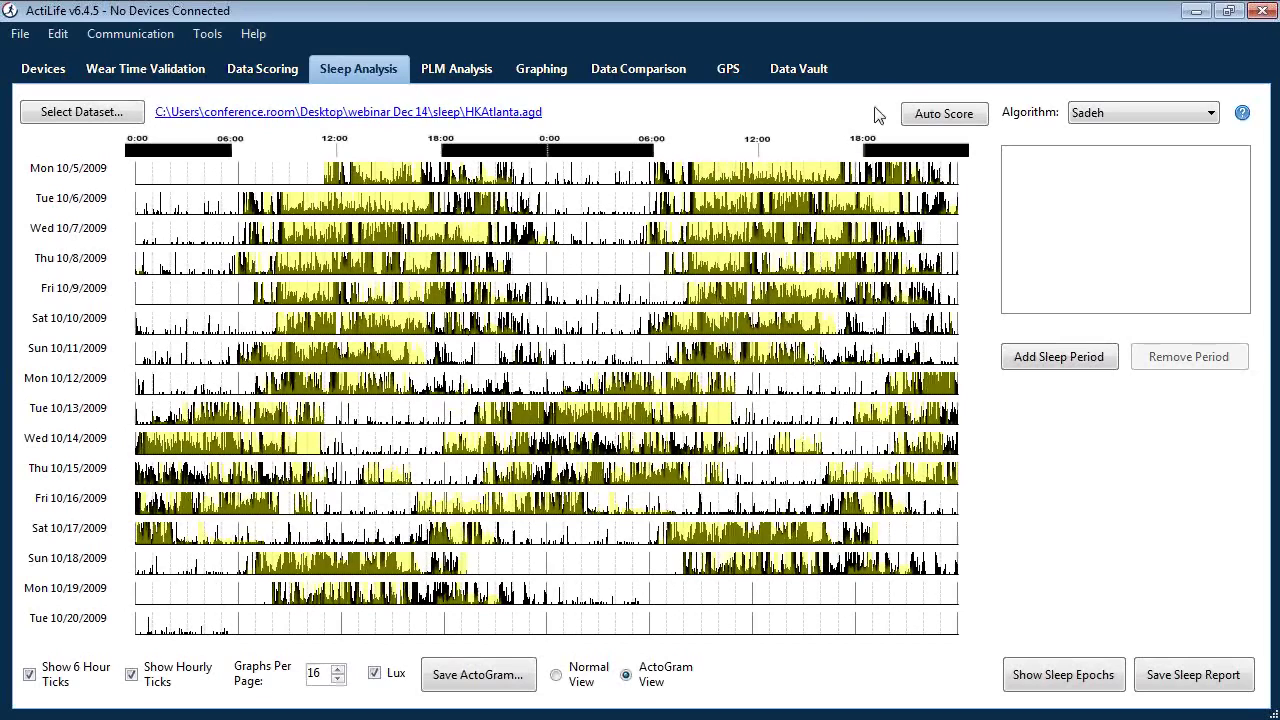
click(557, 676)
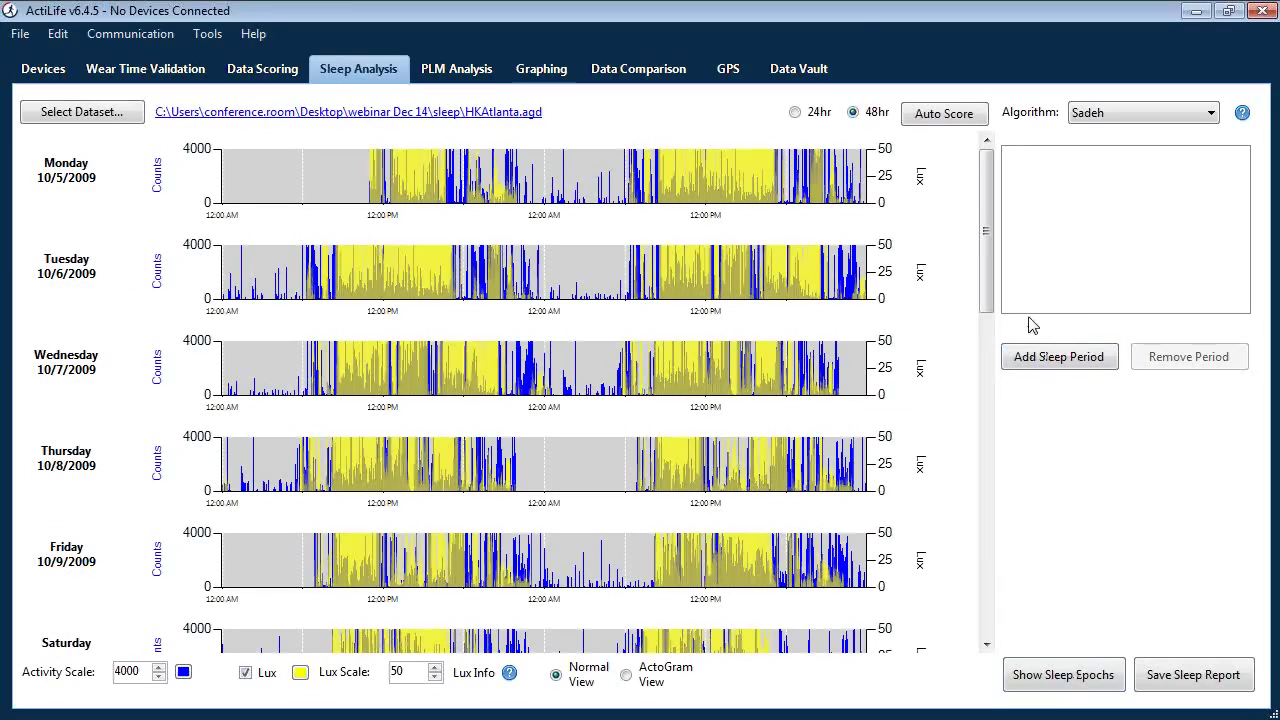
click(1051, 360)
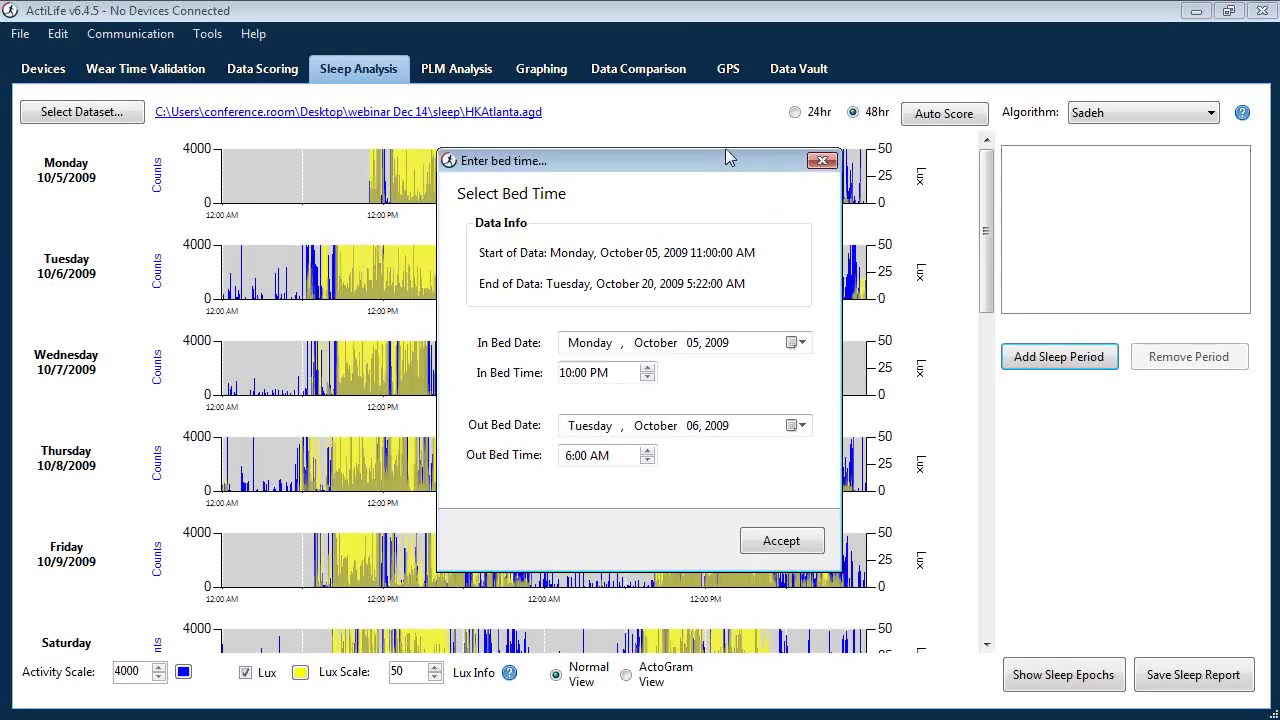
drag(726, 150, 691, 132)
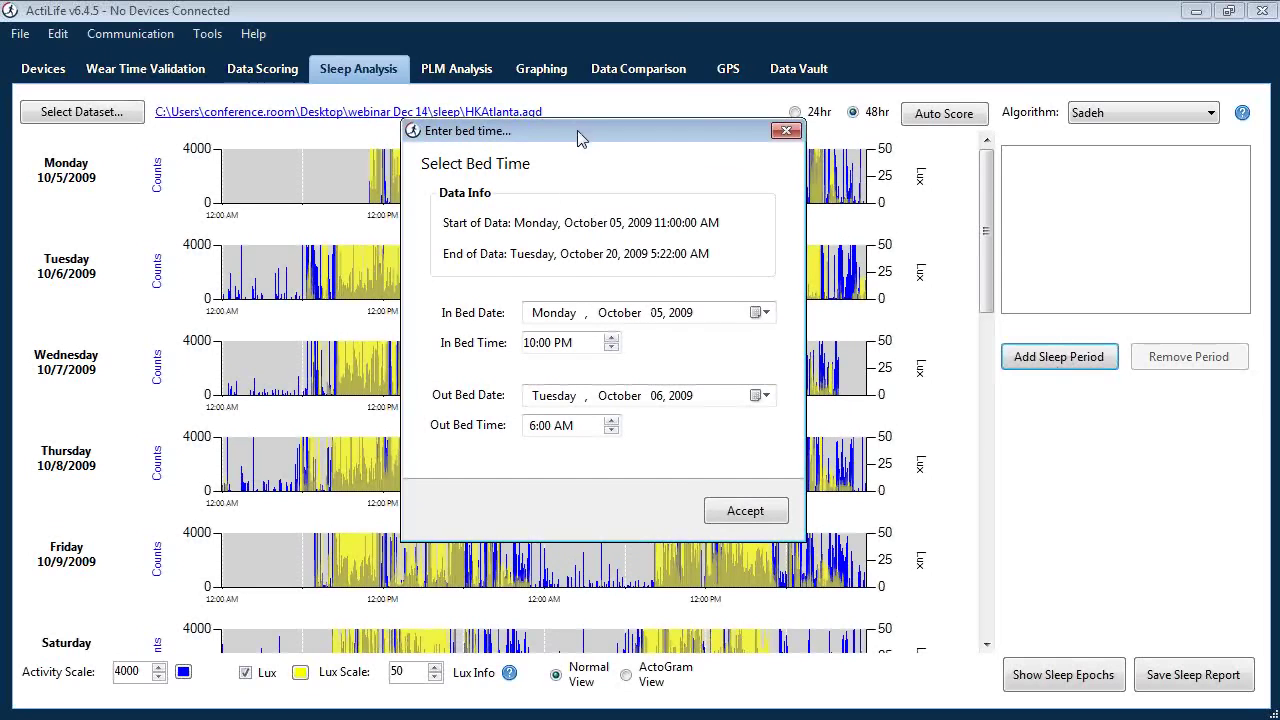
drag(602, 129, 641, 163)
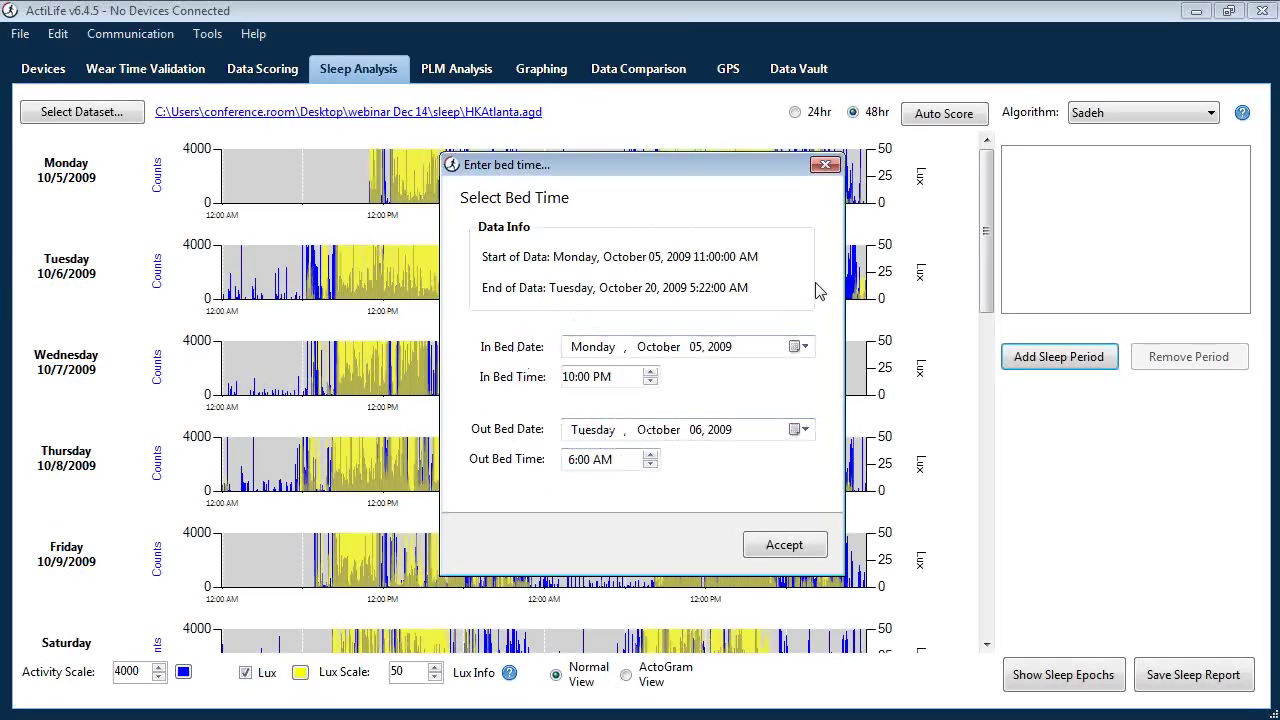
click(825, 165)
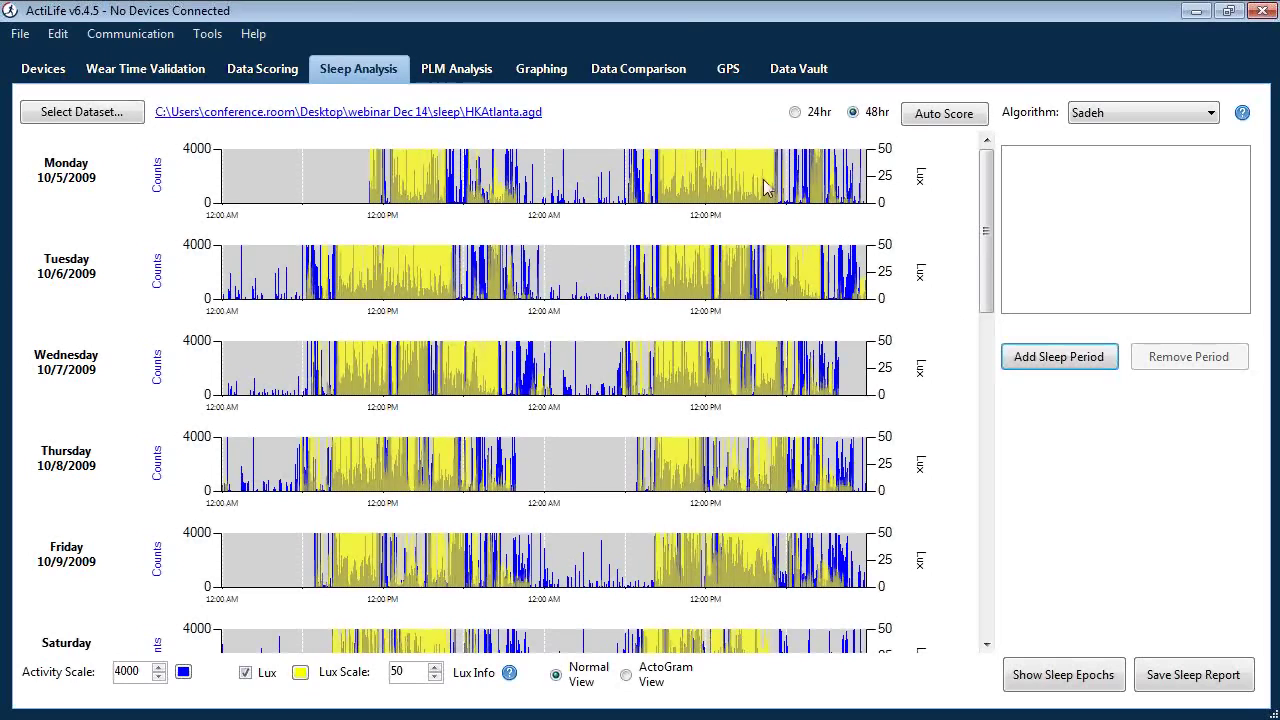
- Add a sleep period from October 5, 2009 10:00 PM to October 6, 2009 6:00 AM
mouse_move(772, 193)
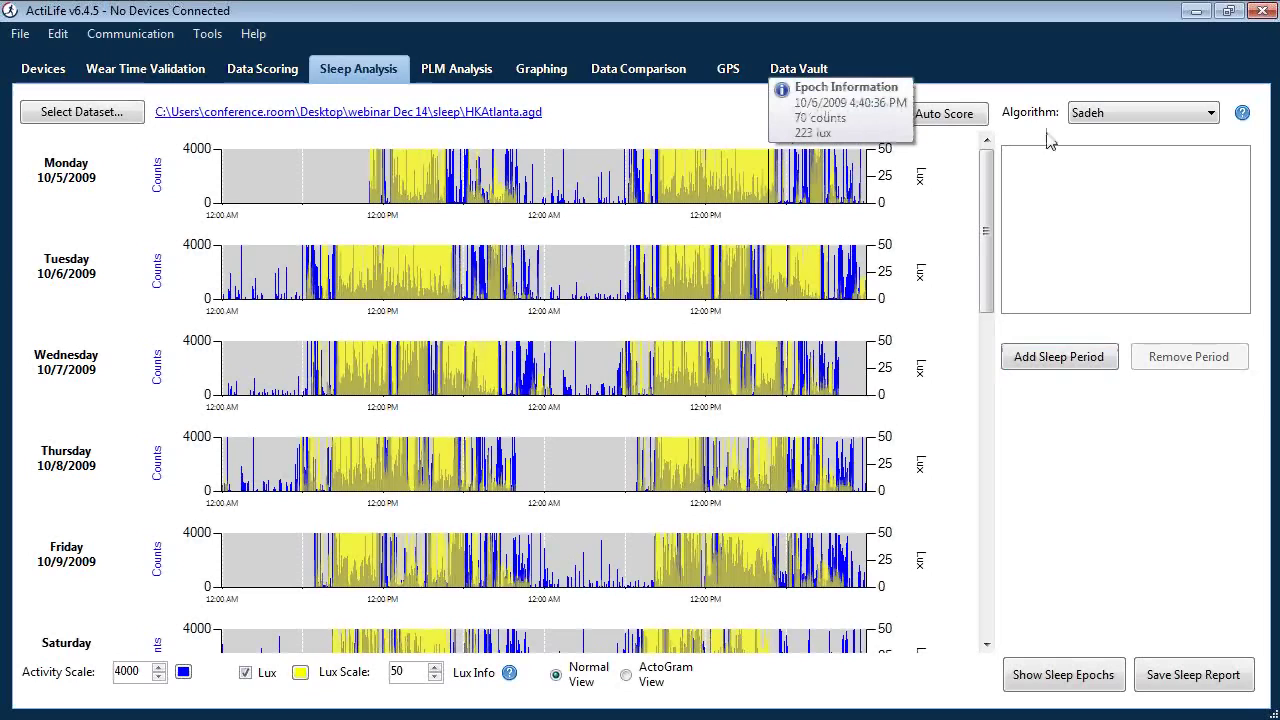
click(1064, 359)
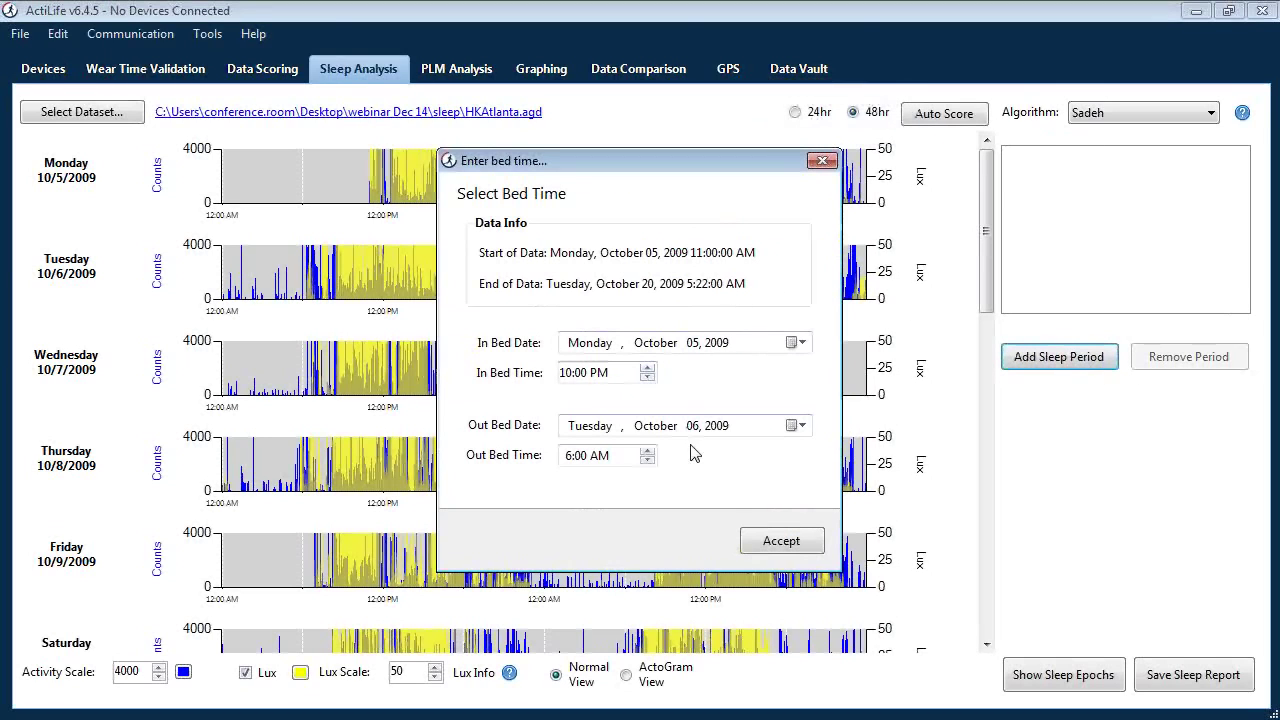
click(780, 549)
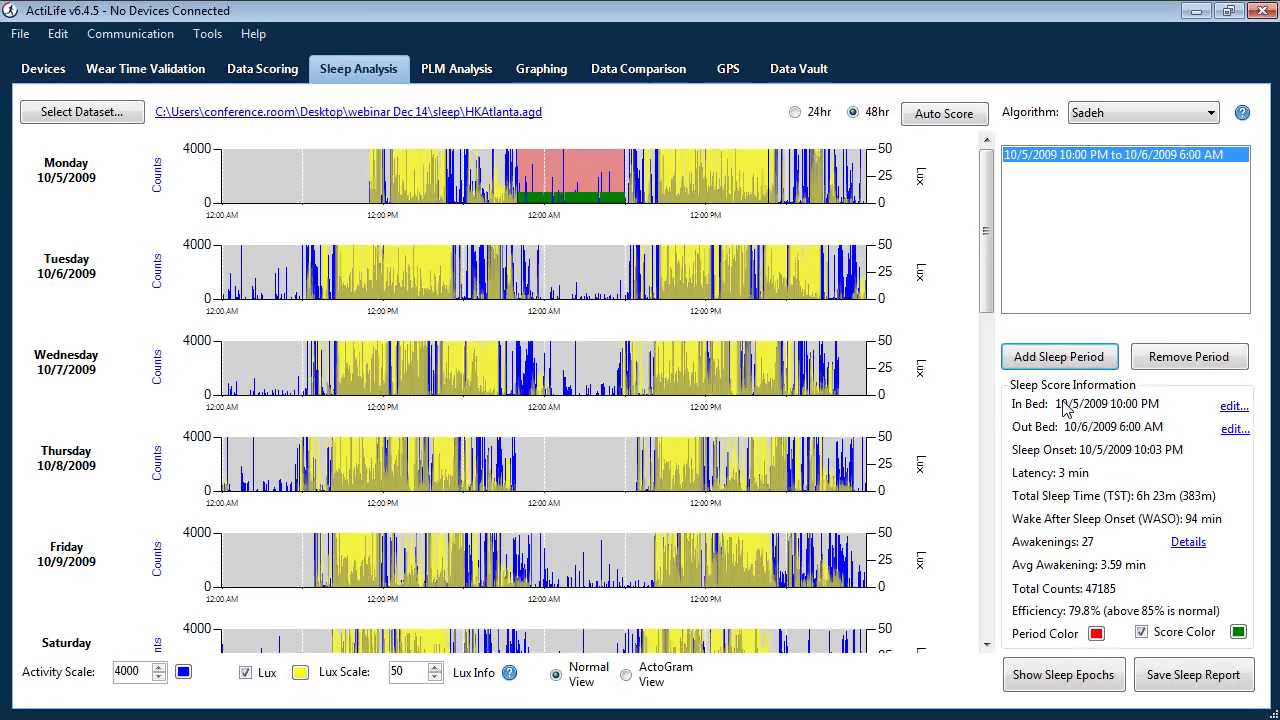
- Change the sleep period's in-bed time to 11:25 PM on 10/5/2009 and save it
click(1233, 408)
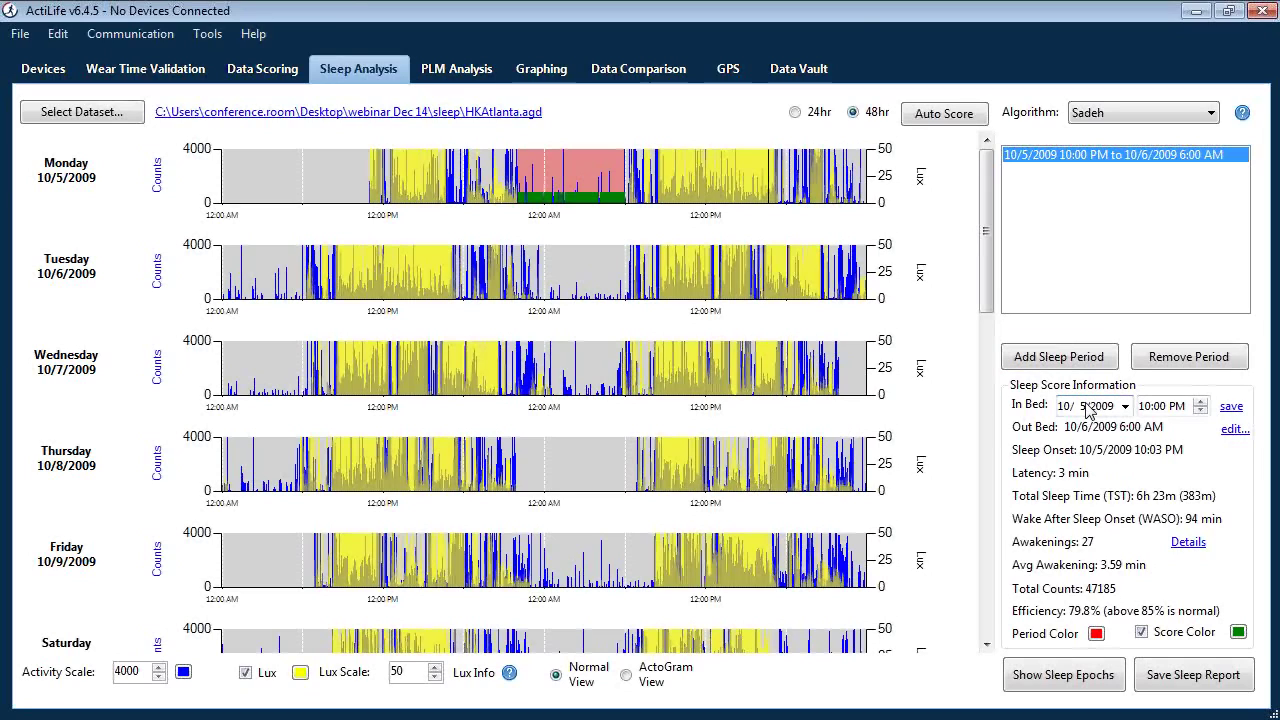
click(1160, 407)
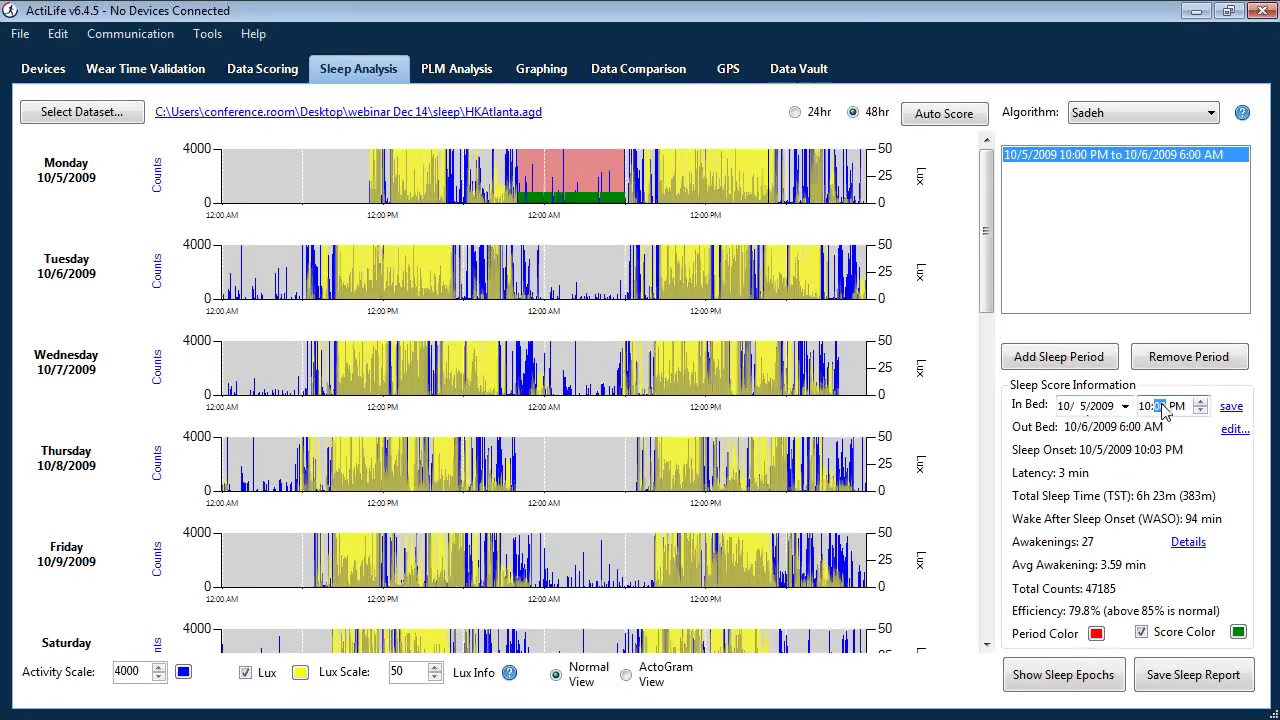
text(25)
click(1147, 406)
text(1)
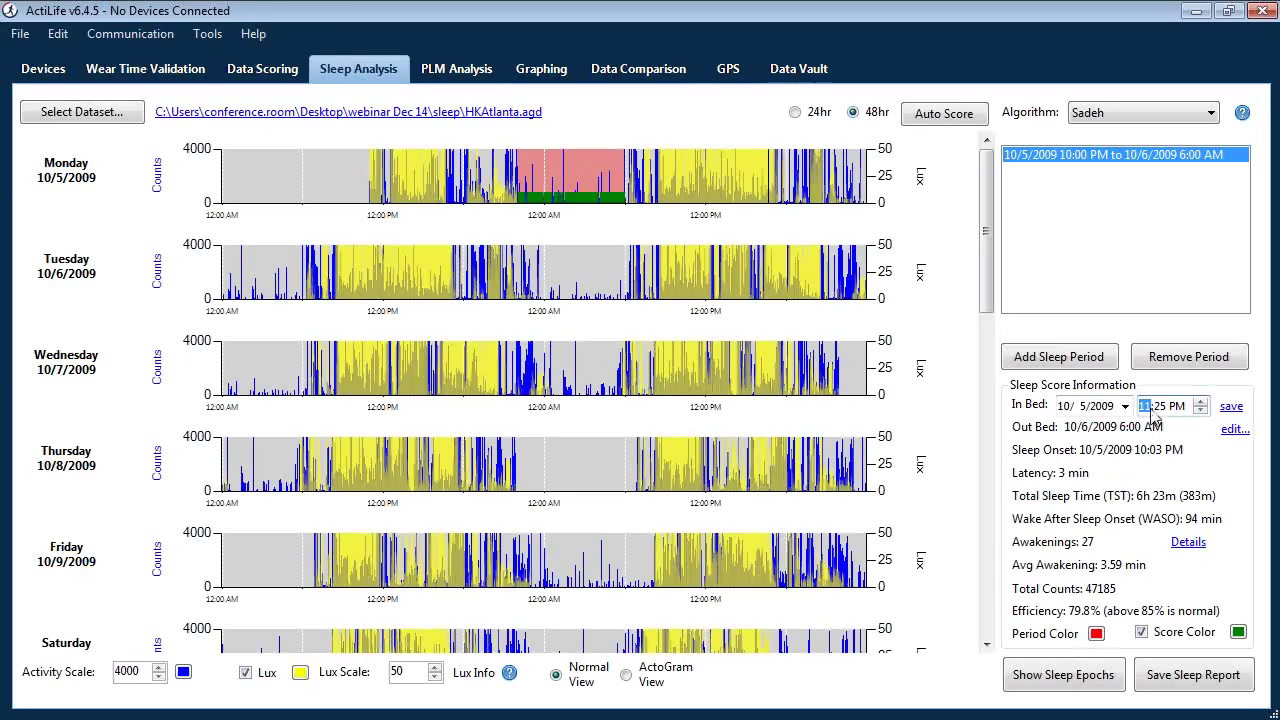
click(1234, 410)
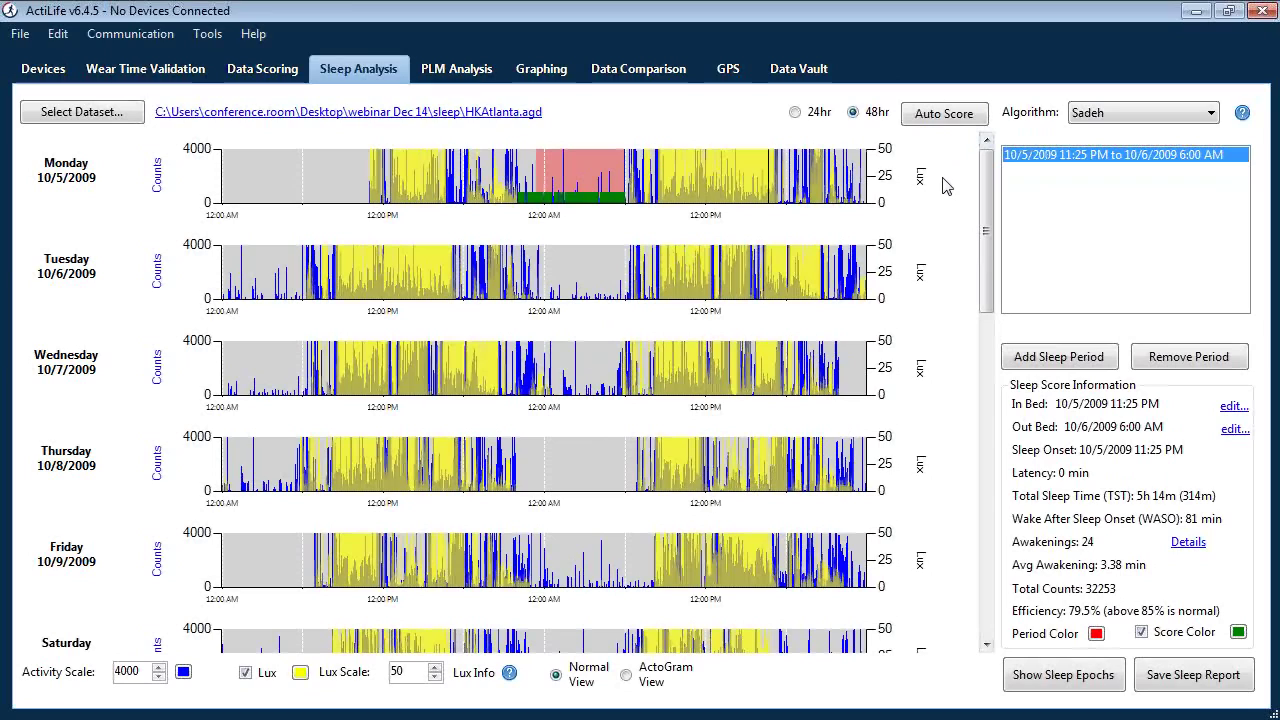
- Auto-score the sleep periods of the whole dataset with the Sadeh algorithm, replacing all existing bed times
click(940, 114)
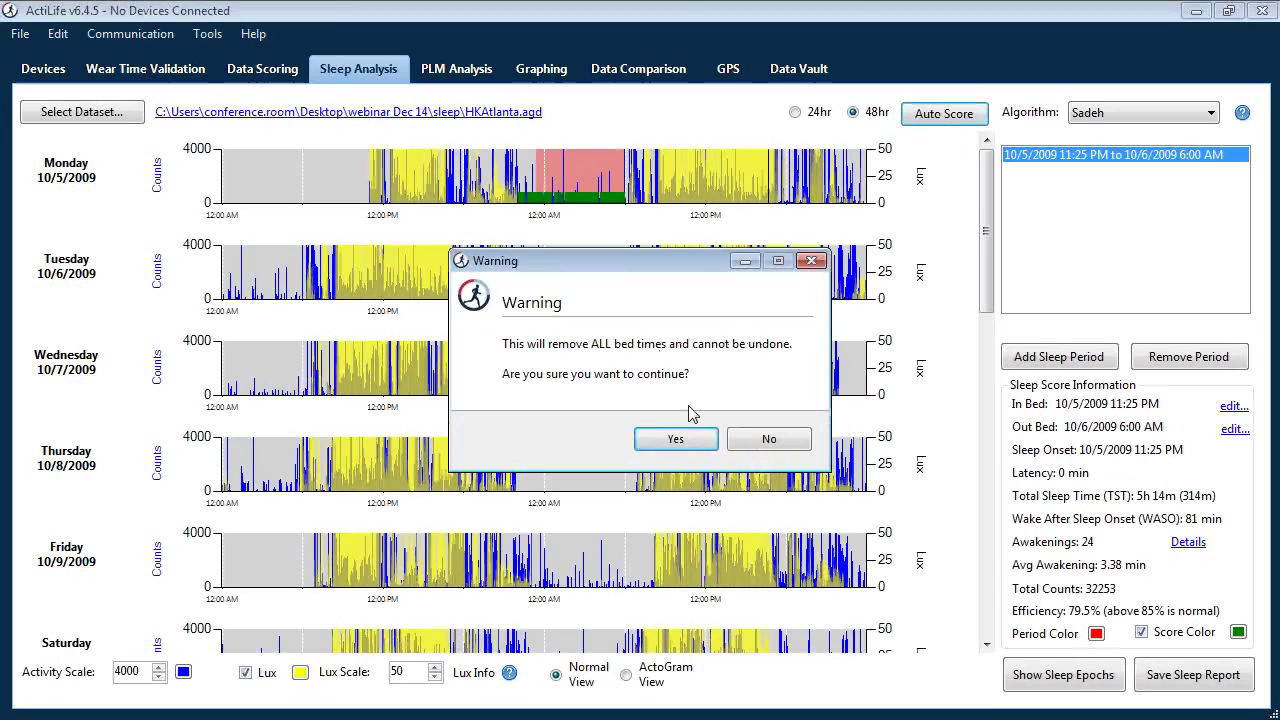
click(676, 439)
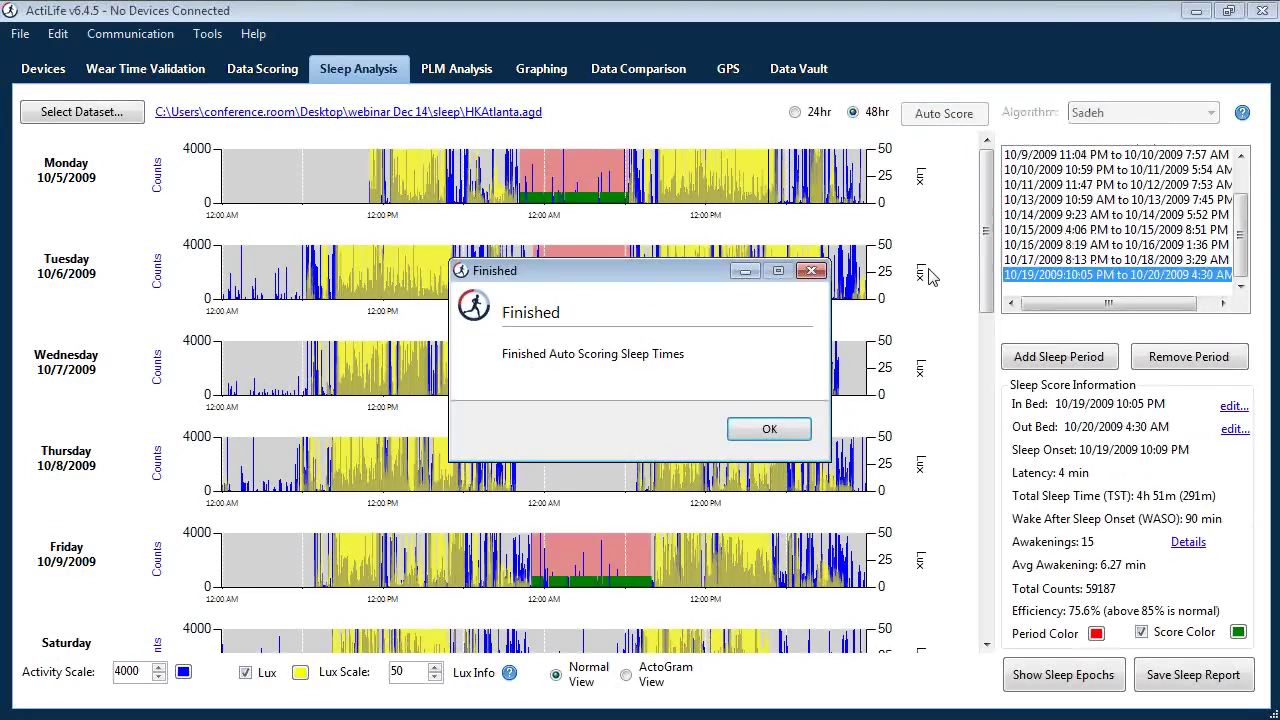
click(770, 430)
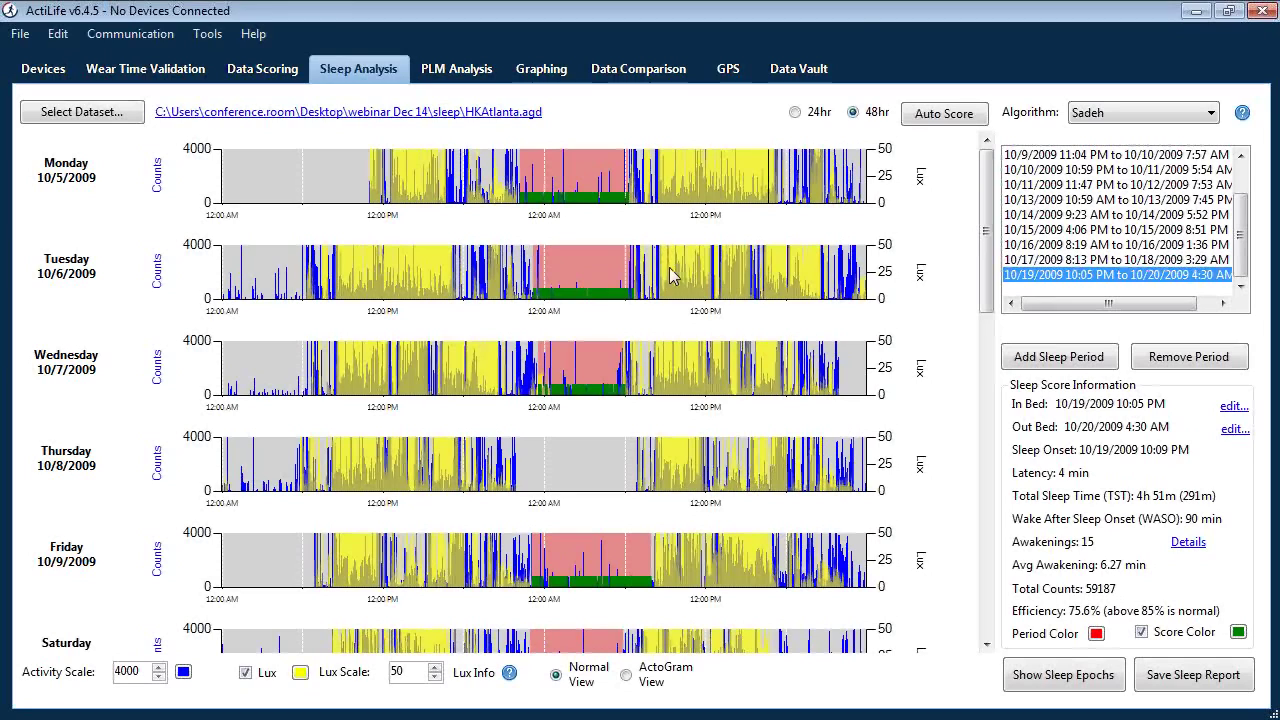
- View the scores of the 10/16/2009 8:19 AM sleep period and examine the epoch-by-epoch sleep or awake list
click(1056, 247)
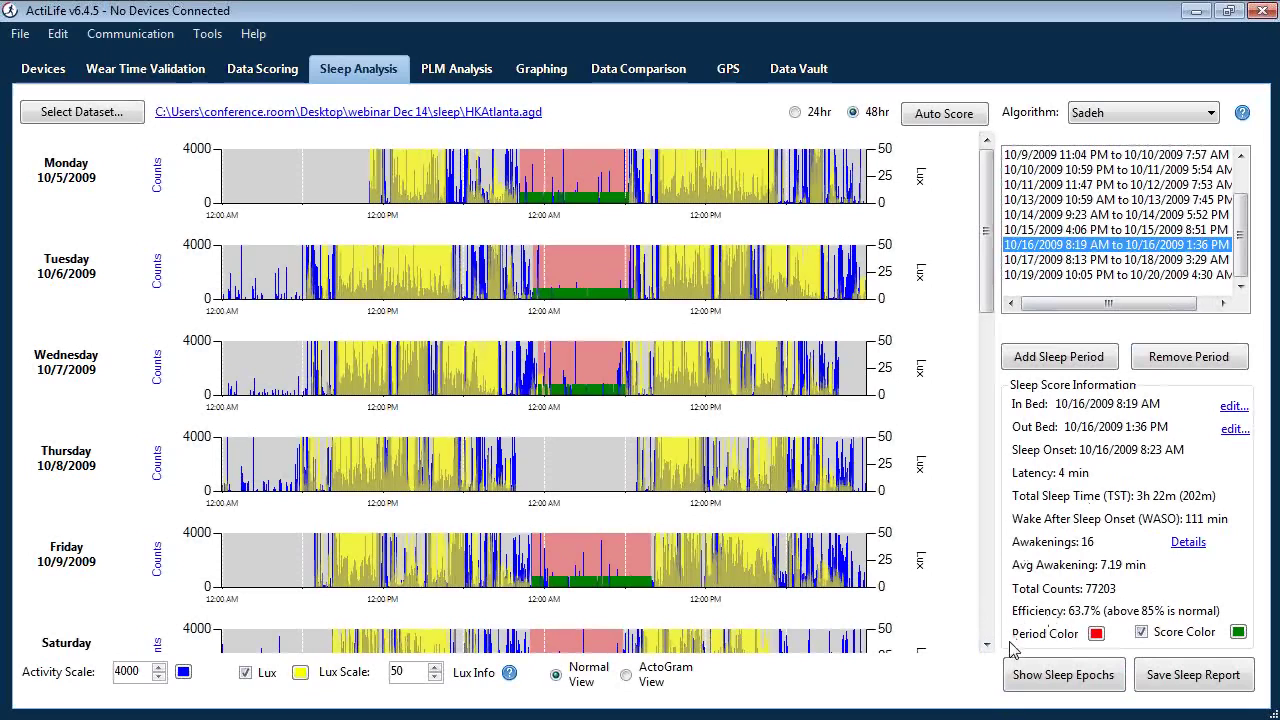
click(1061, 681)
drag(801, 95, 765, 66)
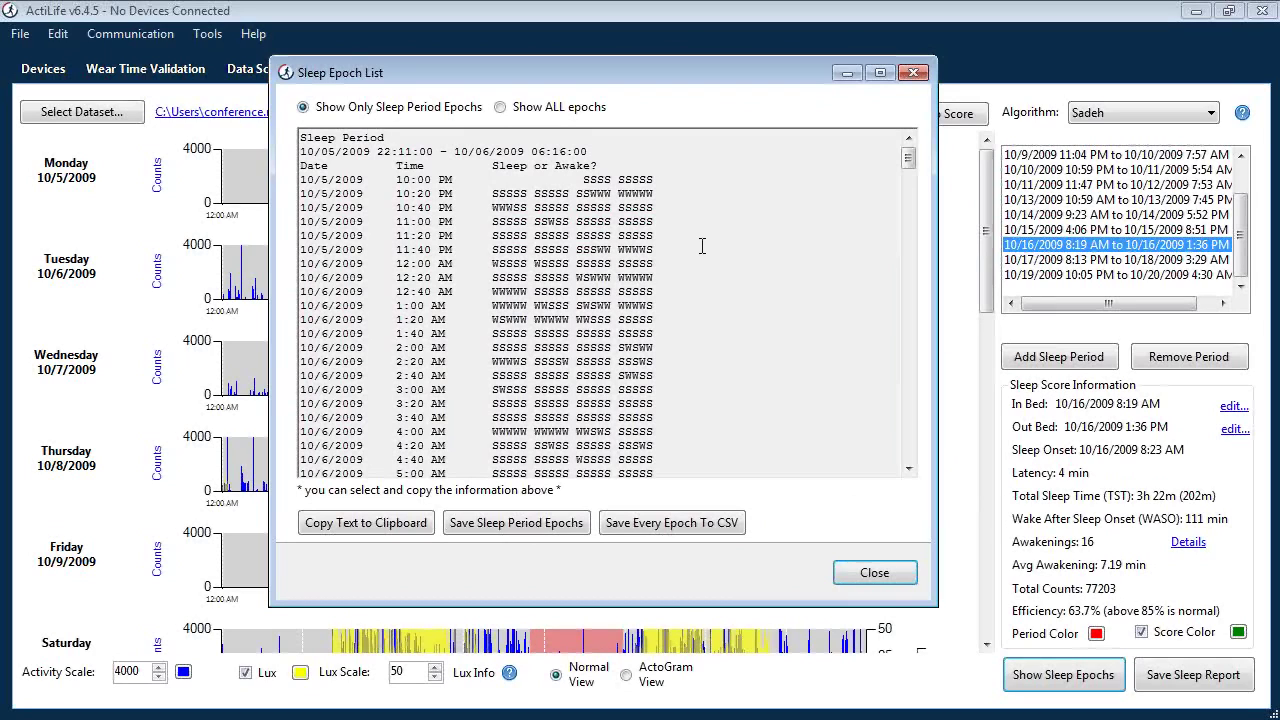
drag(653, 80, 635, 54)
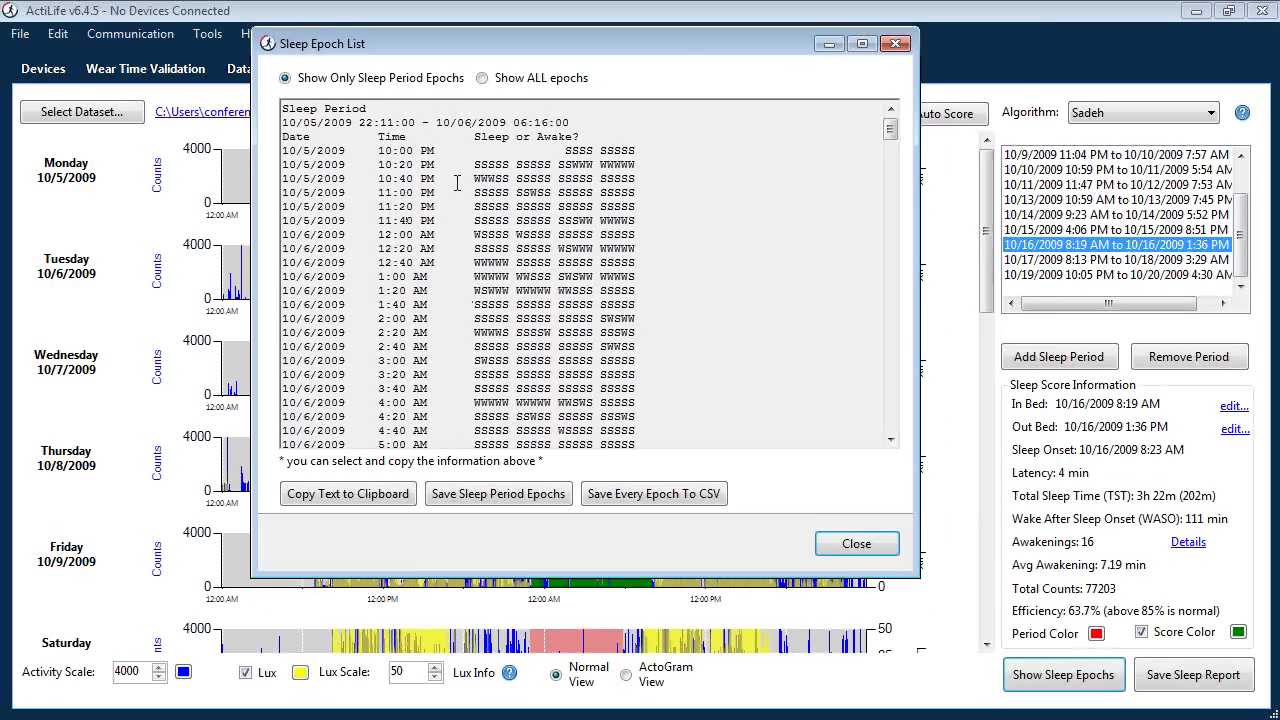
drag(684, 44, 789, 84)
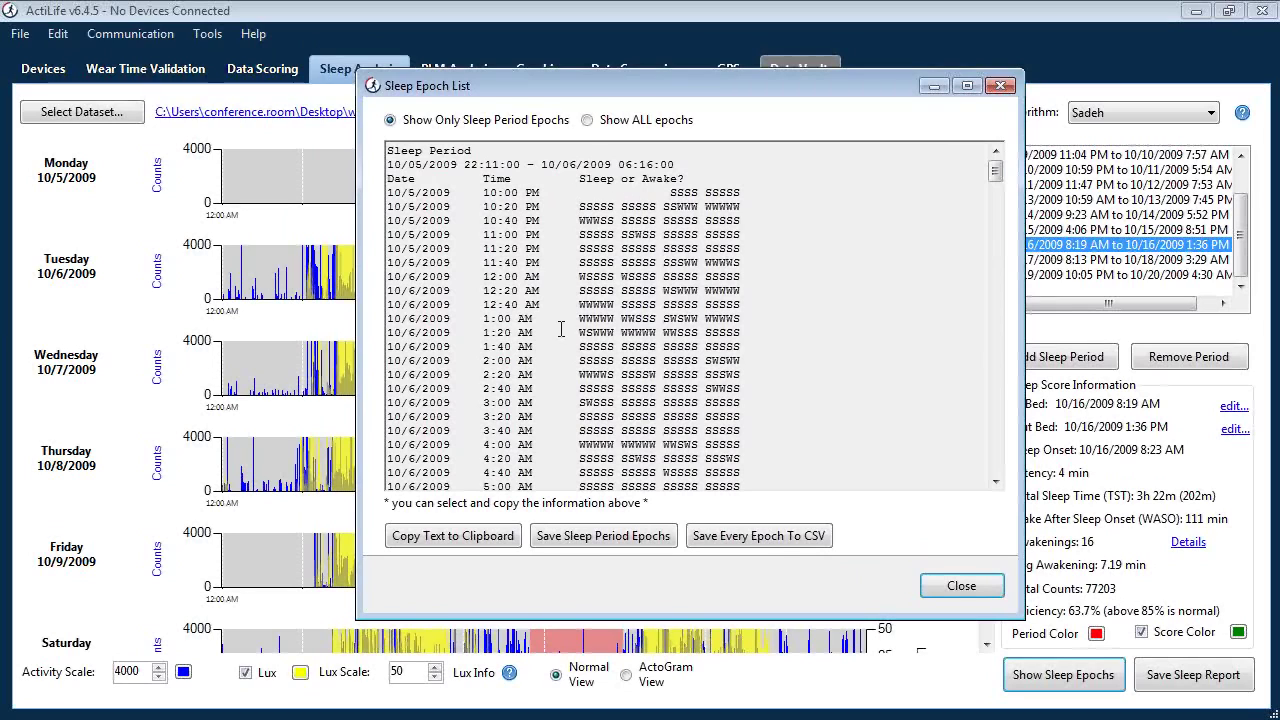
- Close the epoch list and create a PDF sleep report with all graphs on one page and times shown, saved as sleepReport
drag(641, 234, 650, 234)
click(945, 588)
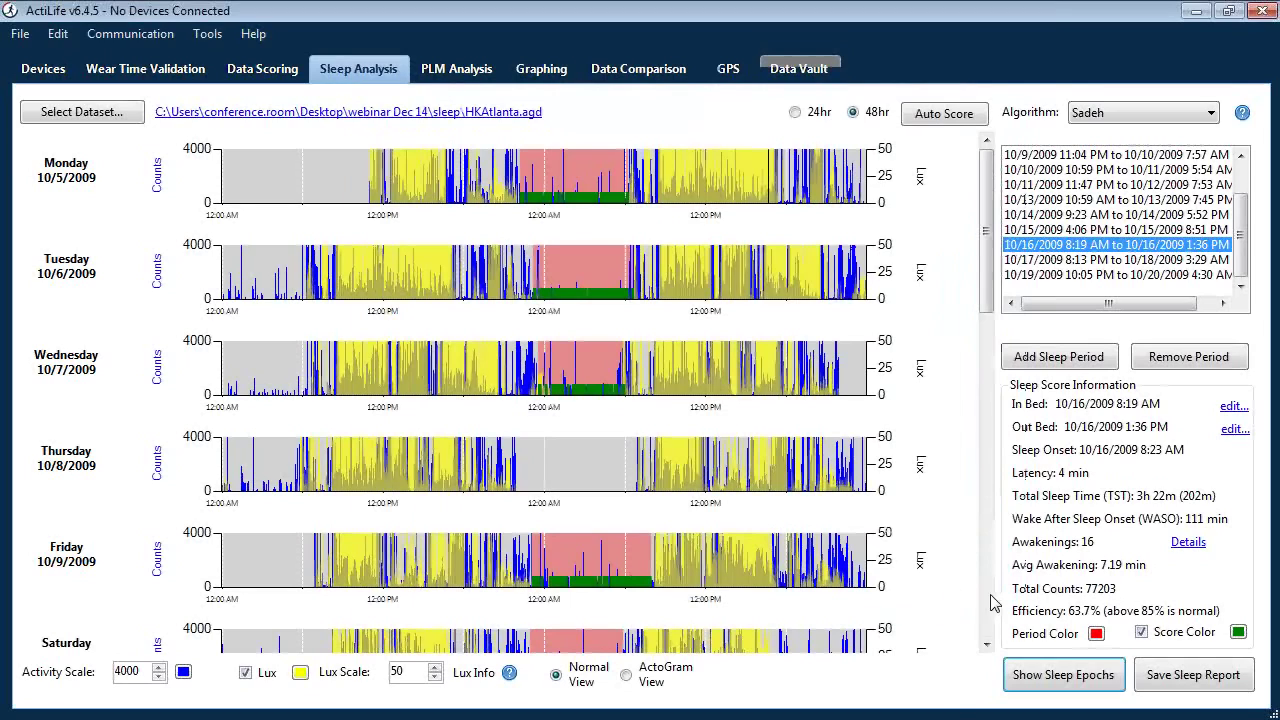
click(1183, 683)
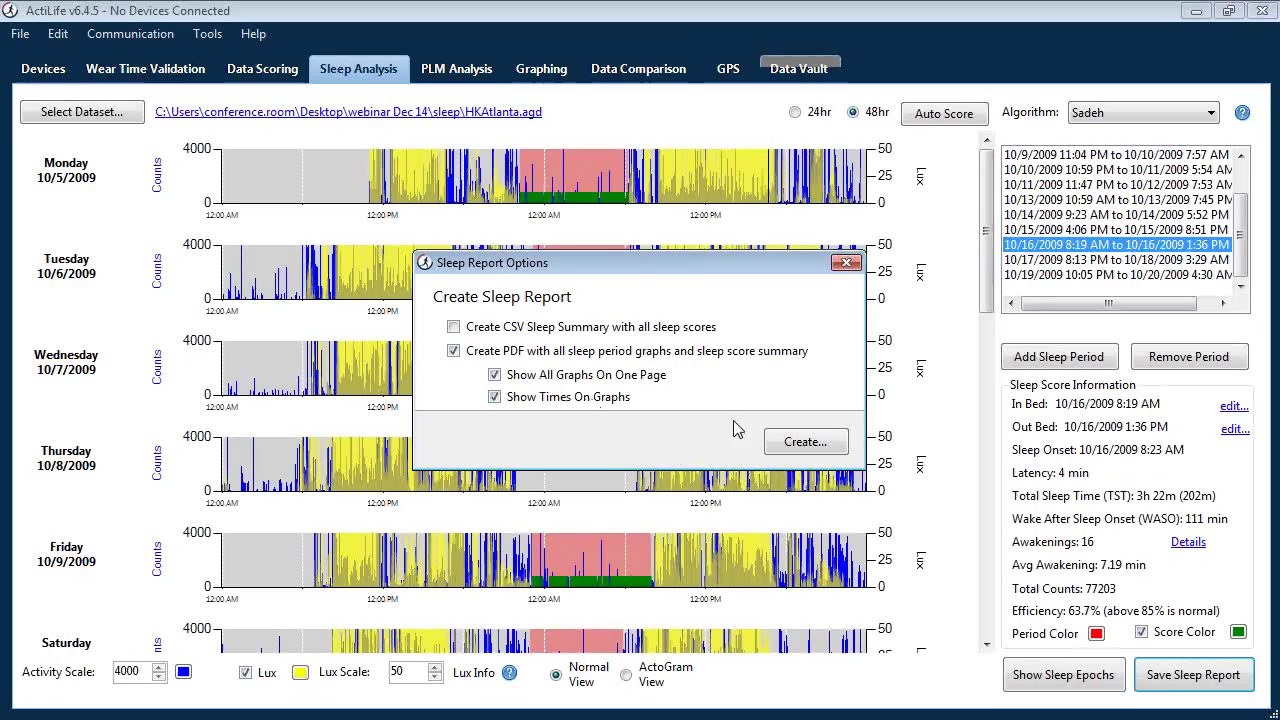
click(808, 443)
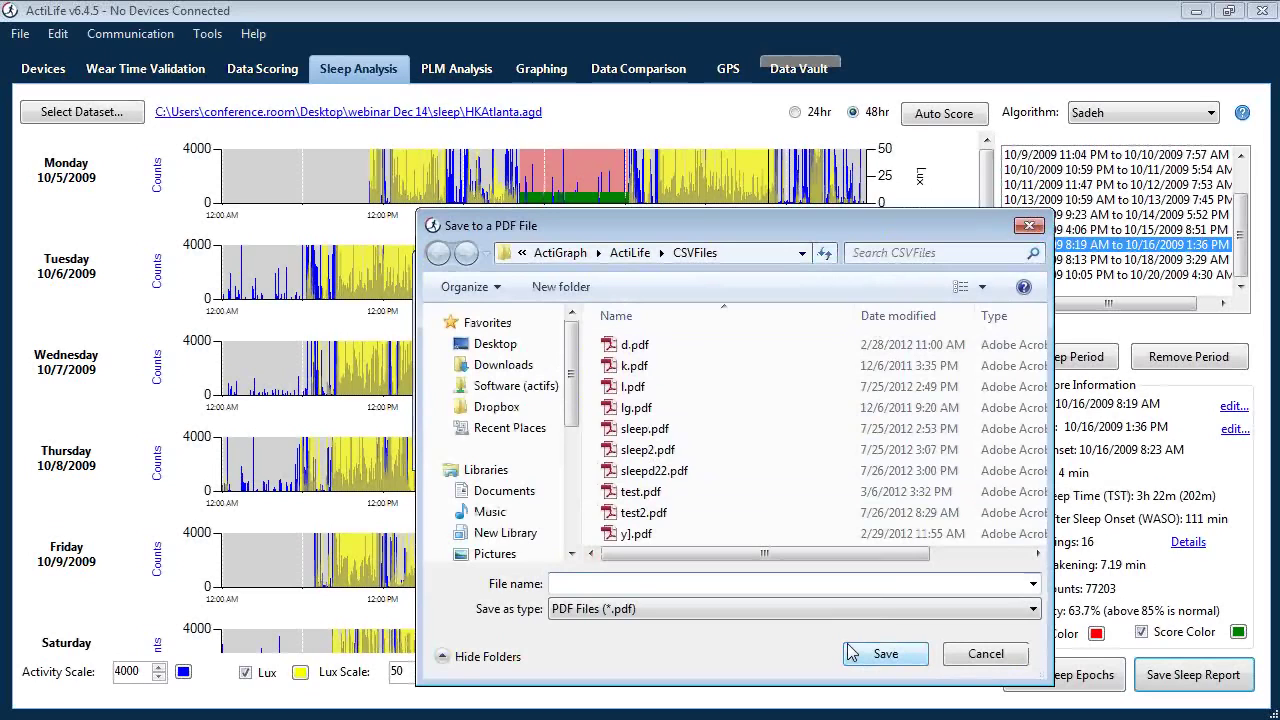
text(sleep)
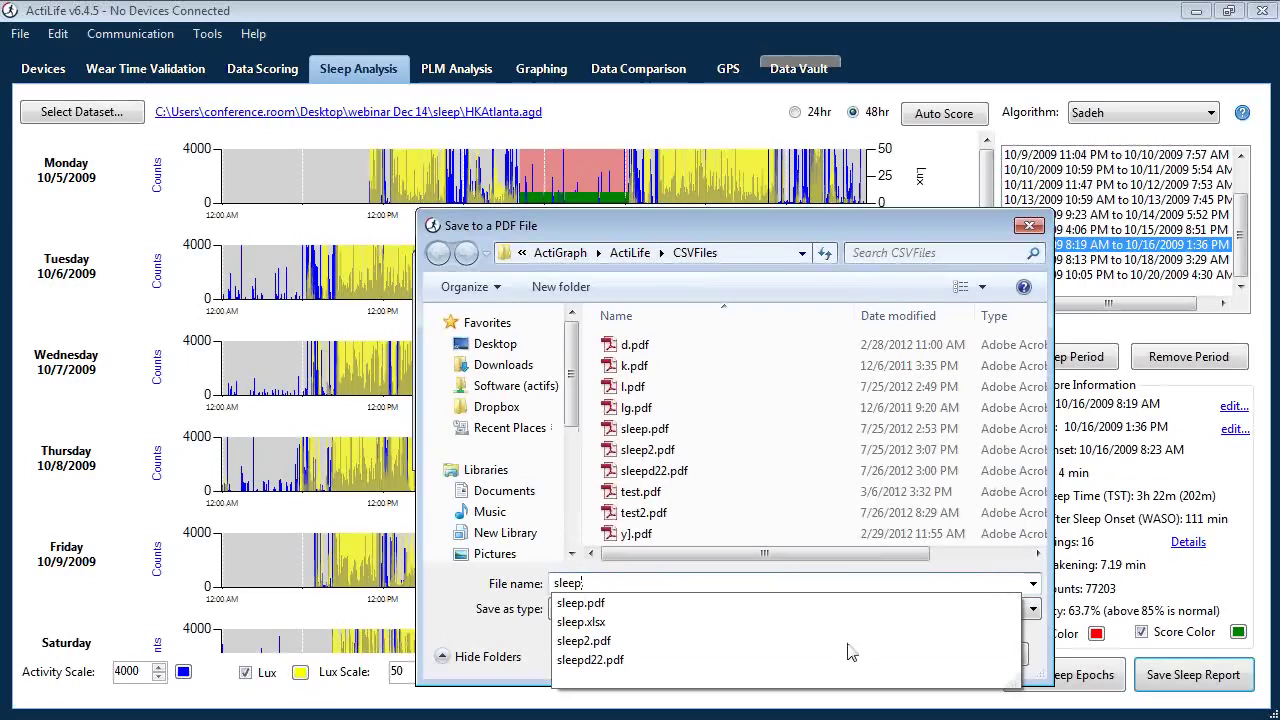
text(.)
key(BackSpace)
text(Repor)
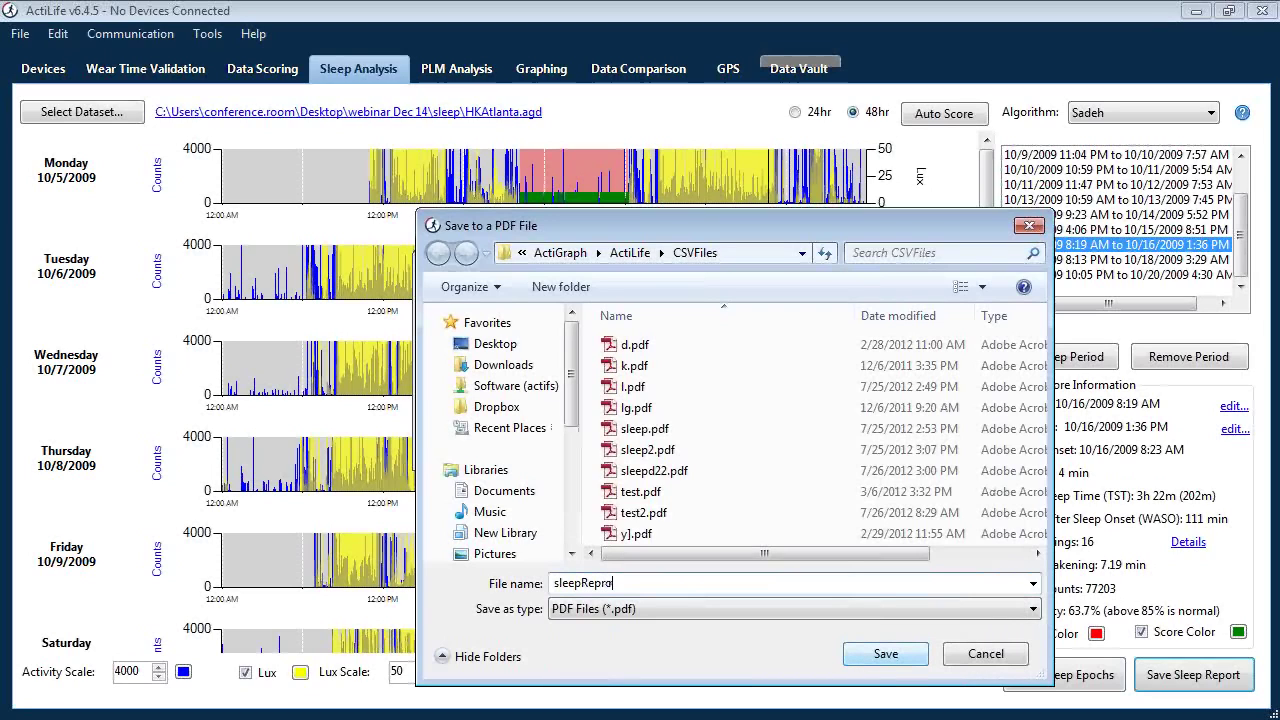
key(BackSpace)
text(ort)
click(860, 654)
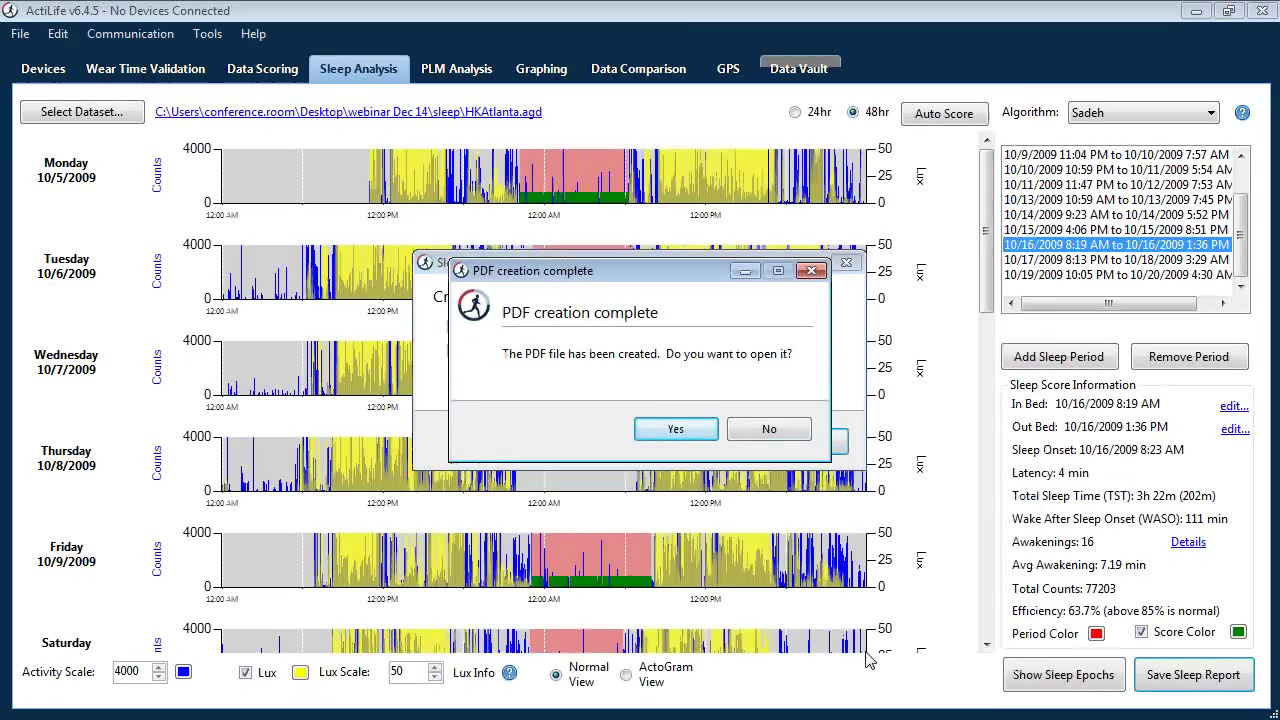
- Open the created sleep report, examine its daily sleep graphs and Sleep Period Breakdown table, and close it along with the report options
click(690, 432)
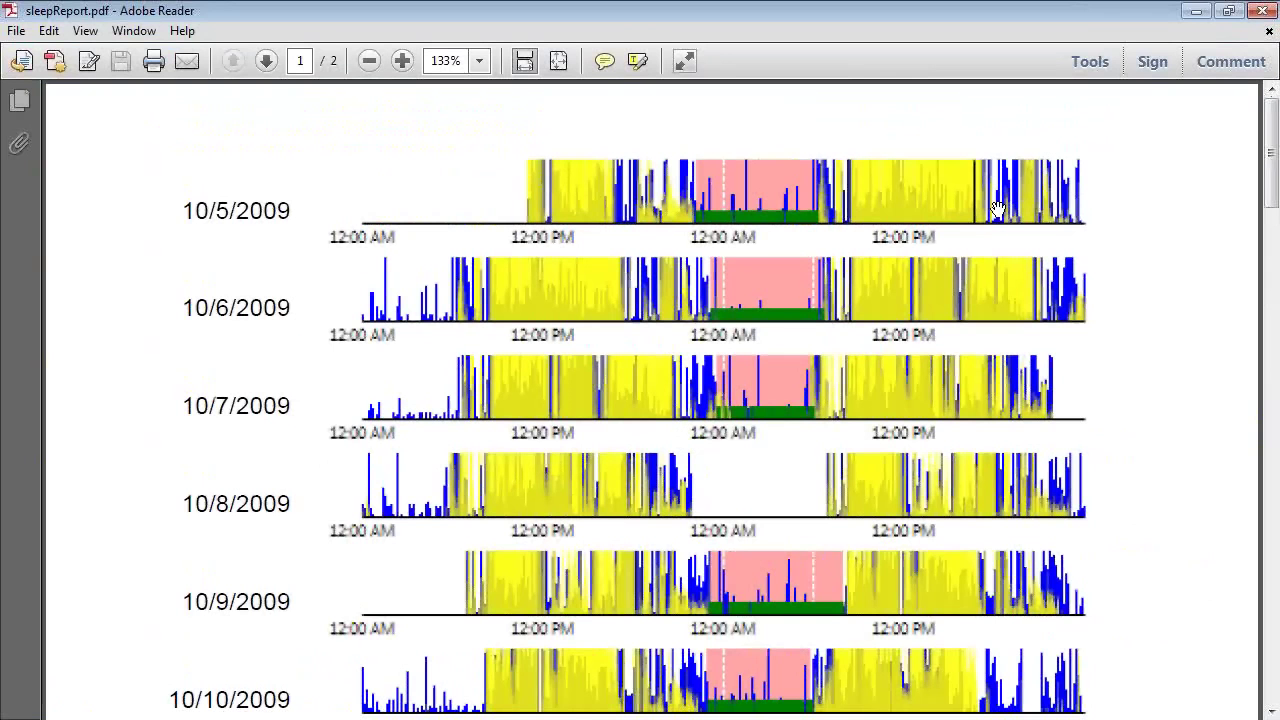
key(ctrl+0)
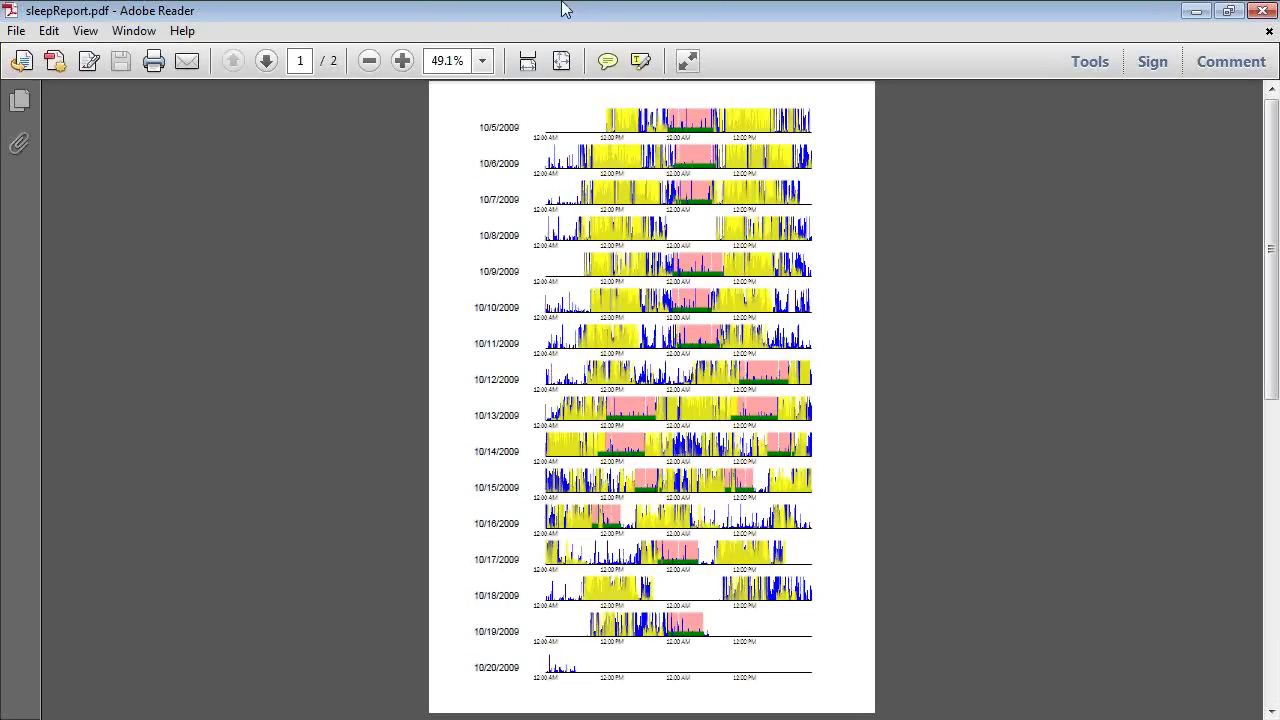
scroll(768, 284, down, 1)
scroll(775, 300, down, 3)
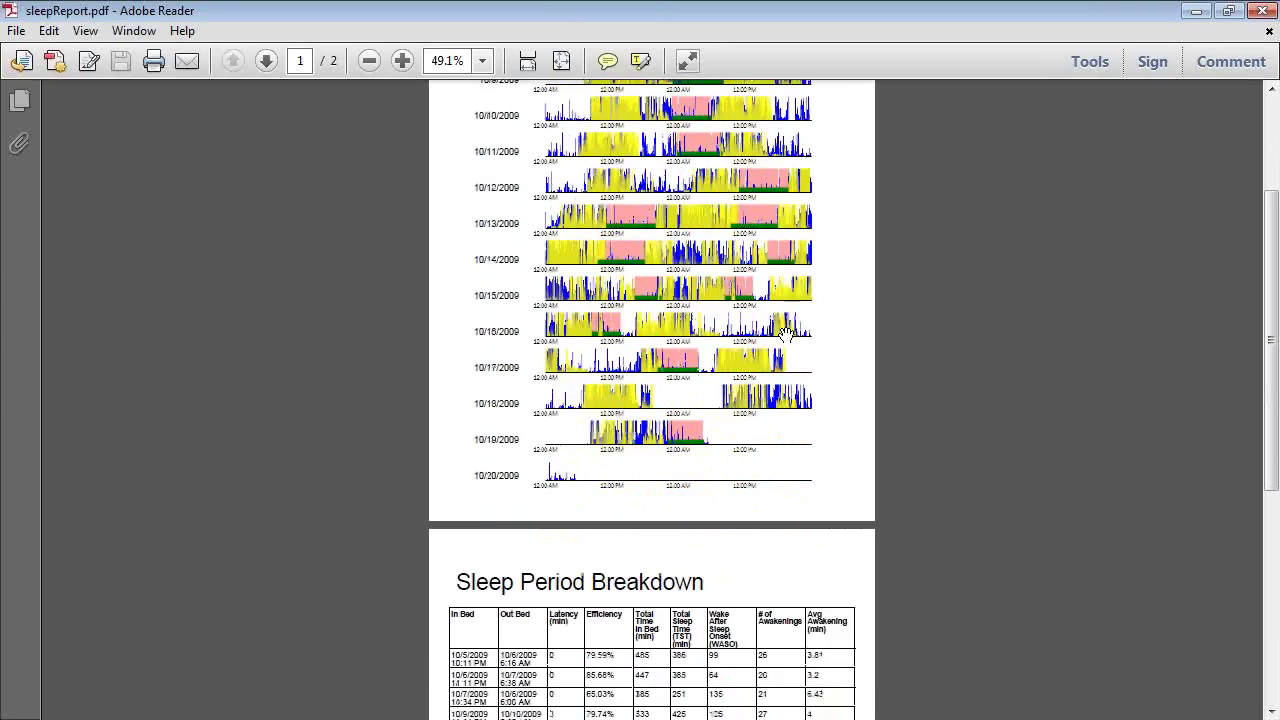
scroll(792, 344, down, 3)
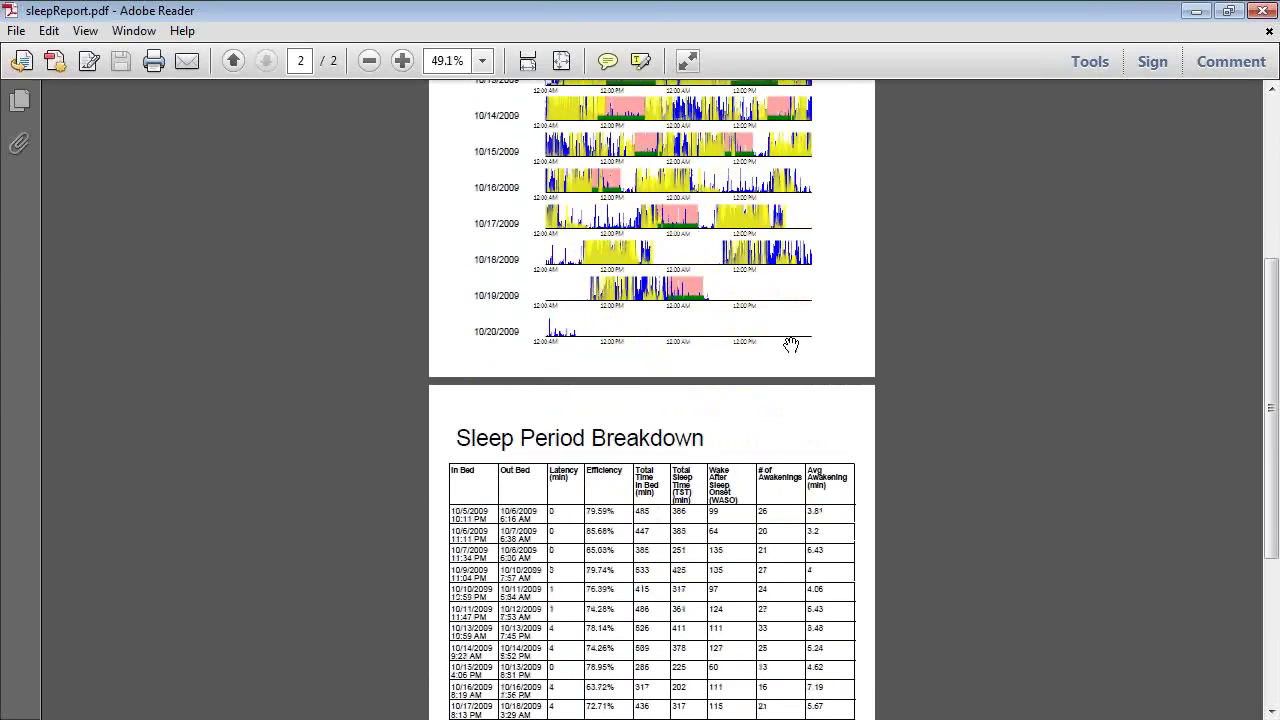
scroll(791, 344, down, 1)
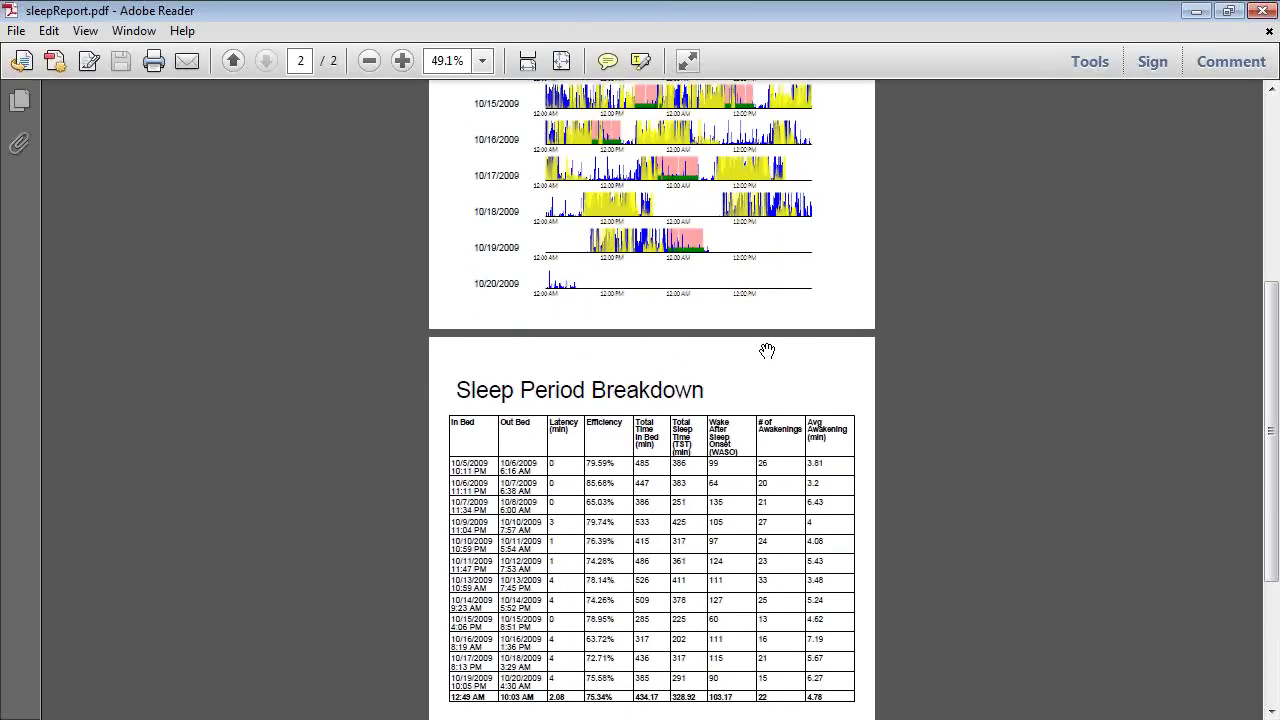
scroll(766, 352, down, 3)
scroll(767, 404, down, 2)
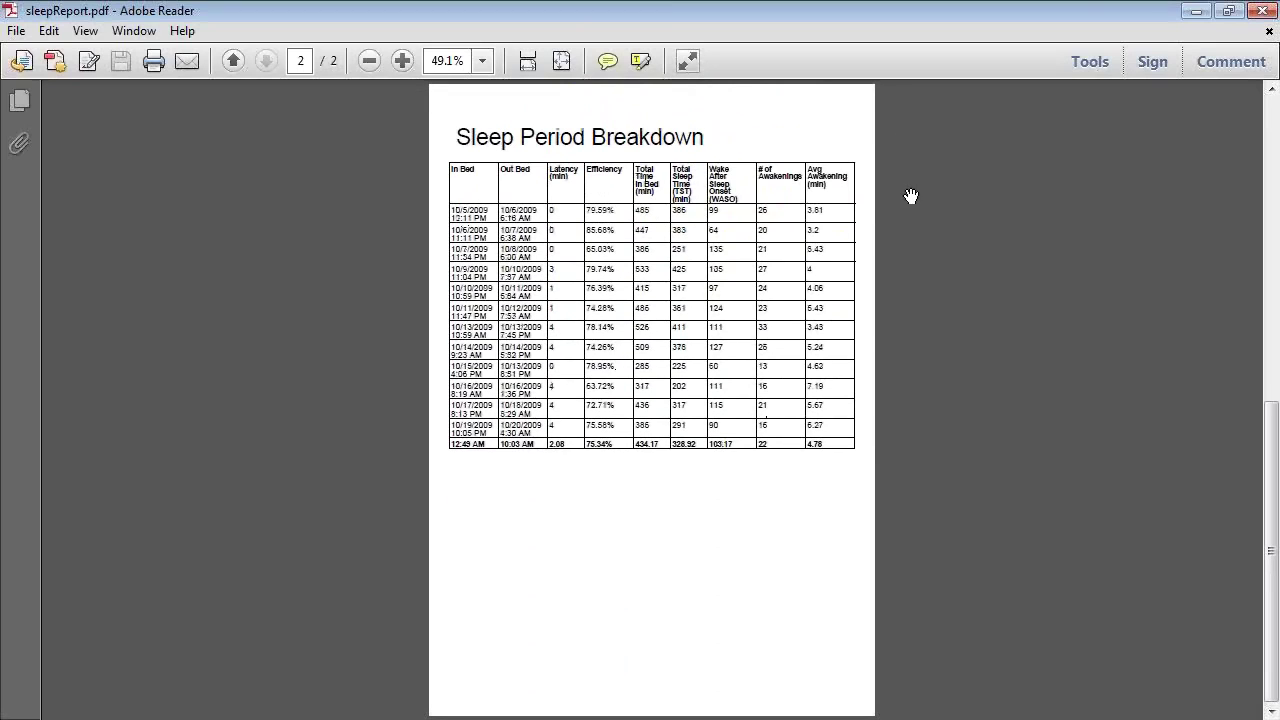
click(1266, 10)
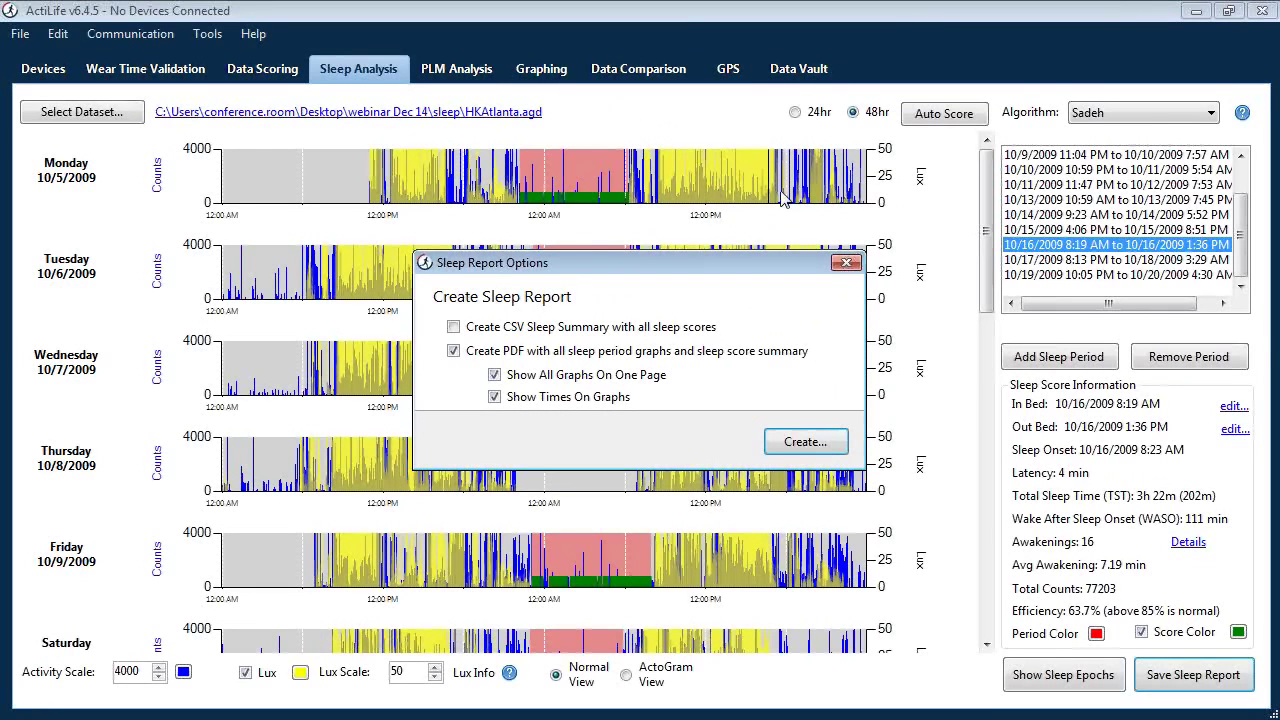
click(845, 265)
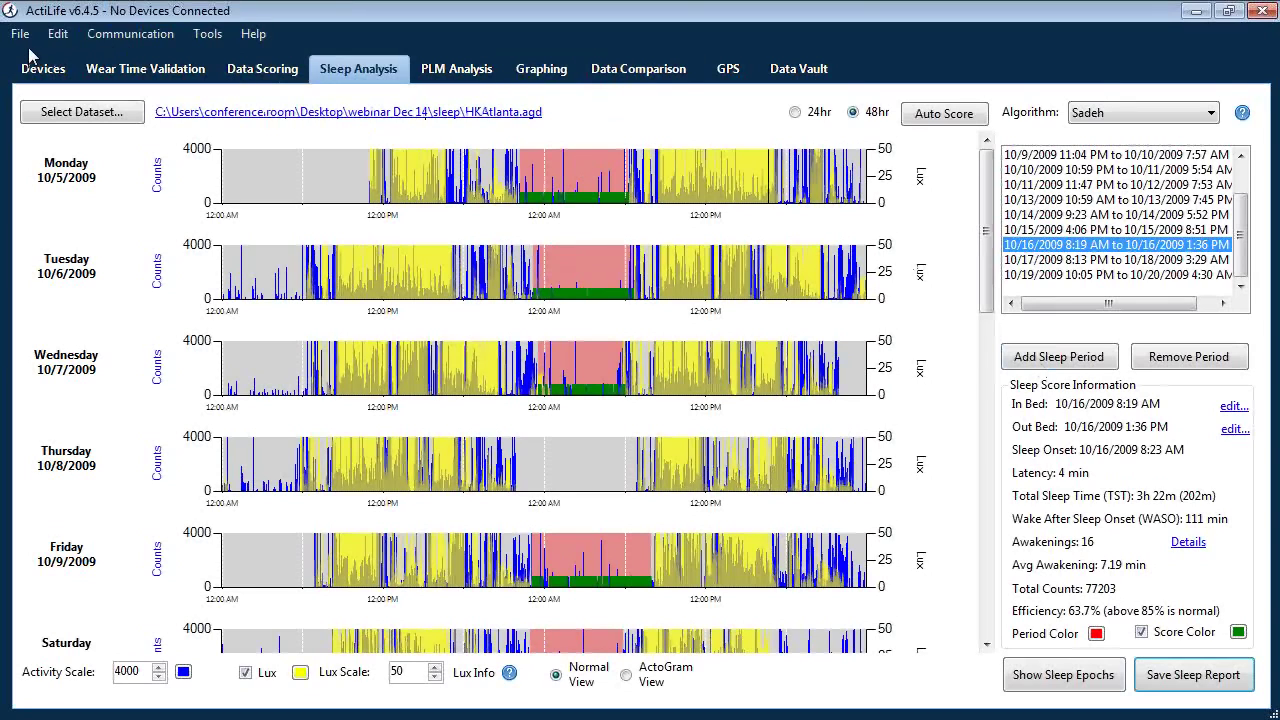
- Generate a clinical report in PDF format from the HKAtlanta.agd dataset
click(209, 36)
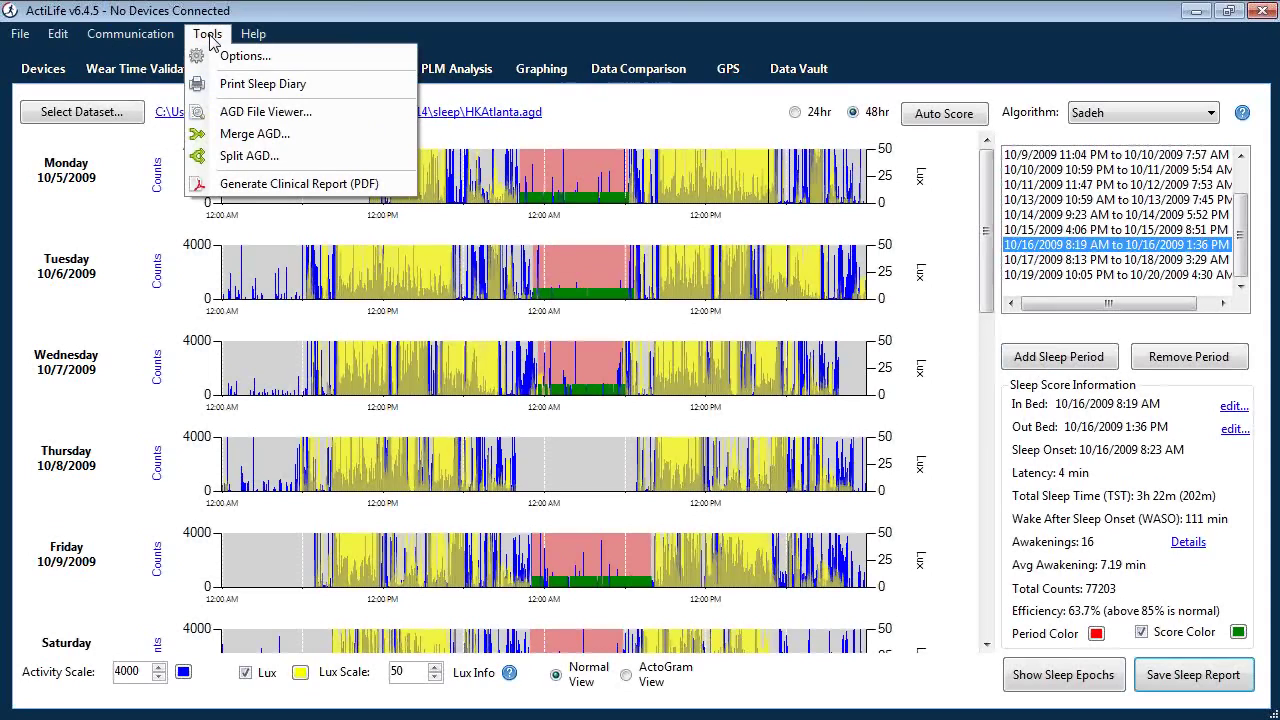
click(280, 186)
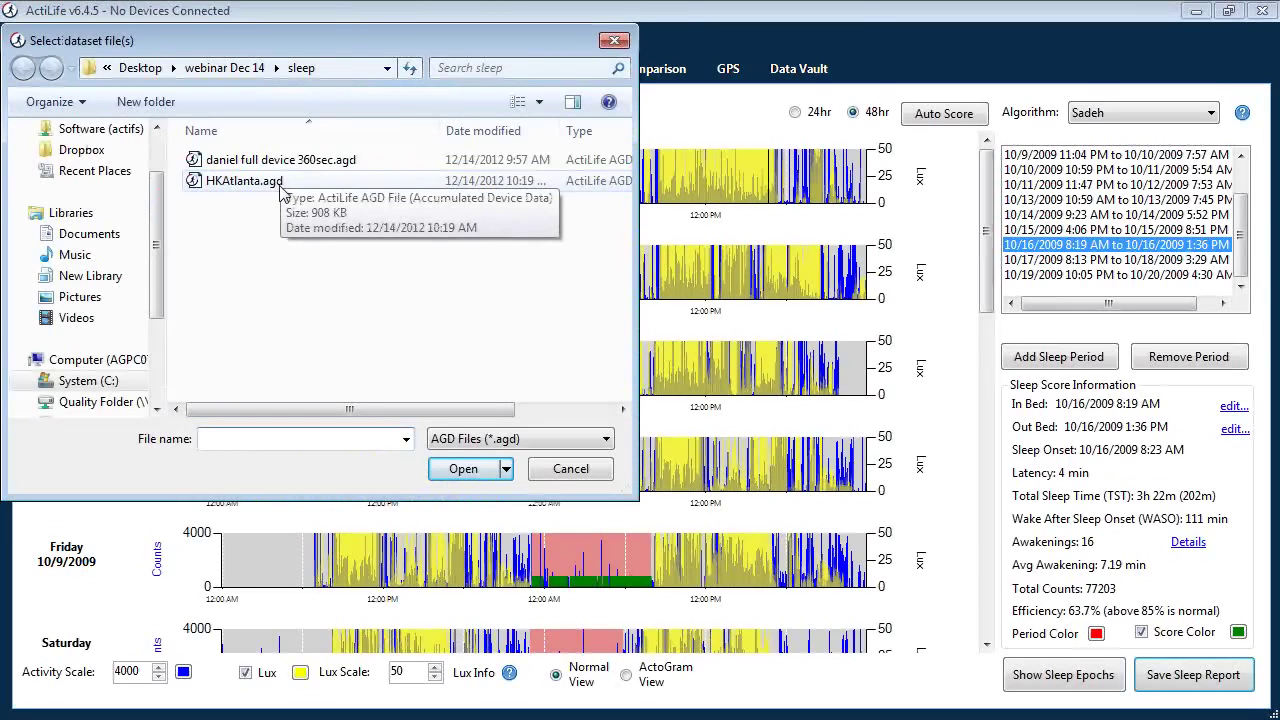
click(287, 180)
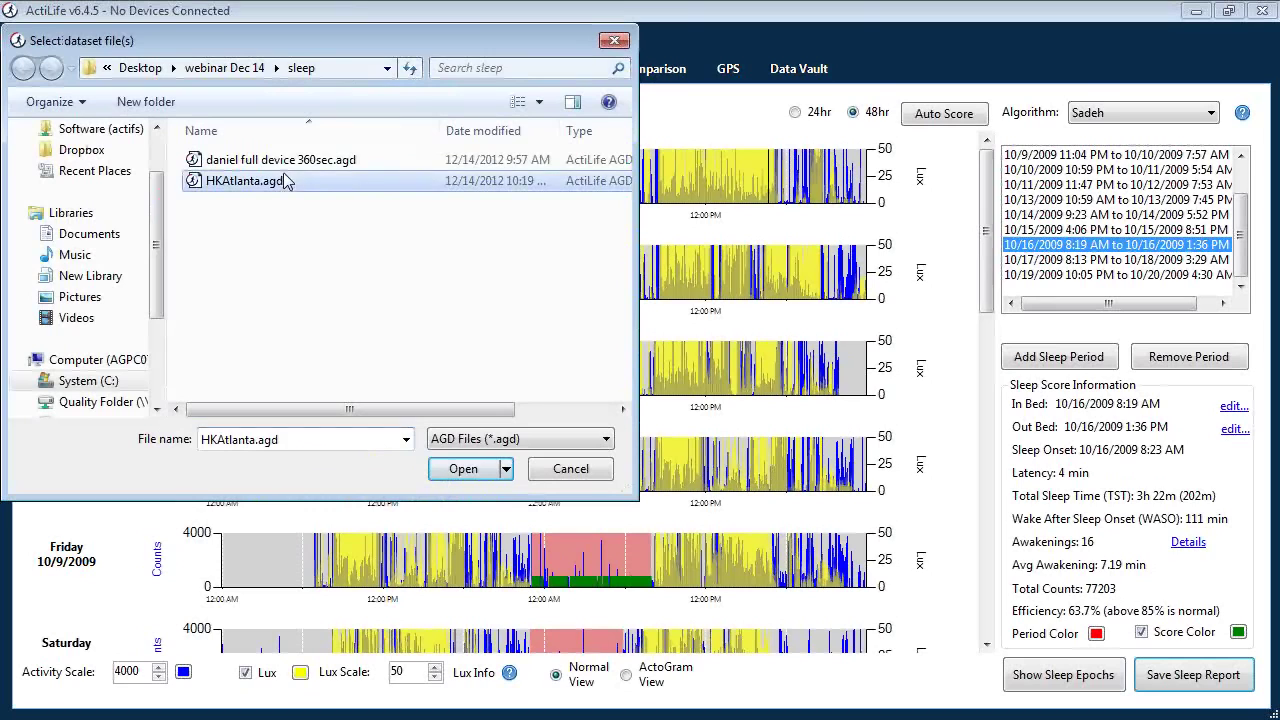
click(463, 472)
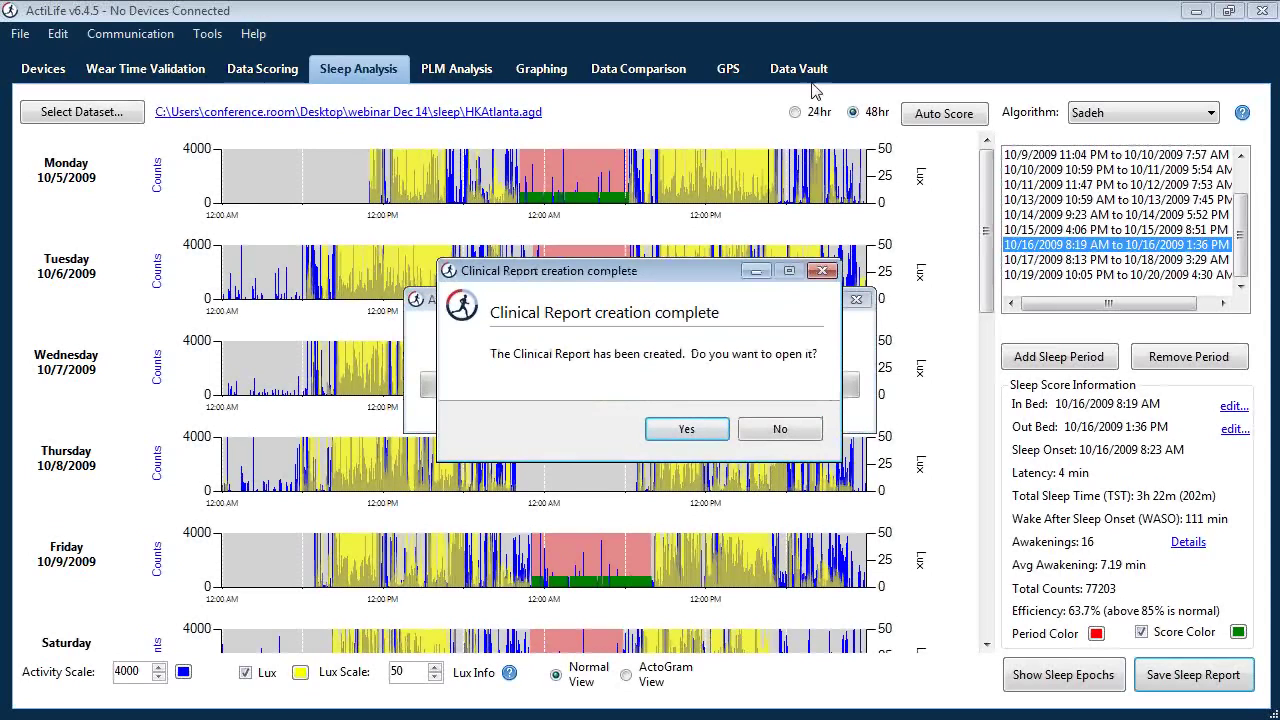
- Open the clinical report and read through its wear time, energy expenditure, cut points, sleep graphs and sleep period breakdown pages
click(686, 429)
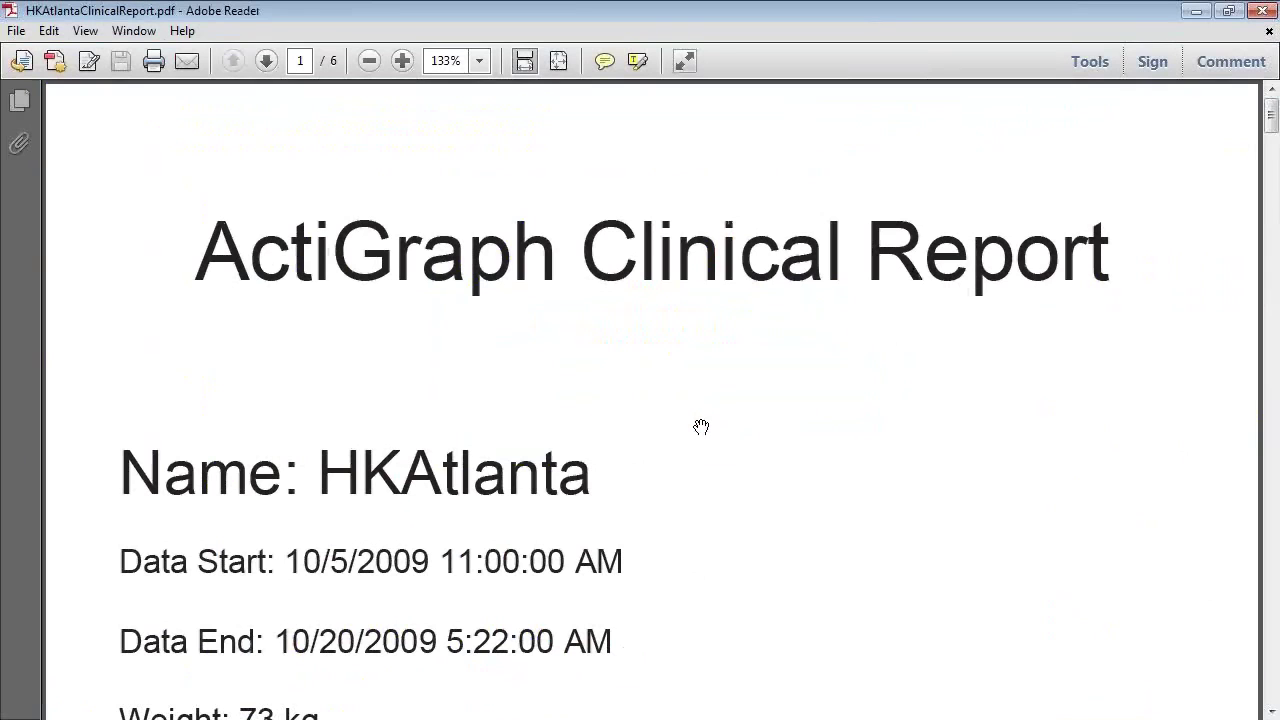
key(ctrl+0)
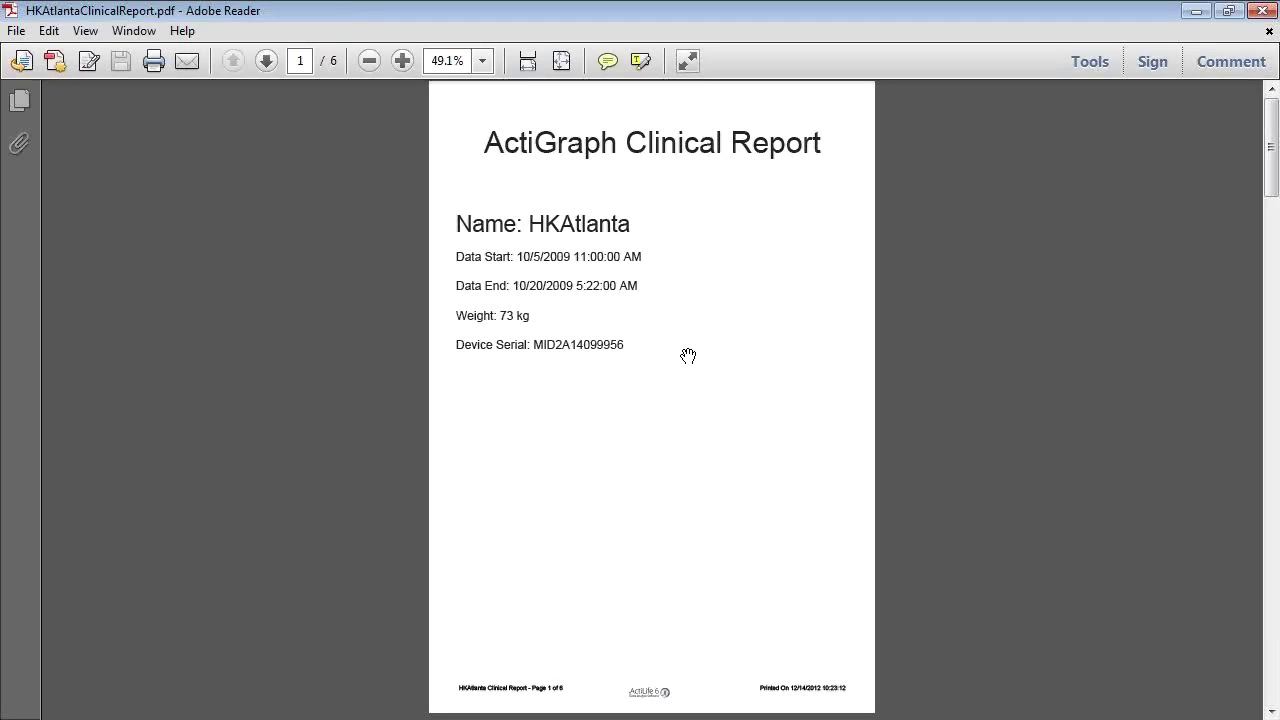
scroll(693, 381, down, 1)
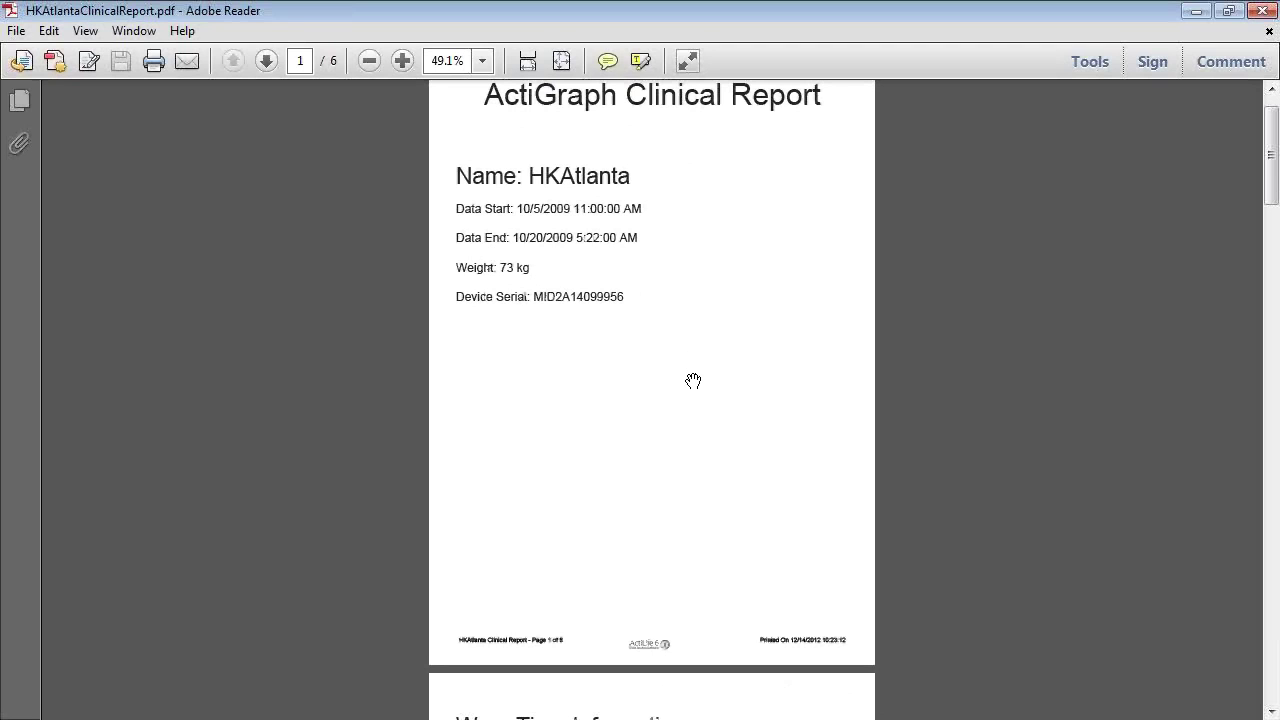
scroll(694, 381, down, 4)
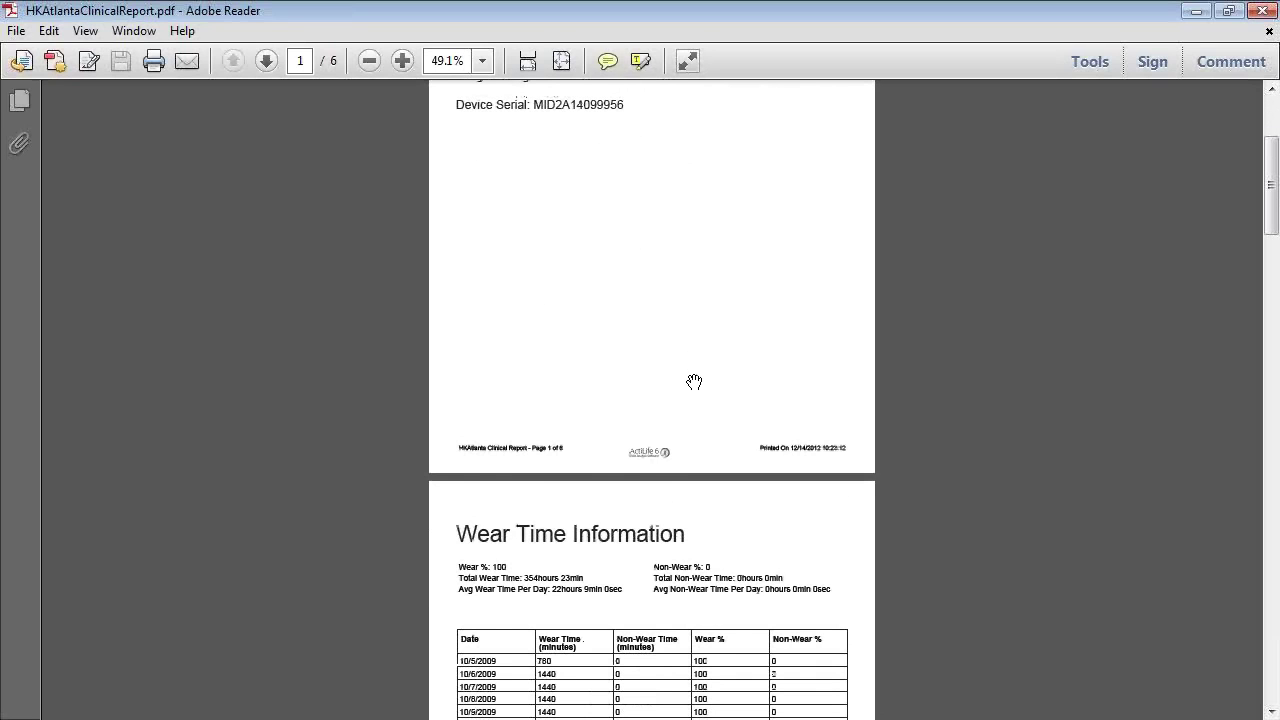
scroll(694, 381, down, 5)
scroll(696, 390, down, 9)
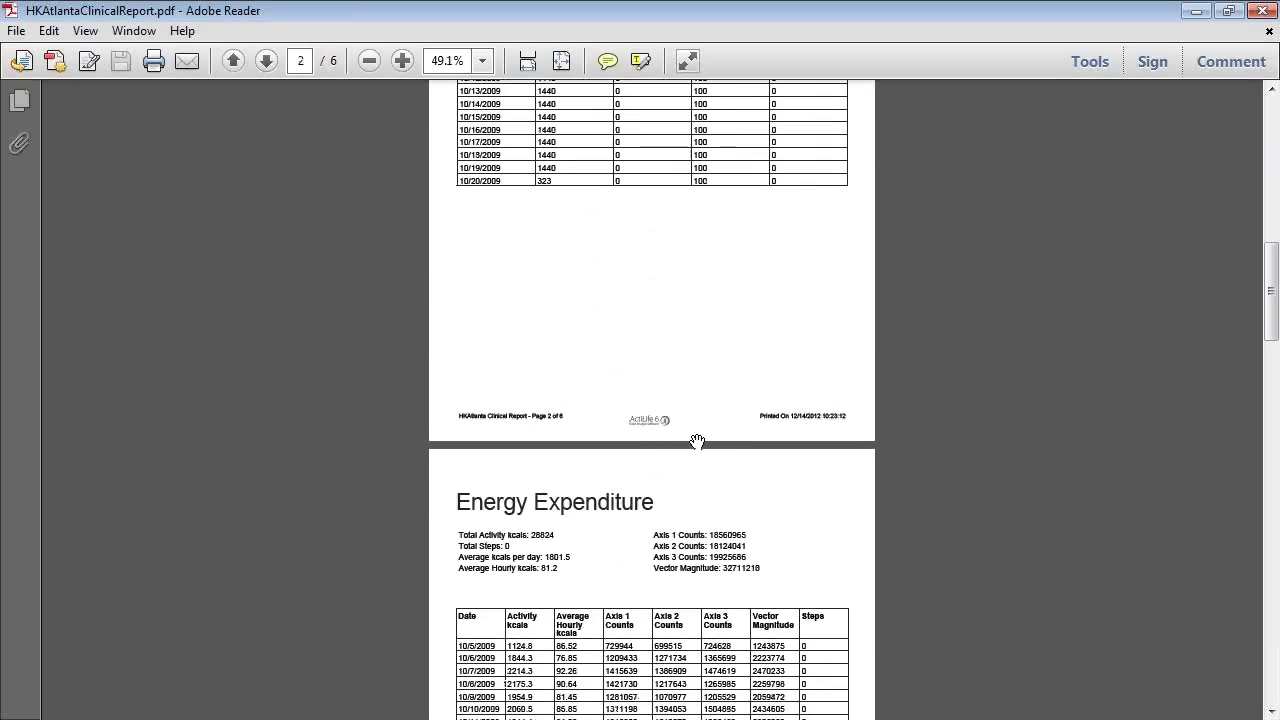
scroll(693, 510, down, 5)
scroll(694, 518, down, 10)
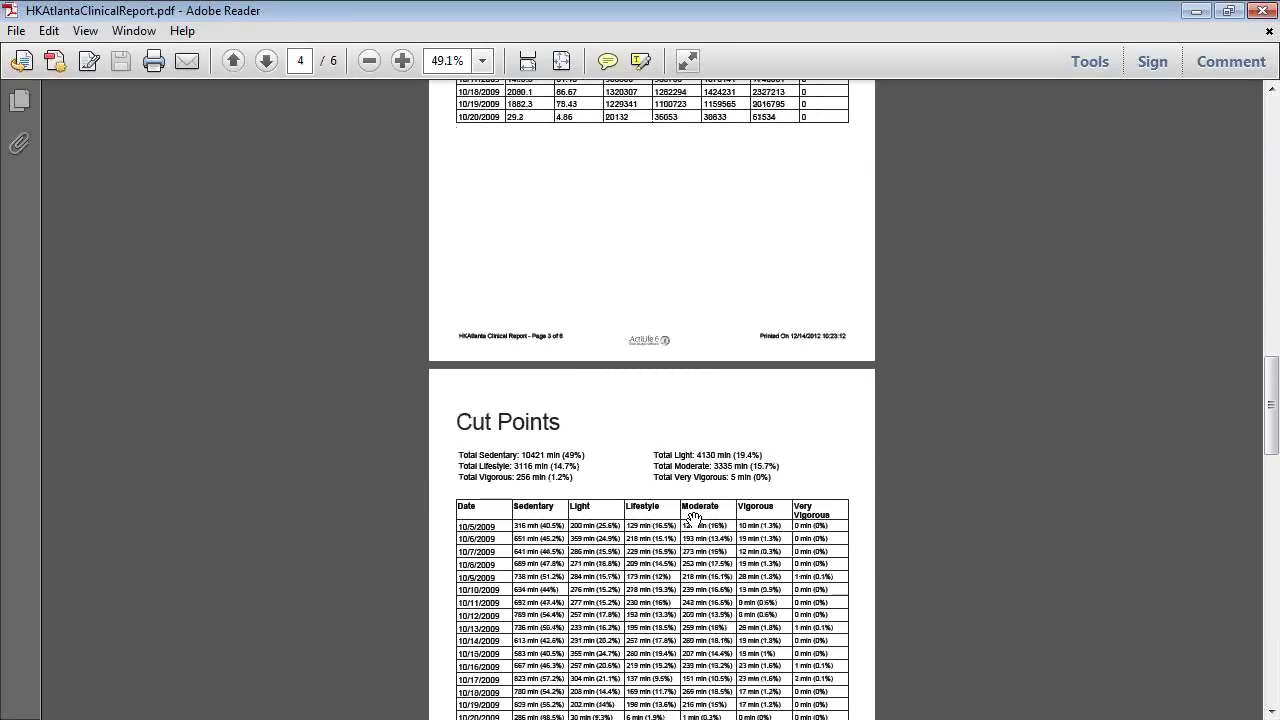
scroll(694, 518, down, 10)
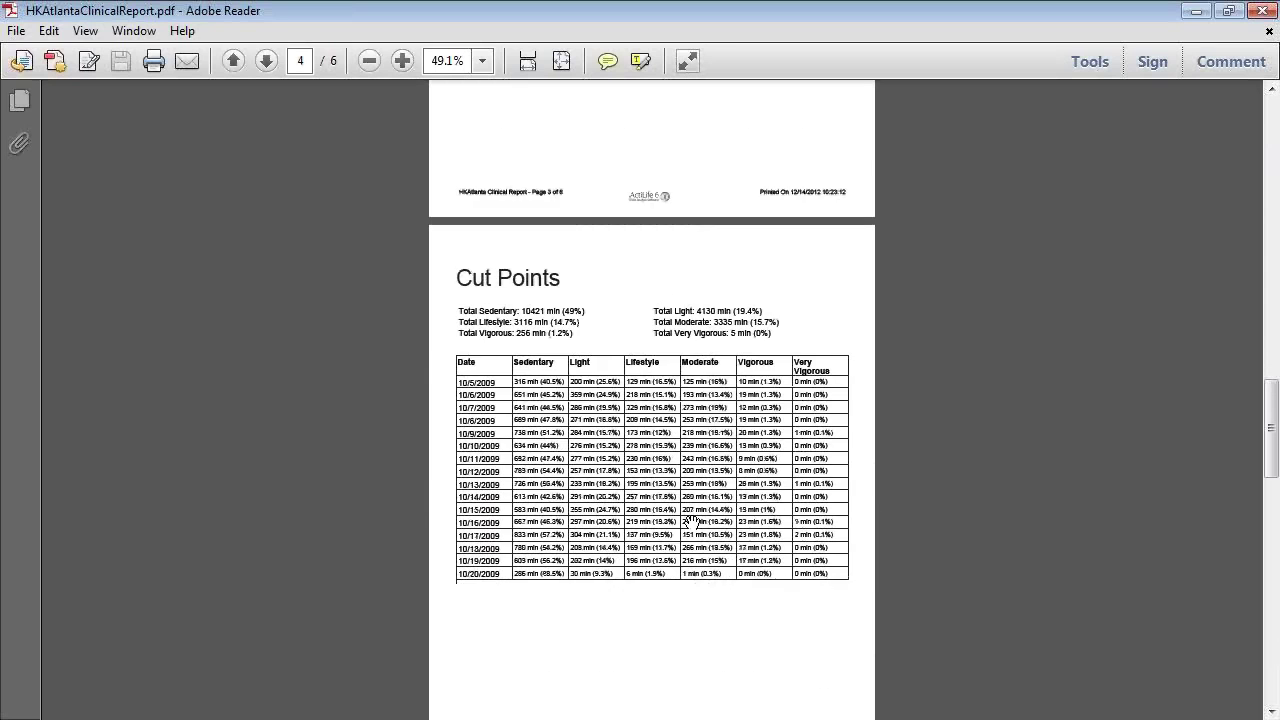
scroll(693, 523, down, 4)
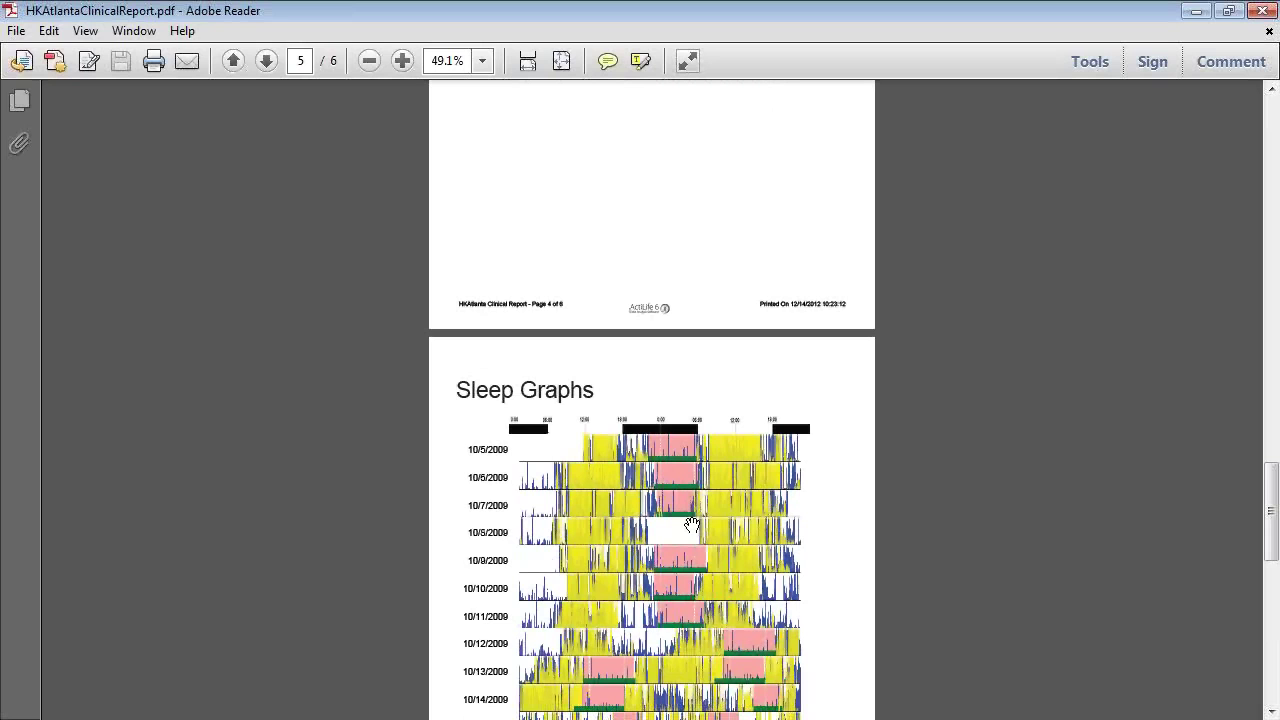
scroll(734, 512, down, 10)
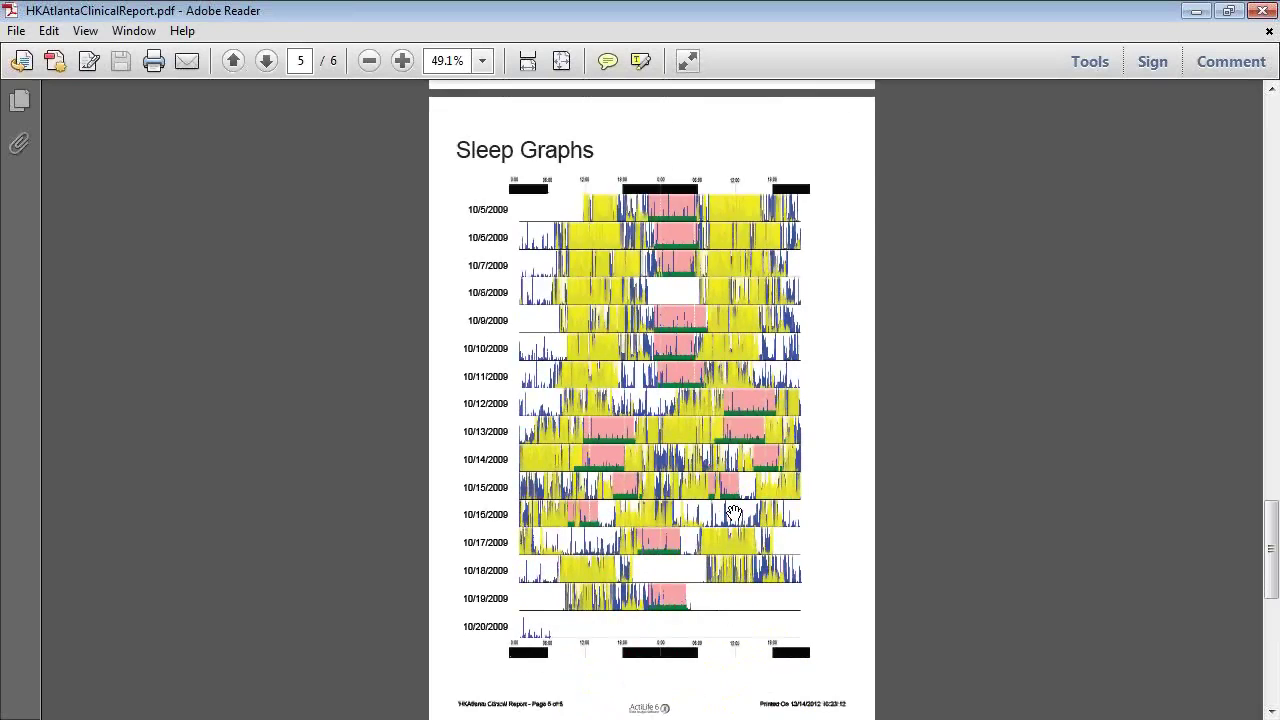
scroll(735, 513, down, 4)
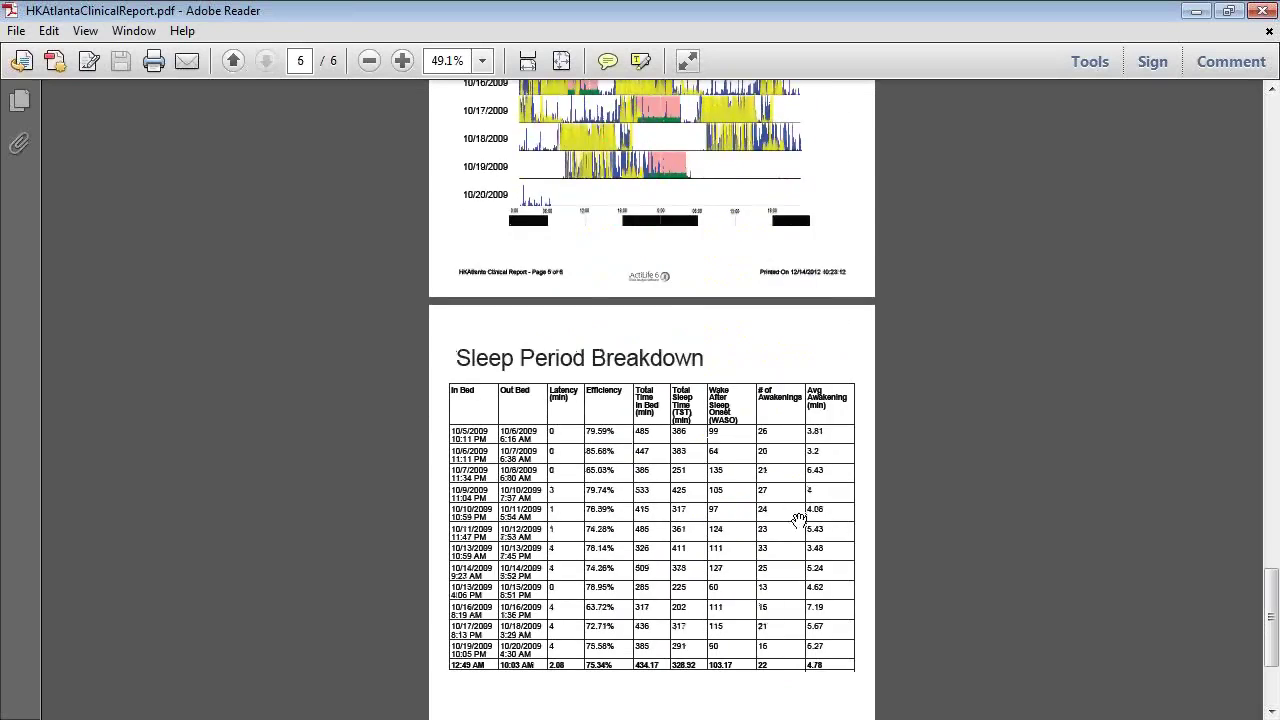
scroll(797, 489, down, 5)
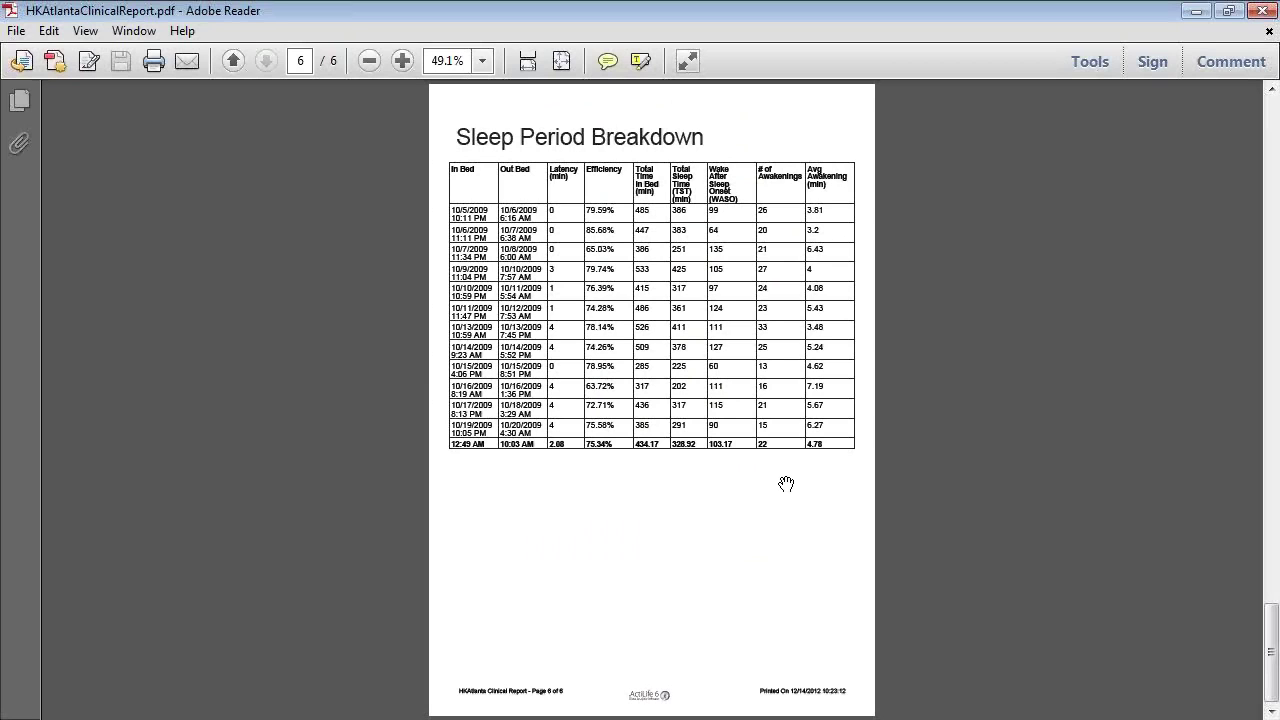
- Go back through the clinical report's sleep graphs to the Cut Points page, review it and close the report
scroll(790, 494, up, 4)
scroll(790, 494, up, 8)
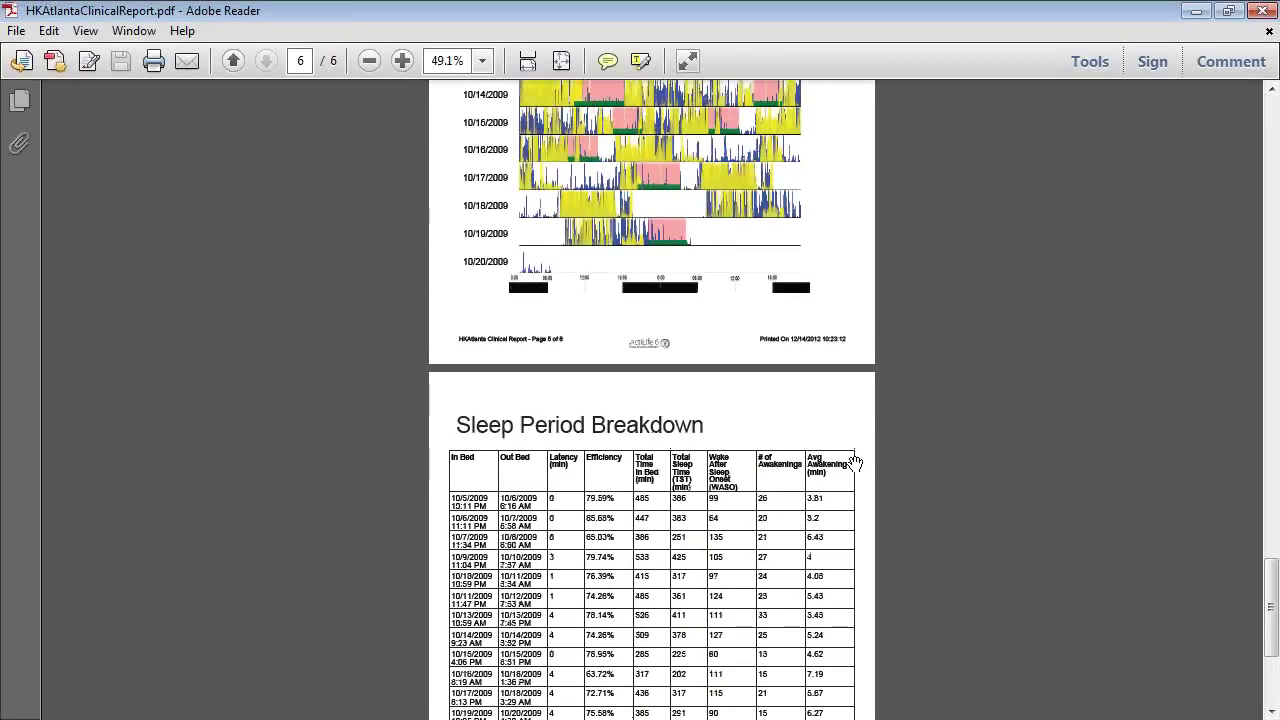
scroll(953, 434, up, 6)
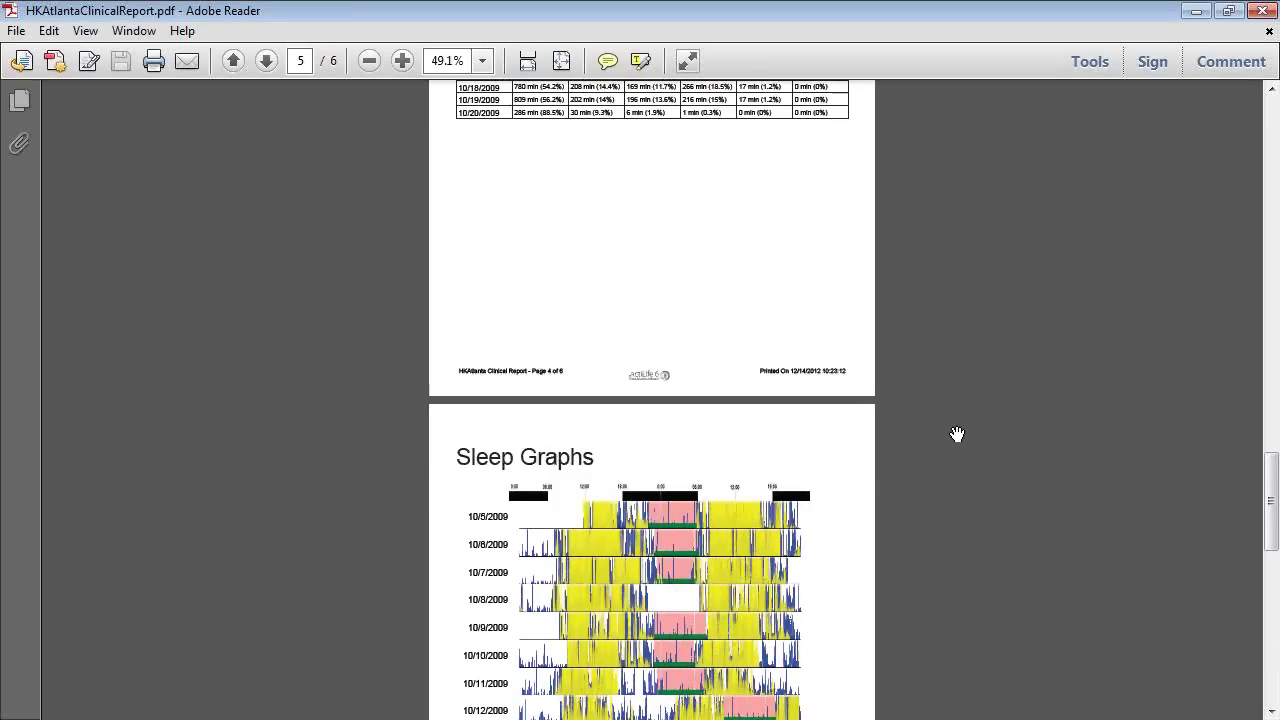
drag(1272, 470, 1271, 424)
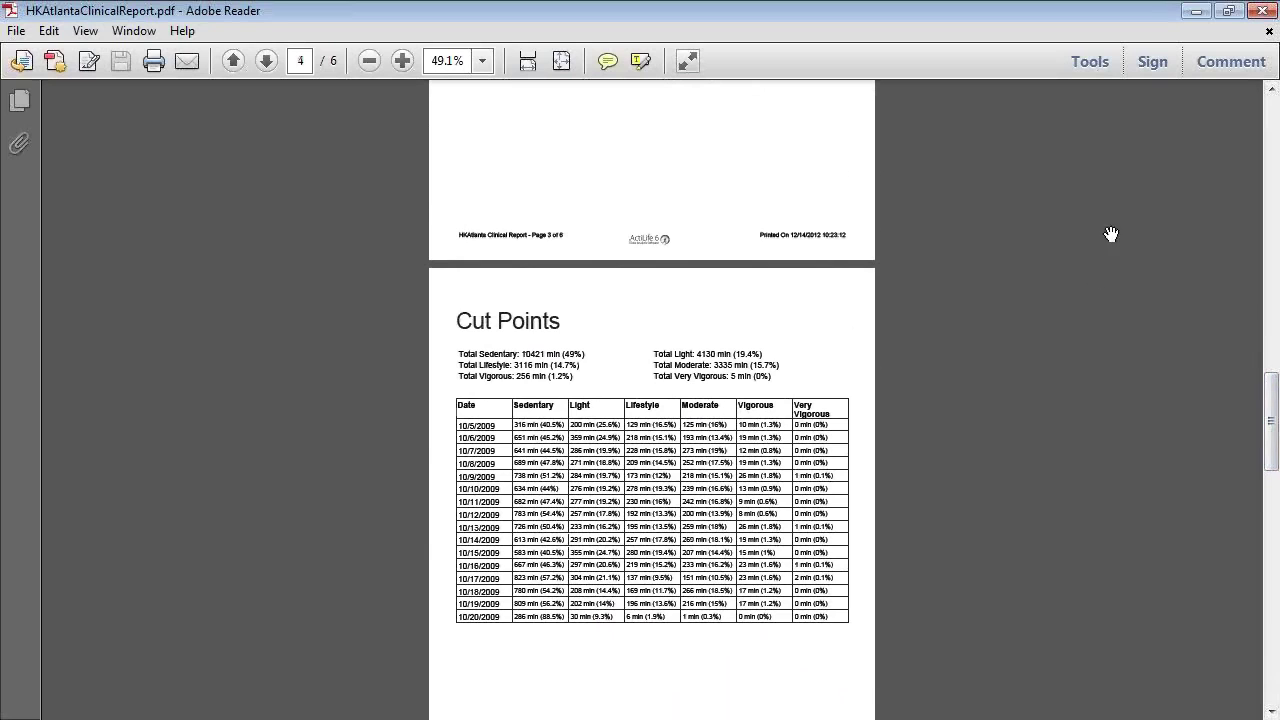
click(1259, 12)
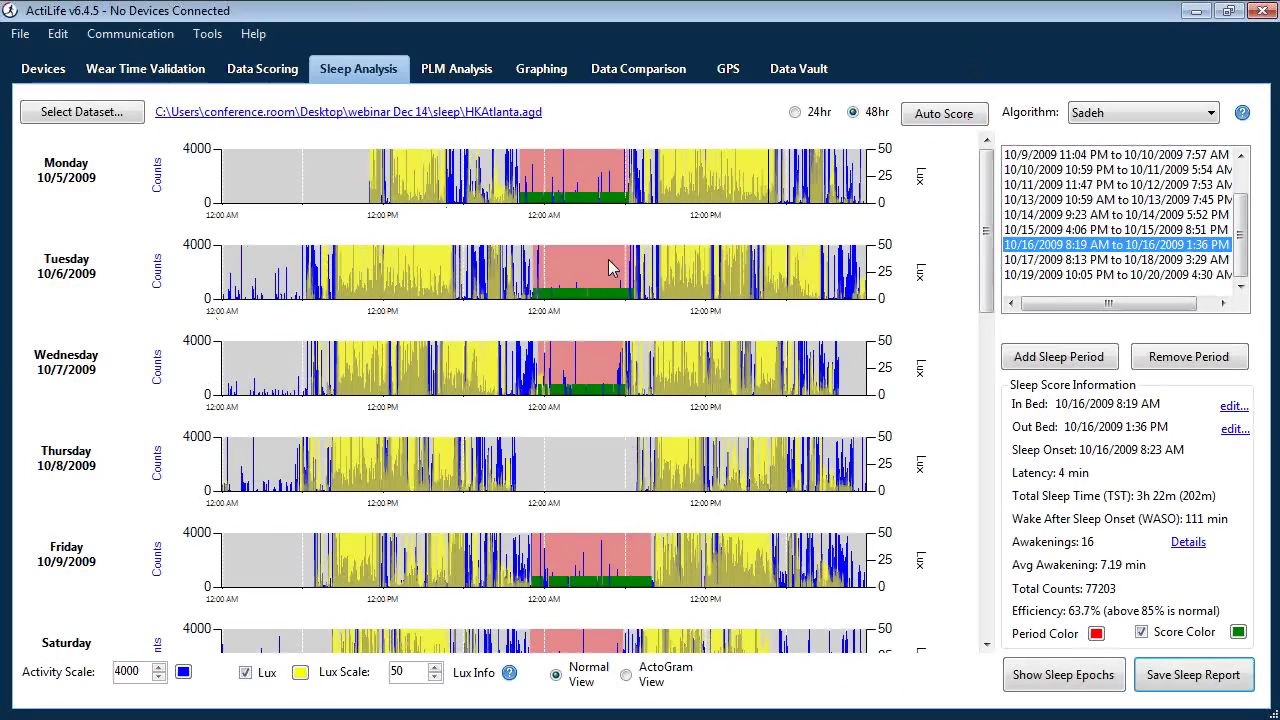
- Look over the PLM Analysis page for left and right leg files, and switch to the Graphing page
click(457, 72)
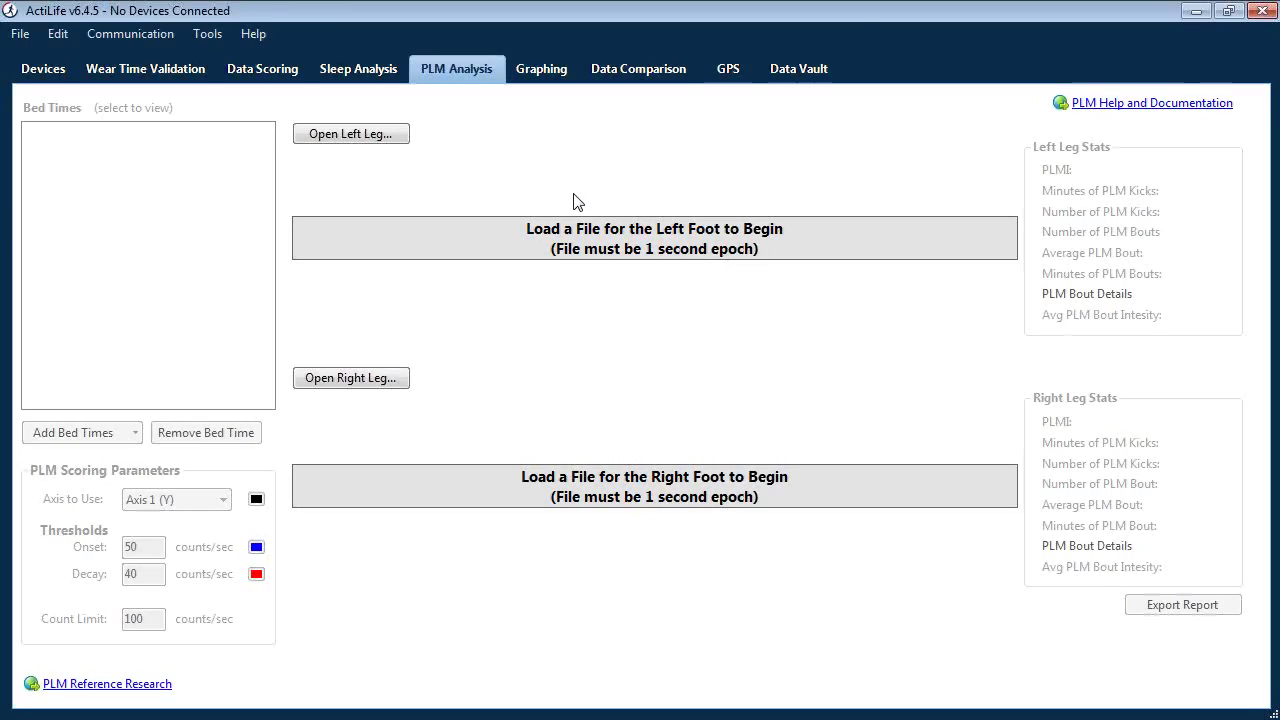
click(544, 68)
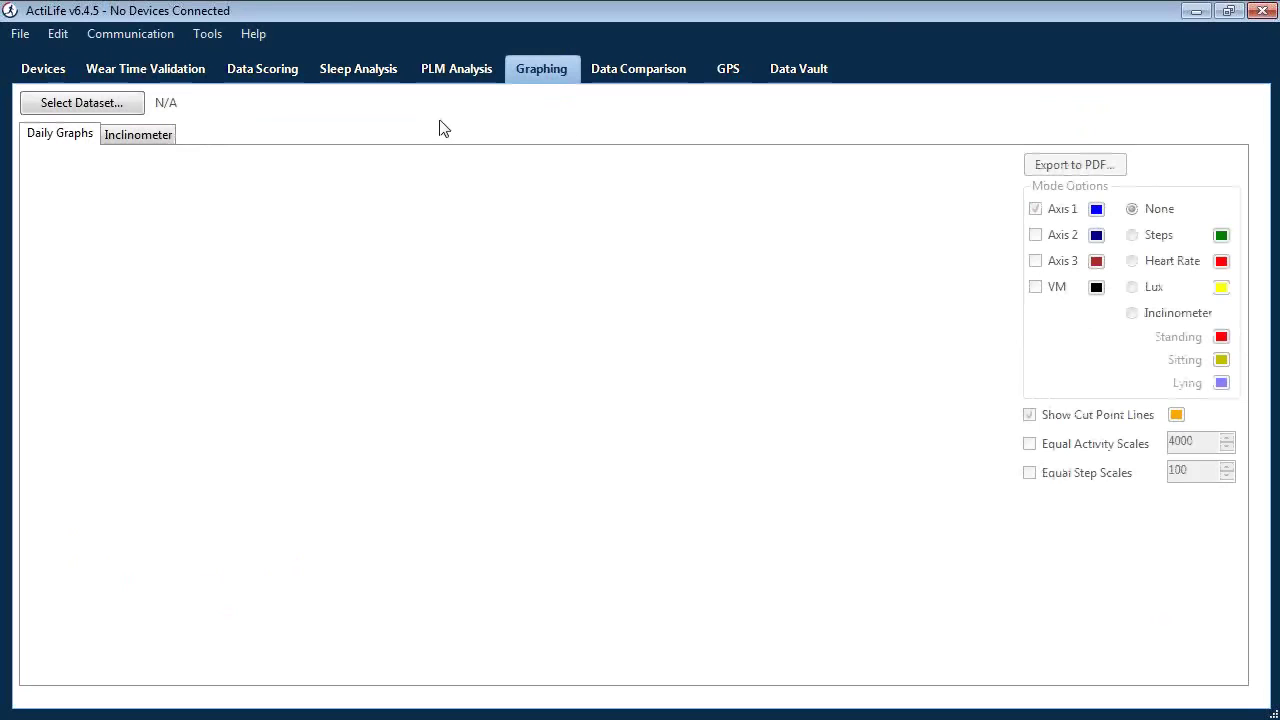
- Load thigh.agd from the inclinometer folder into the Inclinometer graphs and look over its overall statistics and hourly graphs
click(160, 143)
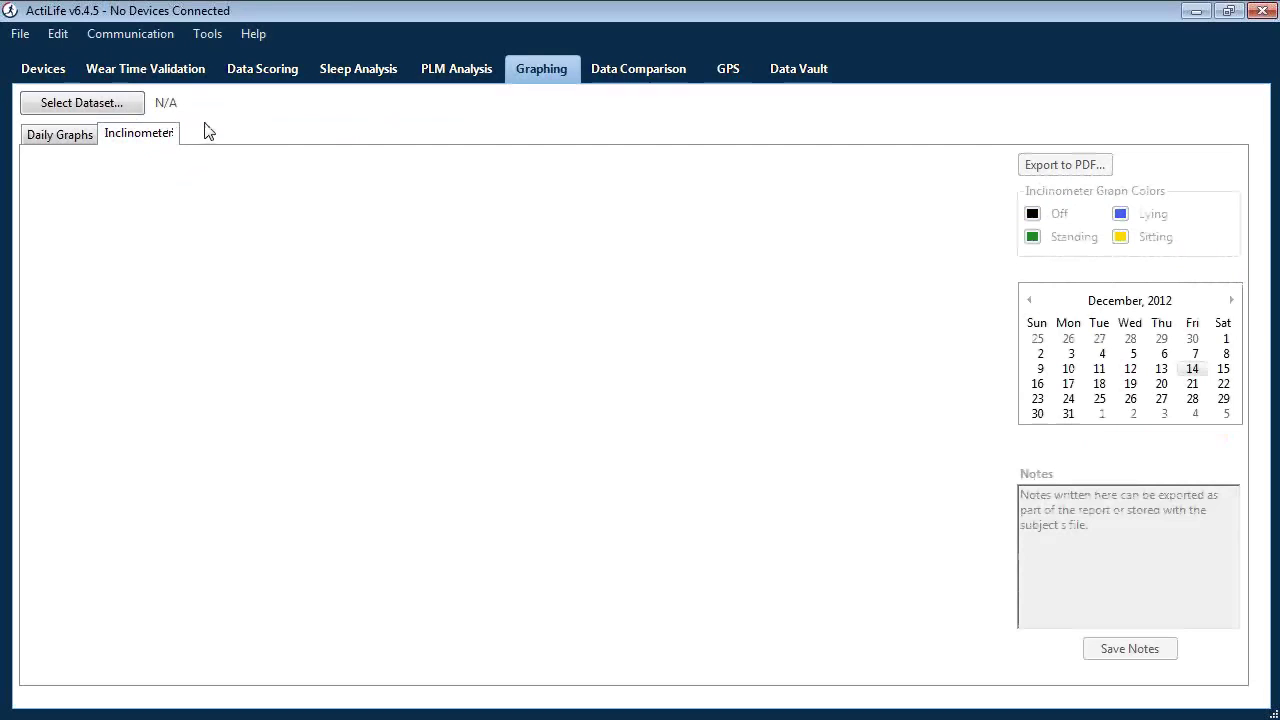
click(108, 112)
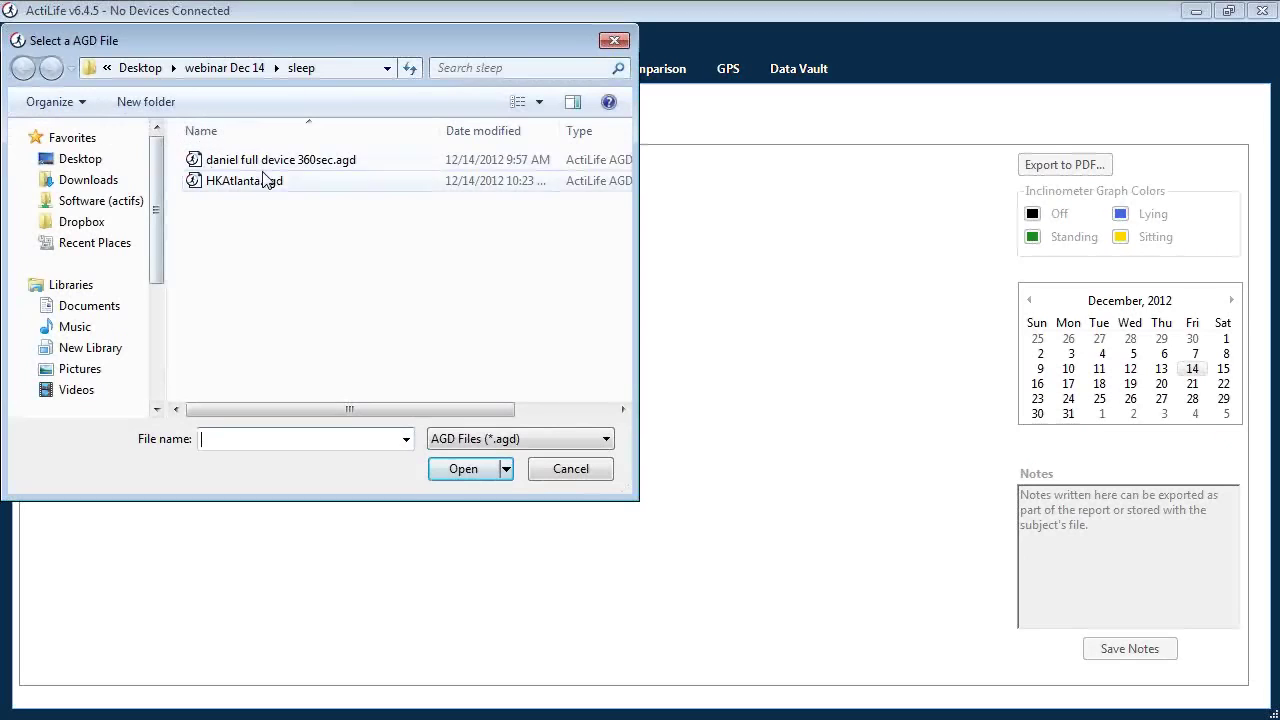
click(222, 80)
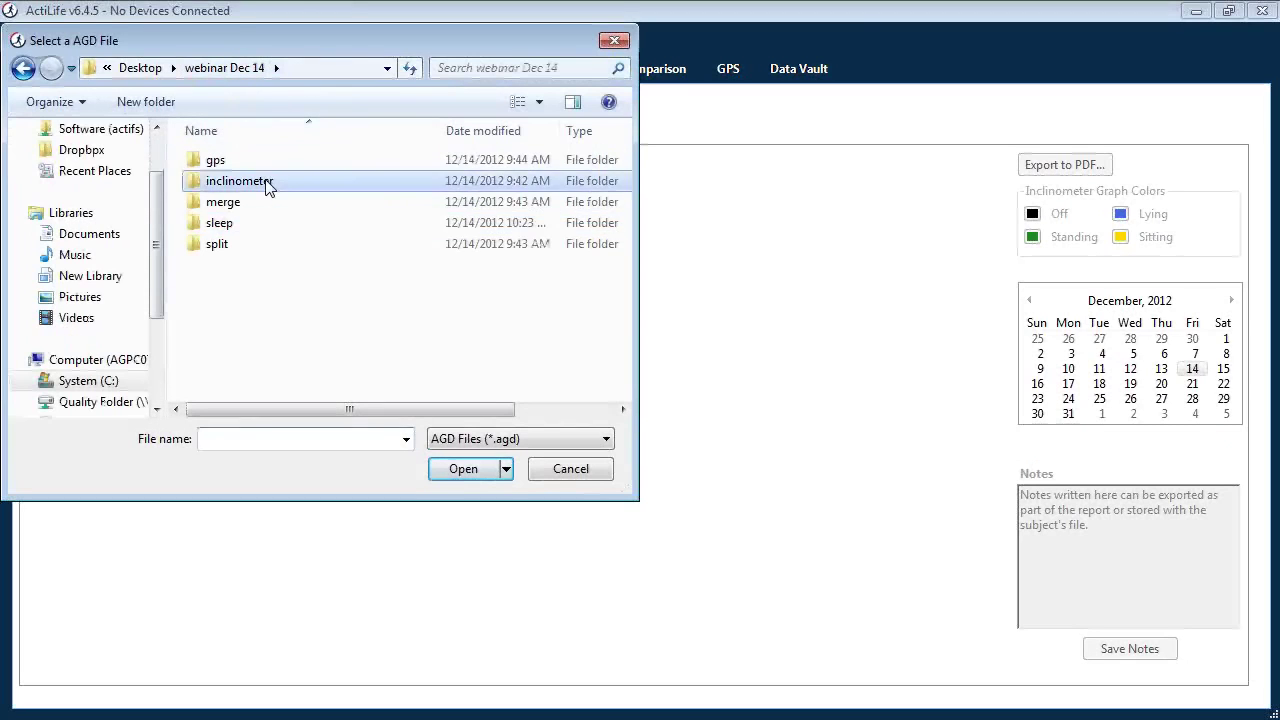
double_click(268, 184)
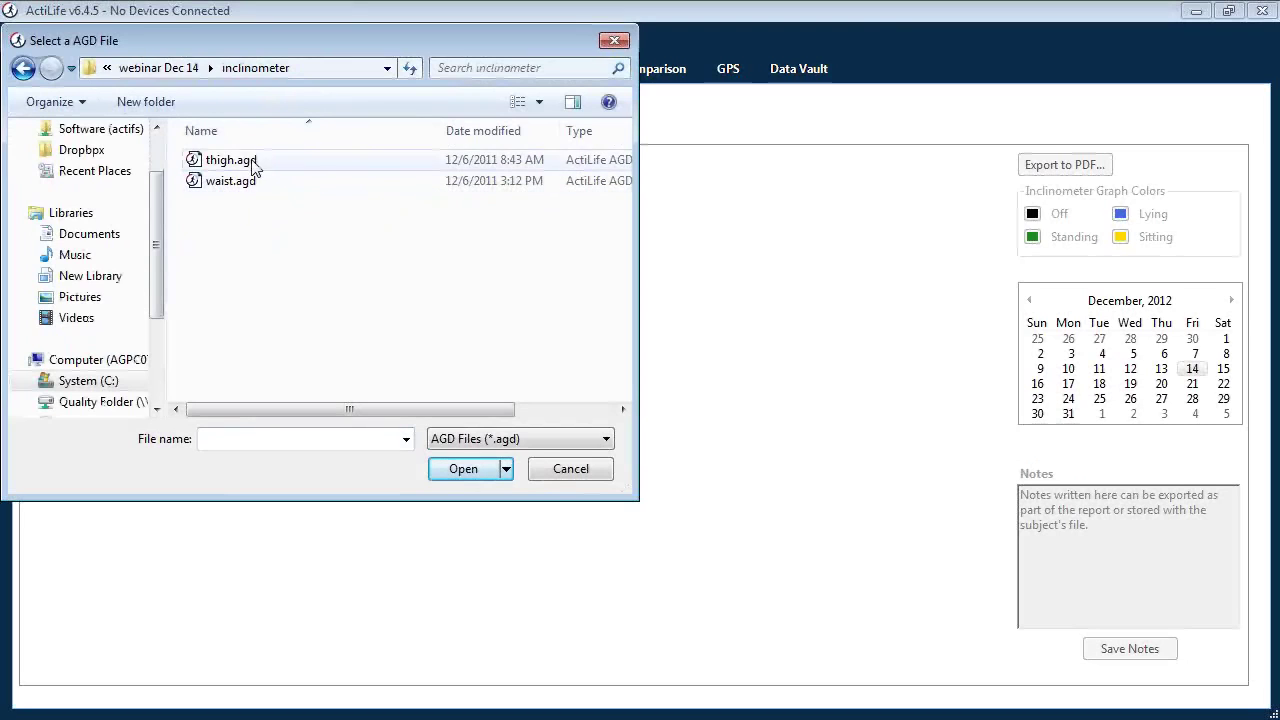
click(253, 165)
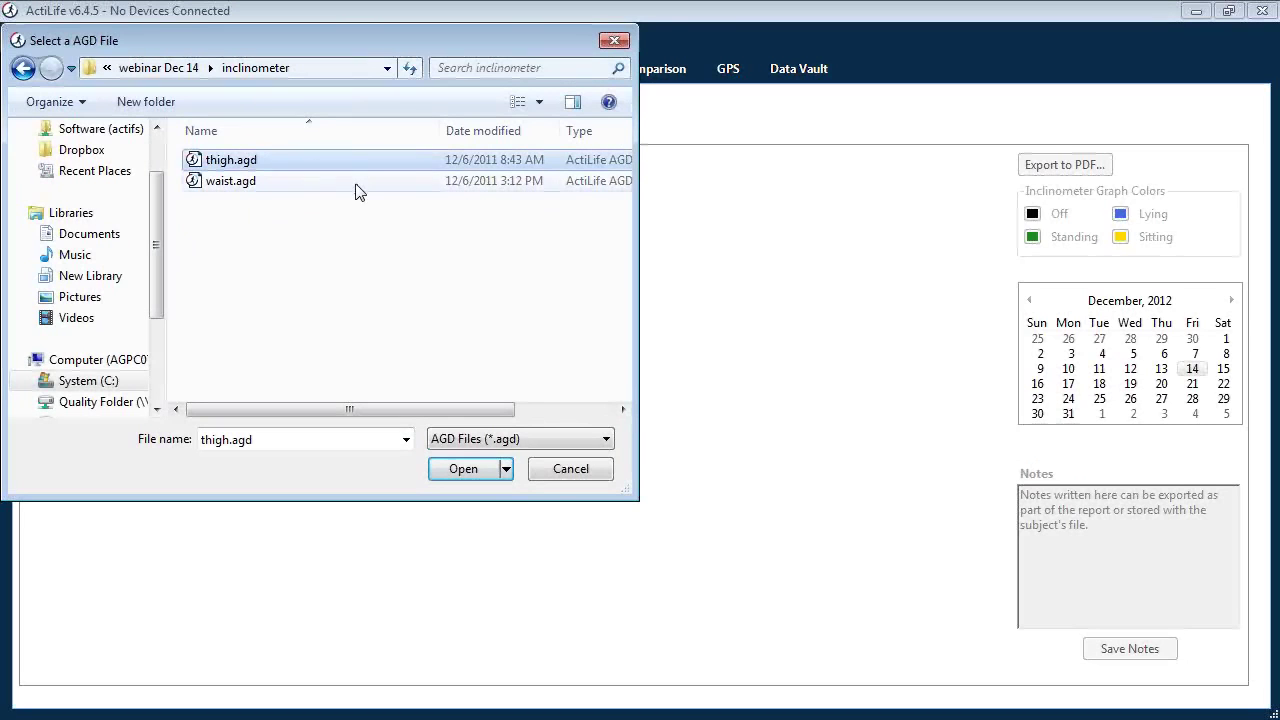
click(472, 471)
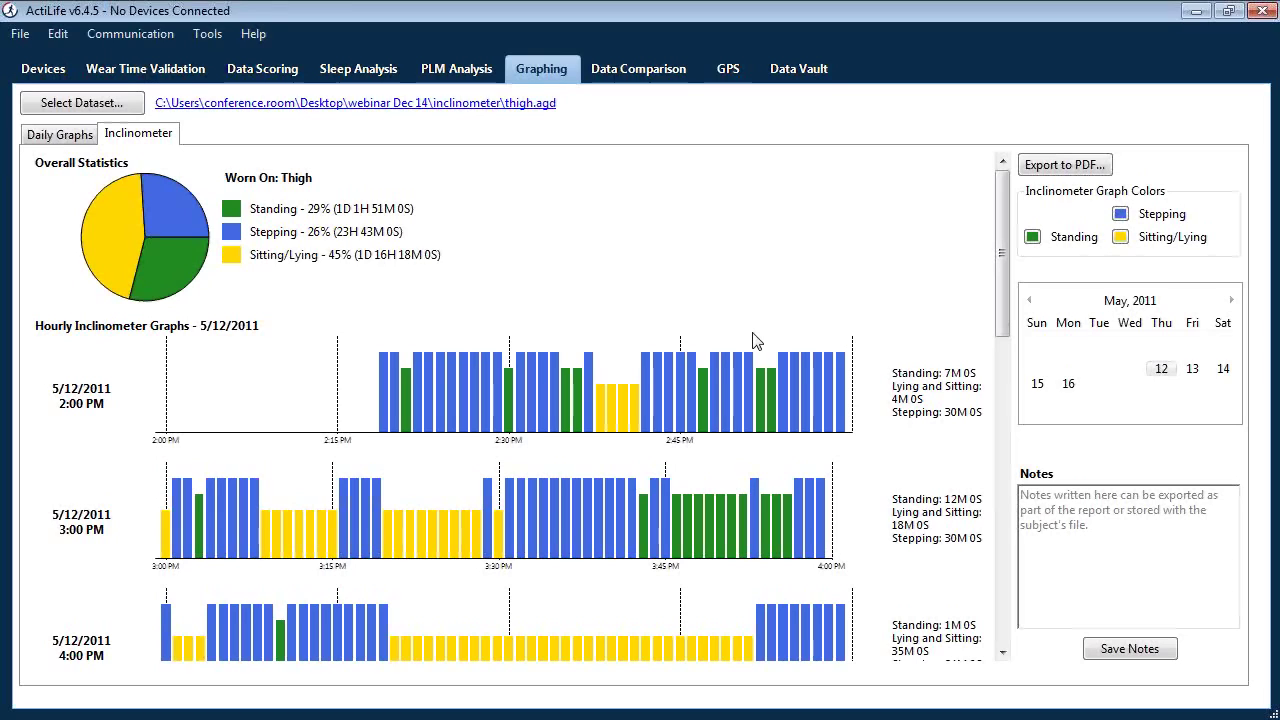
scroll(914, 289, down, 1)
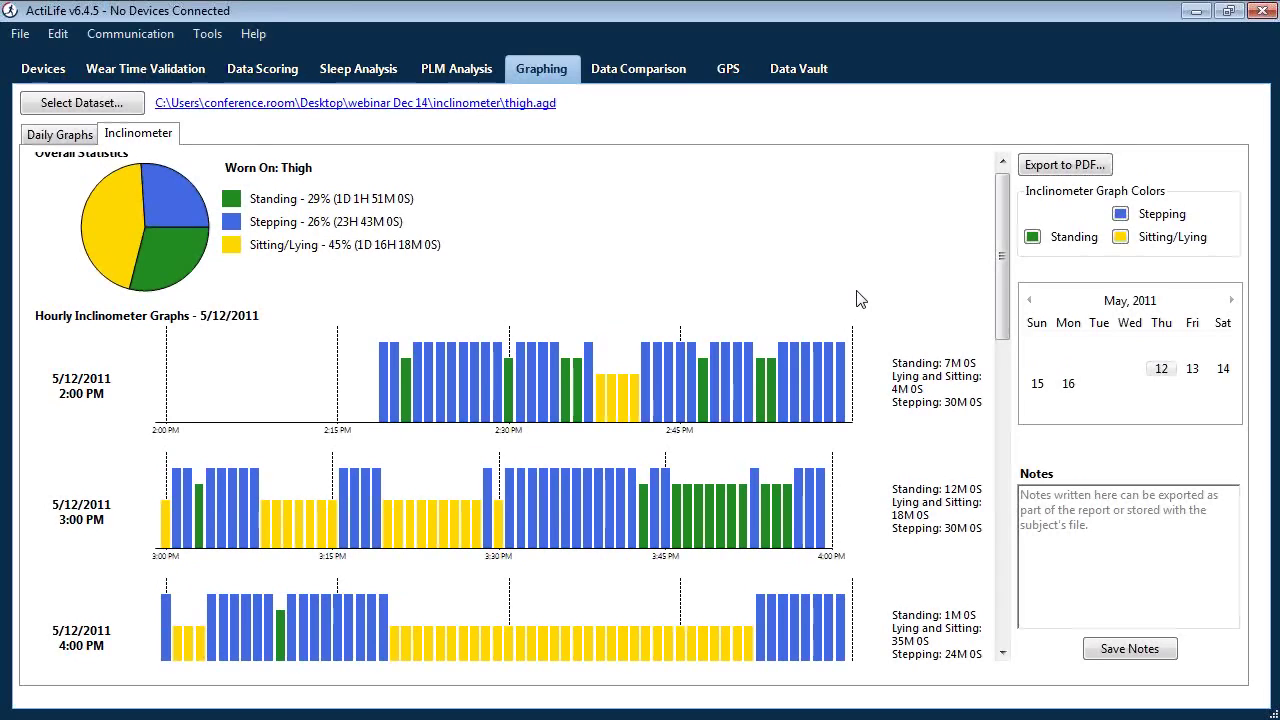
scroll(772, 430, down, 2)
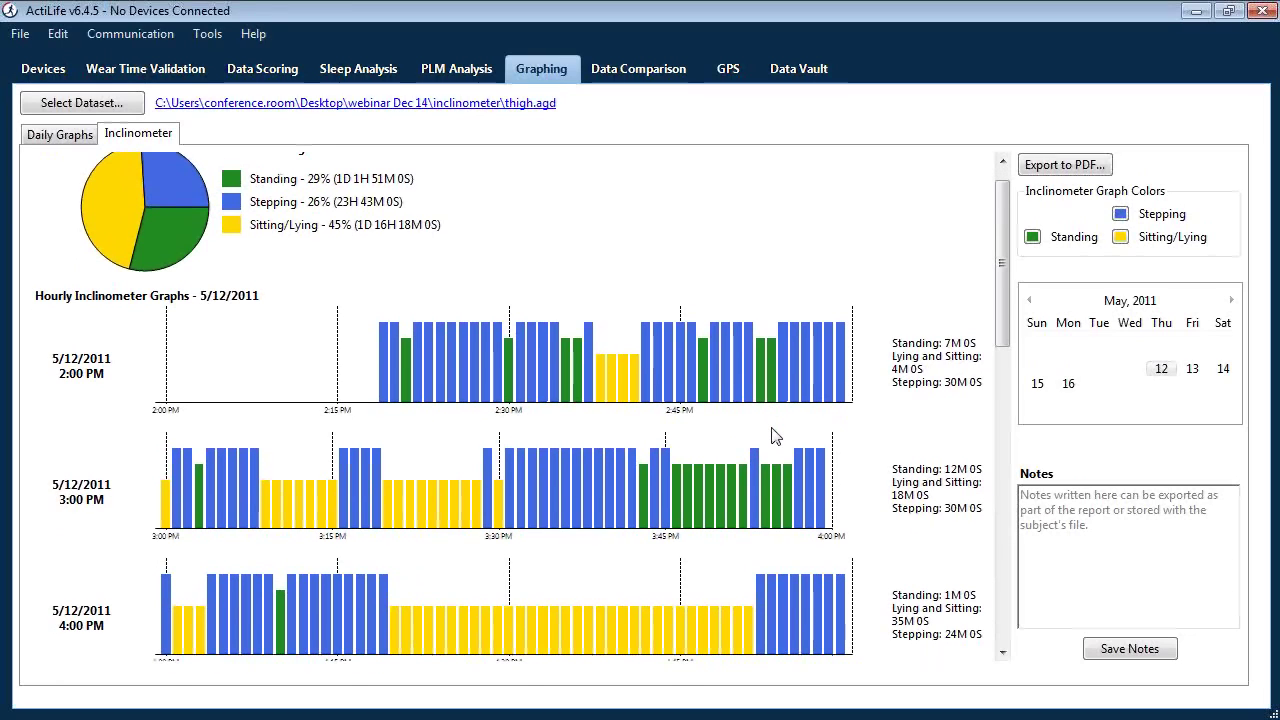
scroll(477, 332, up, 2)
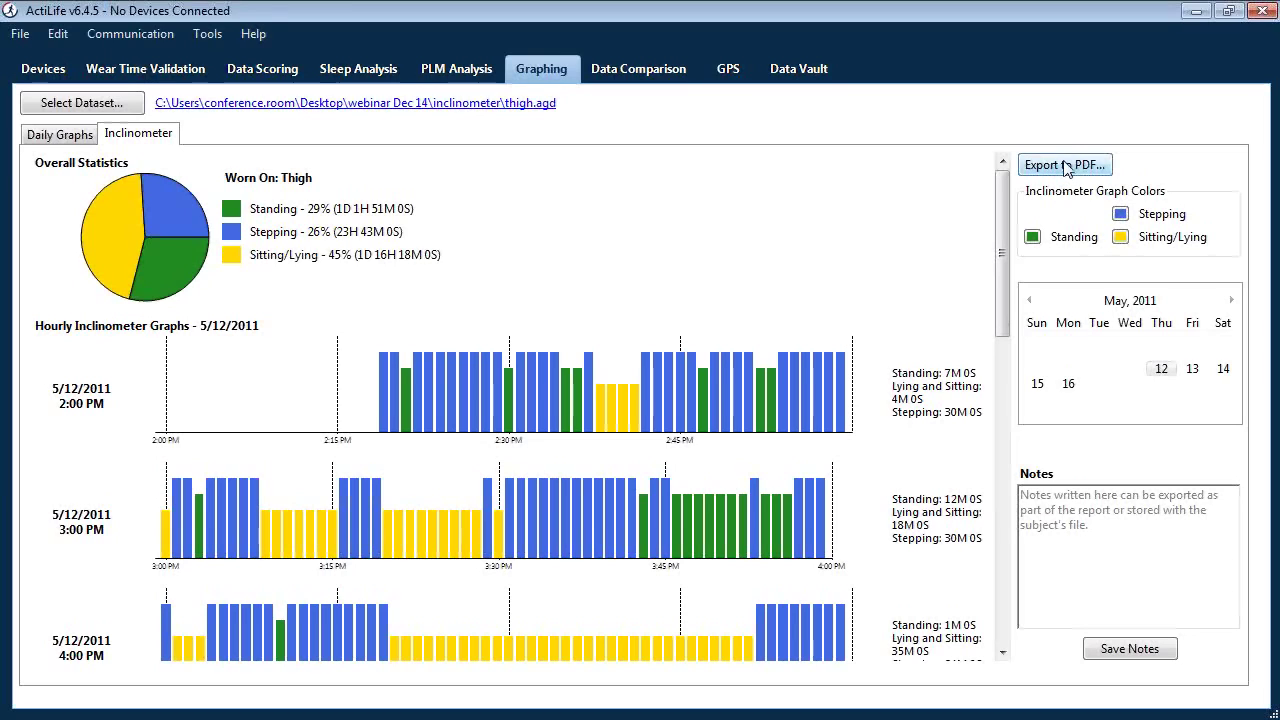
- Export the inclinometer graphs for all days, 5/12/2011 to 5/16/2011, to a PDF file named sampleIclinometer
click(1066, 170)
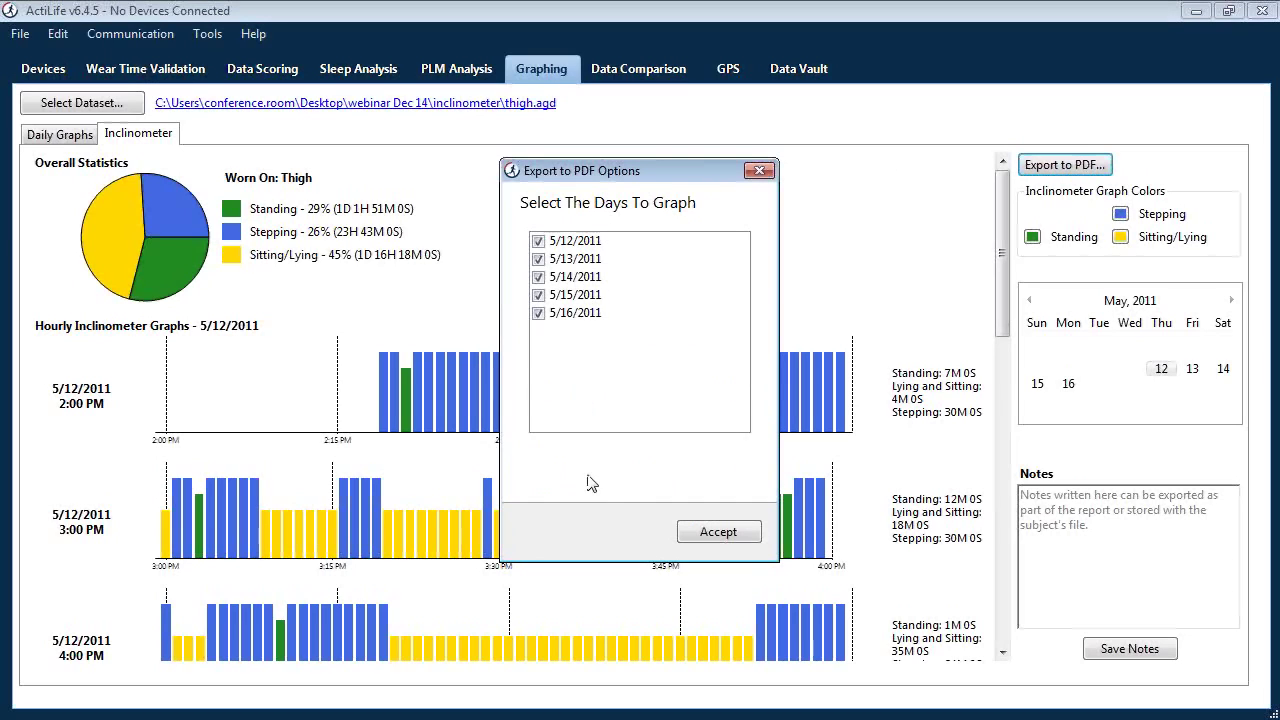
click(716, 535)
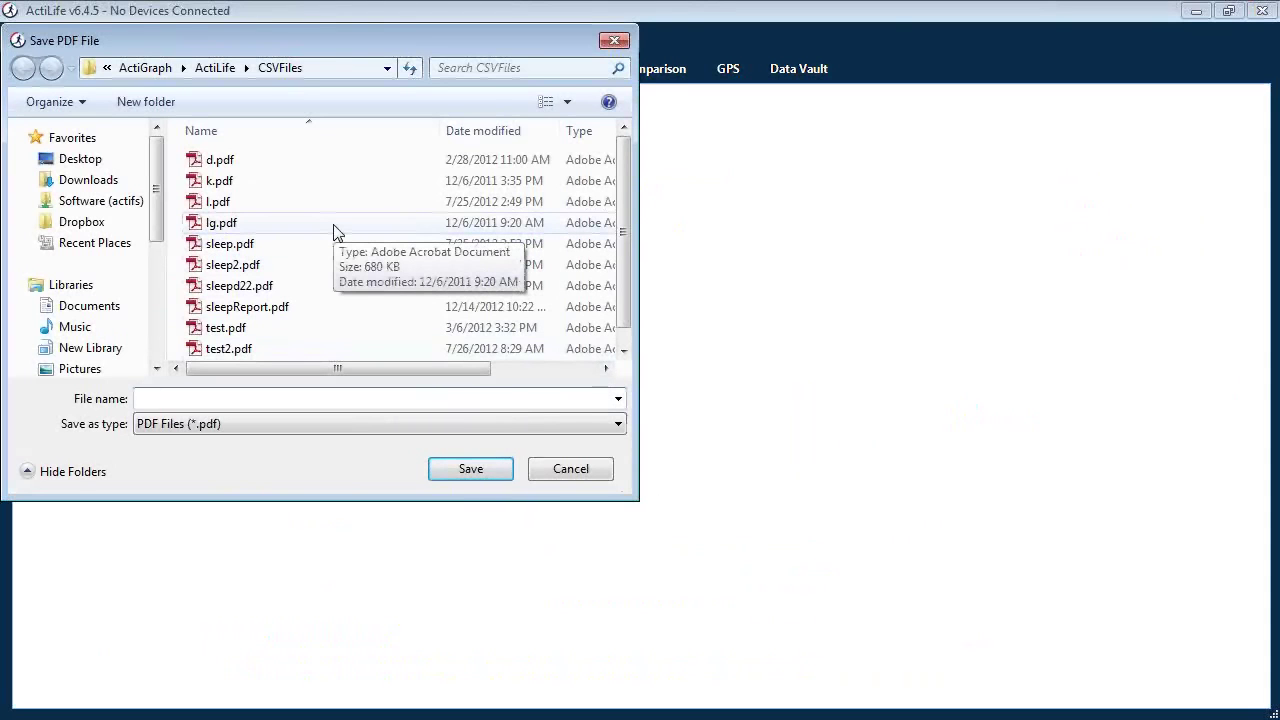
text(sam)
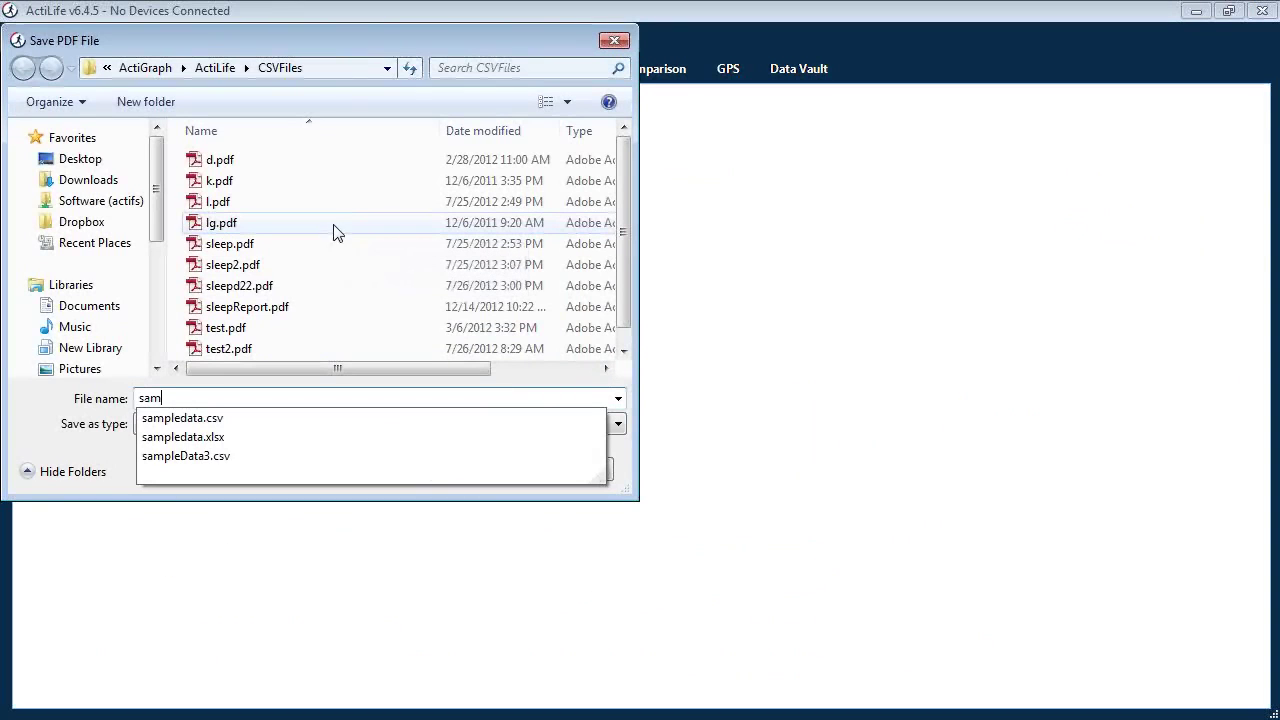
text(pleleI)
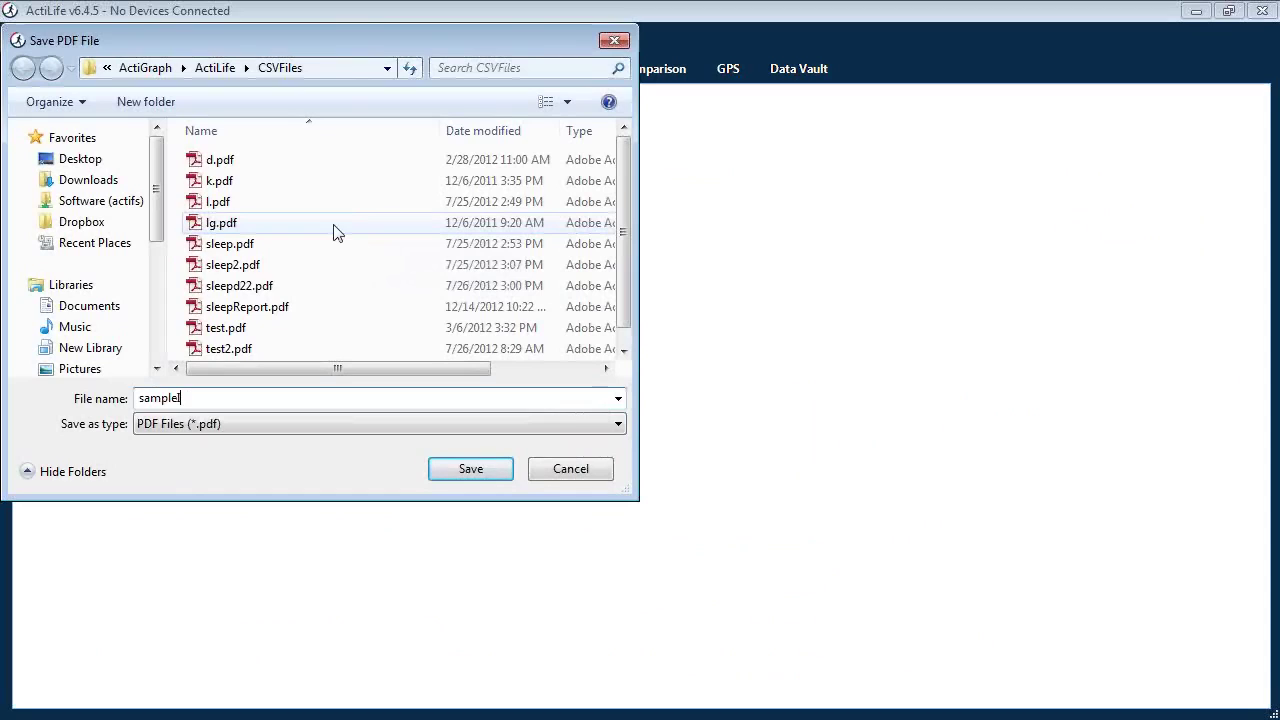
text(clinometer)
key(Return)
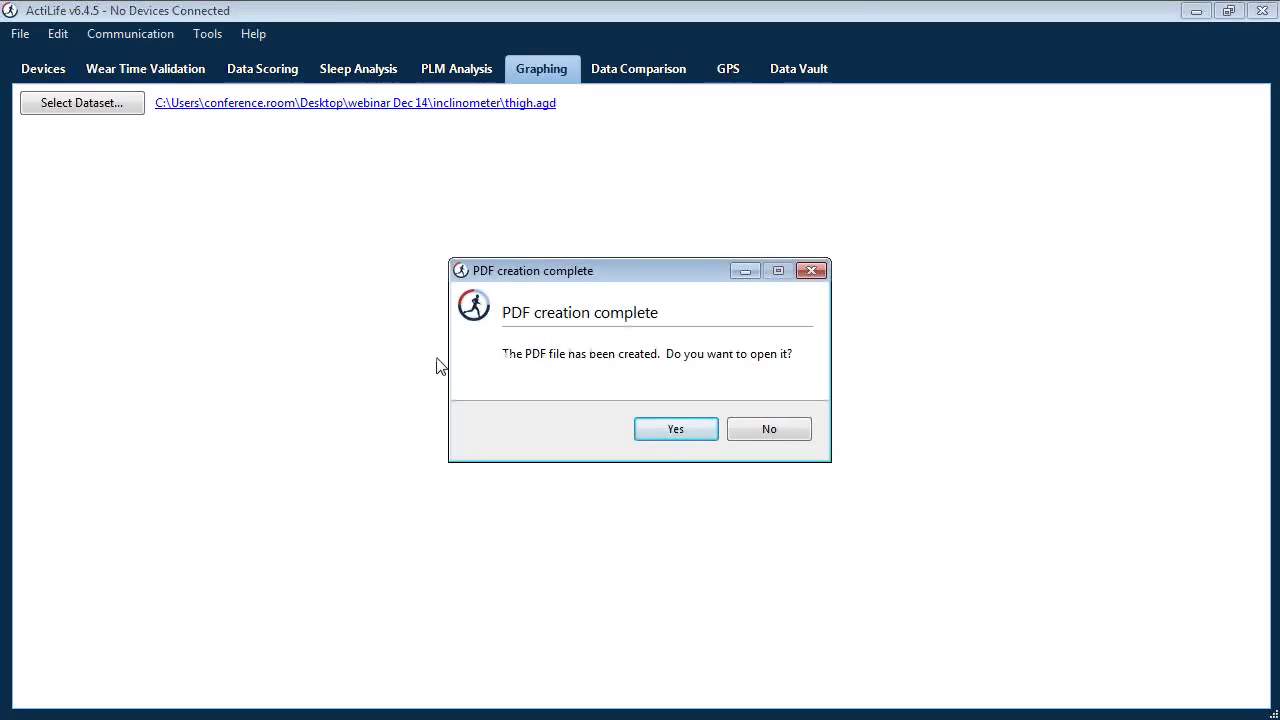
- Open the exported inclinometer PDF, read through its pie chart and hourly graph pages at full-page view, and close it
click(676, 429)
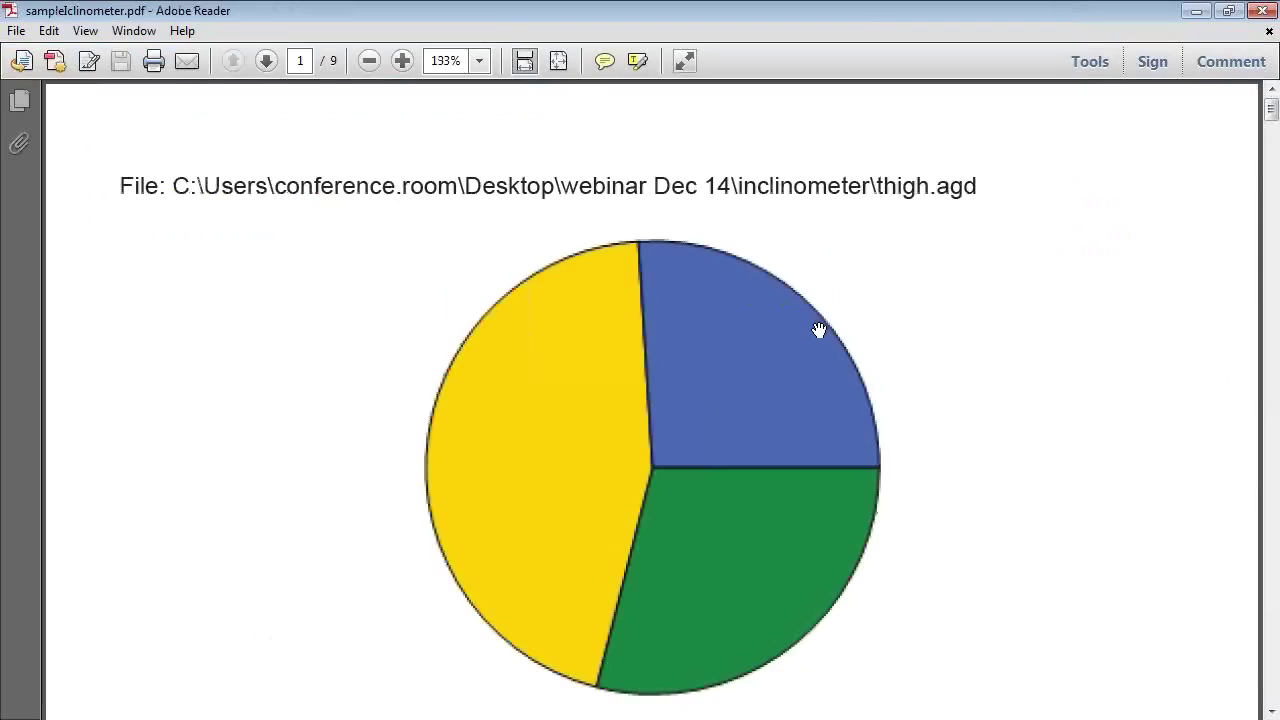
key(ctrl+0)
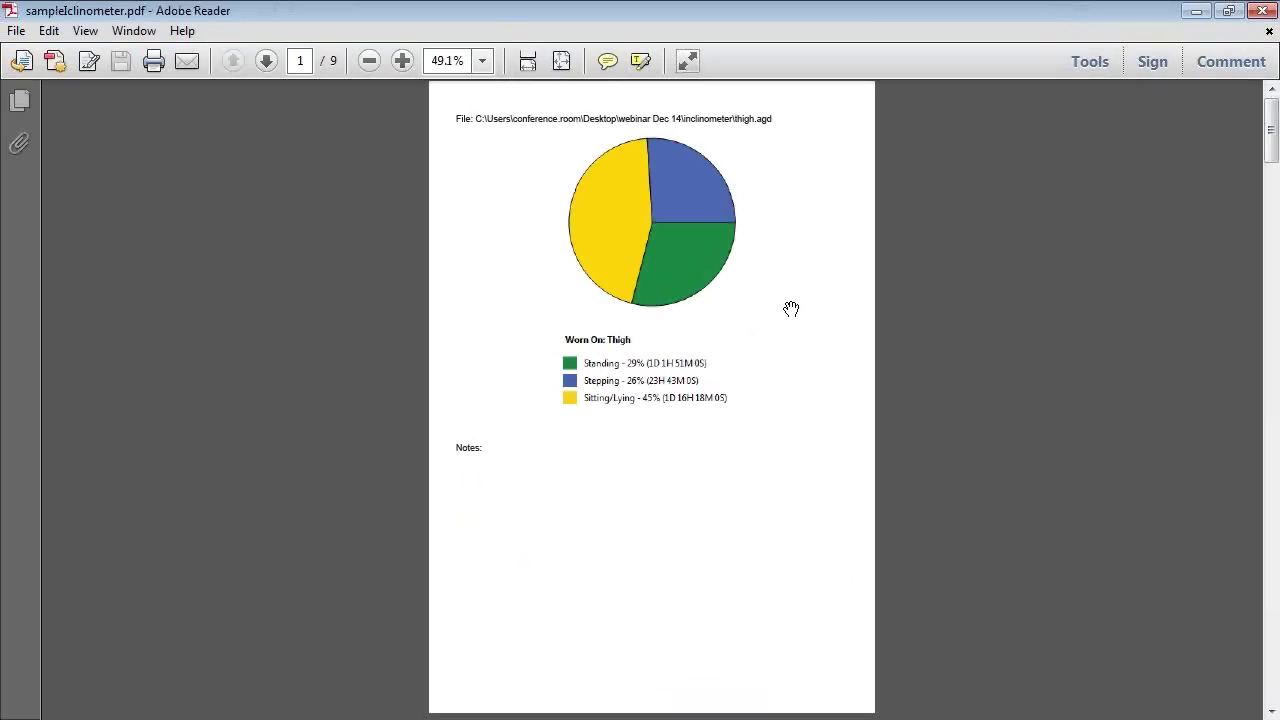
scroll(819, 333, down, 8)
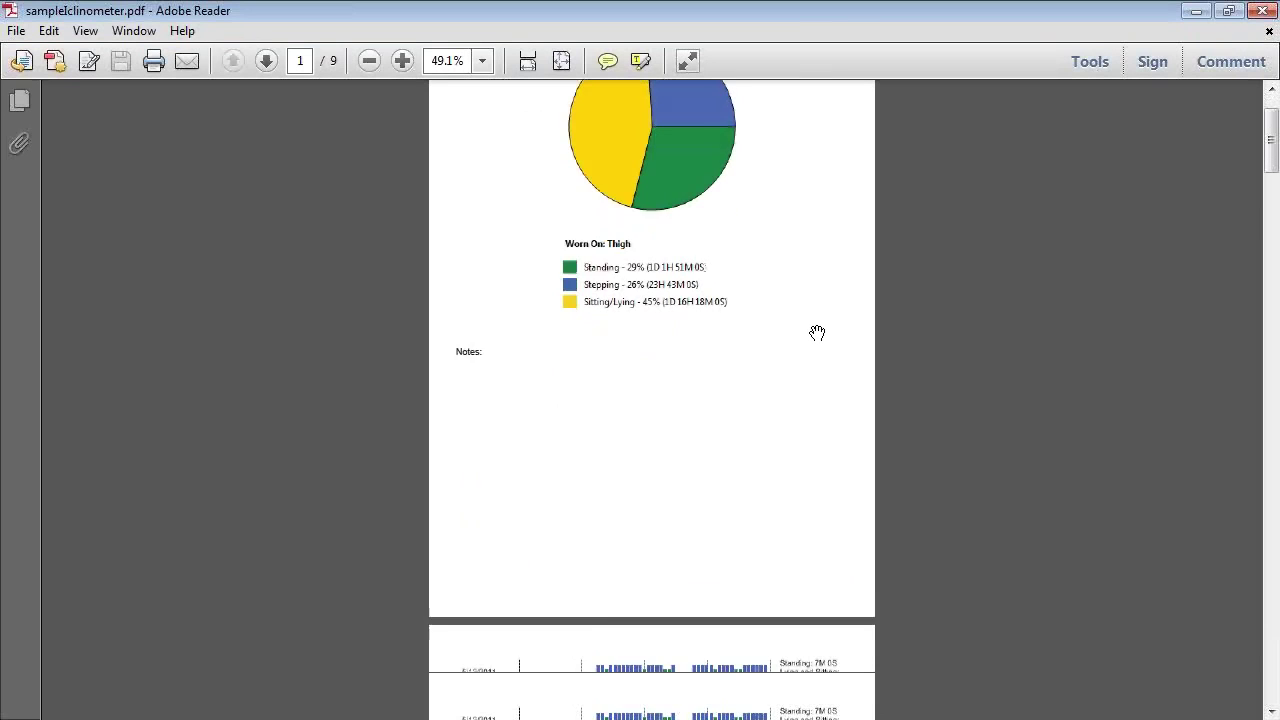
scroll(807, 345, down, 2)
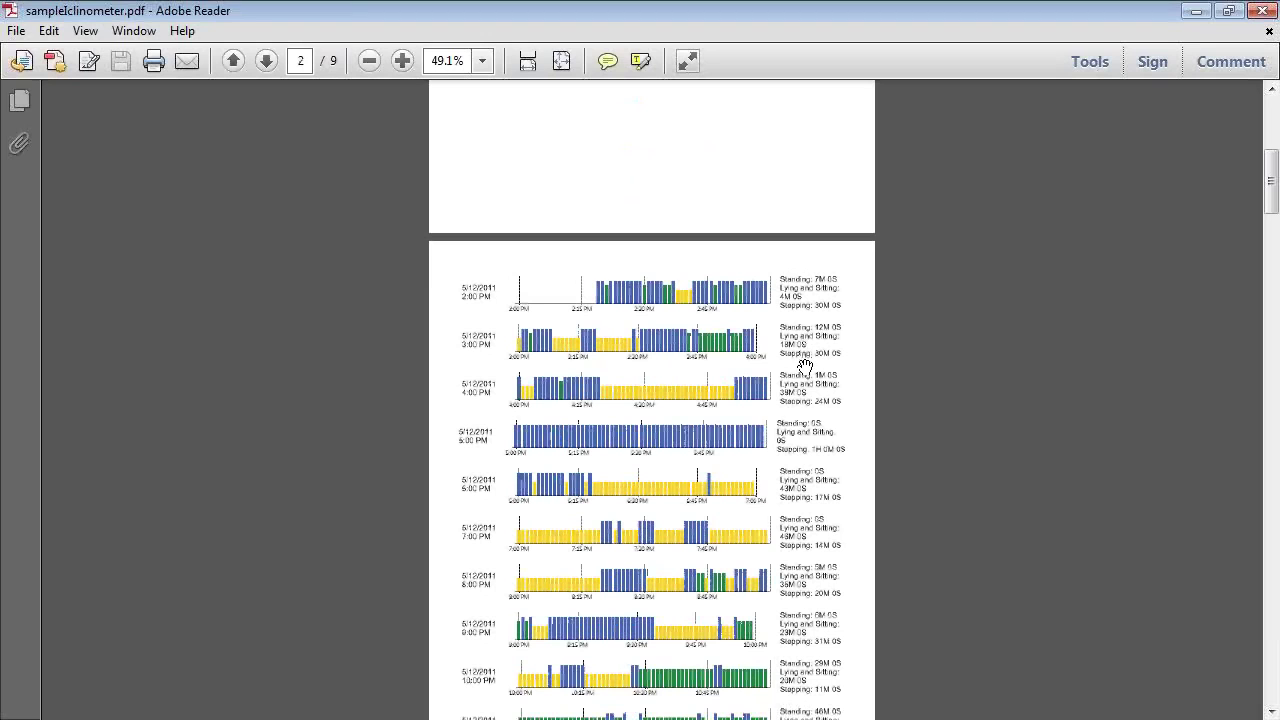
scroll(806, 389, down, 3)
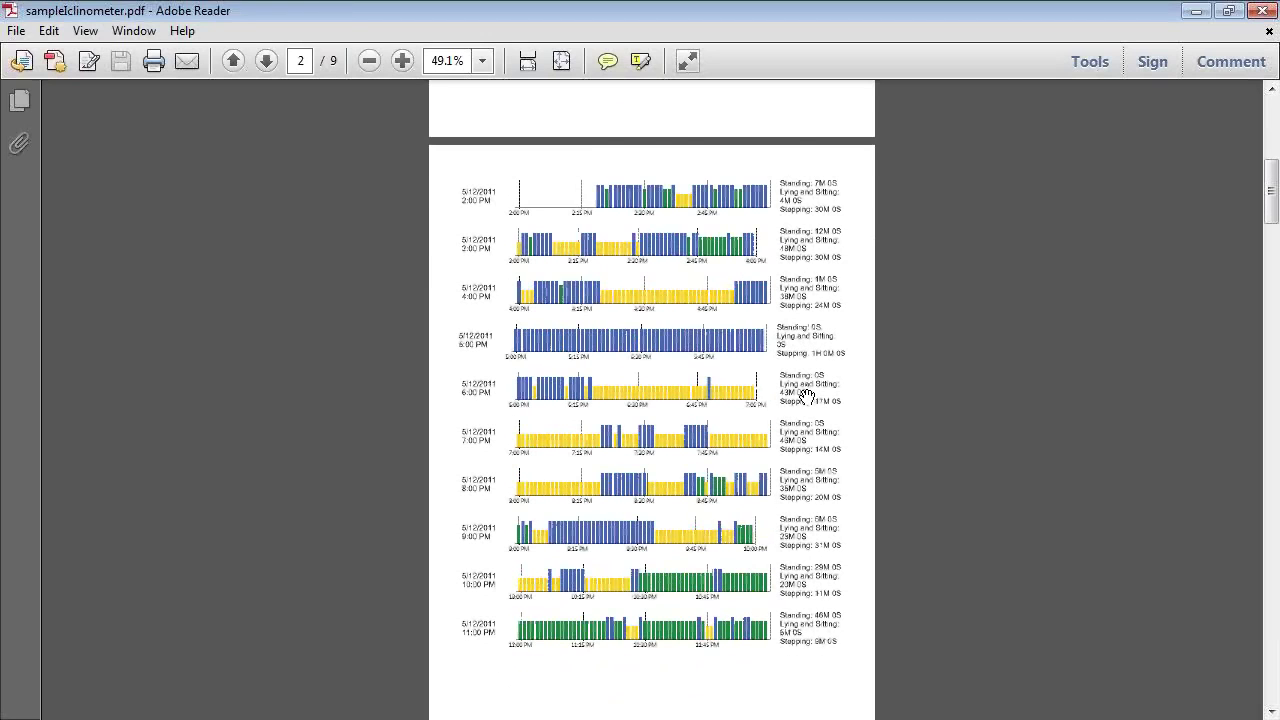
scroll(806, 396, down, 4)
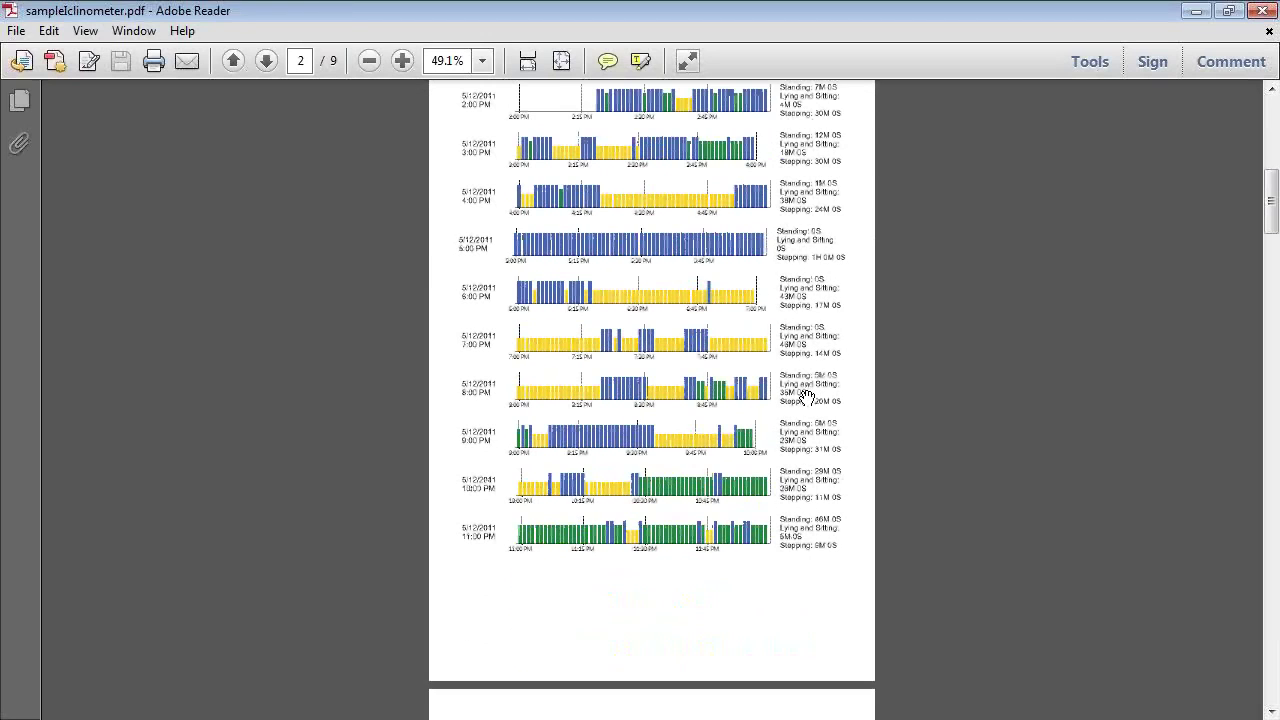
scroll(806, 396, down, 10)
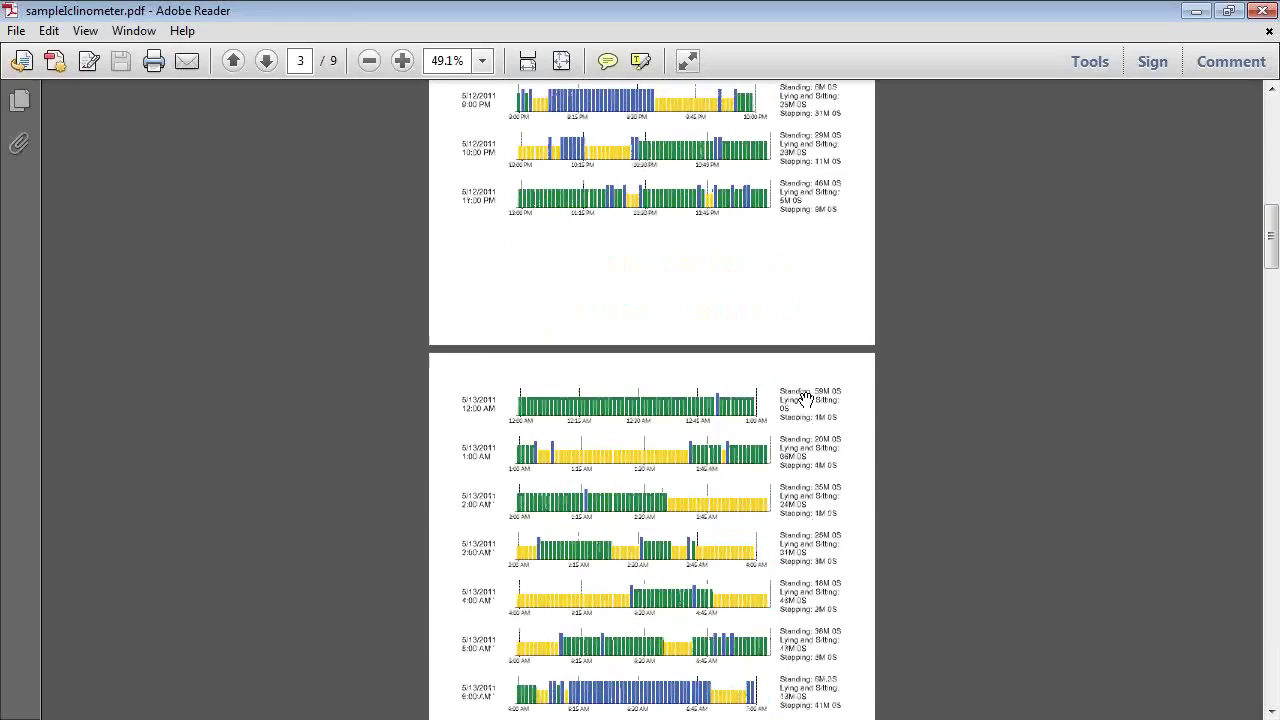
scroll(789, 428, down, 9)
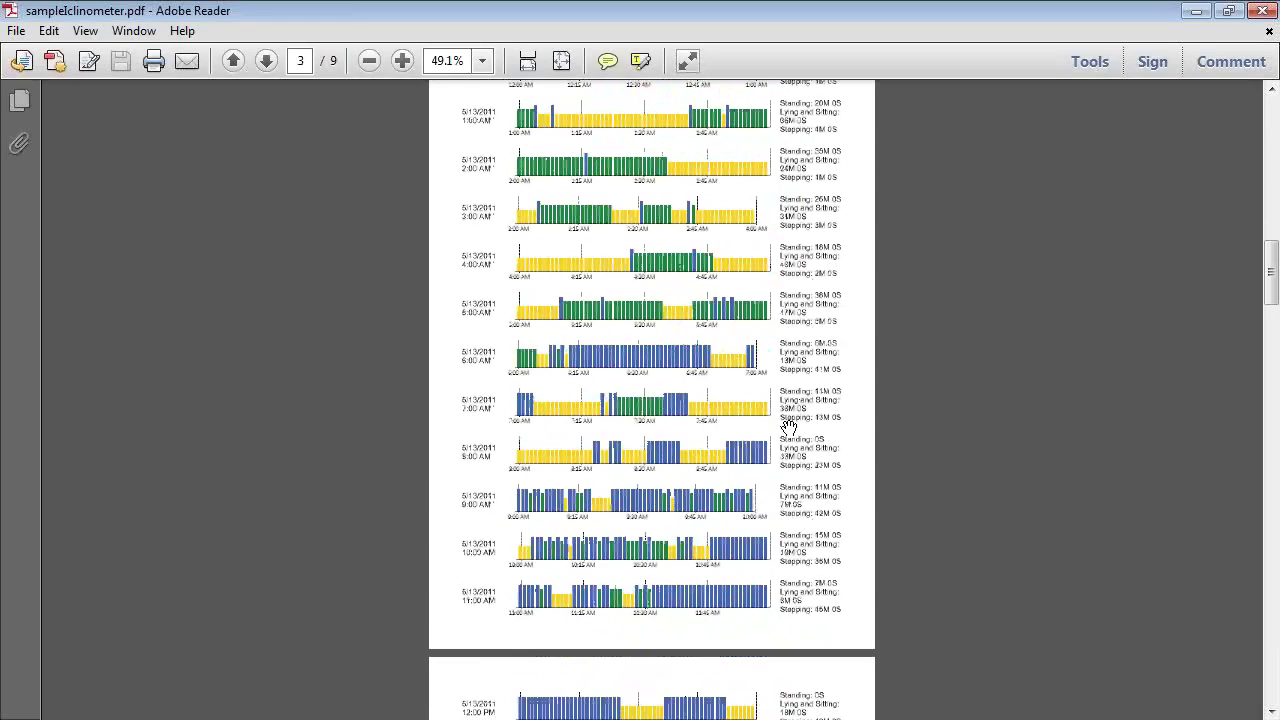
scroll(789, 428, down, 6)
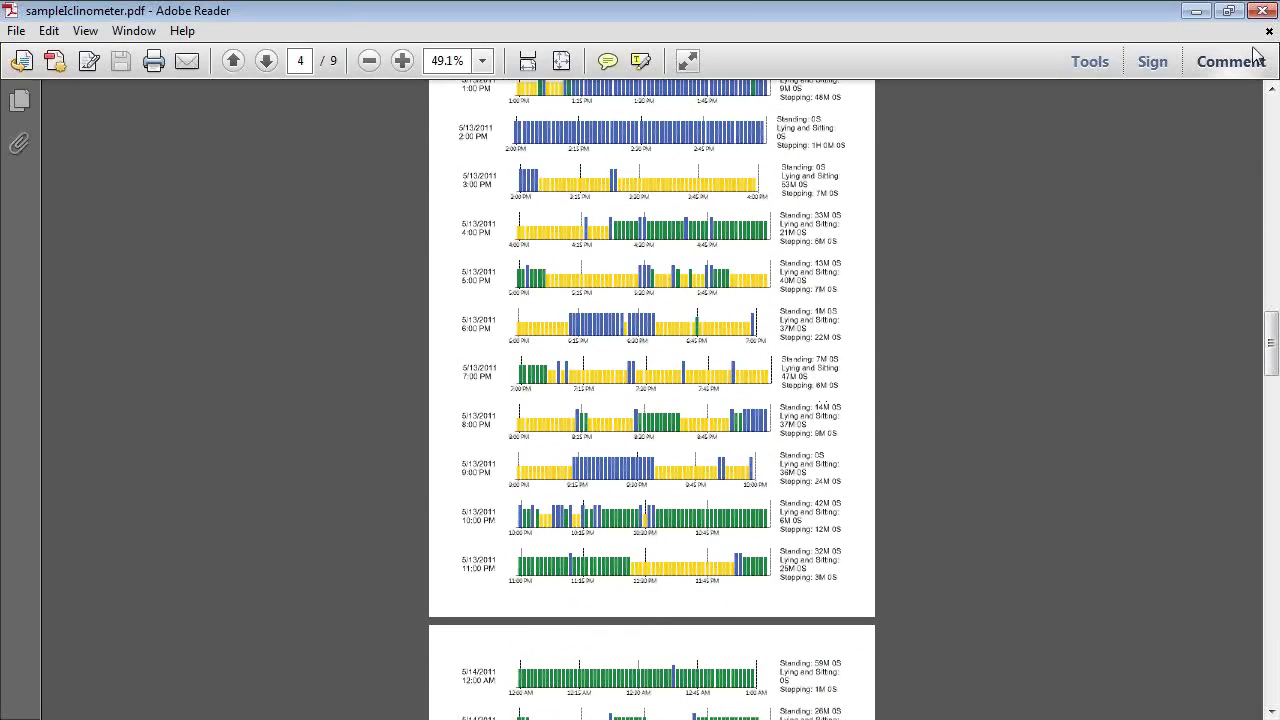
click(1262, 11)
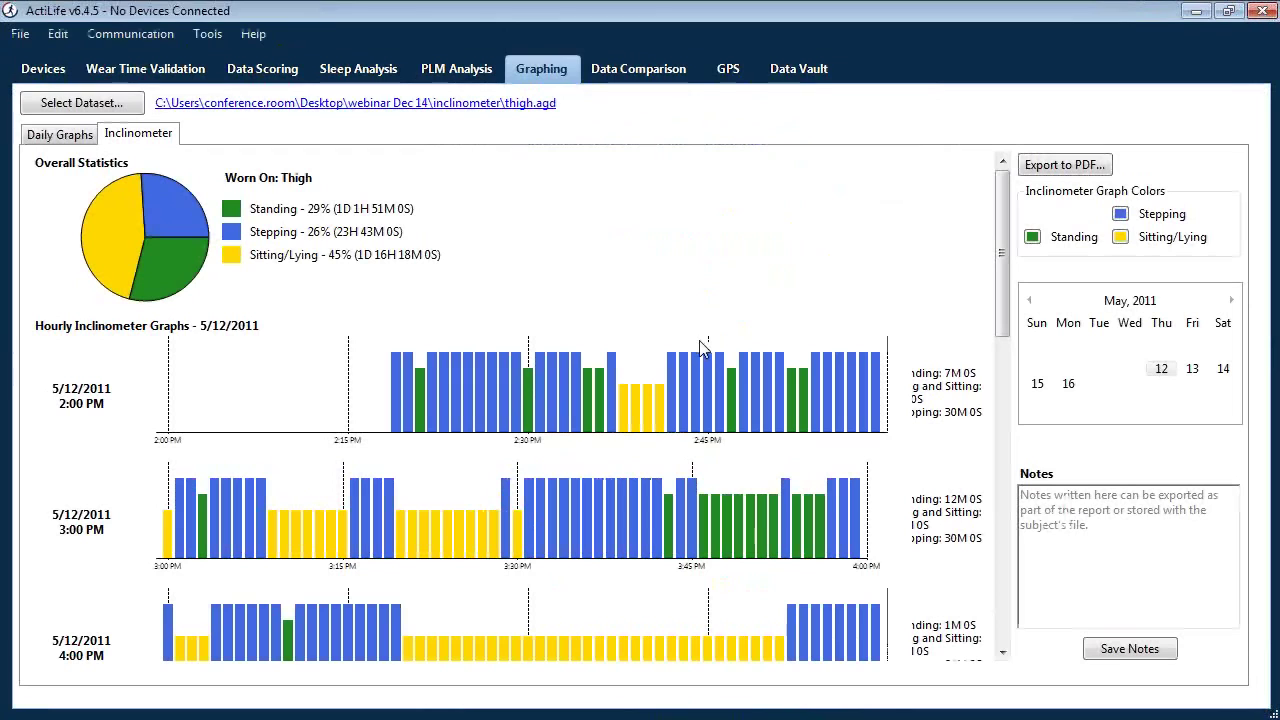
- Look over the Data Comparison page with its subject data and NHANES filter options, and switch to the GPS page
mouse_move(1002, 237)
mouse_down()
mouse_move(1000, 337)
mouse_move(1000, 238)
mouse_up()
click(636, 73)
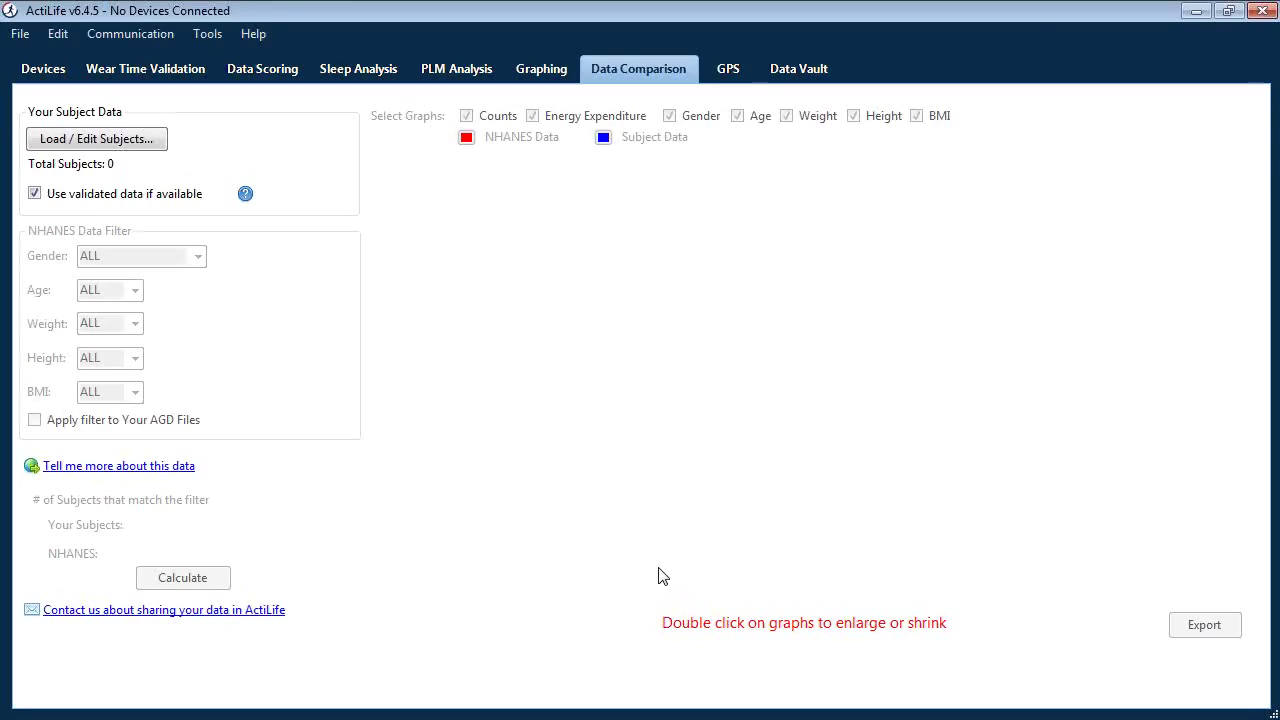
click(729, 68)
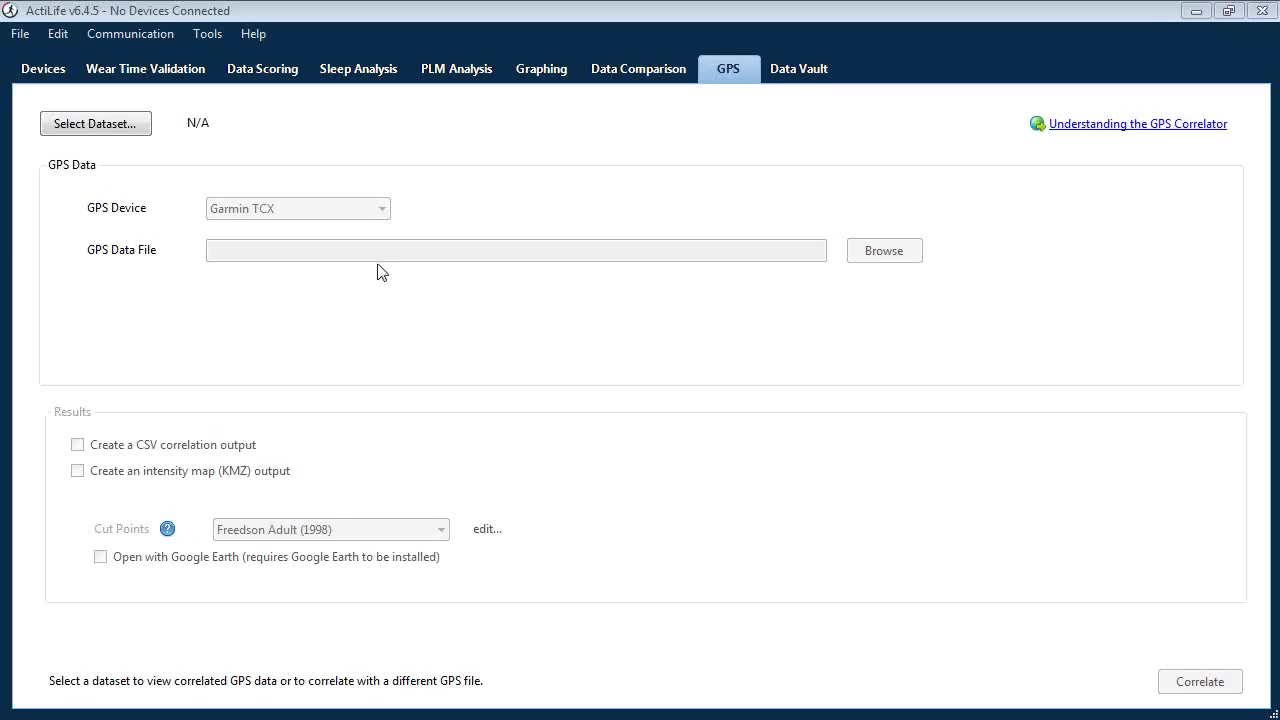
- Load the activity15sec.agd dataset from the gps folder of webinar Dec 14 for GPS correlation
click(110, 130)
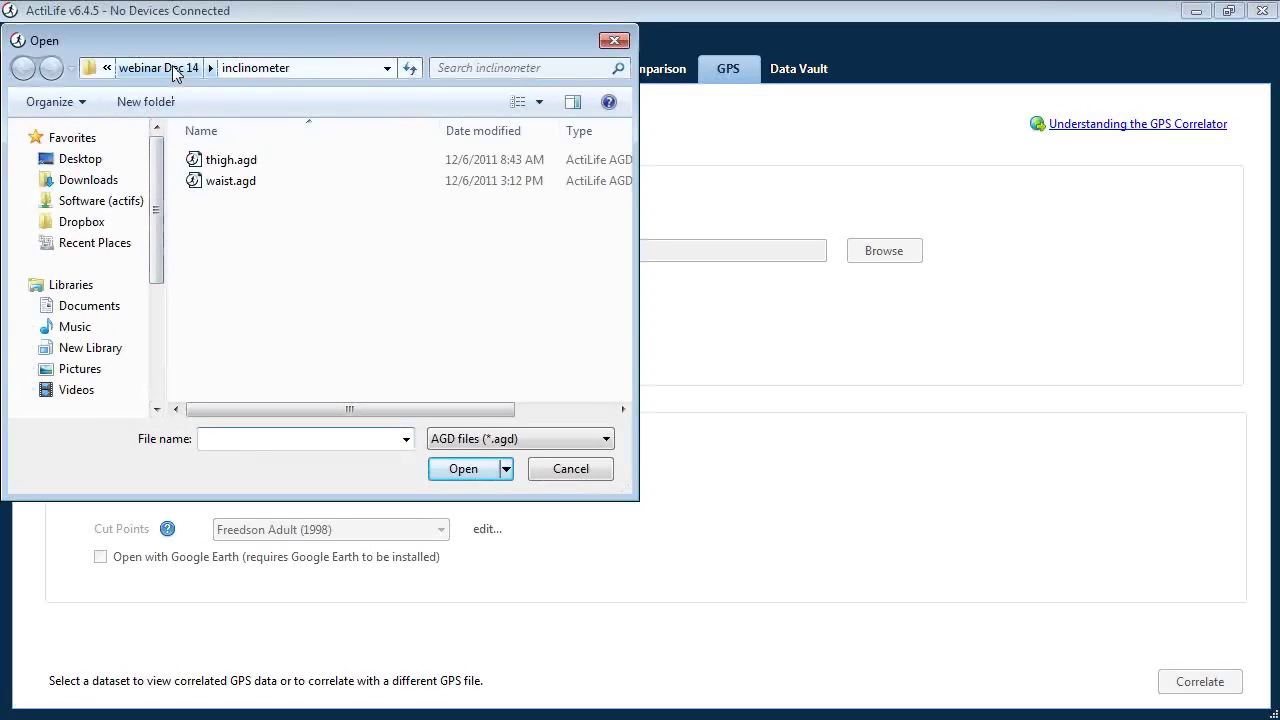
click(172, 67)
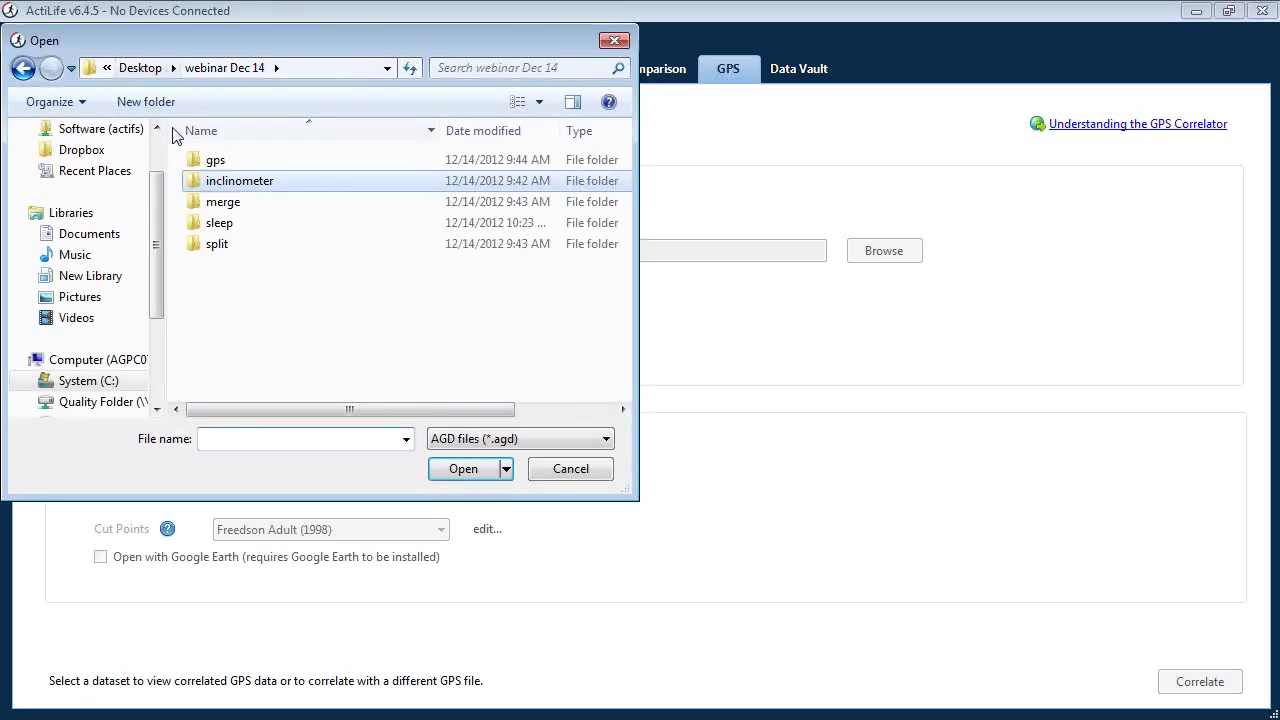
double_click(250, 164)
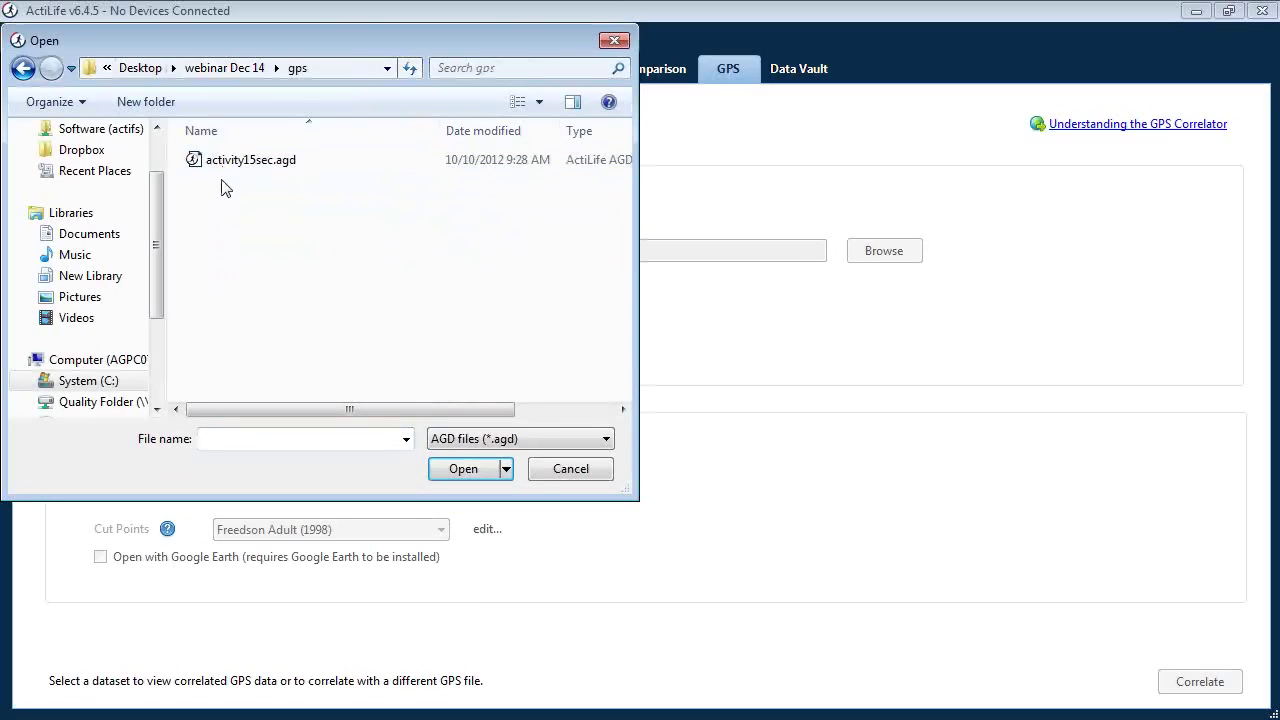
click(250, 162)
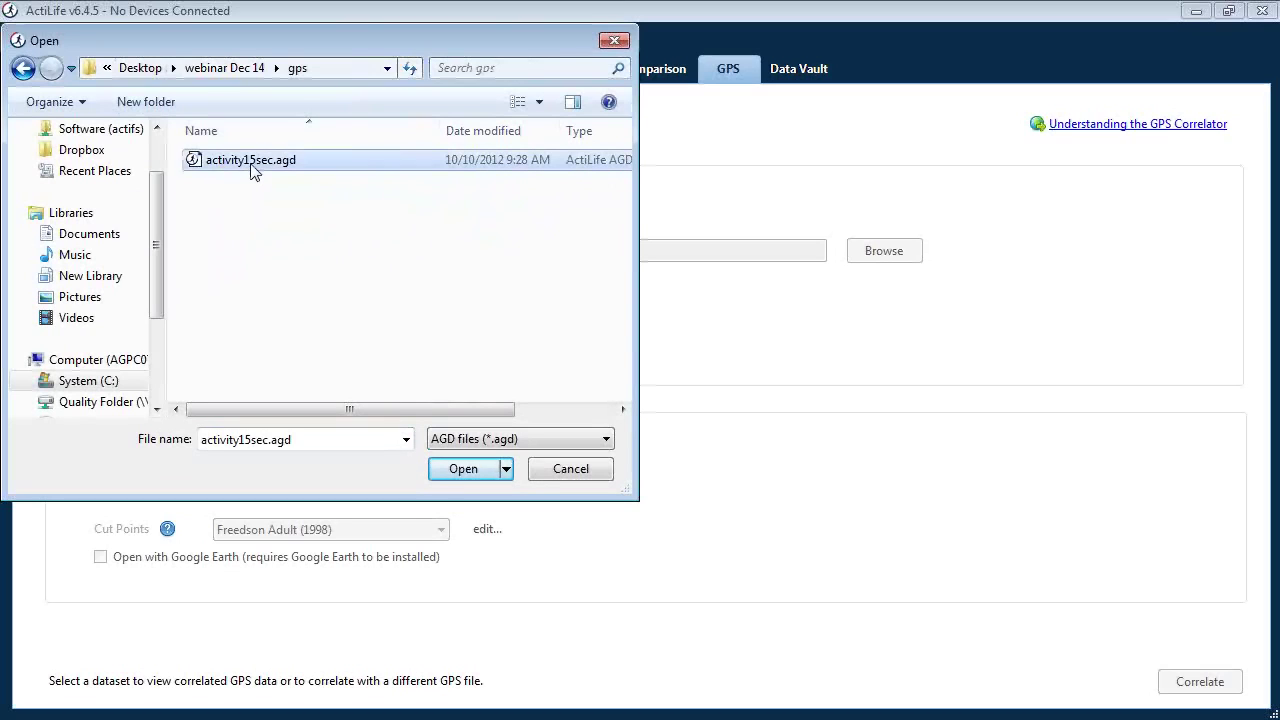
double_click(250, 162)
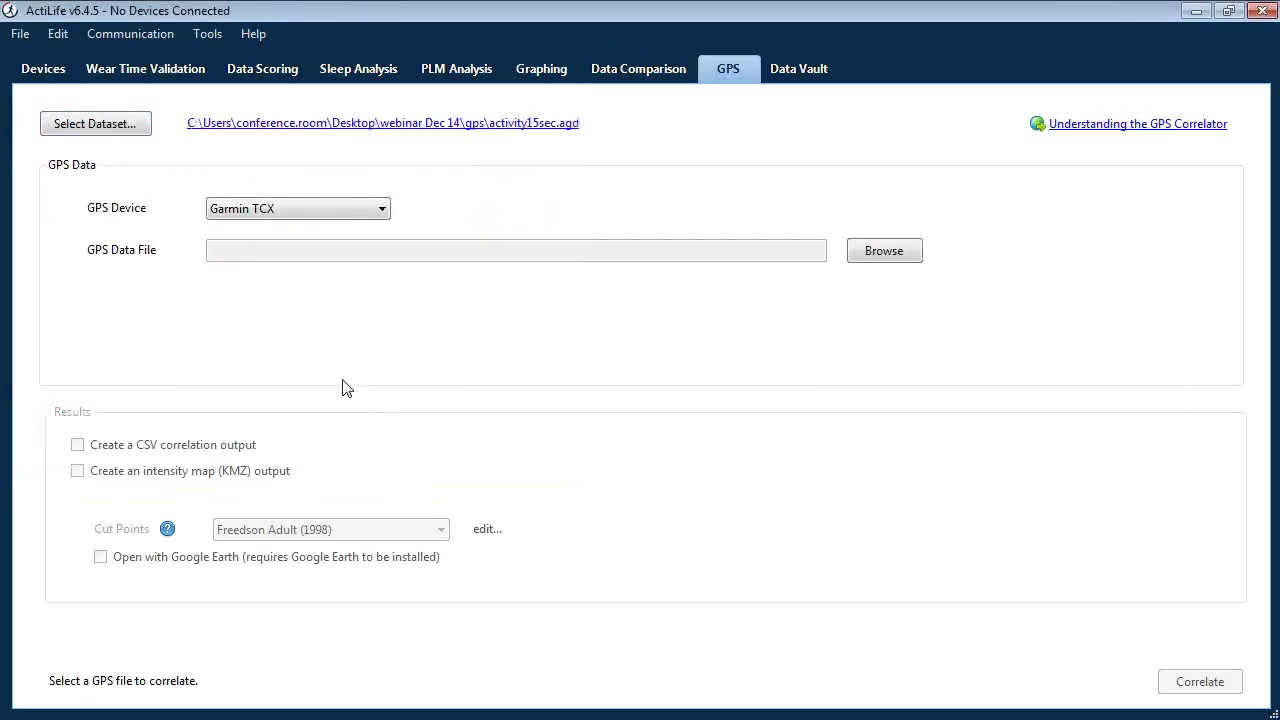
- Set the GPS device to QStarz CSV and choose qstarz.csv as the GPS data file
click(331, 212)
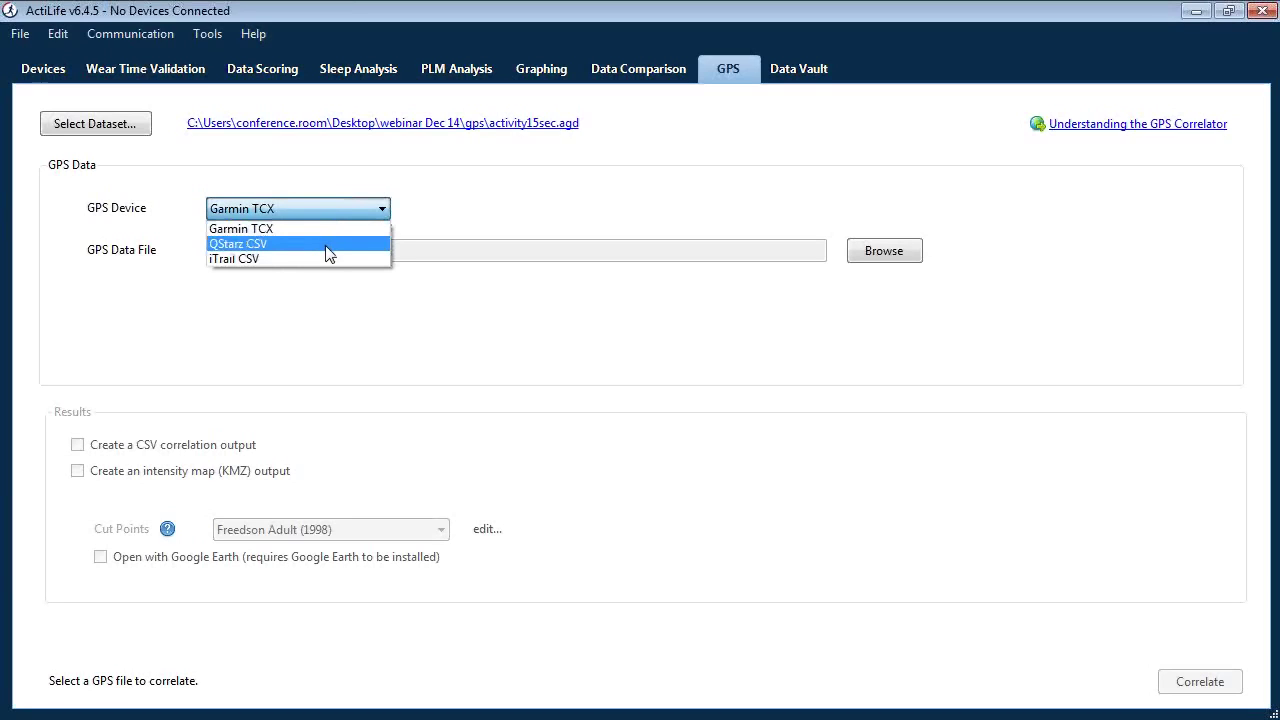
click(329, 244)
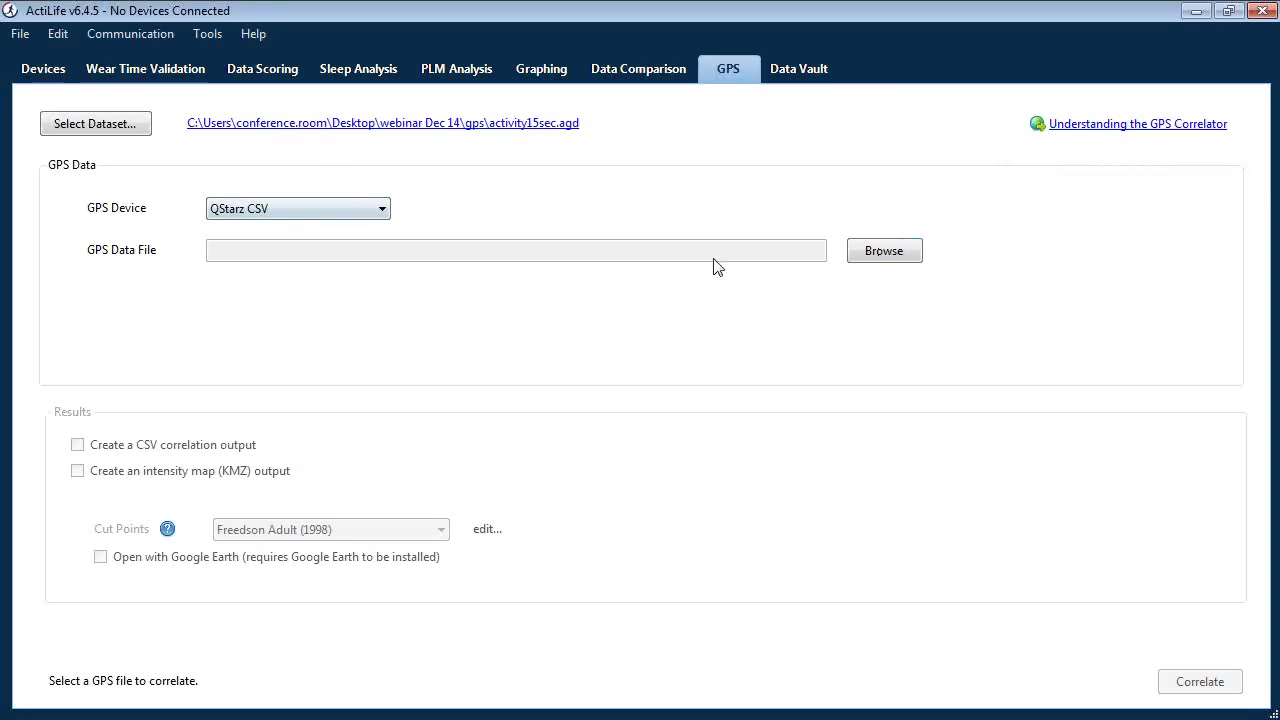
click(884, 251)
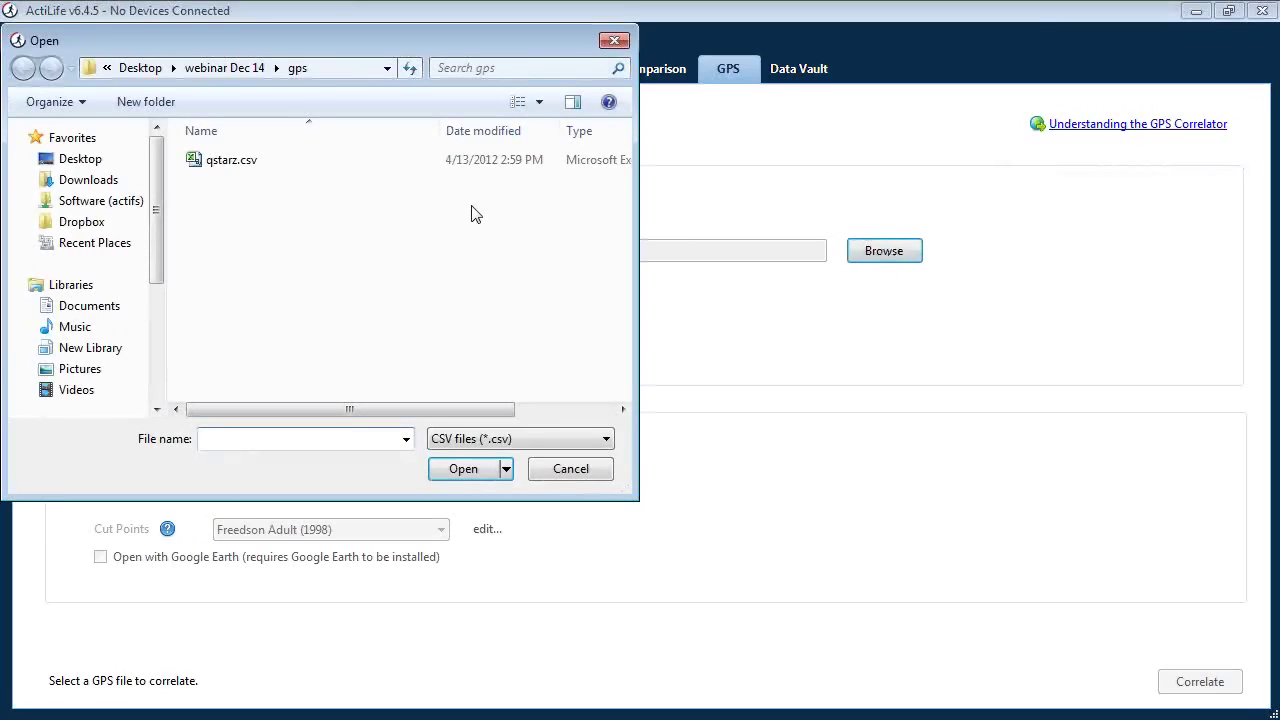
double_click(230, 163)
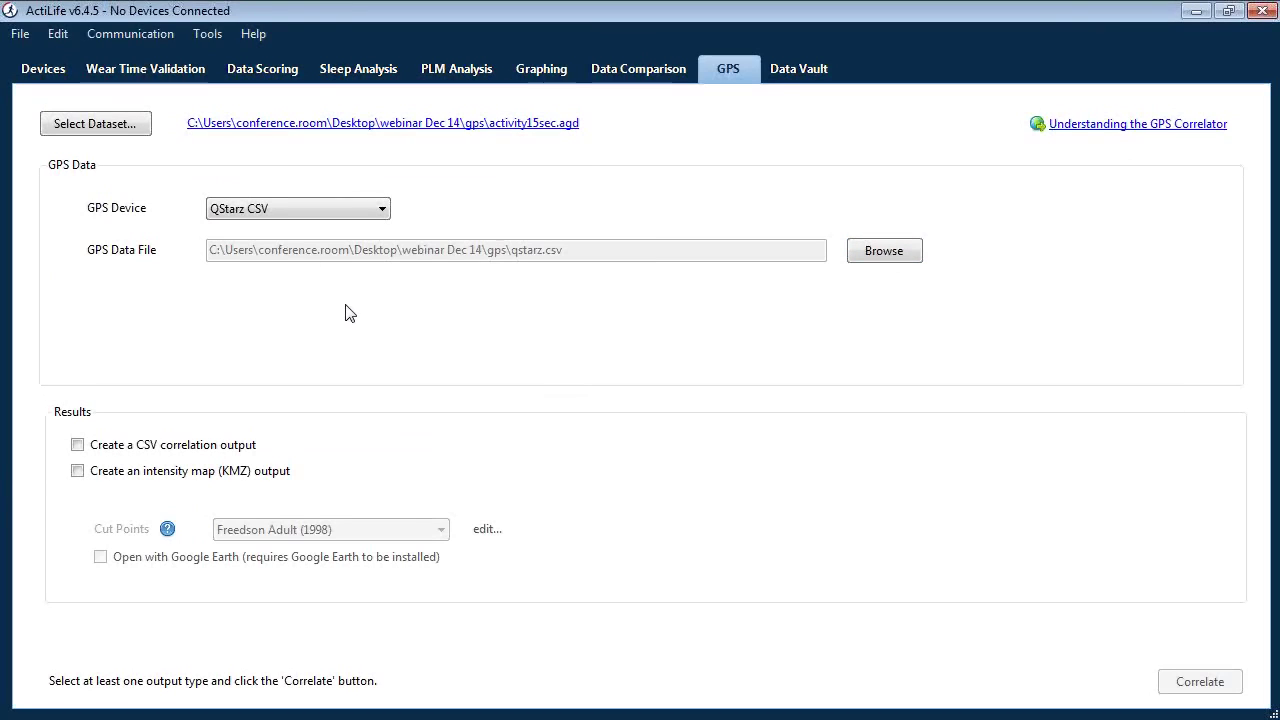
- Enable the intensity map (KMZ) output with opening in Google Earth, keeping the Freedson Adult (1998) cut points
click(118, 482)
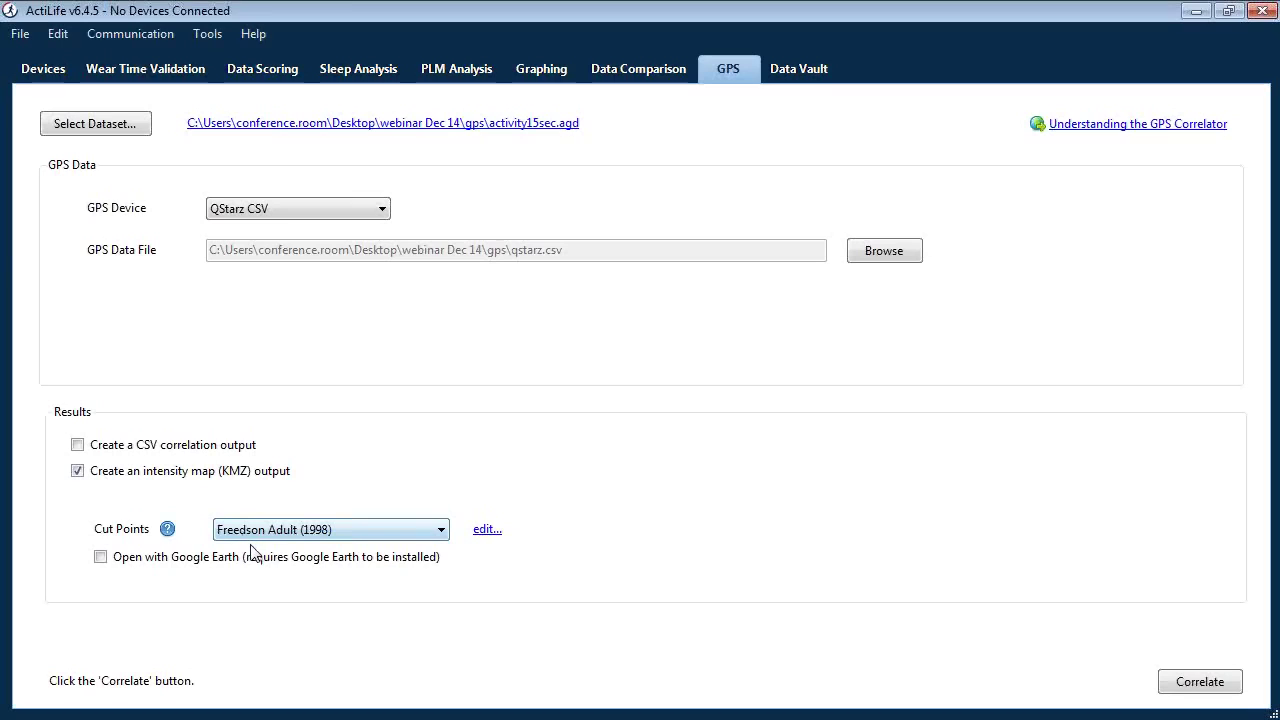
click(126, 566)
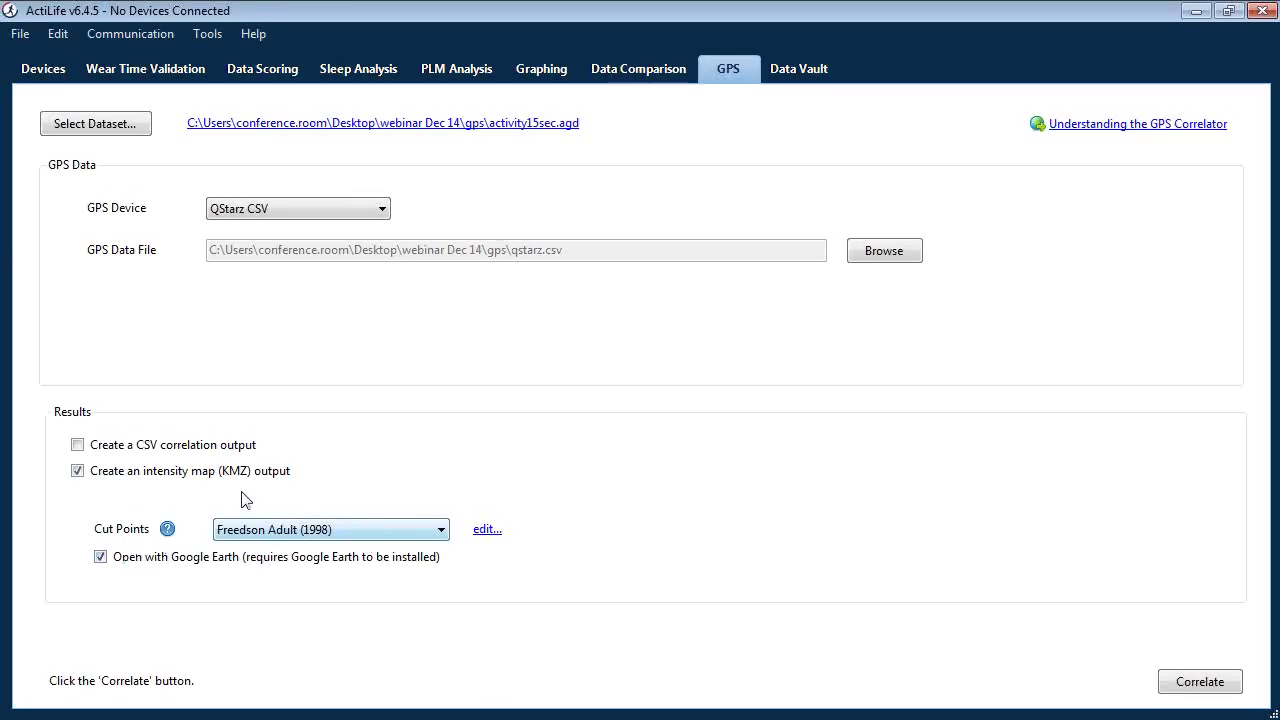
click(284, 526)
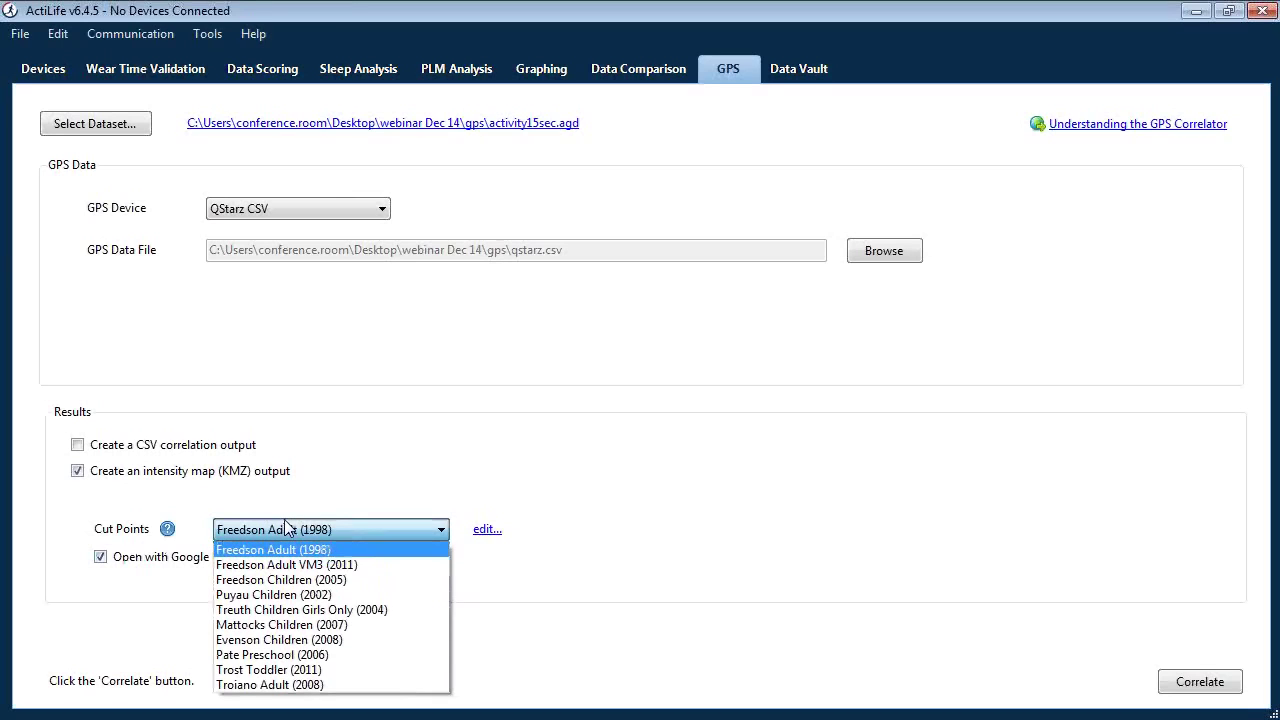
click(285, 529)
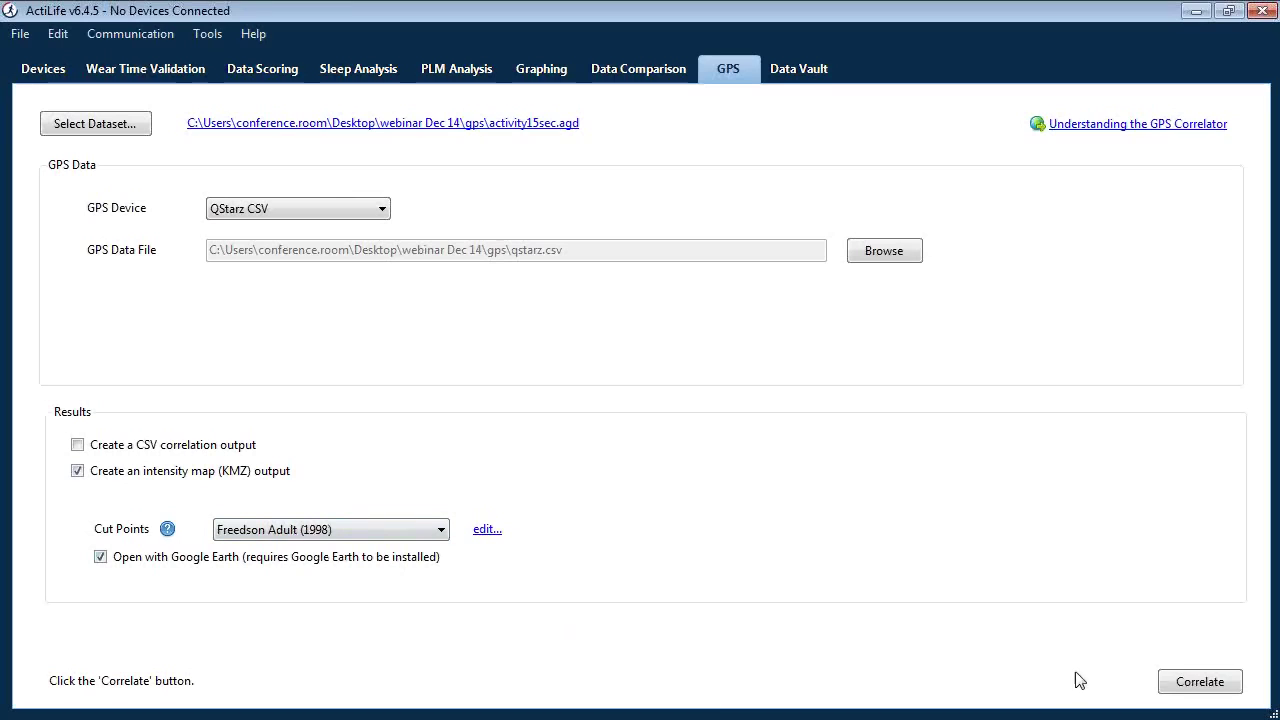
- Correlate the activity and GPS data, saving the intensity map as a KMZ file named .output in the gps folder
click(1208, 683)
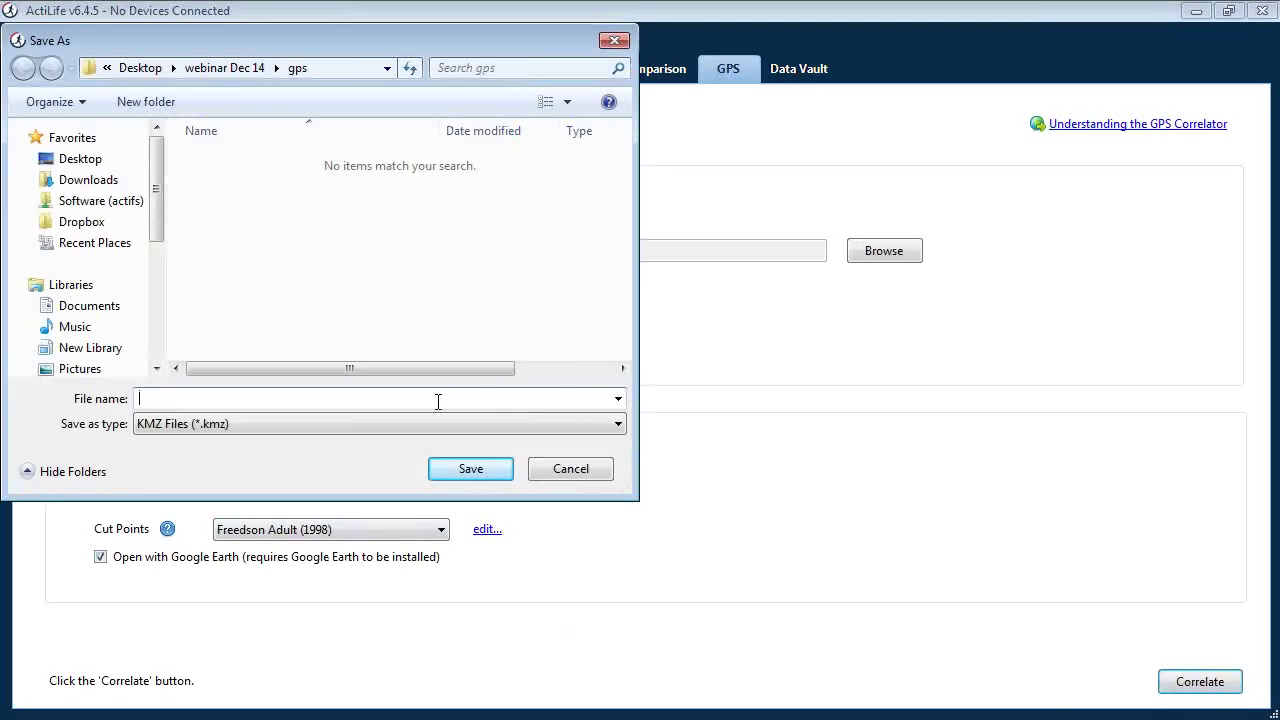
text(.output)
click(468, 468)
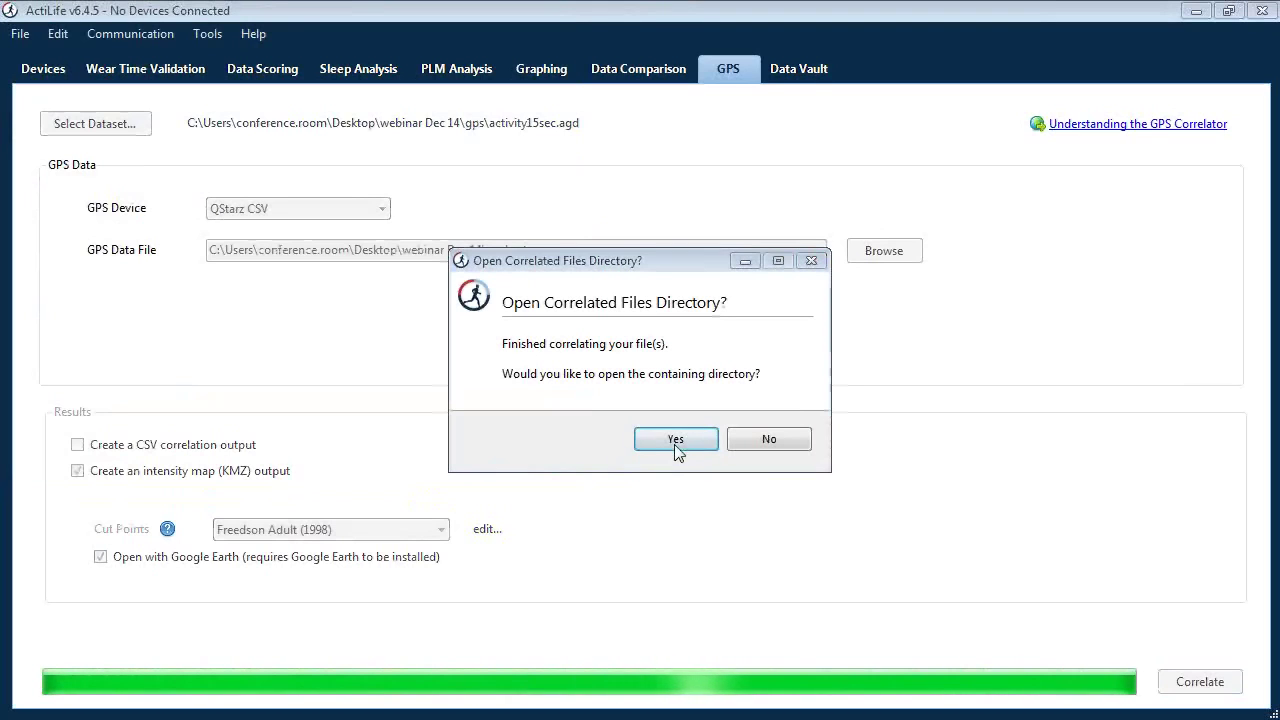
click(676, 446)
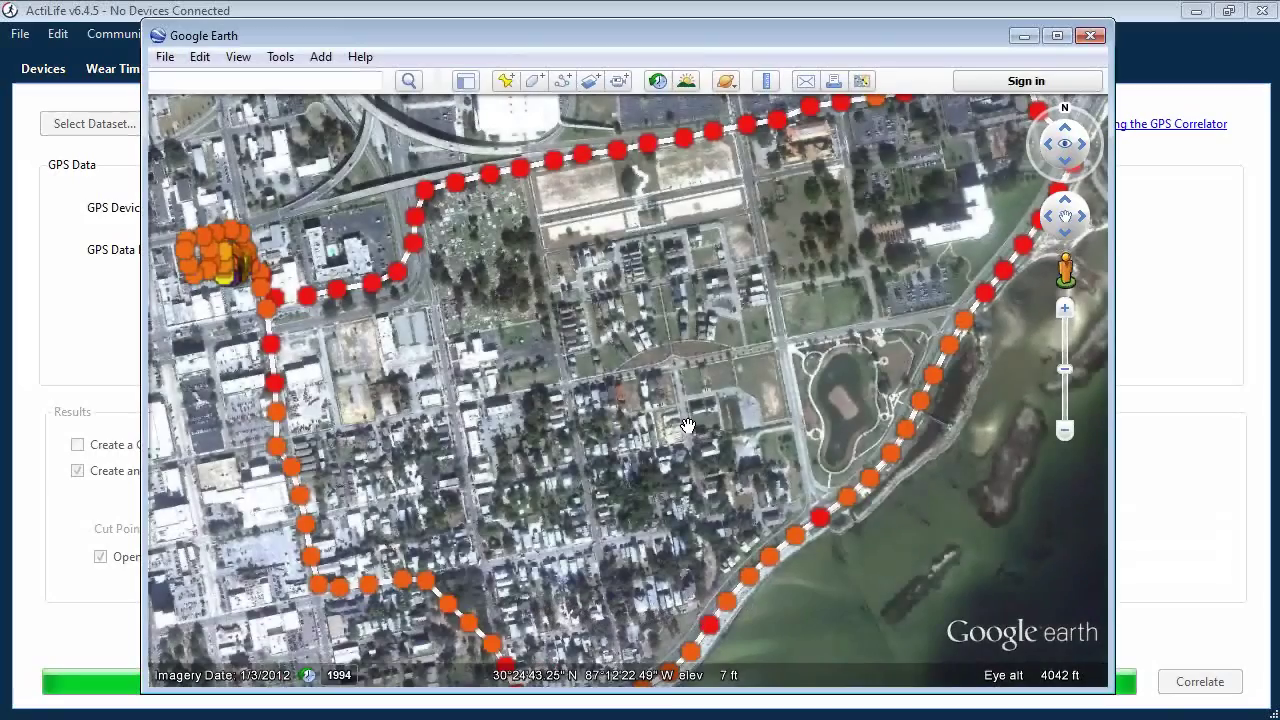
- Examine the intensity-coloured route in Google Earth at several zoom levels, including the GPS and epoch details of a red point on its northern stretch
scroll(688, 428, down, 3)
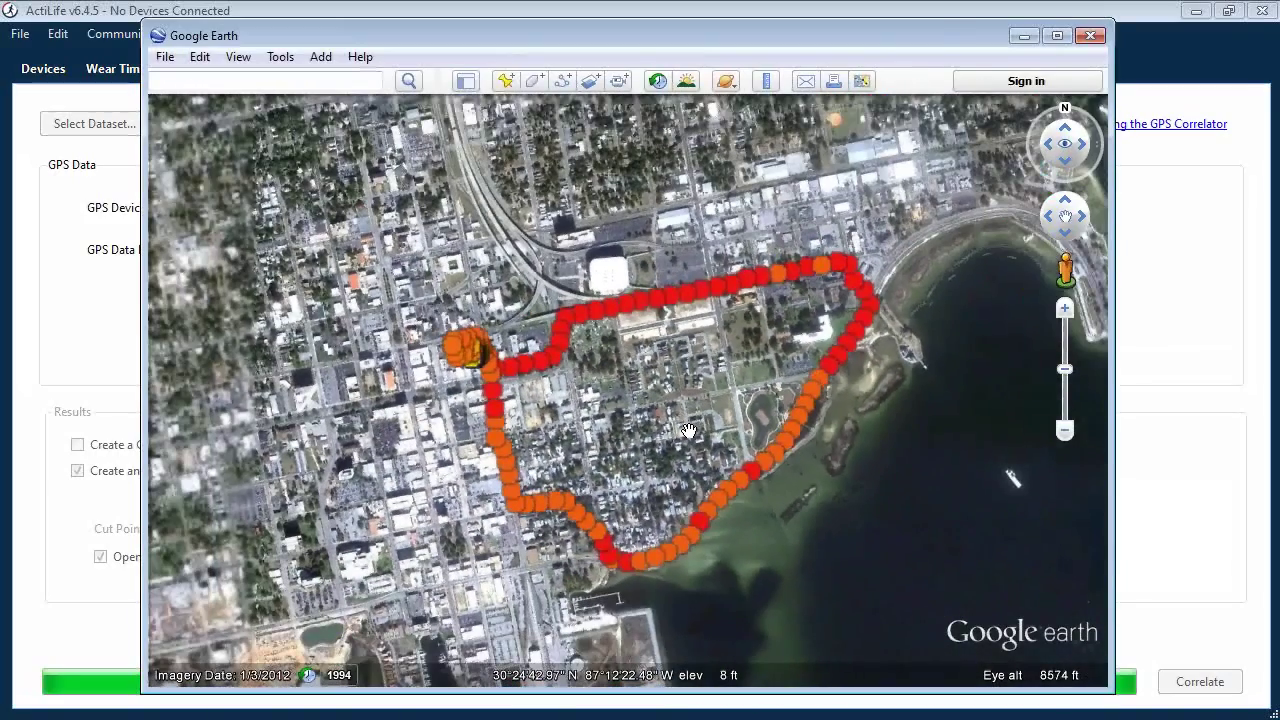
scroll(530, 370, down, 1)
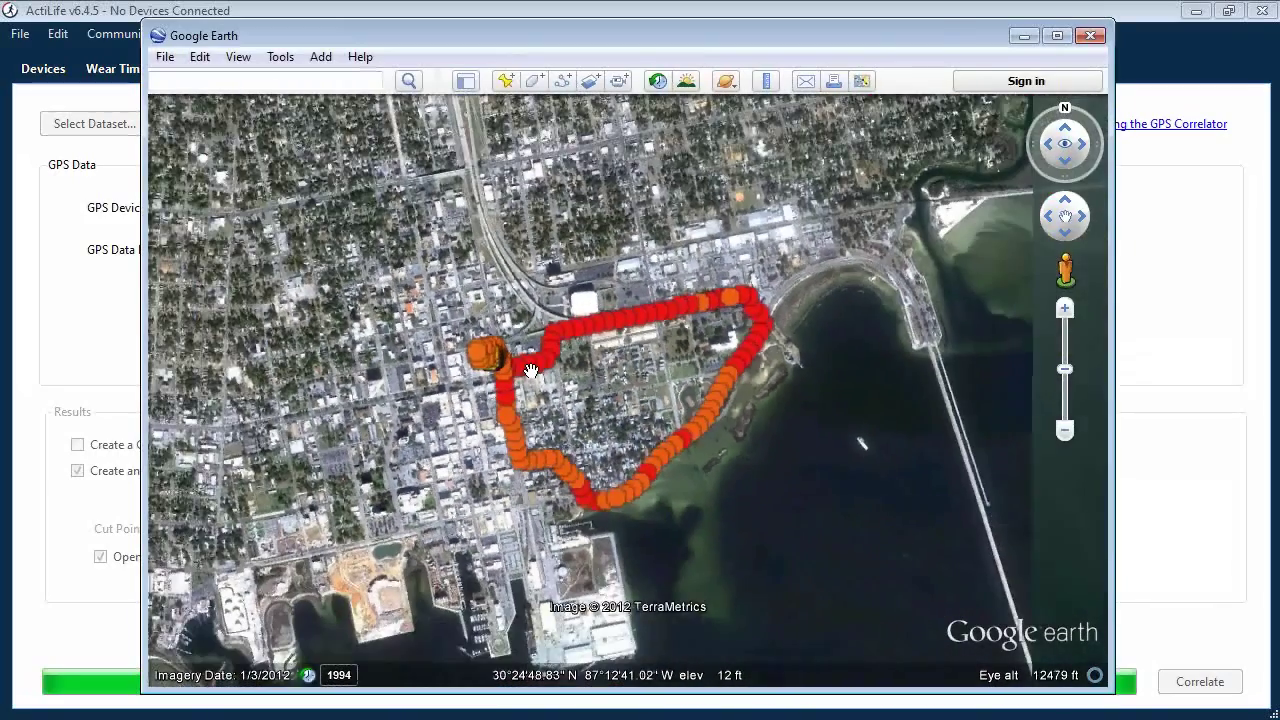
scroll(530, 370, up, 1)
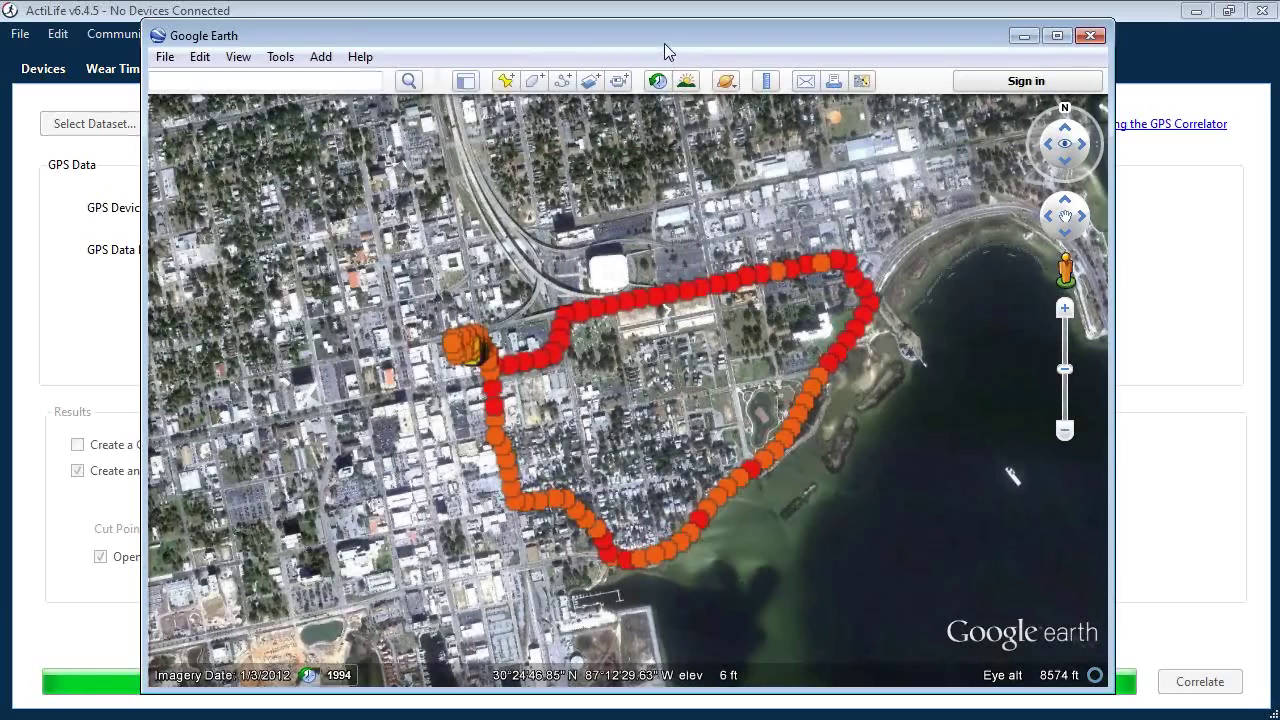
click(584, 309)
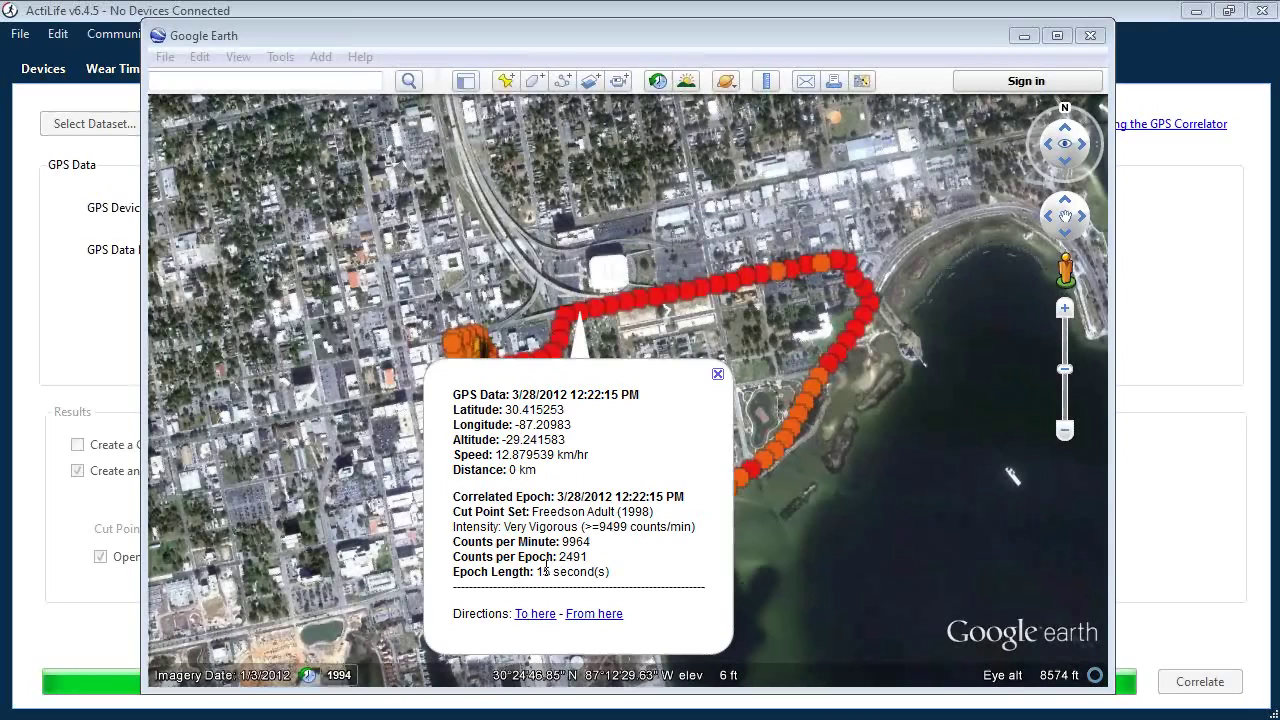
double_click(581, 556)
click(716, 385)
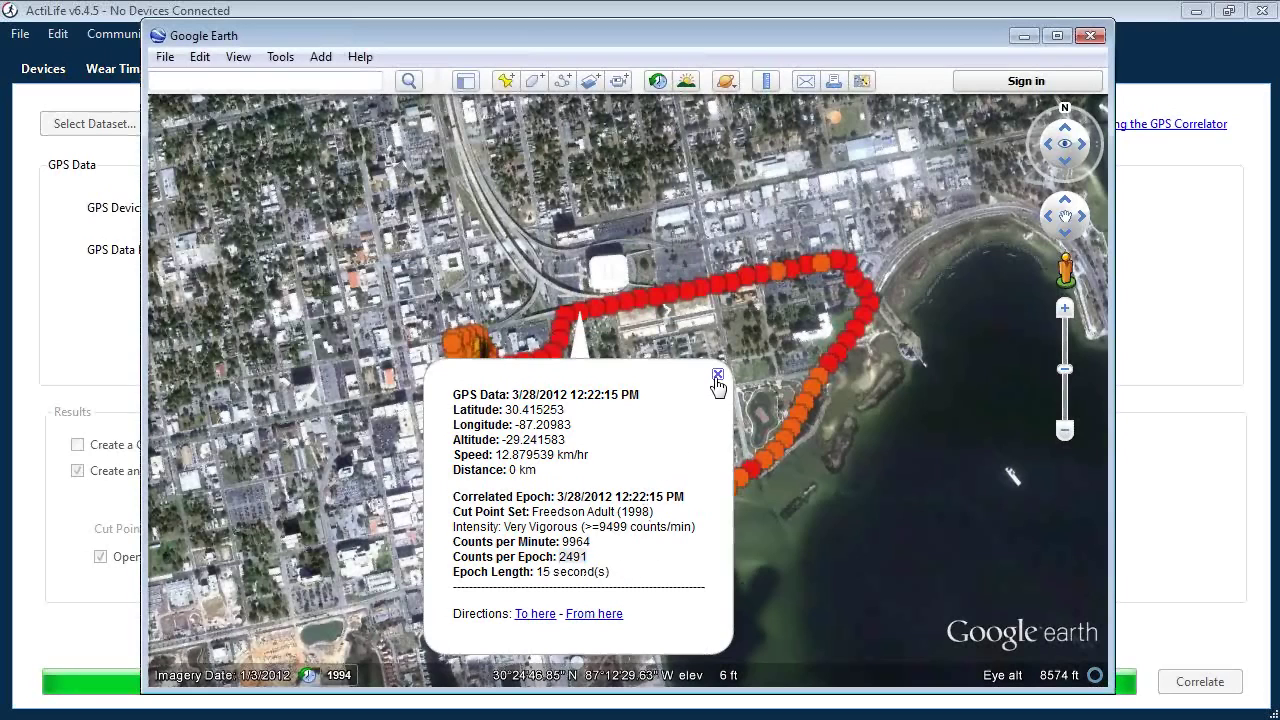
click(716, 379)
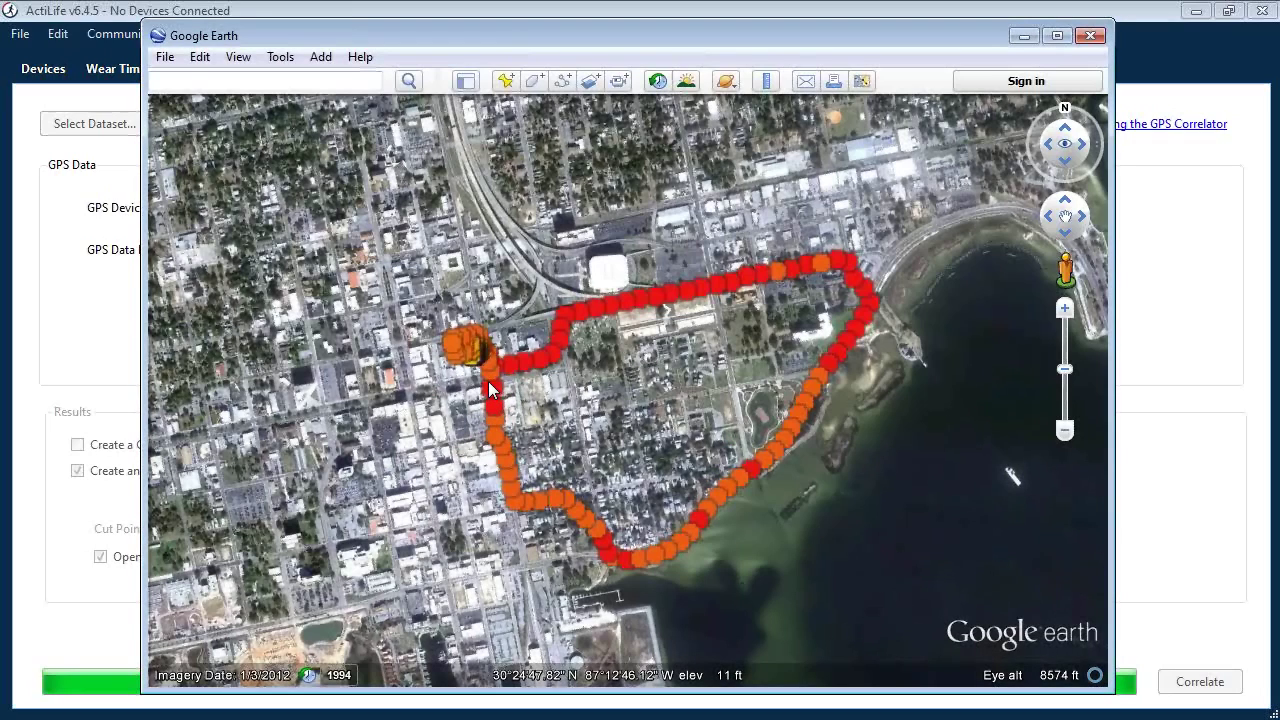
scroll(490, 389, up, 2)
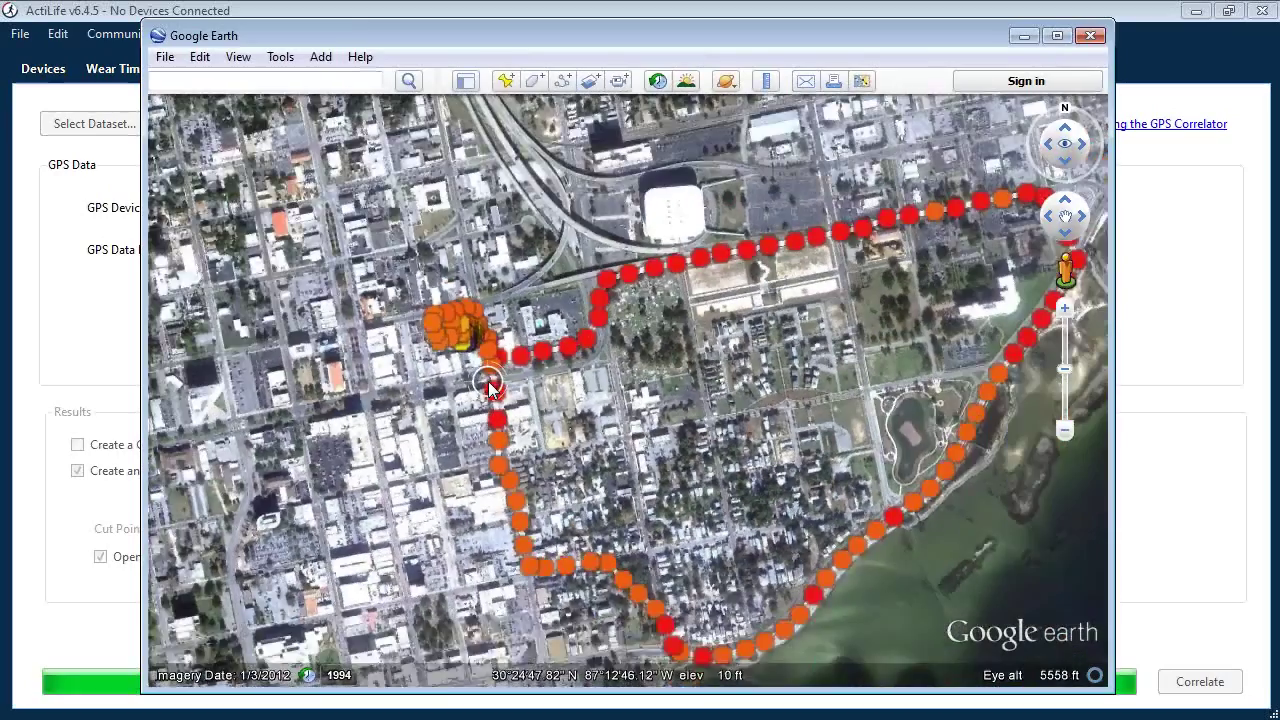
scroll(488, 381, down, 1)
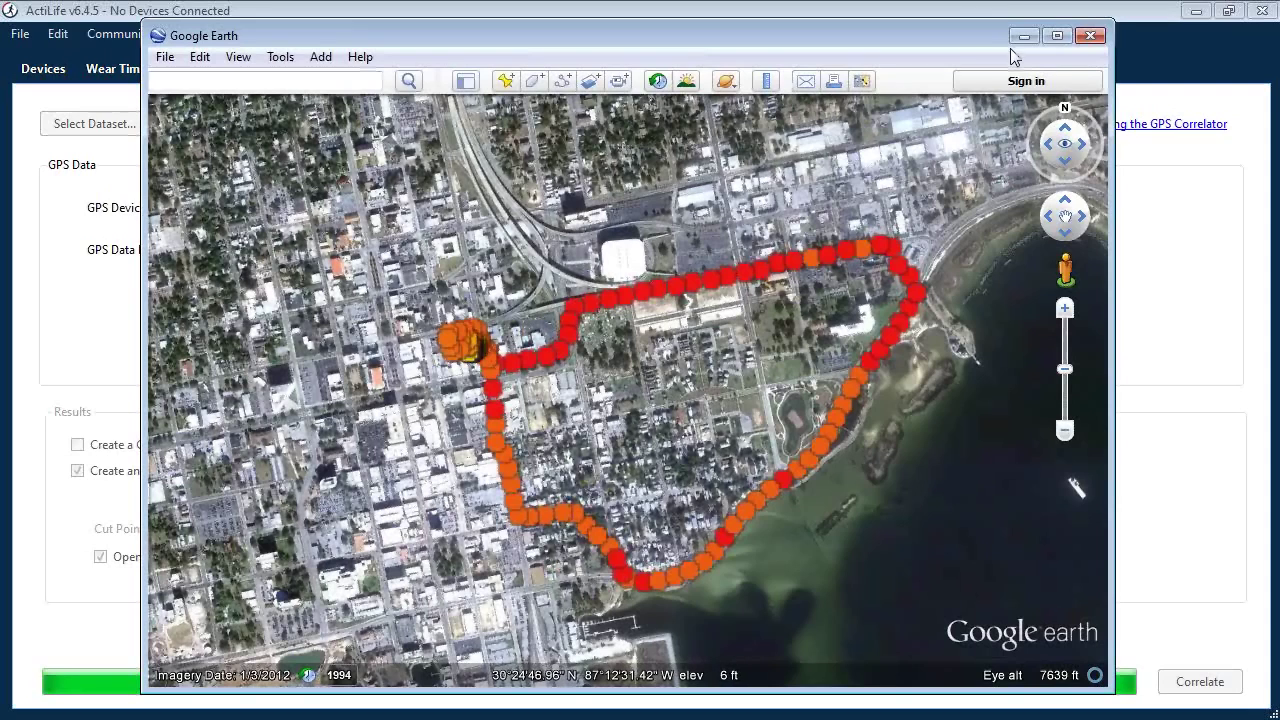
- Close Google Earth, discarding the unsaved temporary places, and decline to open the correlated files directory
click(1091, 36)
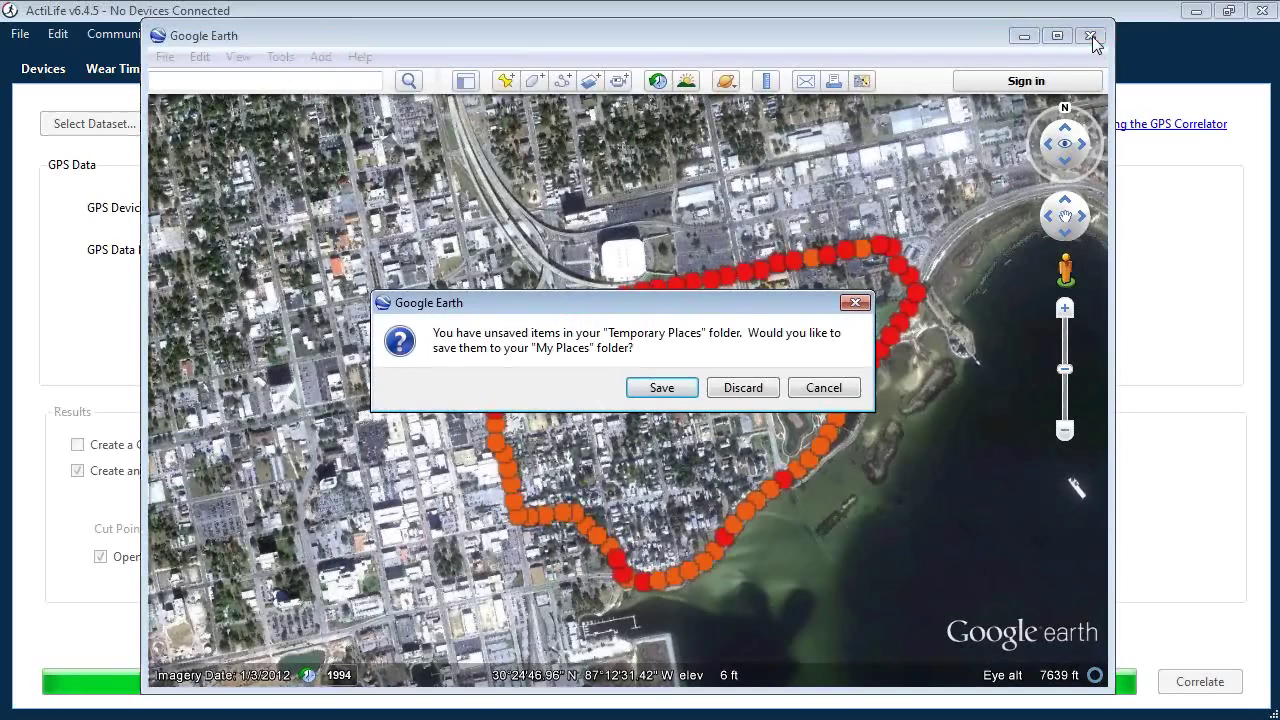
click(745, 399)
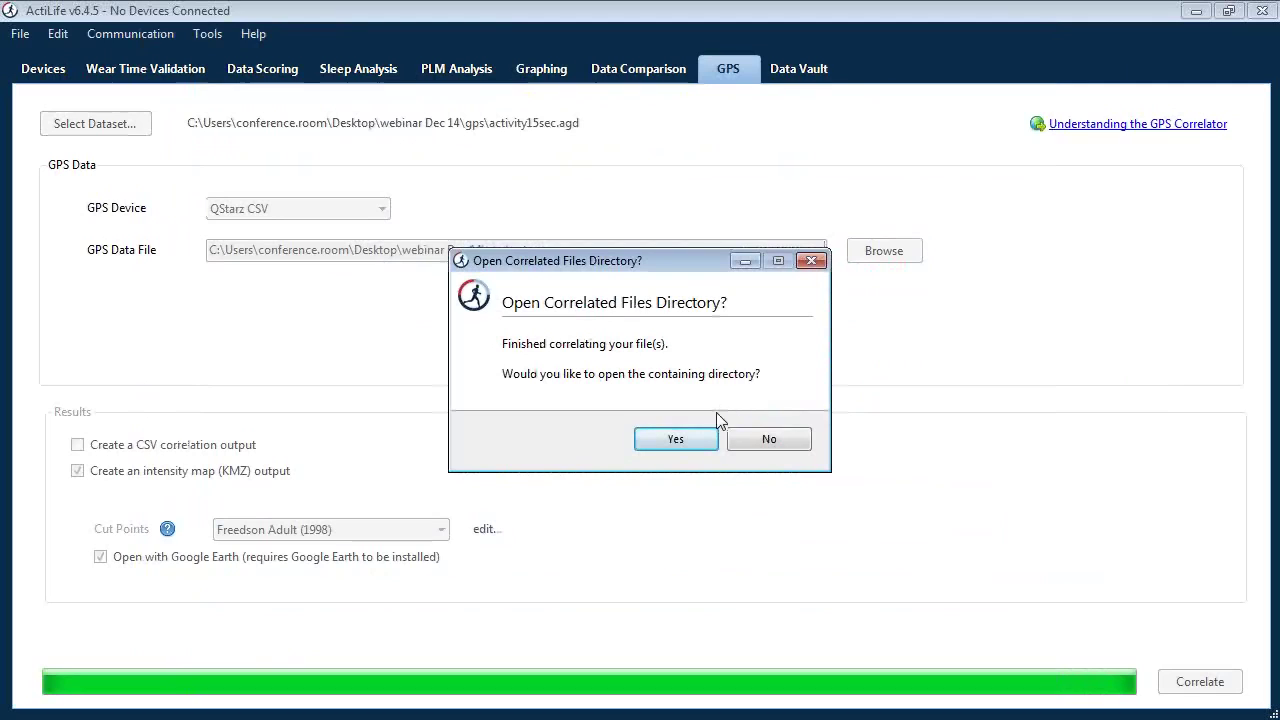
click(777, 450)
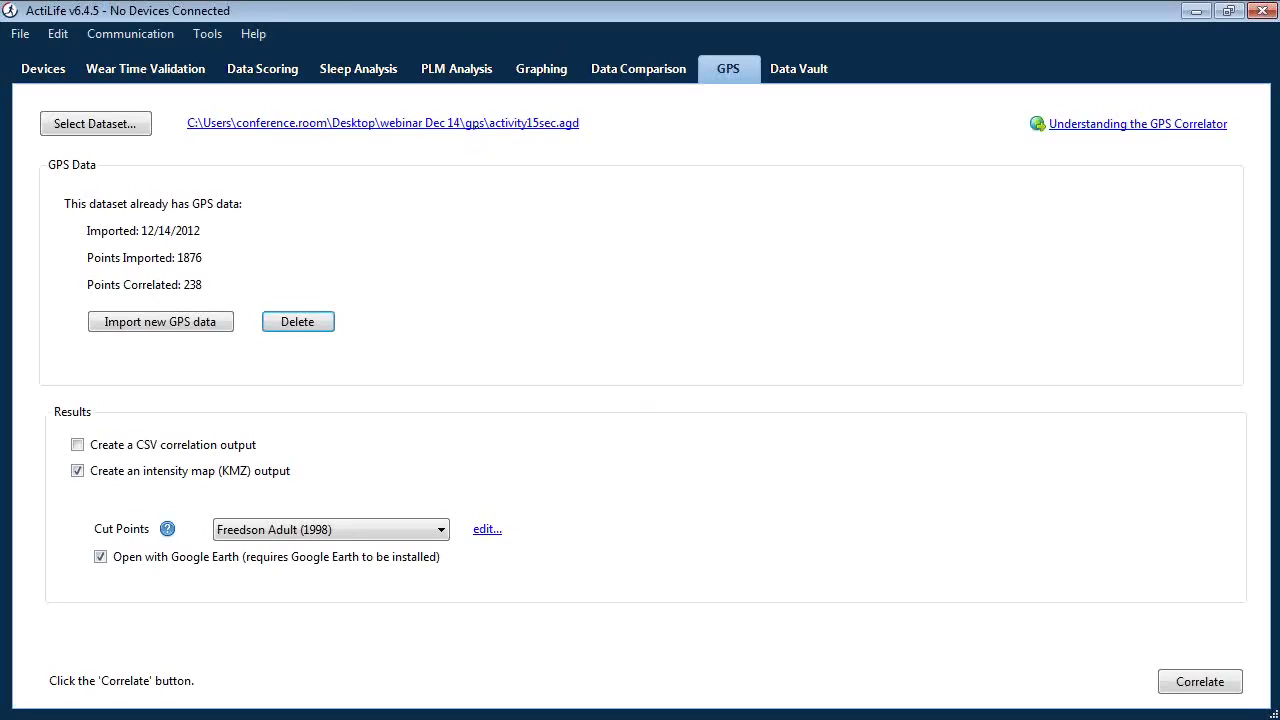
- Upload qstarz.csv from the gps folder to the Data Vault and select it in the vault's file list
click(801, 68)
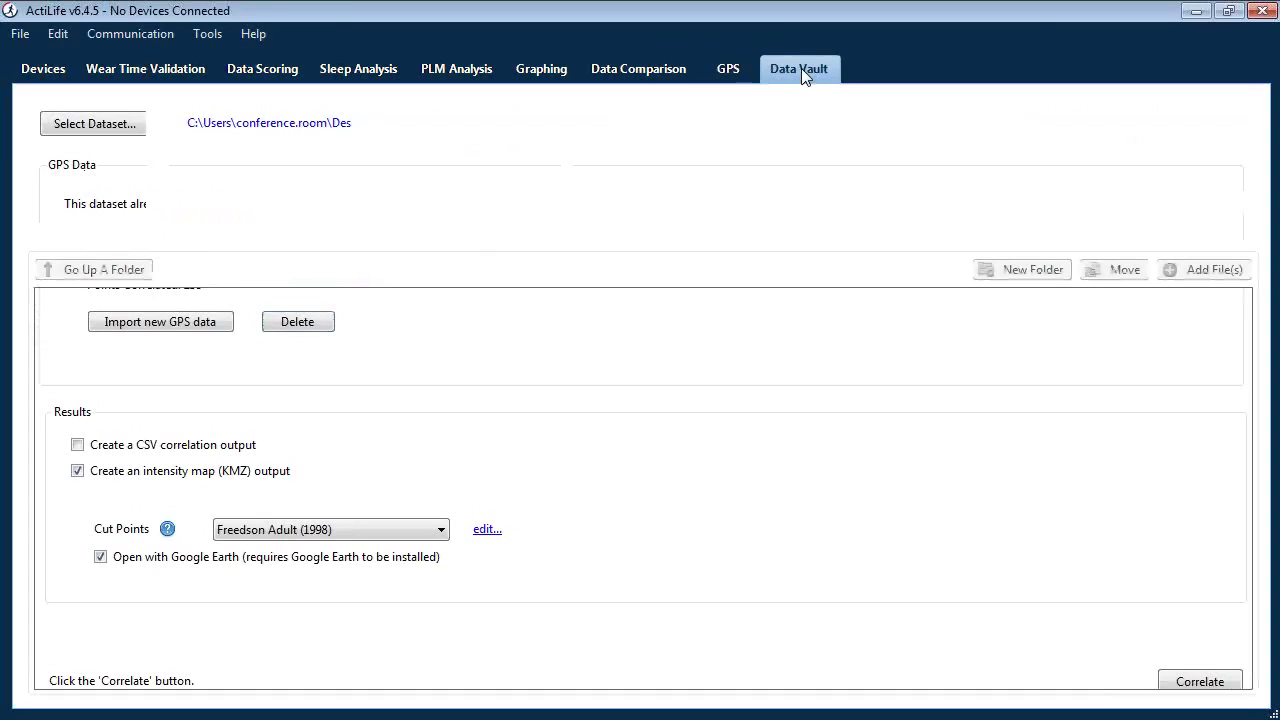
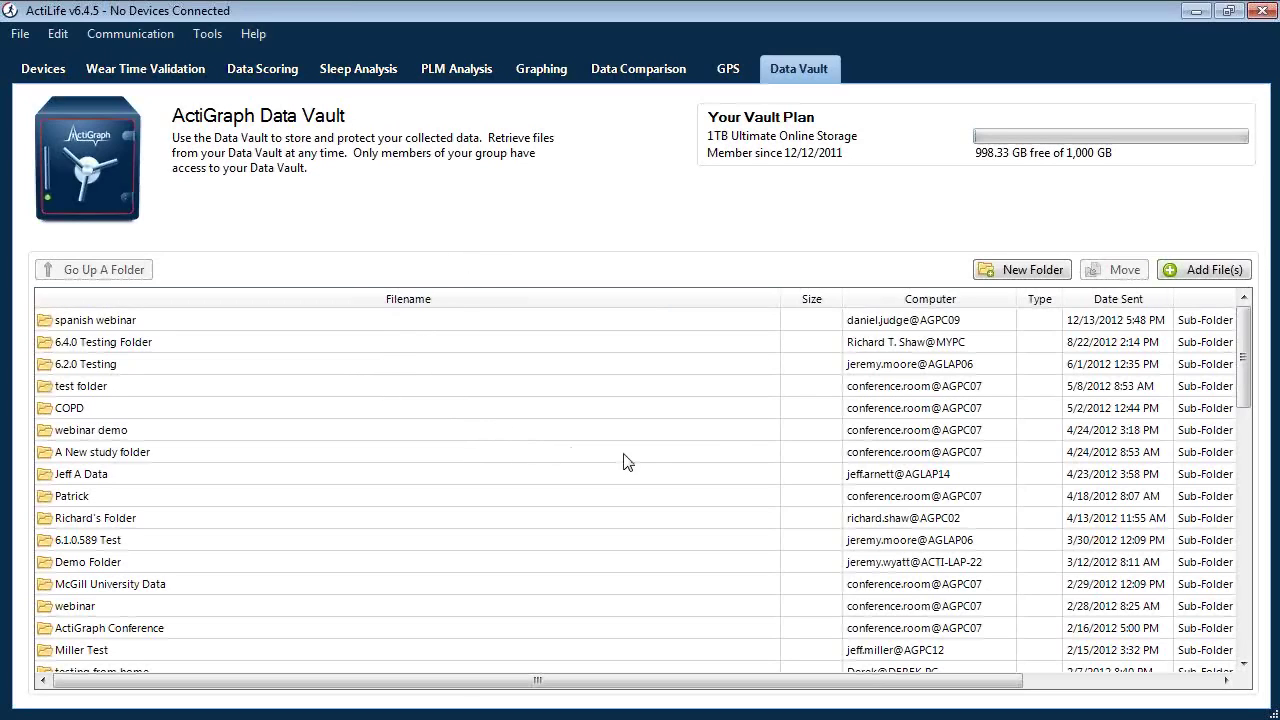
click(1197, 277)
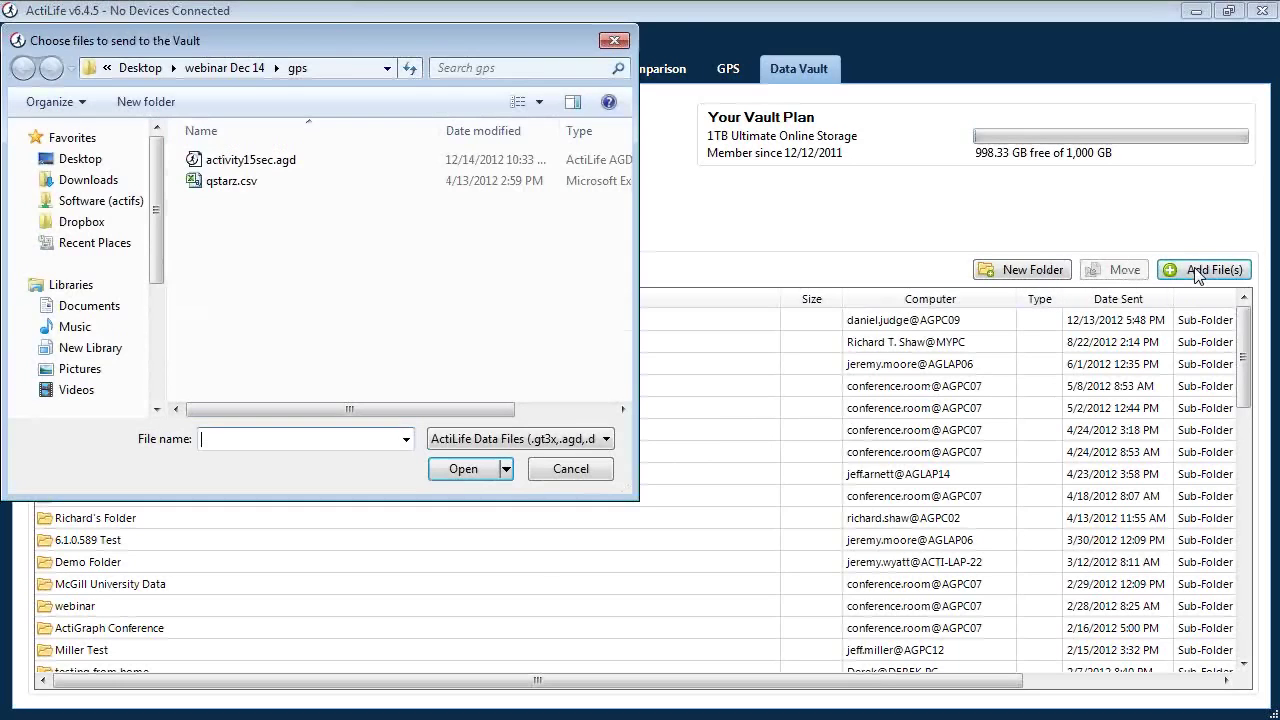
click(250, 184)
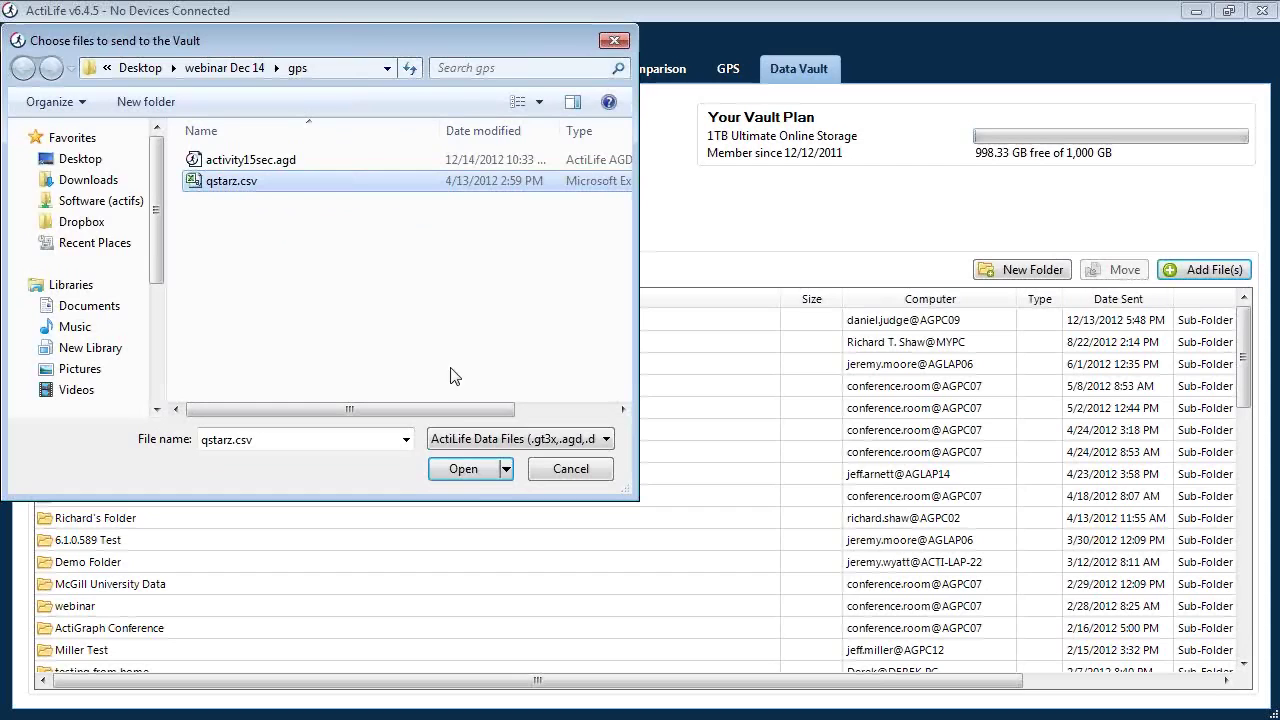
click(472, 468)
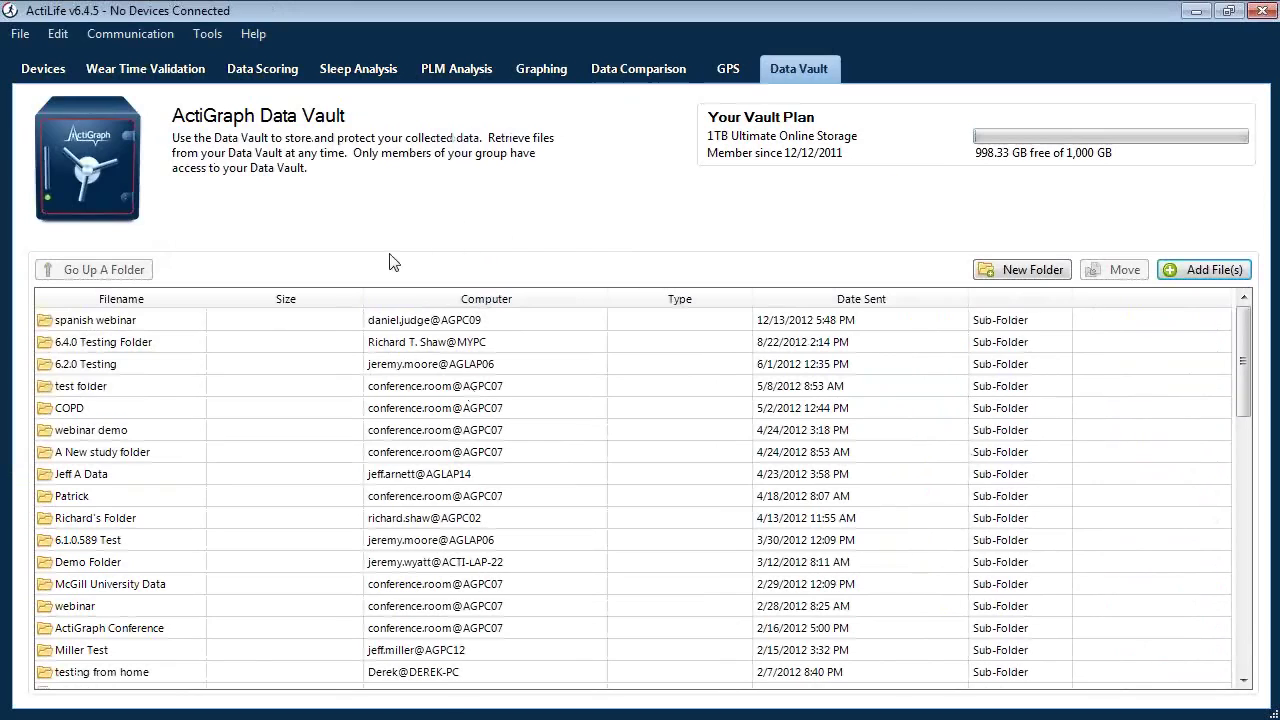
scroll(372, 514, down, 7)
scroll(375, 516, down, 10)
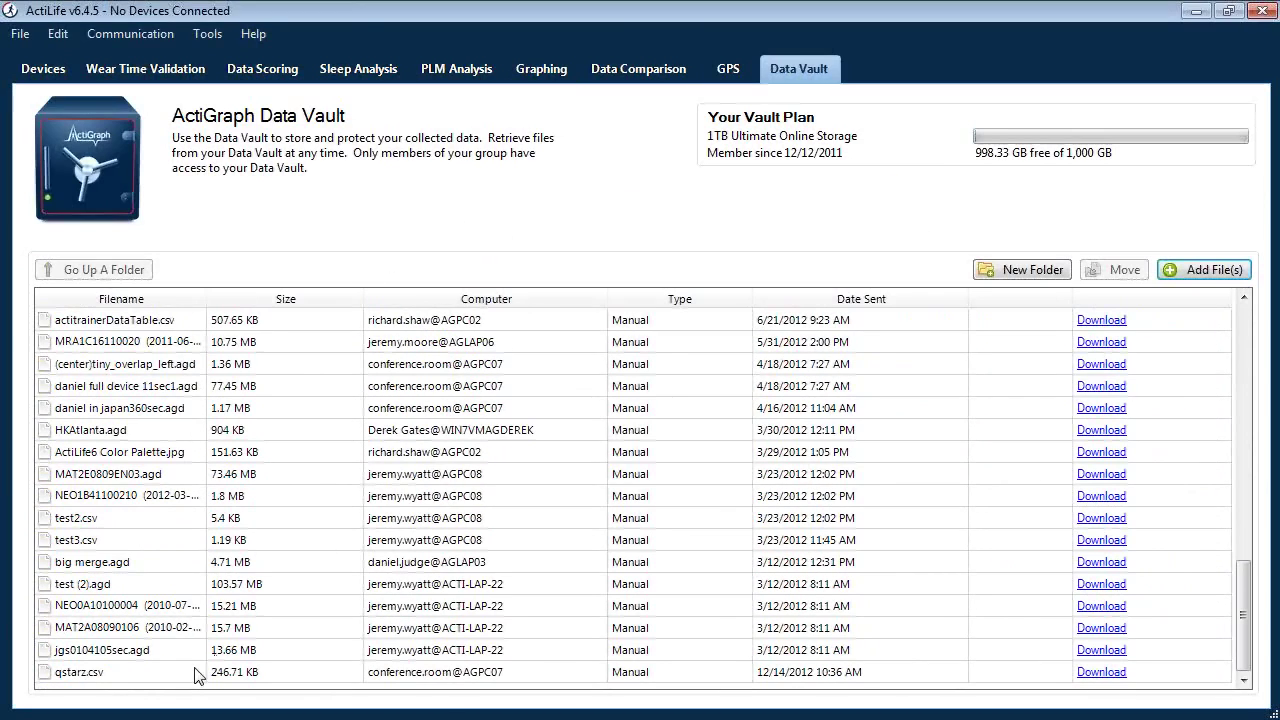
click(412, 675)
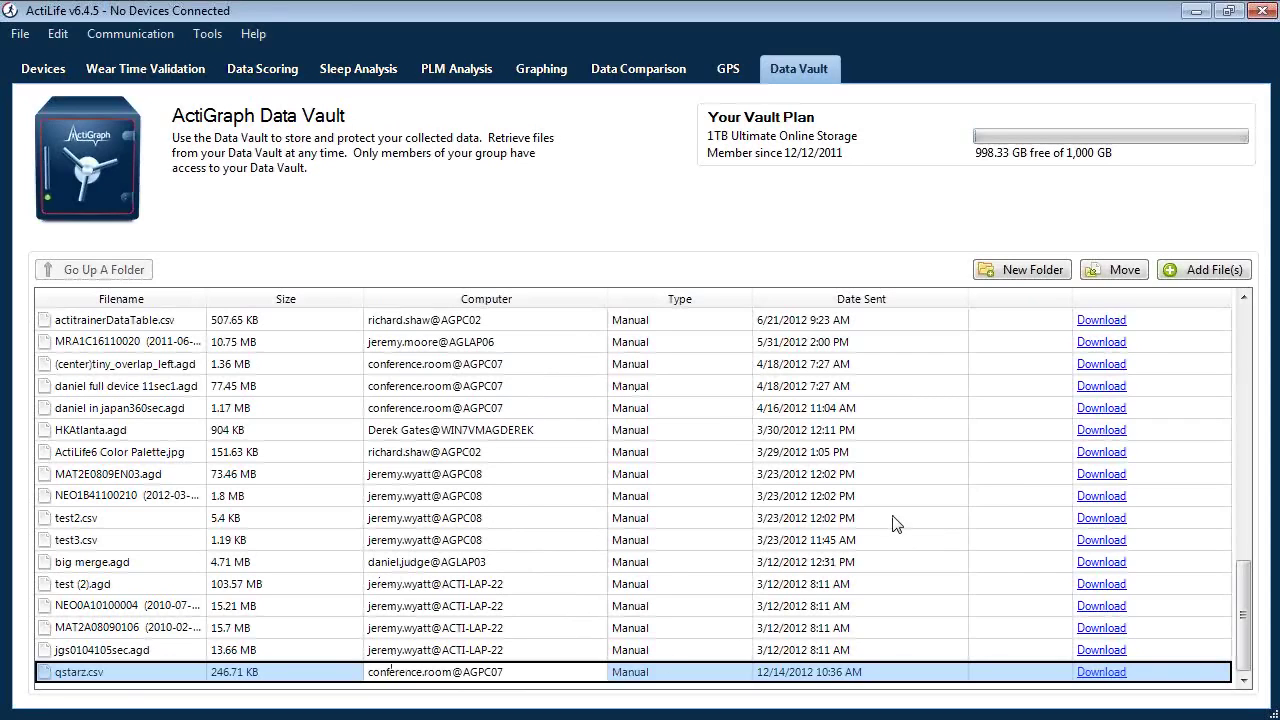
- Create a new folder named GPS in the Data Vault
click(1022, 269)
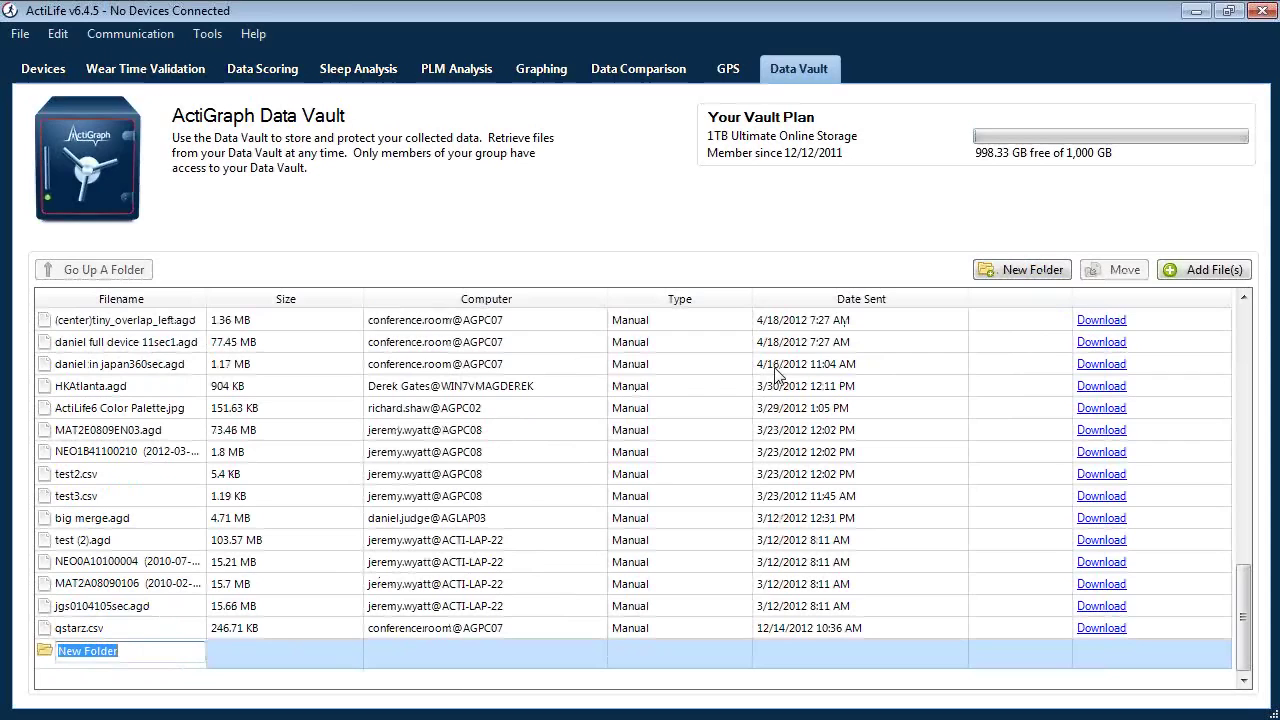
text(GPS)
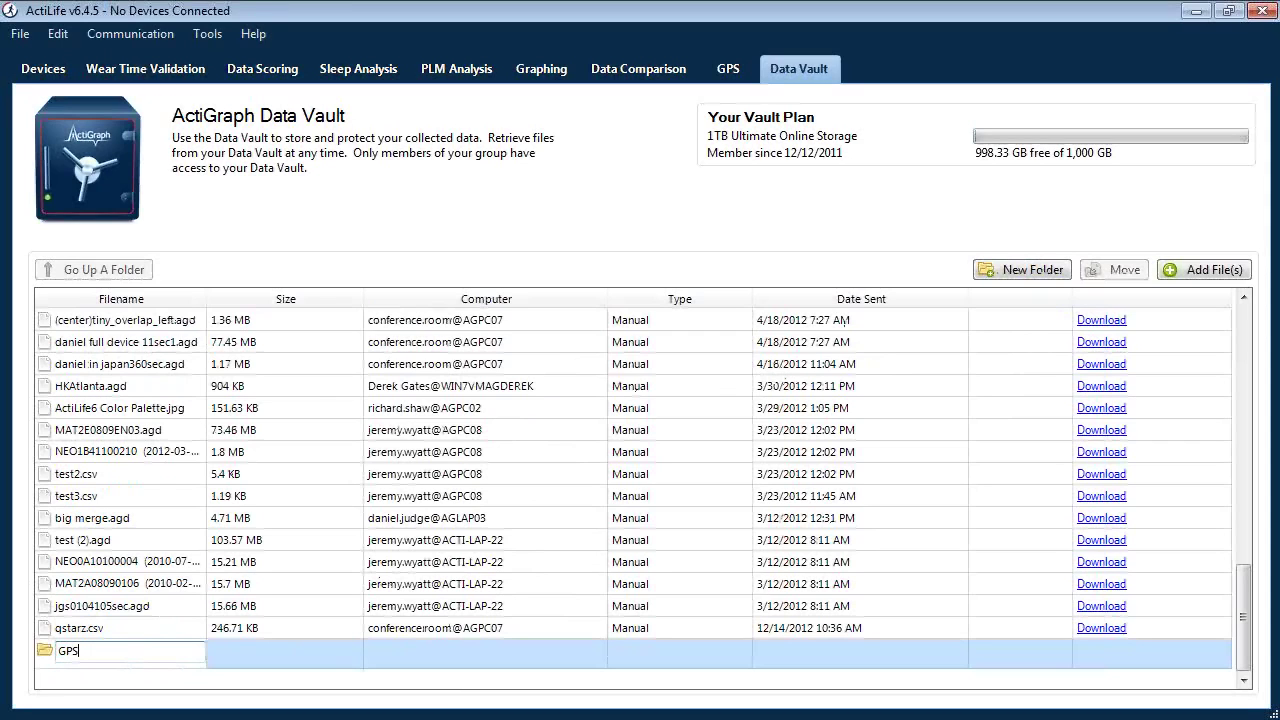
key(Return)
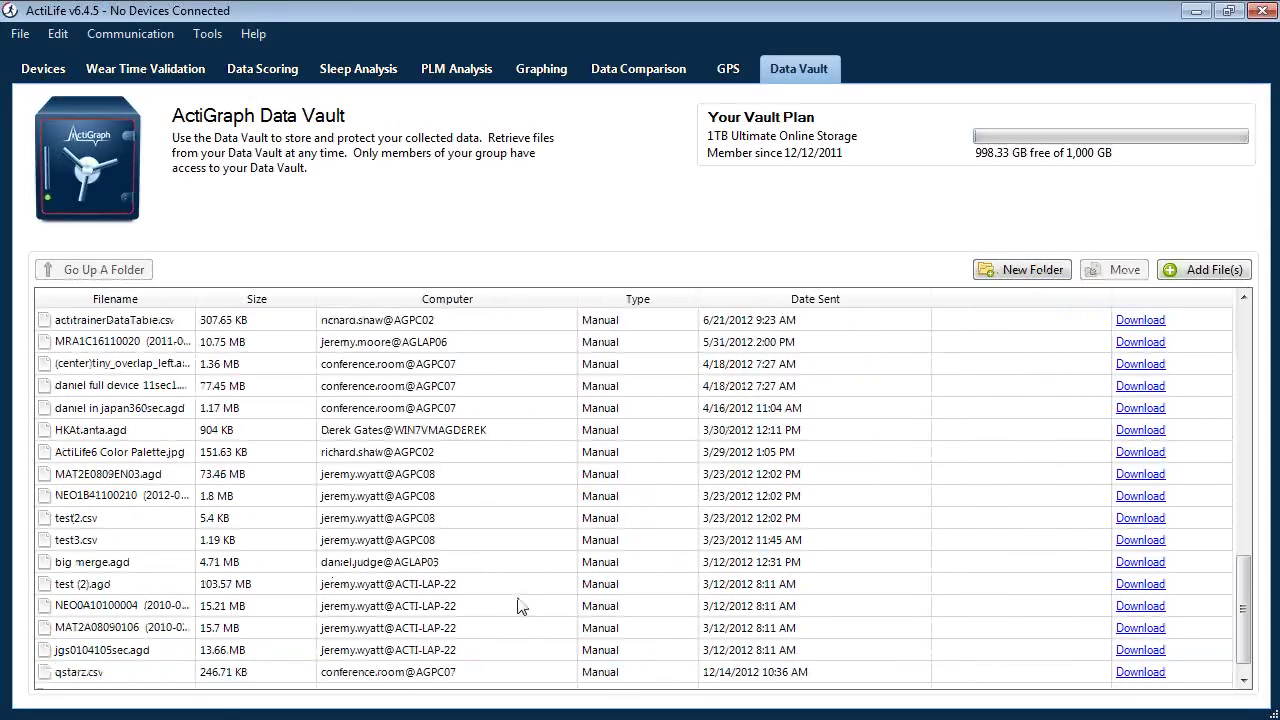
- Move only the uploaded qstarz.csv file into the vault's GPS folder, after trying a multi-file selection
click(178, 678)
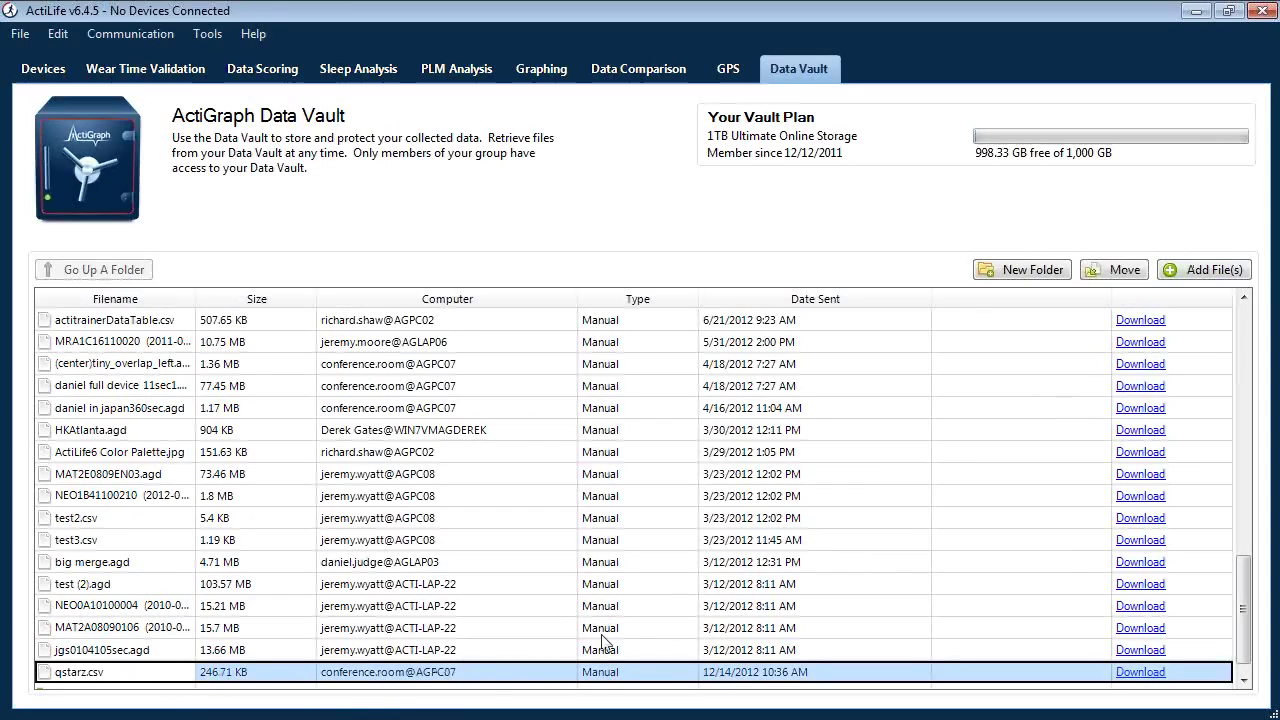
click(474, 670)
key(shift+Up)
key(shift+Up)
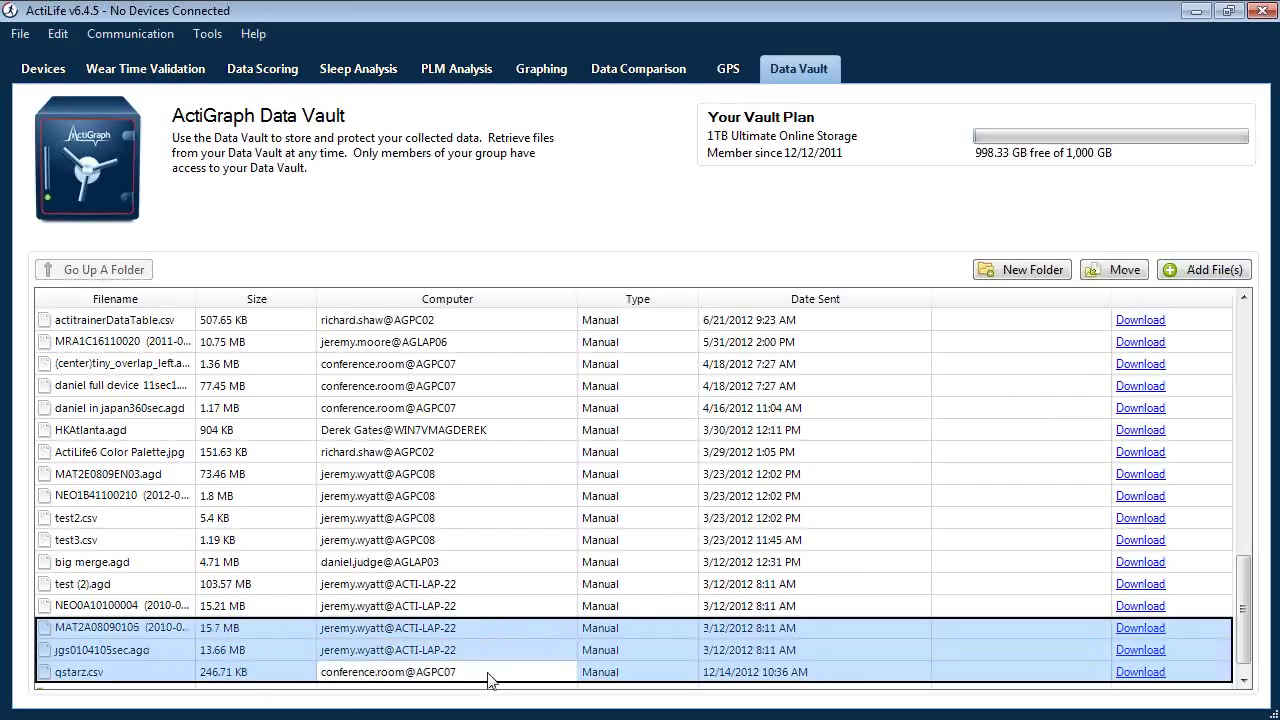
click(620, 610)
click(245, 680)
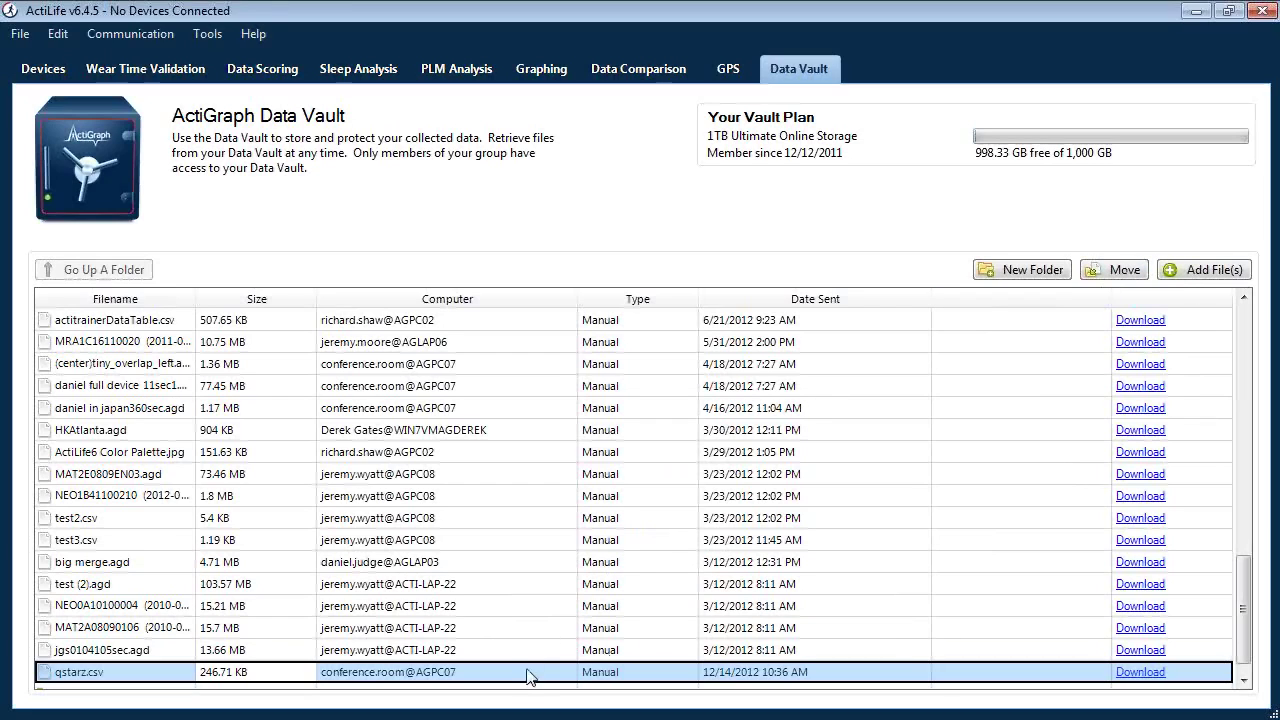
click(1118, 269)
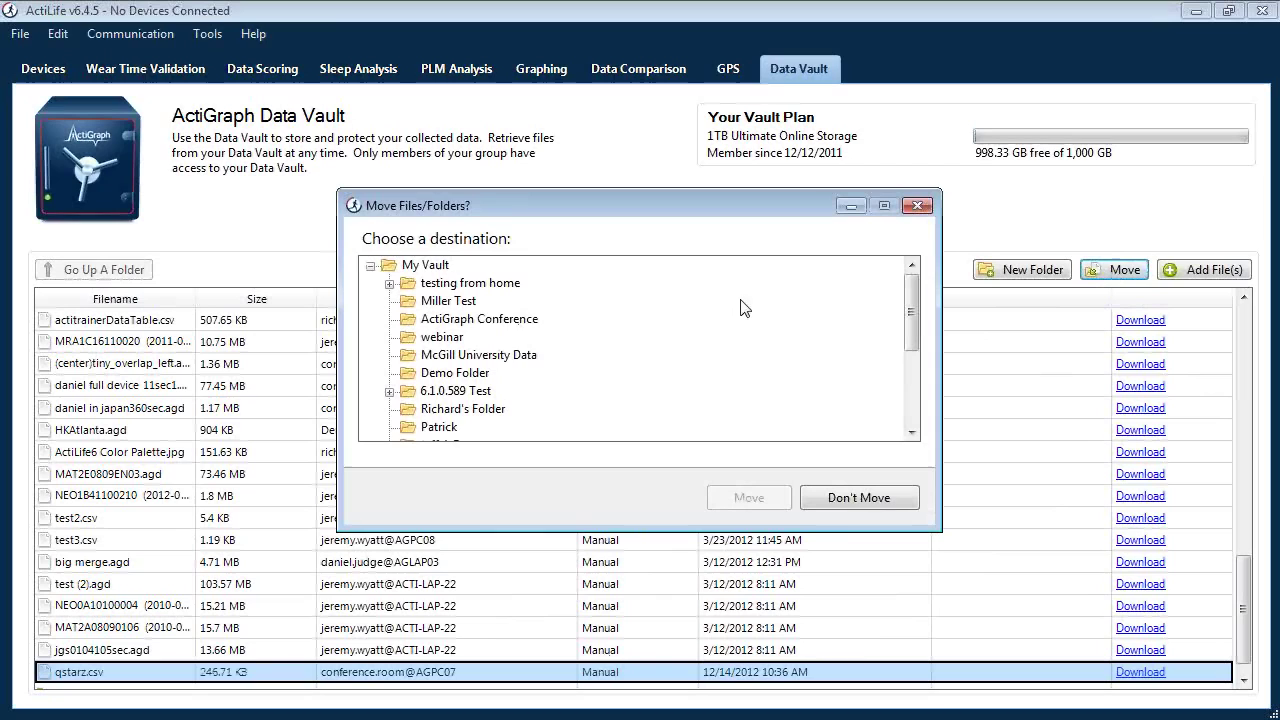
drag(911, 319, 908, 408)
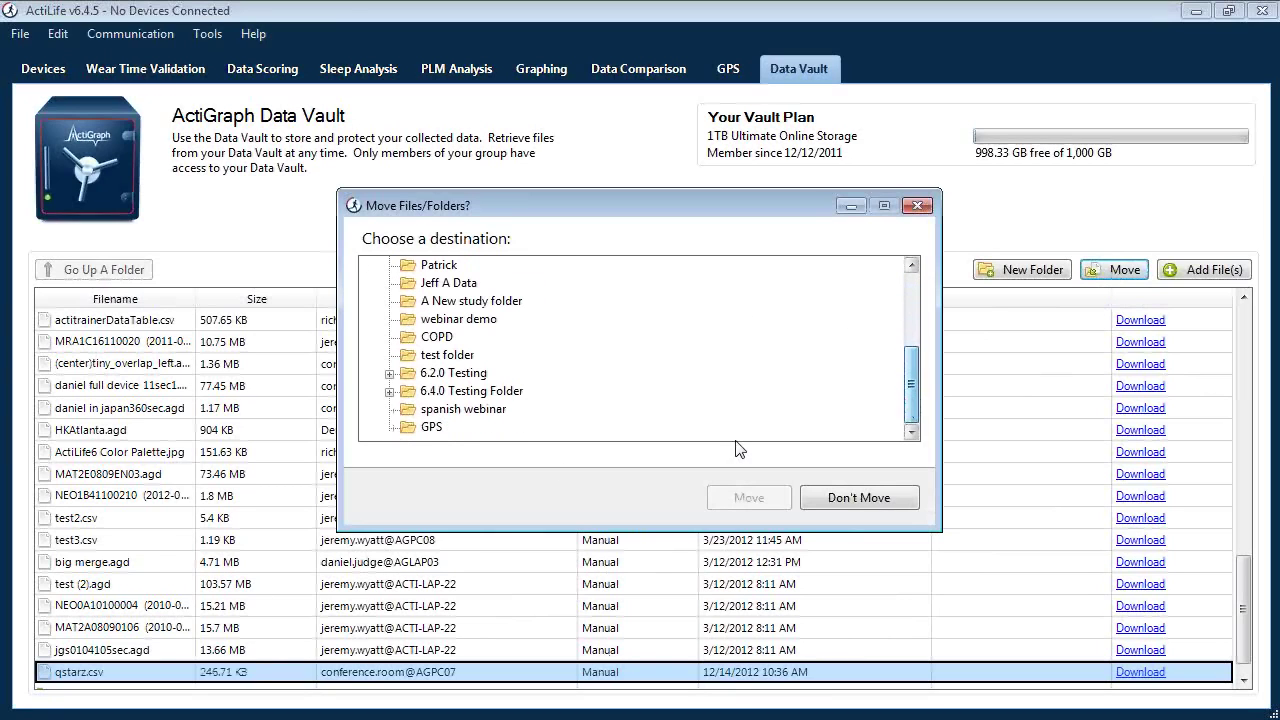
click(432, 428)
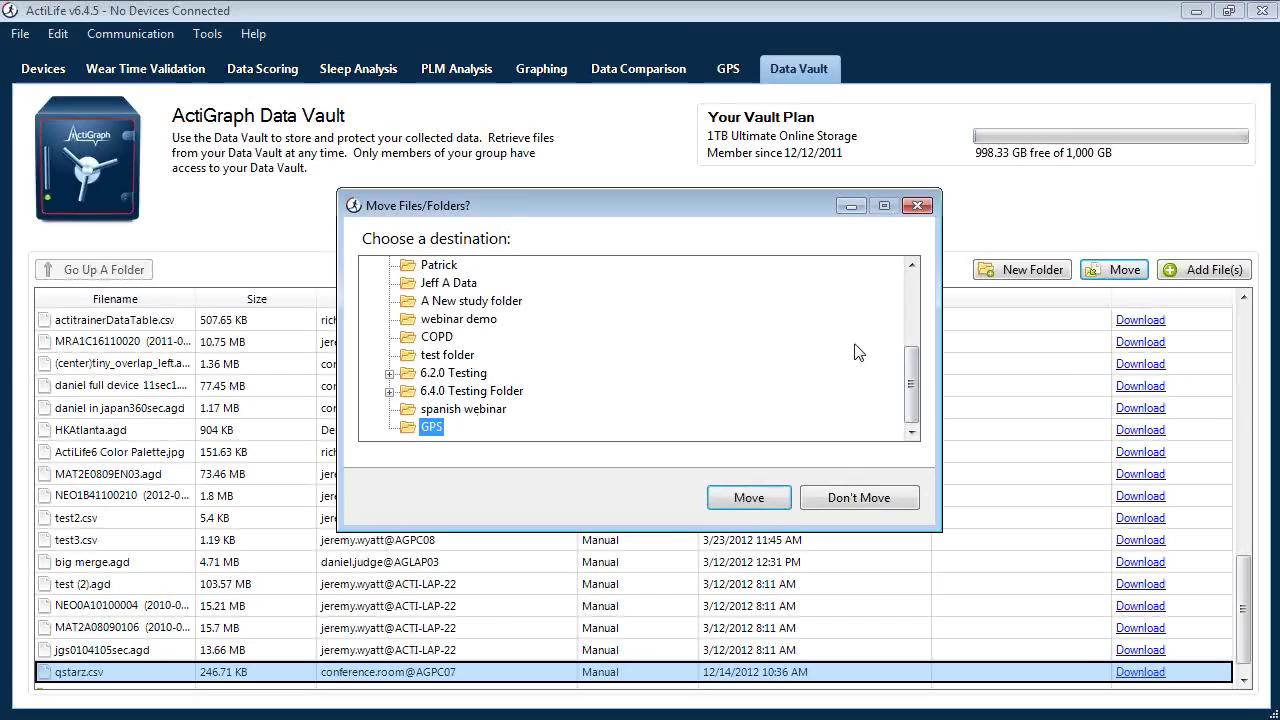
click(748, 498)
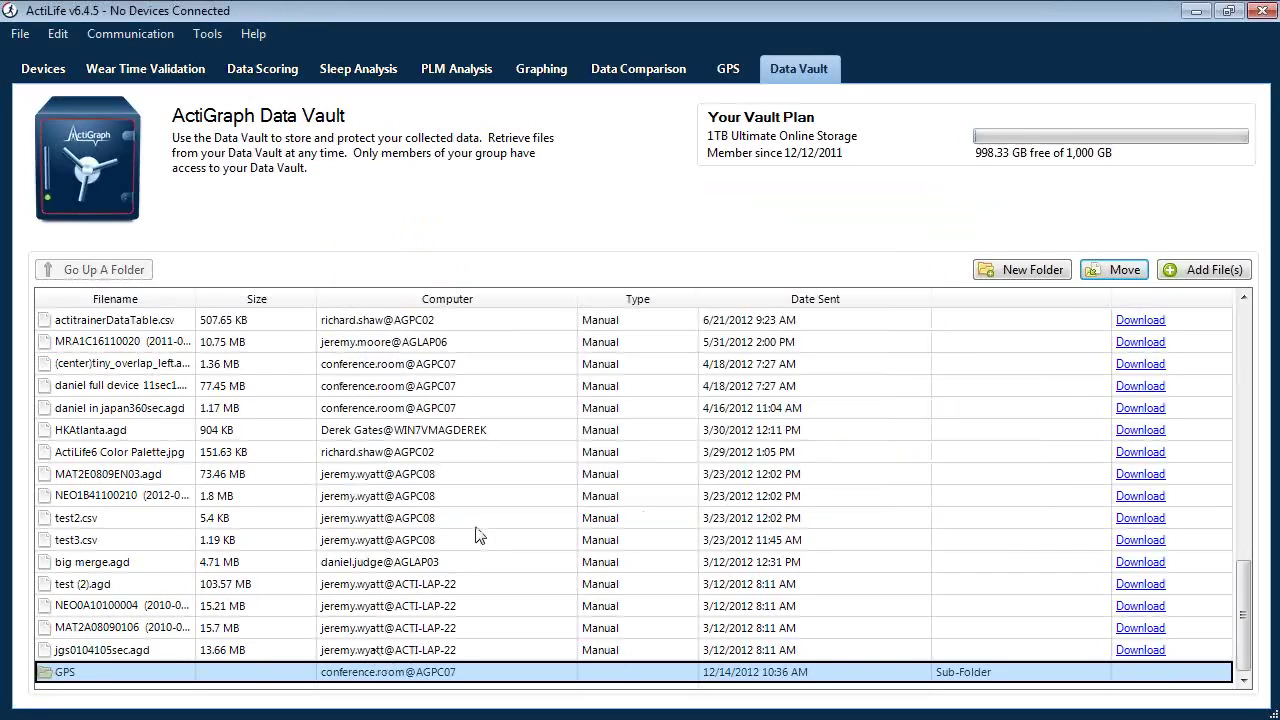
- Open the GPS folder in the Data Vault to view its contents
click(346, 652)
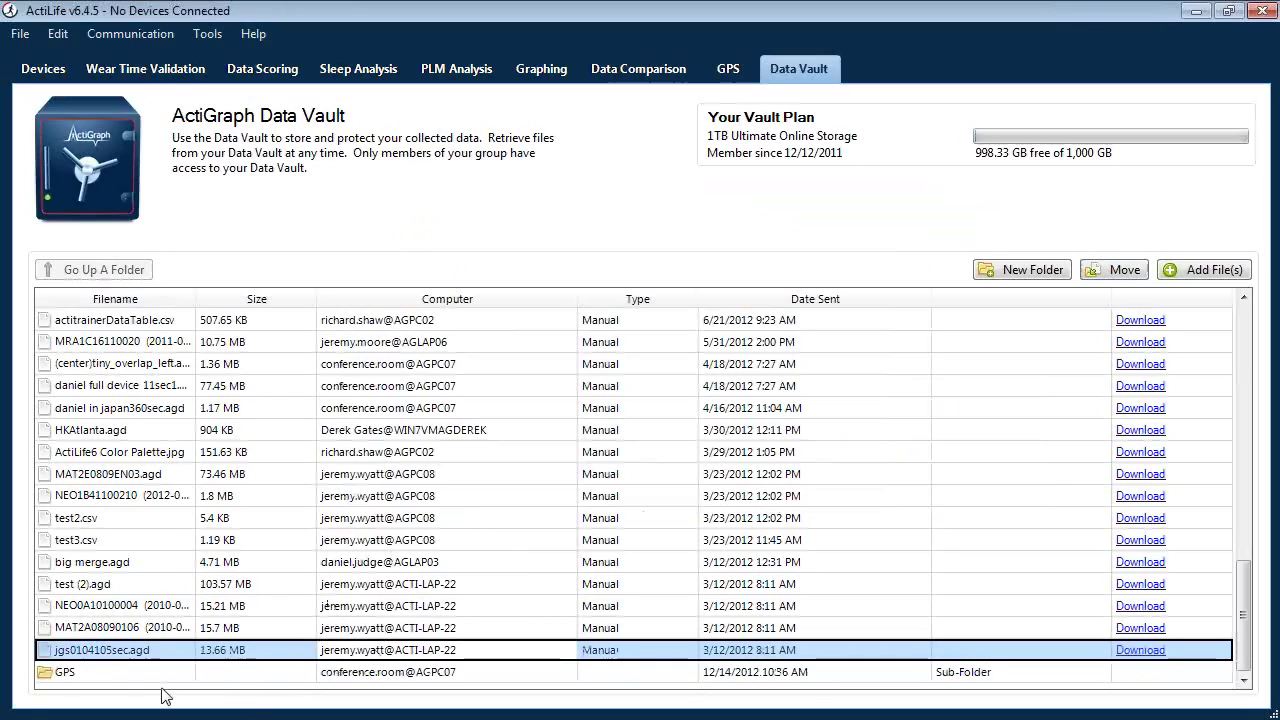
double_click(97, 677)
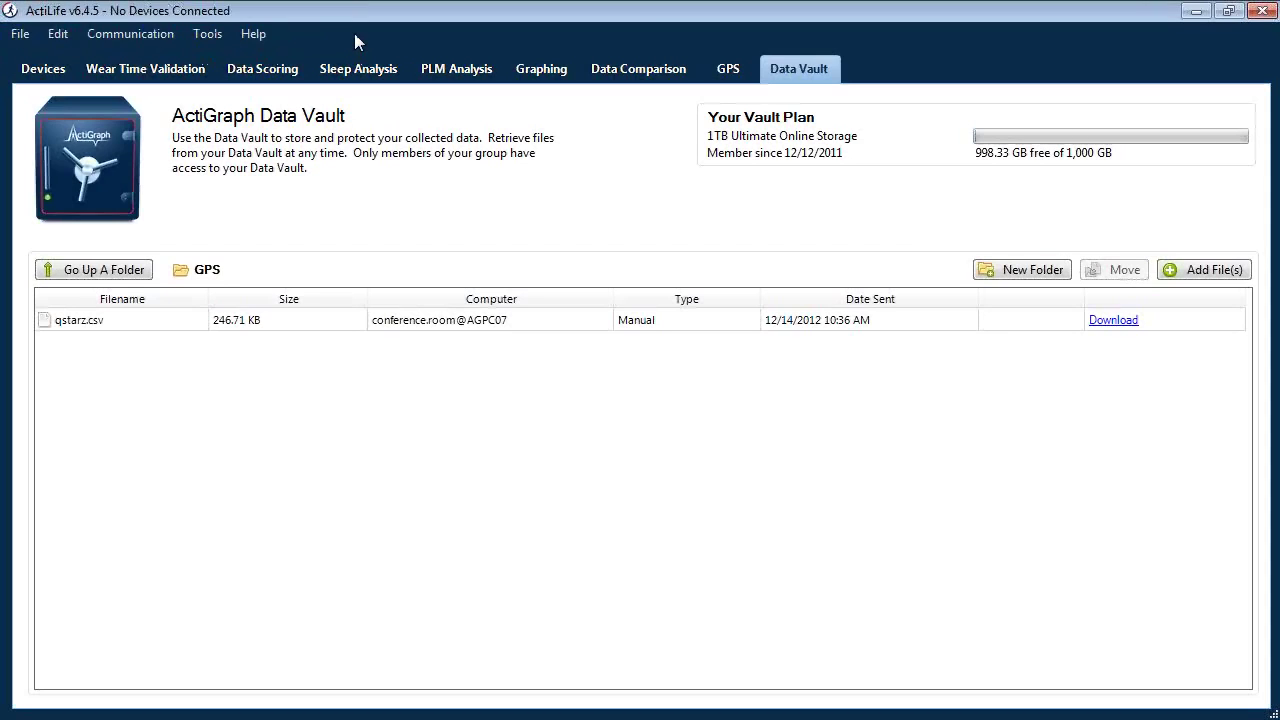
- Open activity15sec.agd from the gps folder in the AGD File Viewer
click(199, 36)
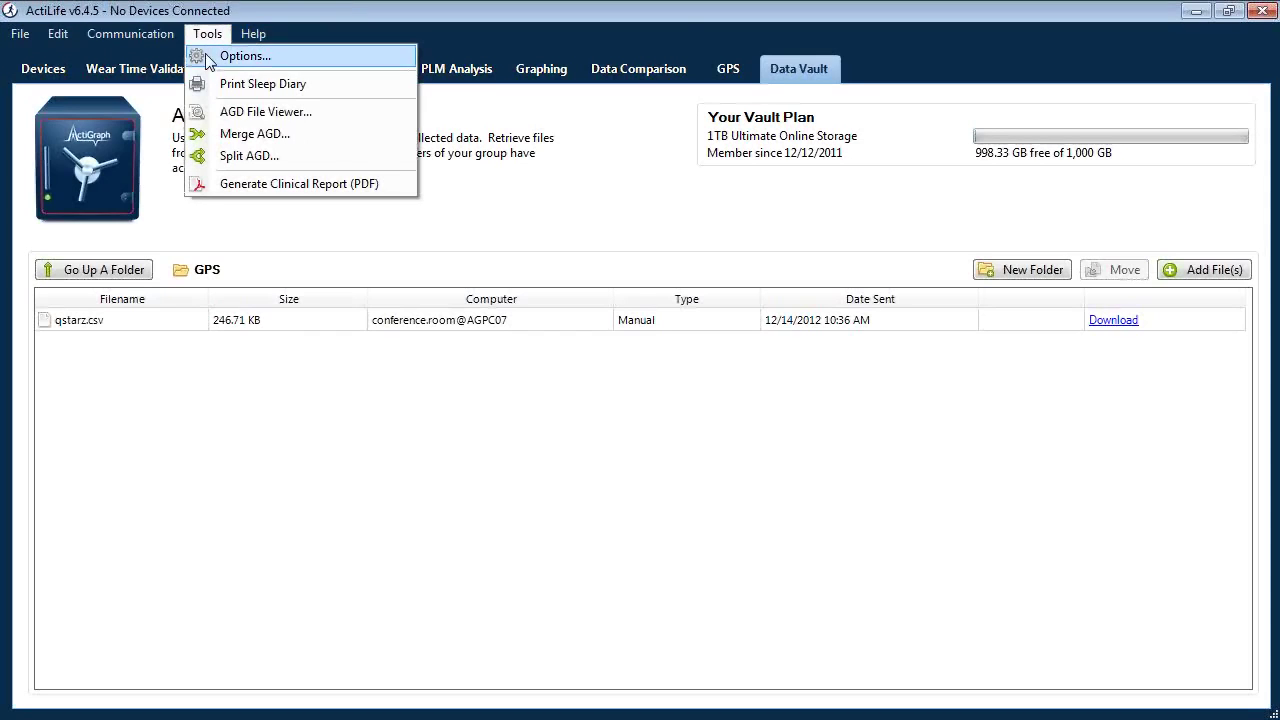
click(310, 114)
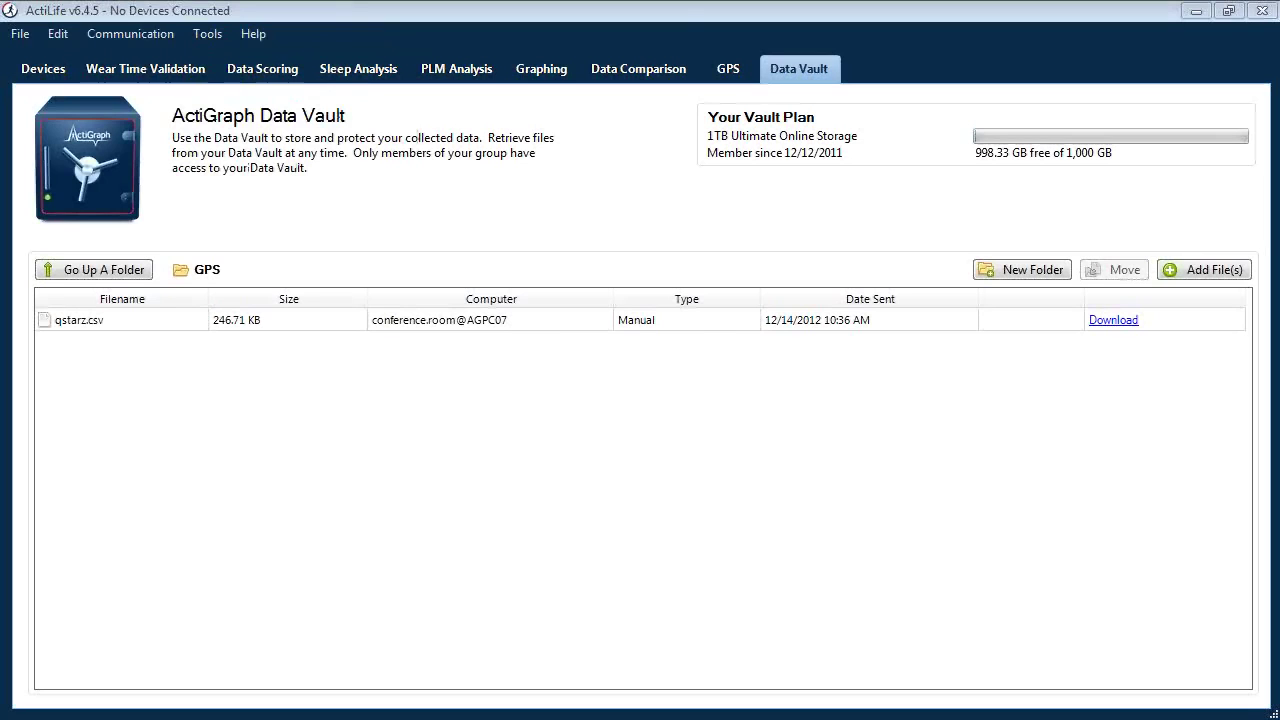
drag(22, 40, 686, 185)
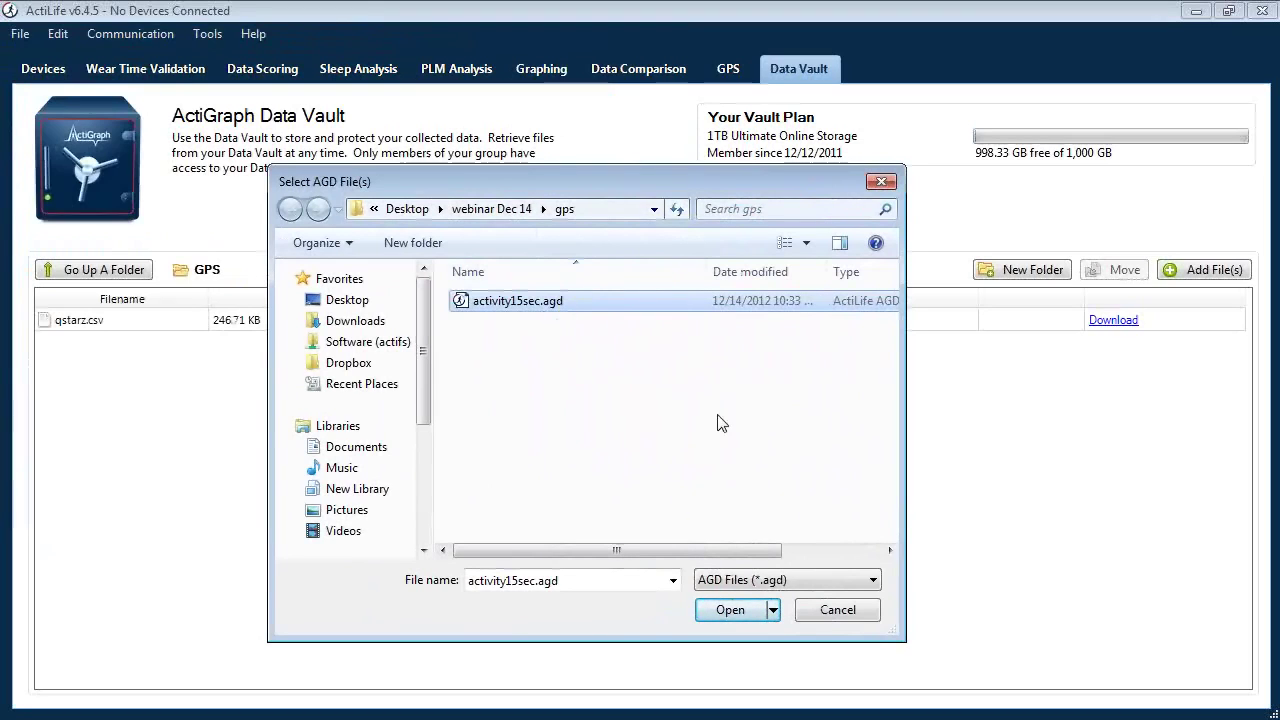
click(733, 611)
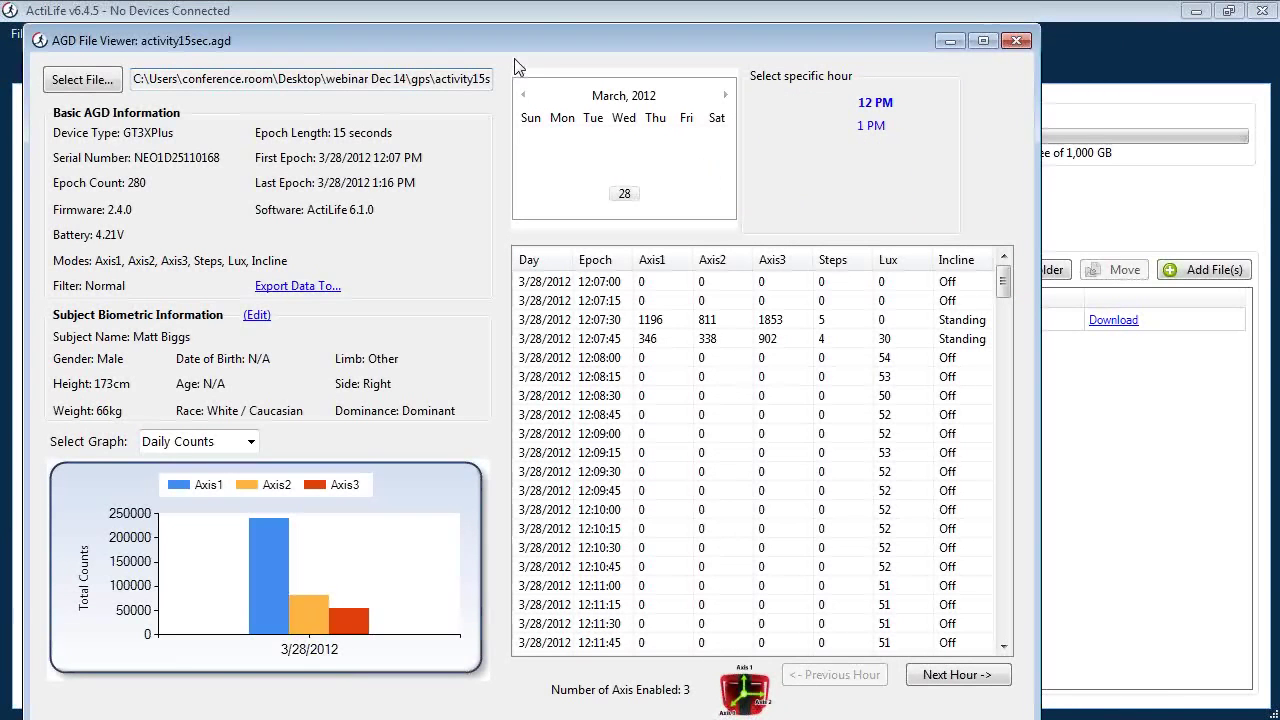
drag(522, 35, 581, 22)
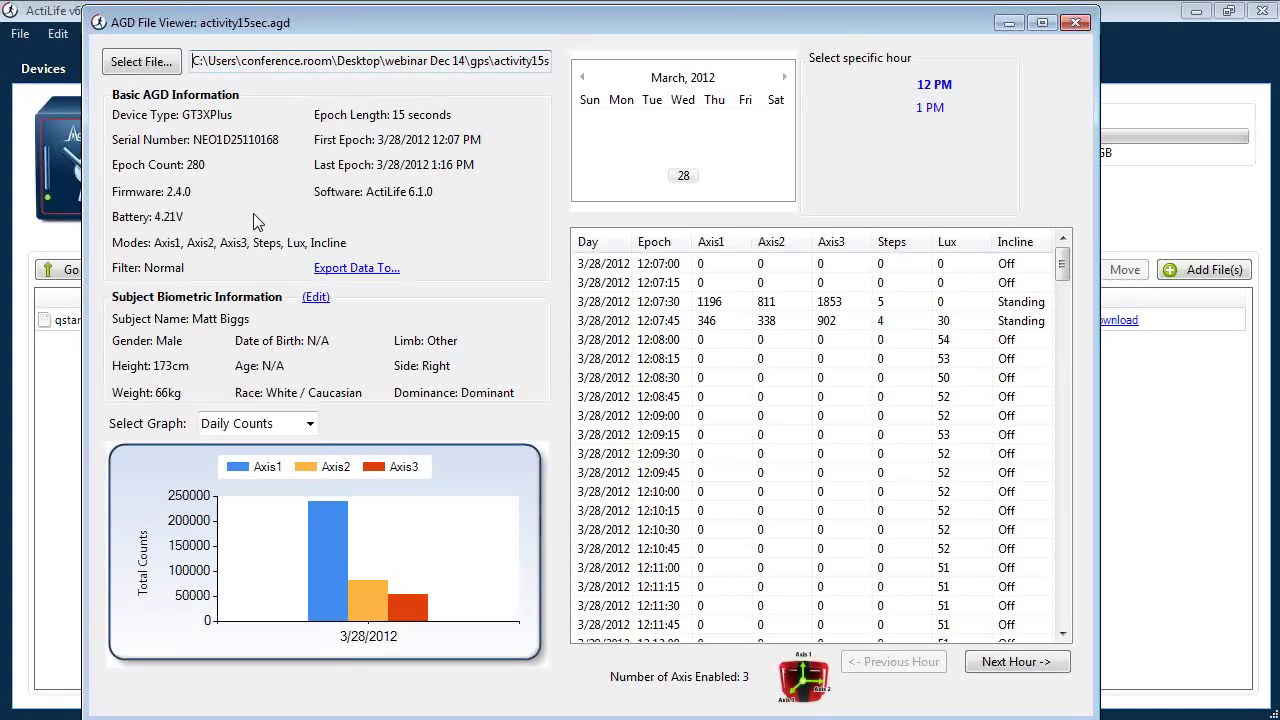
- Switch the AGD file's graph to Cut Points, look through its 12 PM epoch data, and close the viewer
click(311, 424)
click(280, 464)
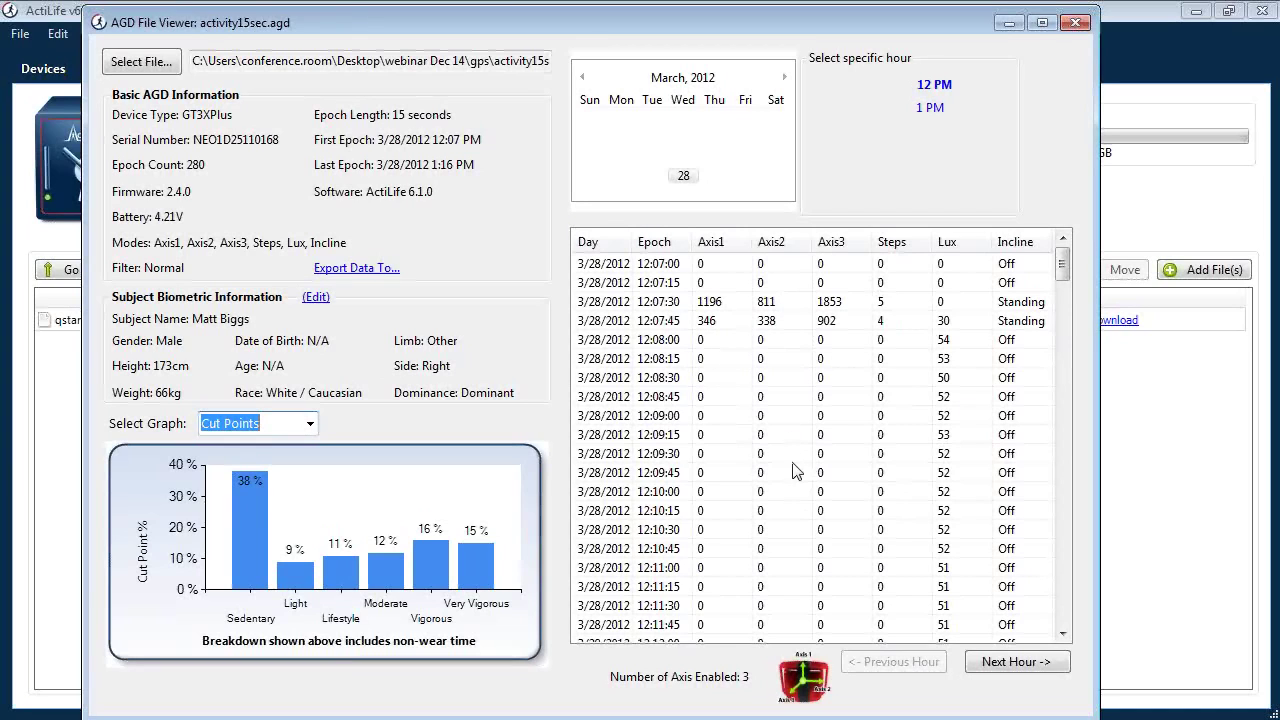
scroll(846, 390, down, 3)
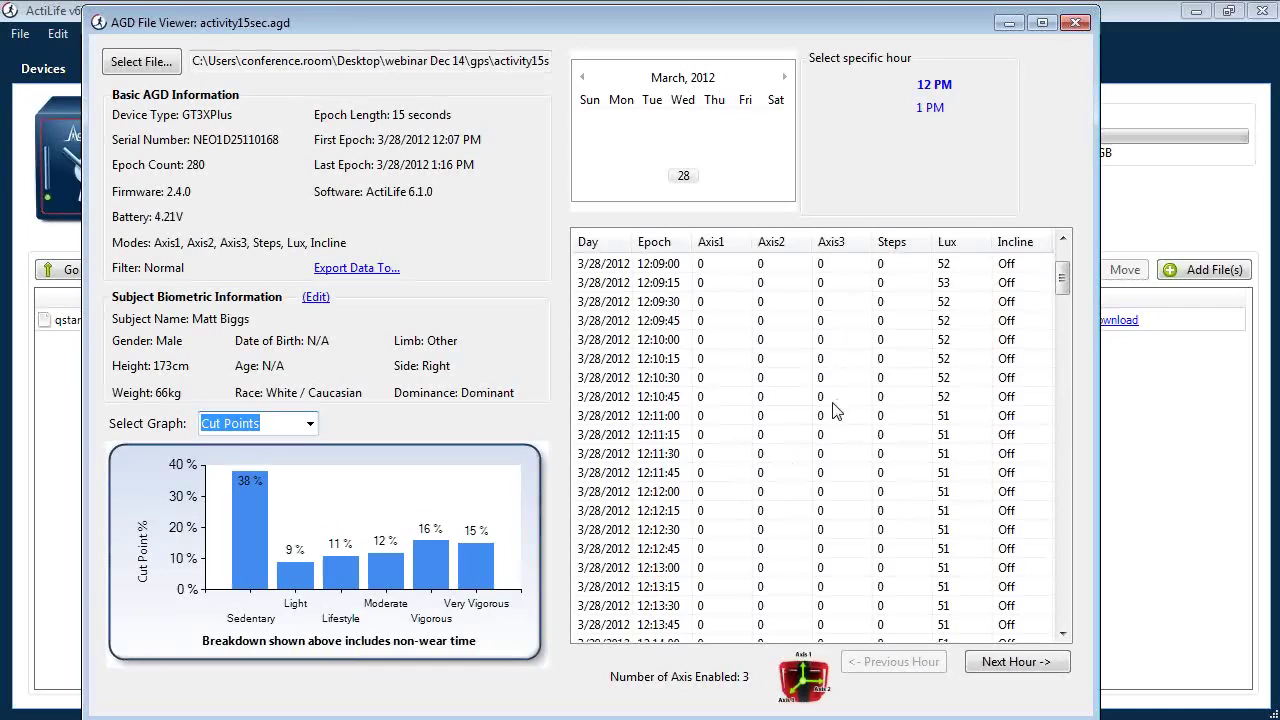
scroll(849, 388, up, 3)
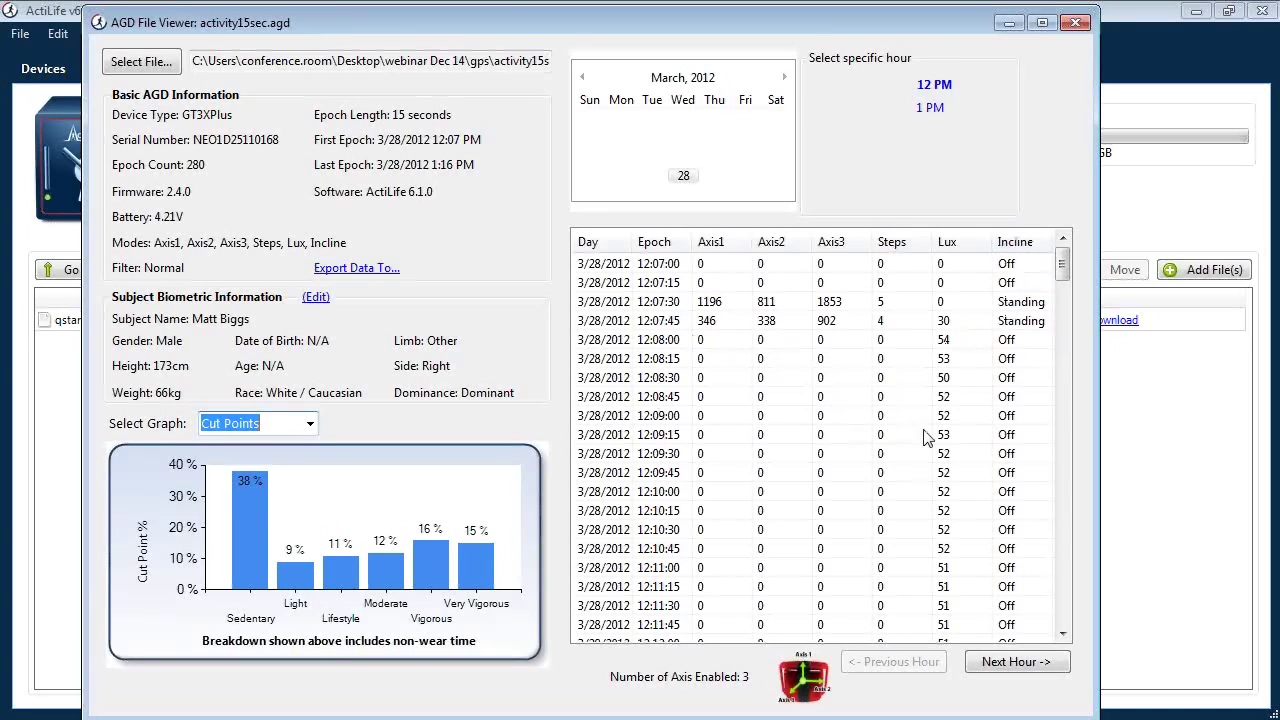
scroll(945, 462, down, 2)
scroll(705, 475, down, 5)
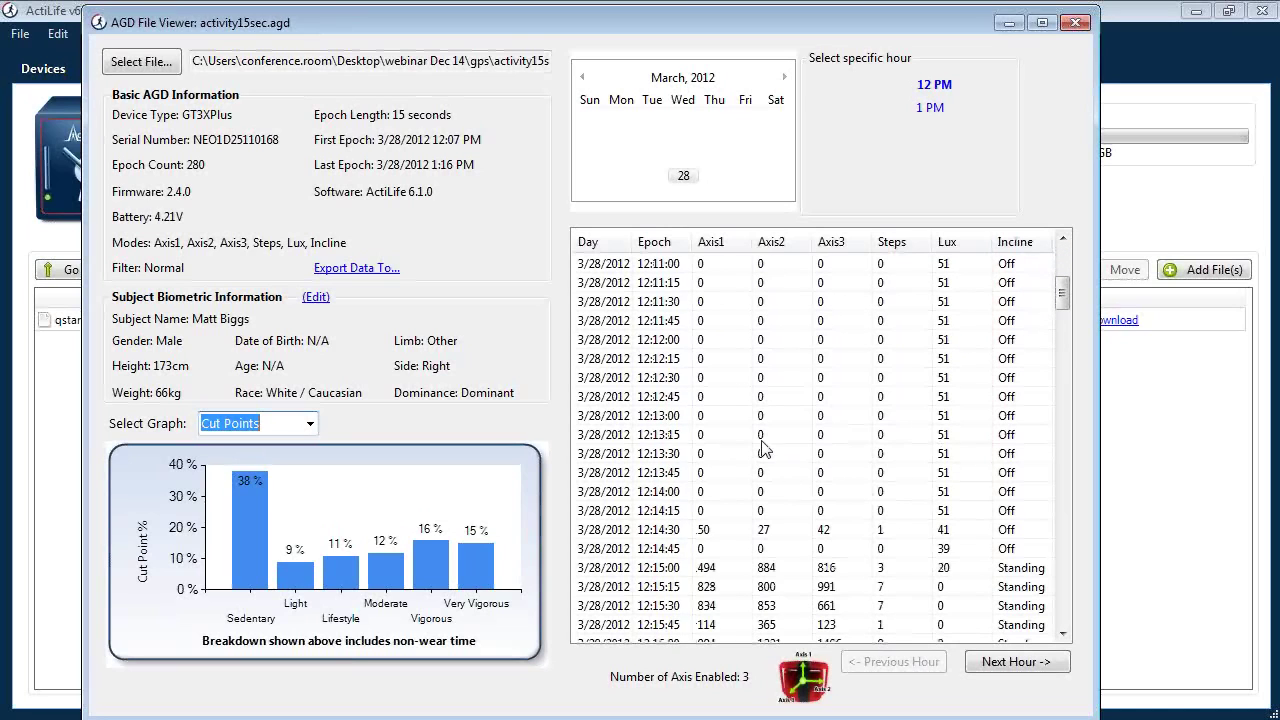
scroll(731, 443, down, 1)
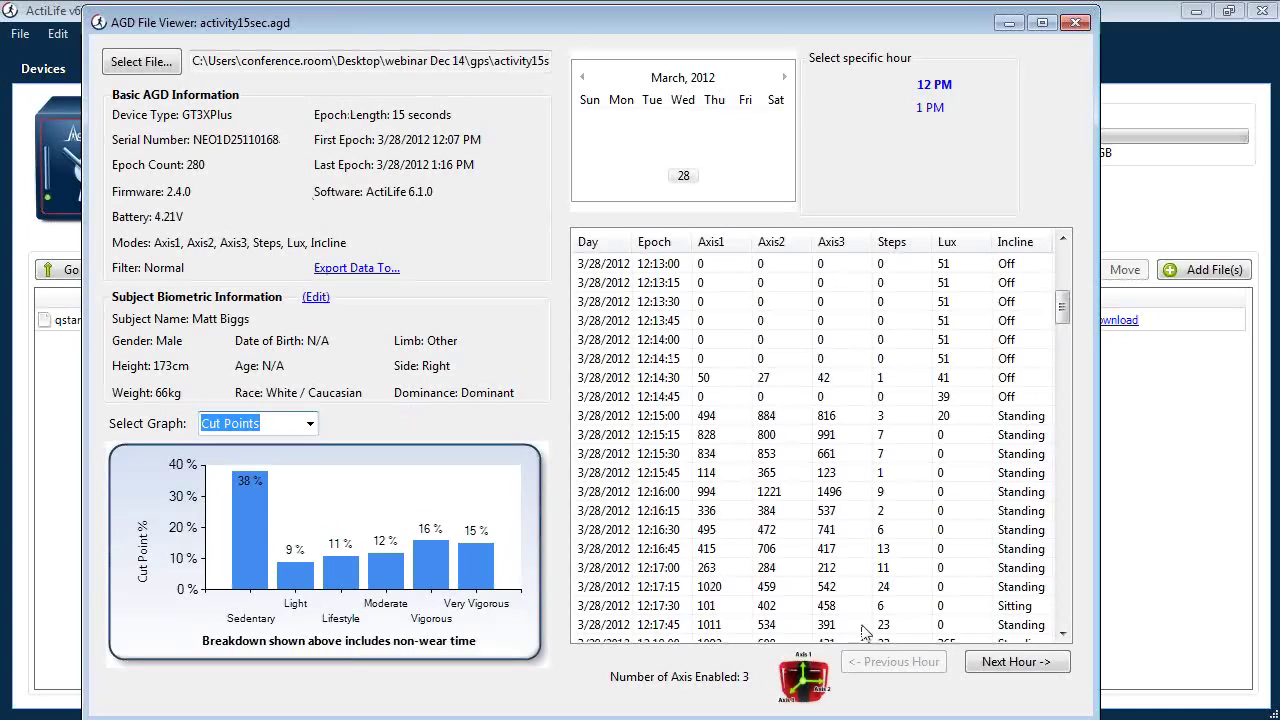
click(1070, 22)
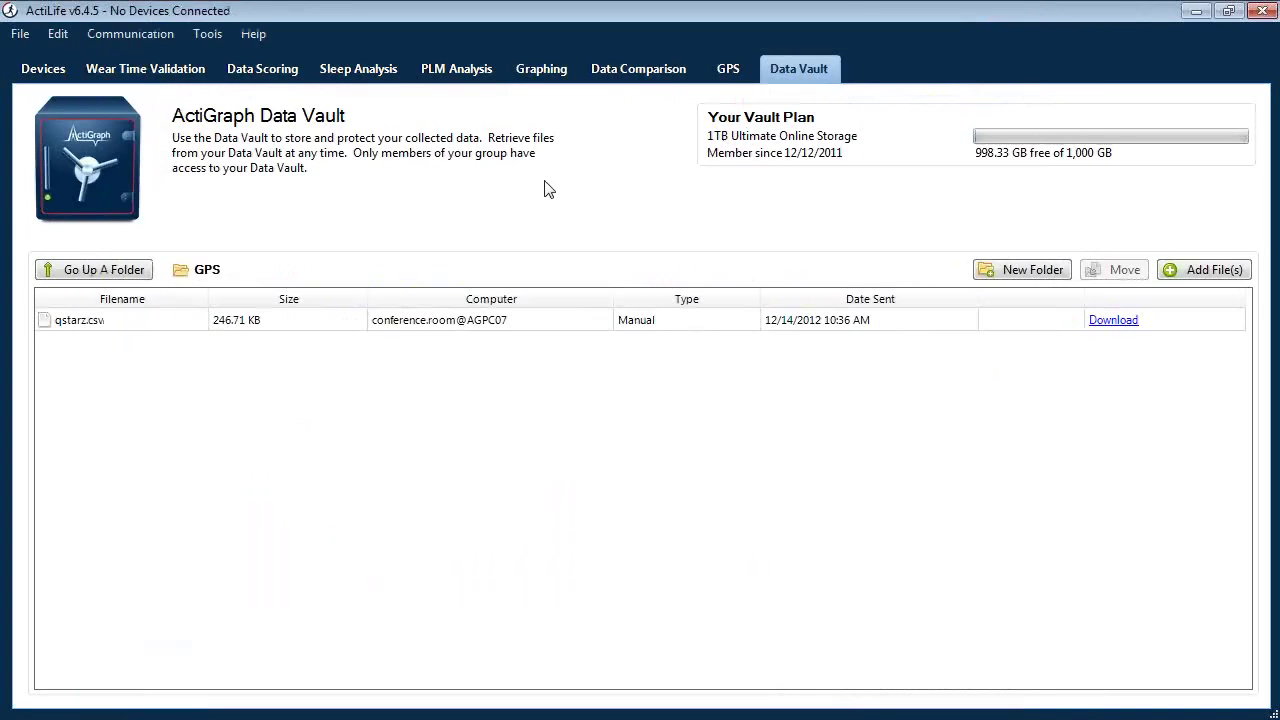
- Review the available import/export conversions, from epoch and raw formats to reintegration, and the AGD file tools
click(22, 34)
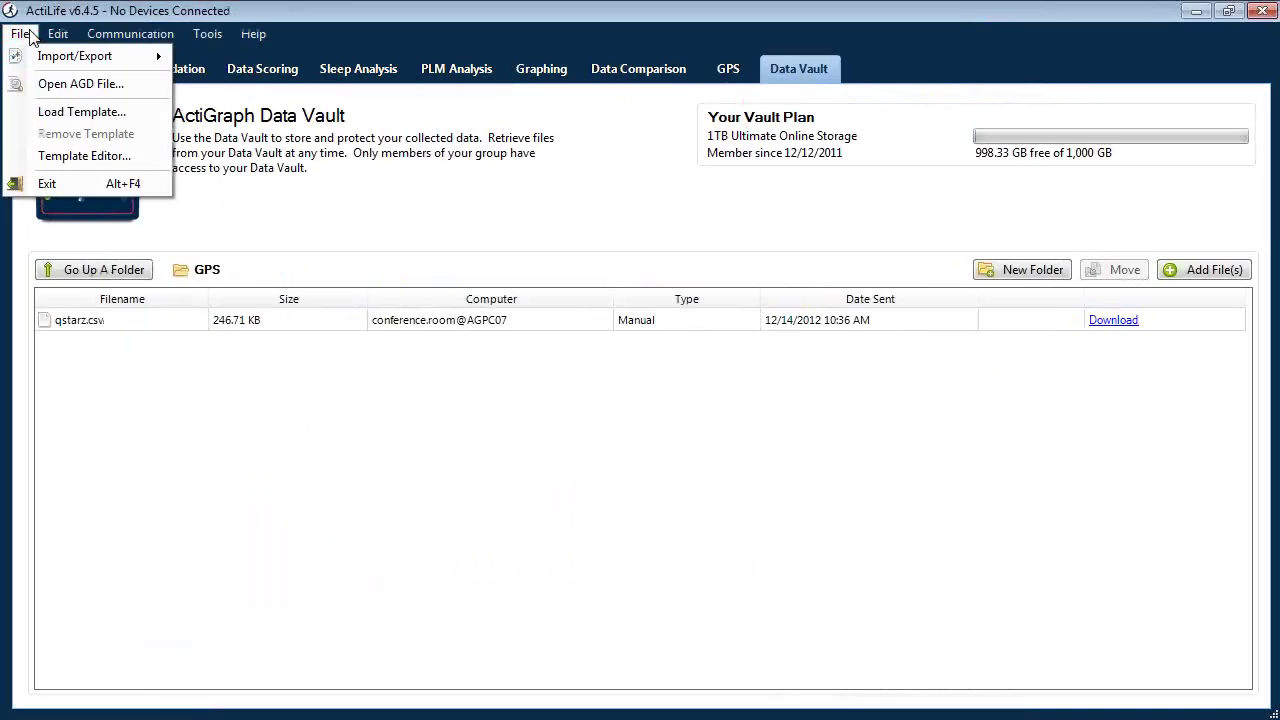
mouse_move(78, 58)
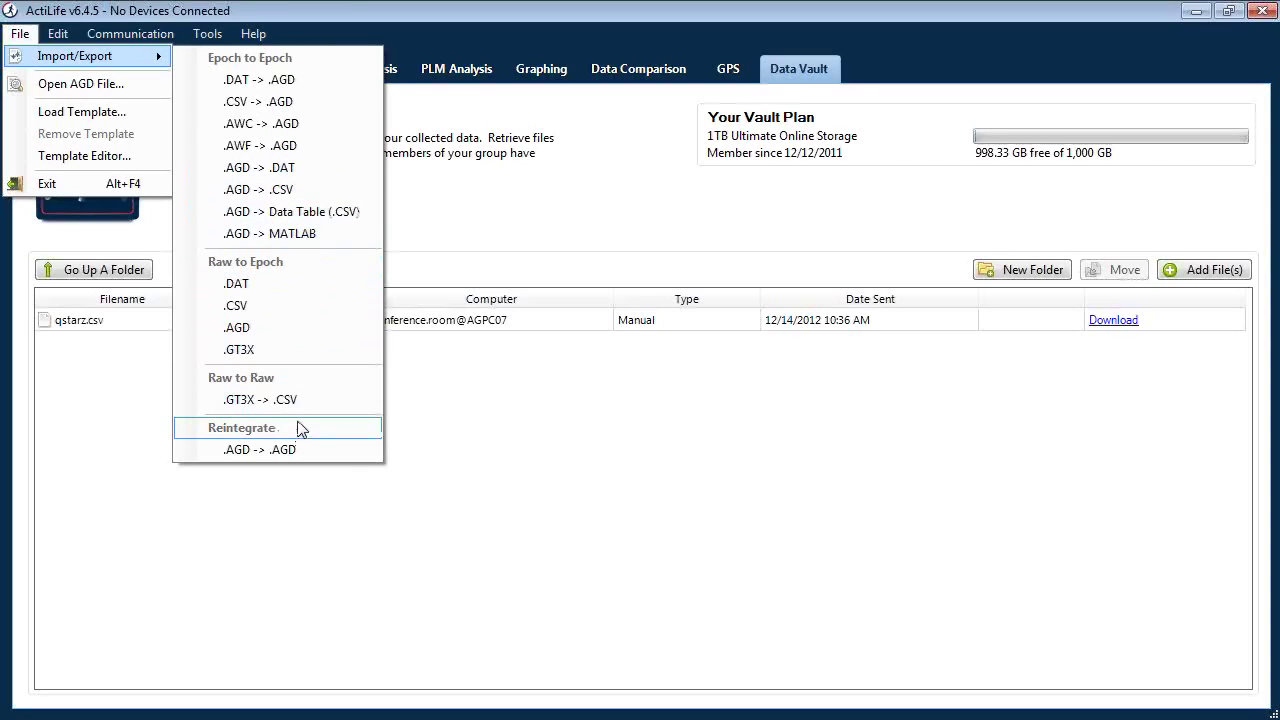
click(577, 420)
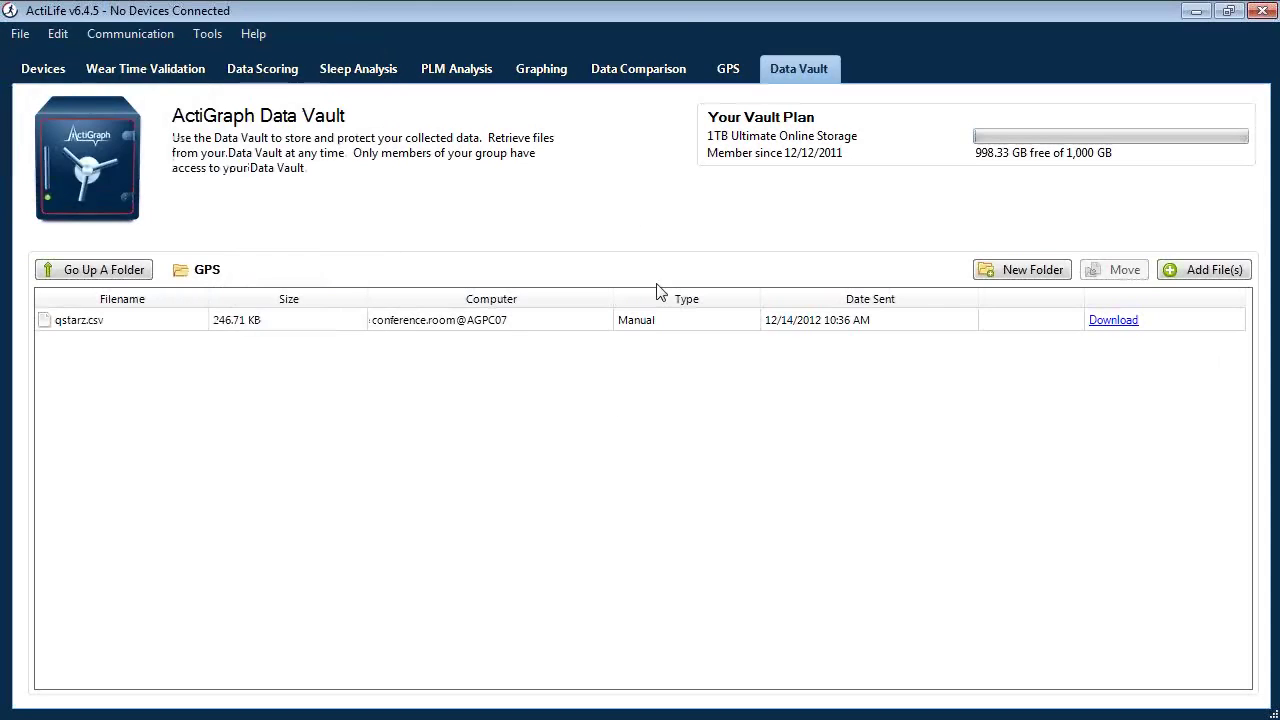
click(210, 35)
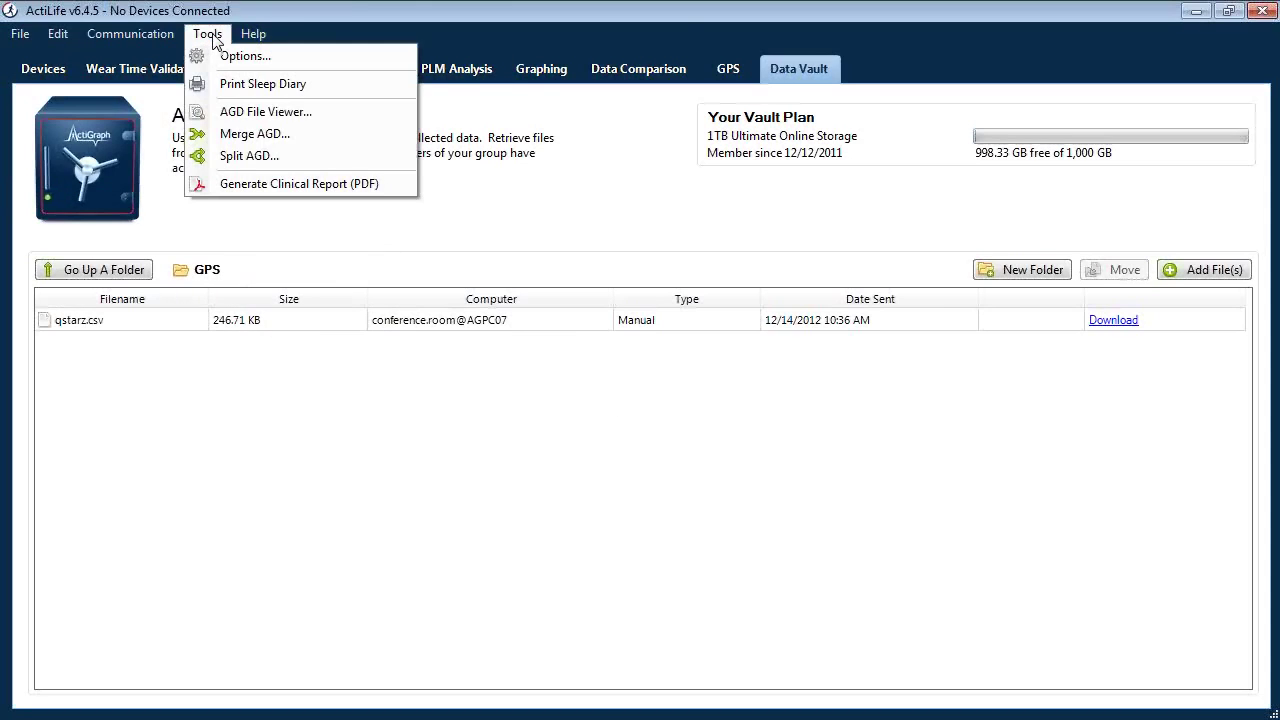
click(205, 37)
- Open the Template Editor with a blank initialize/download template
click(21, 34)
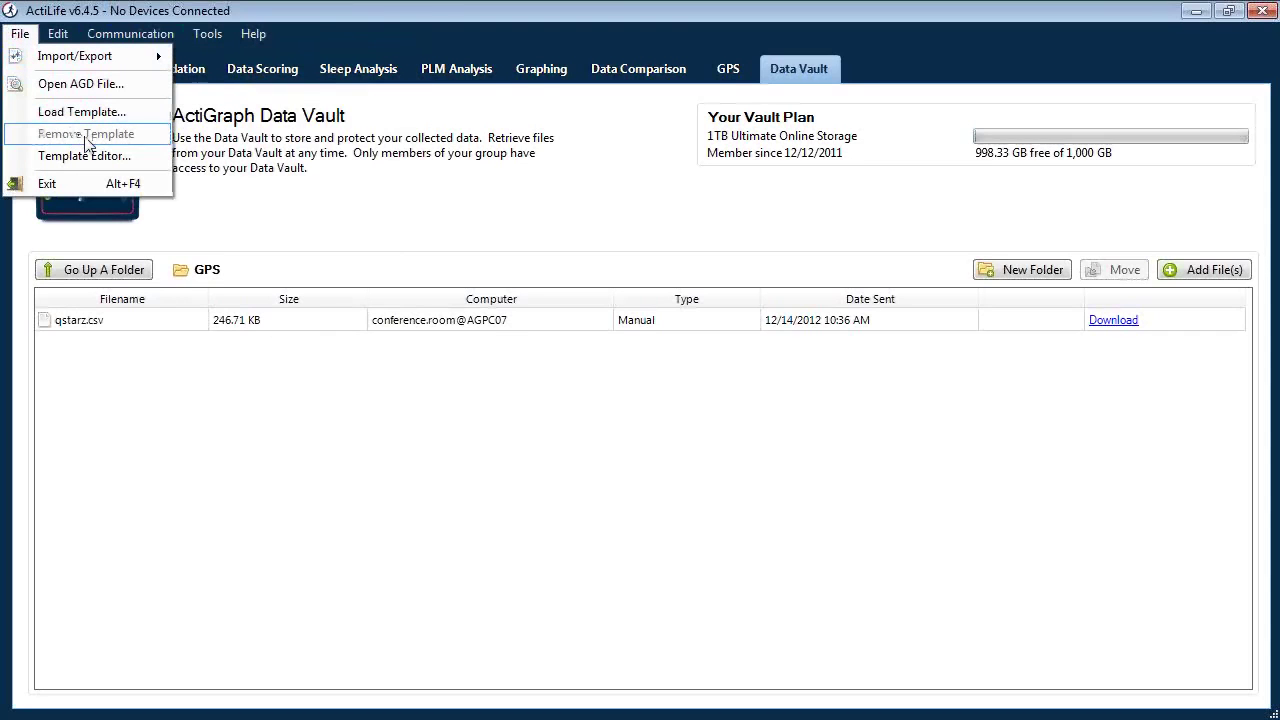
click(118, 158)
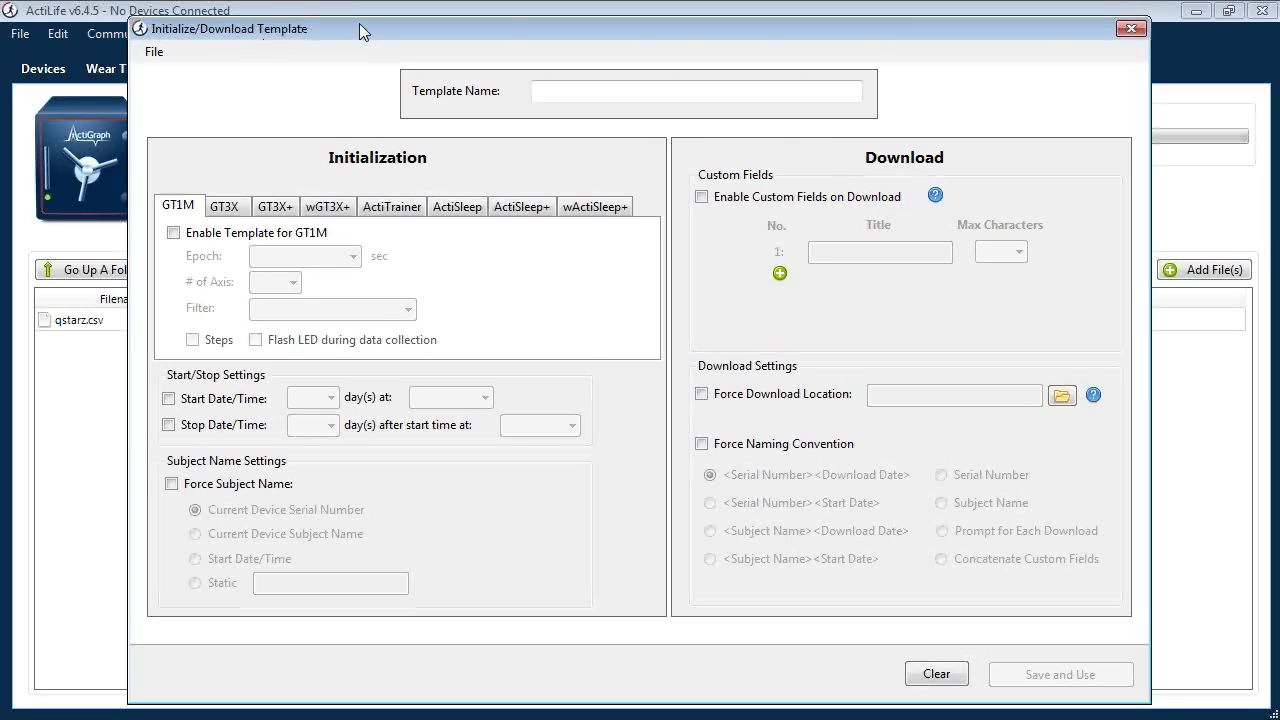
drag(360, 27, 379, 28)
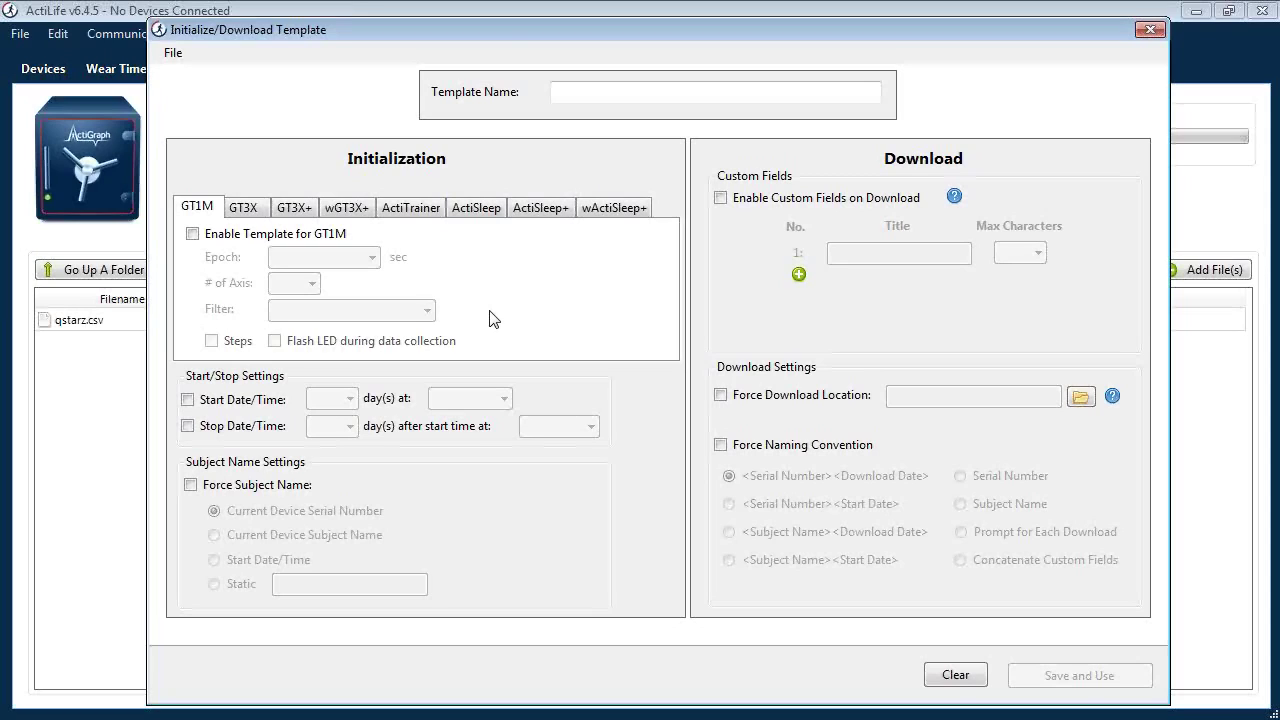
- Enable the template for GT1M with a 10-second epoch, 2 axes, Normal filter, steps, and LED flashing during data collection
click(193, 234)
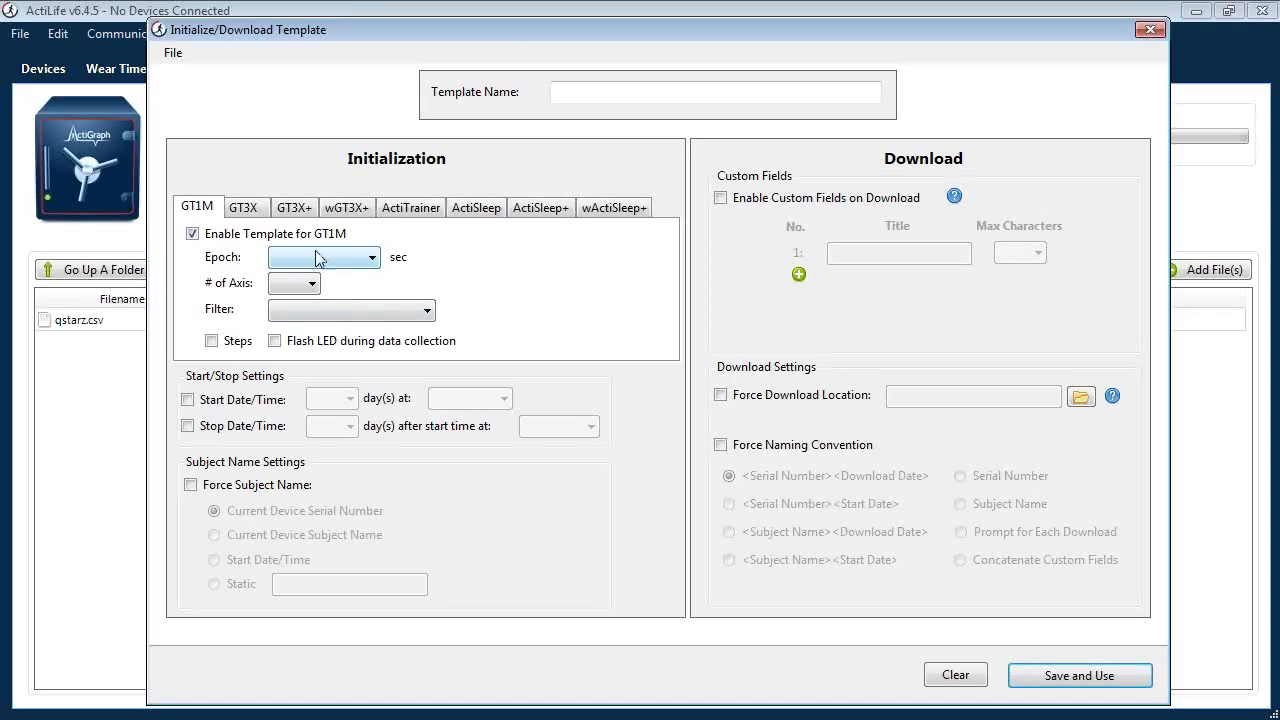
click(370, 261)
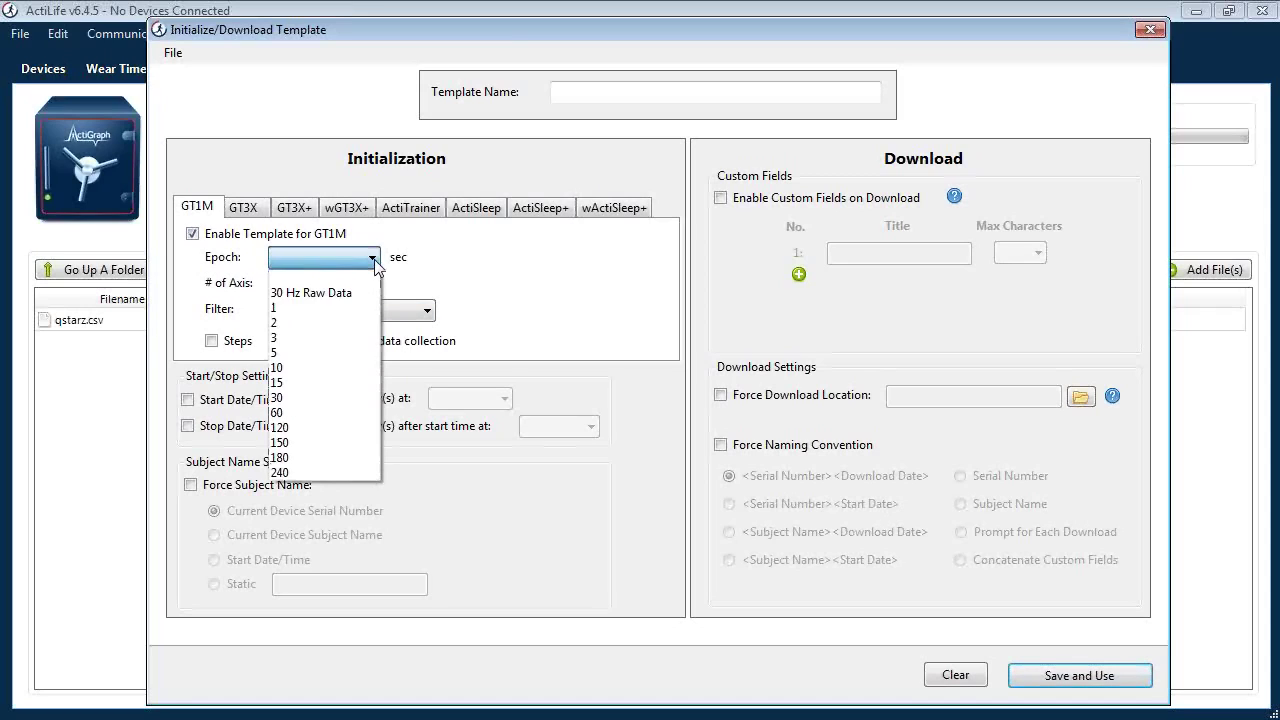
click(300, 369)
click(314, 285)
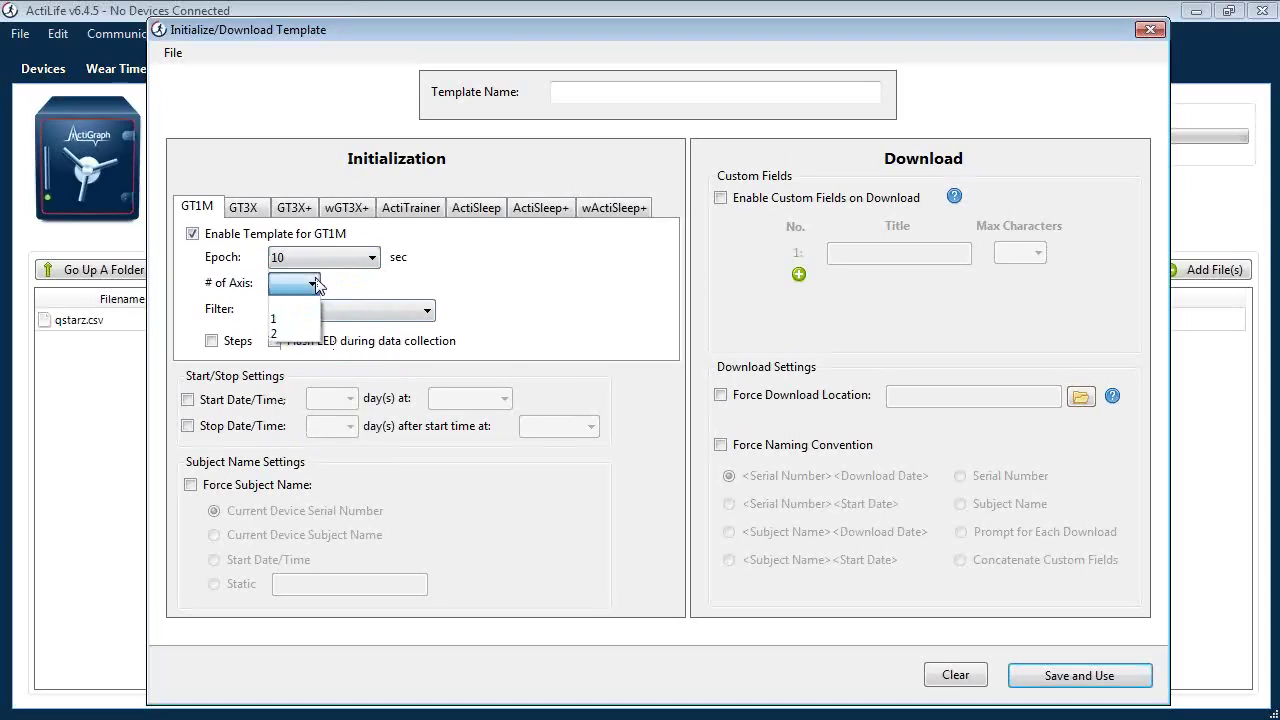
click(287, 336)
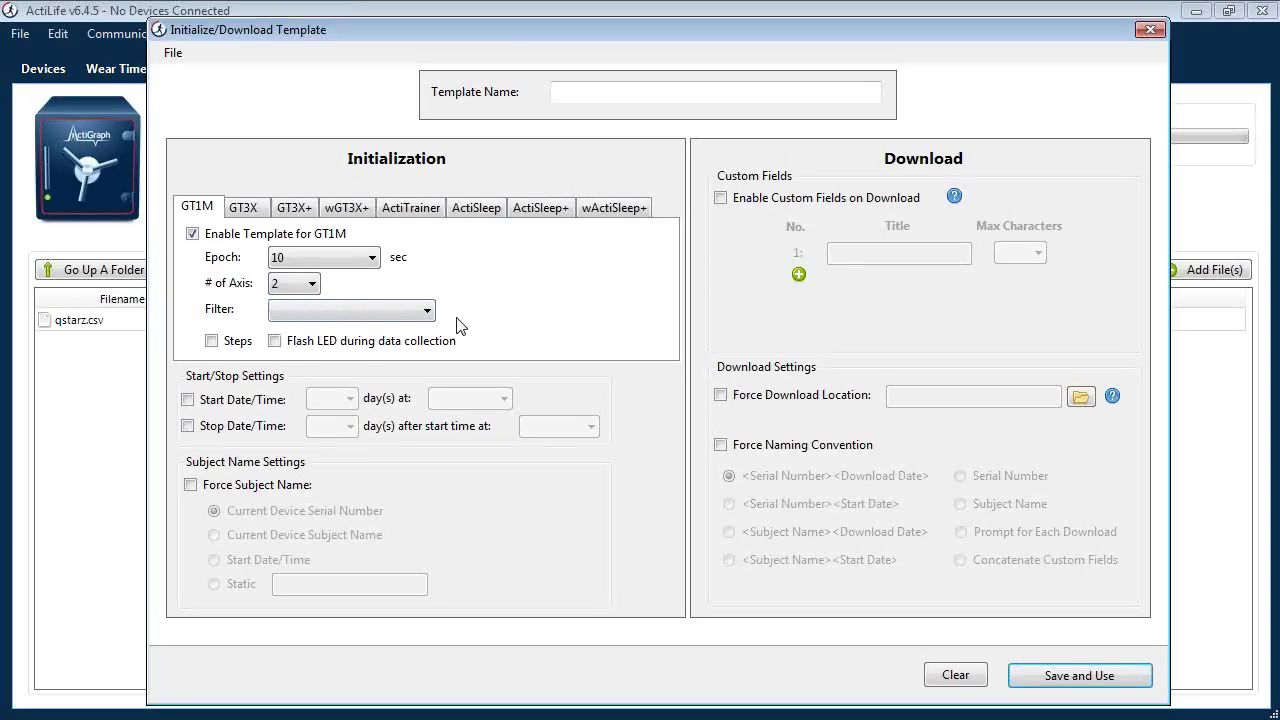
click(427, 310)
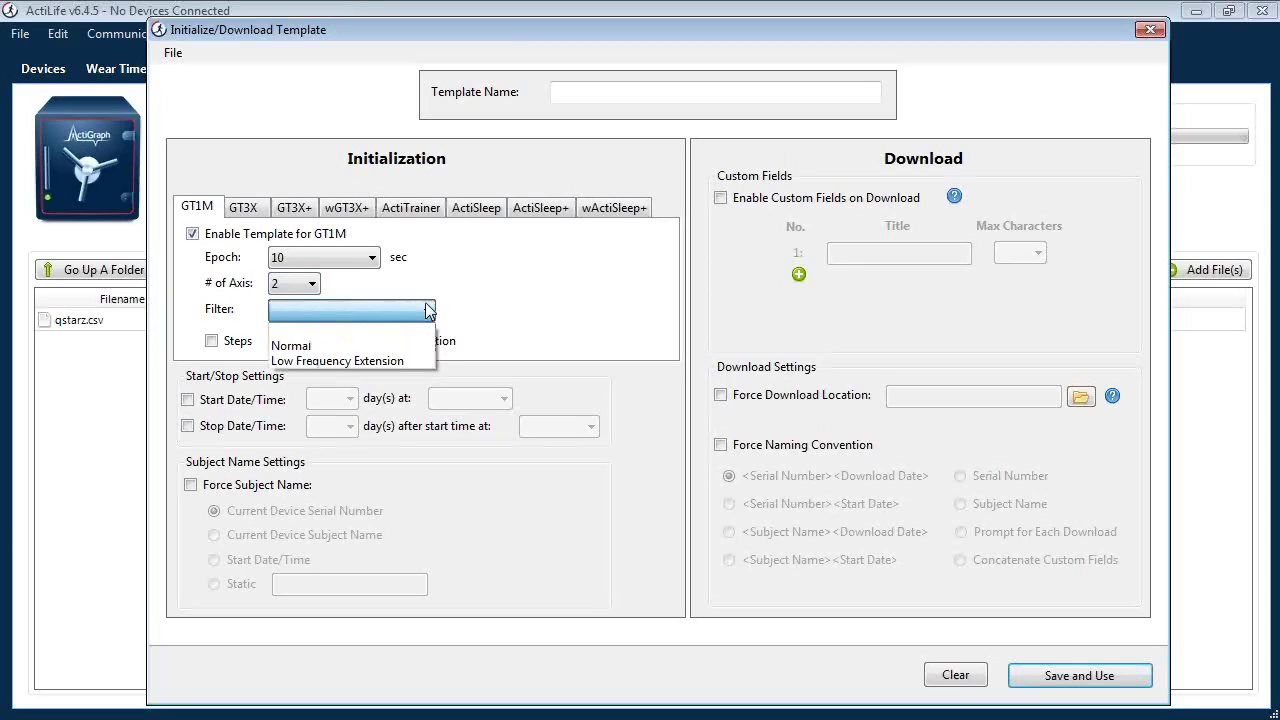
click(357, 346)
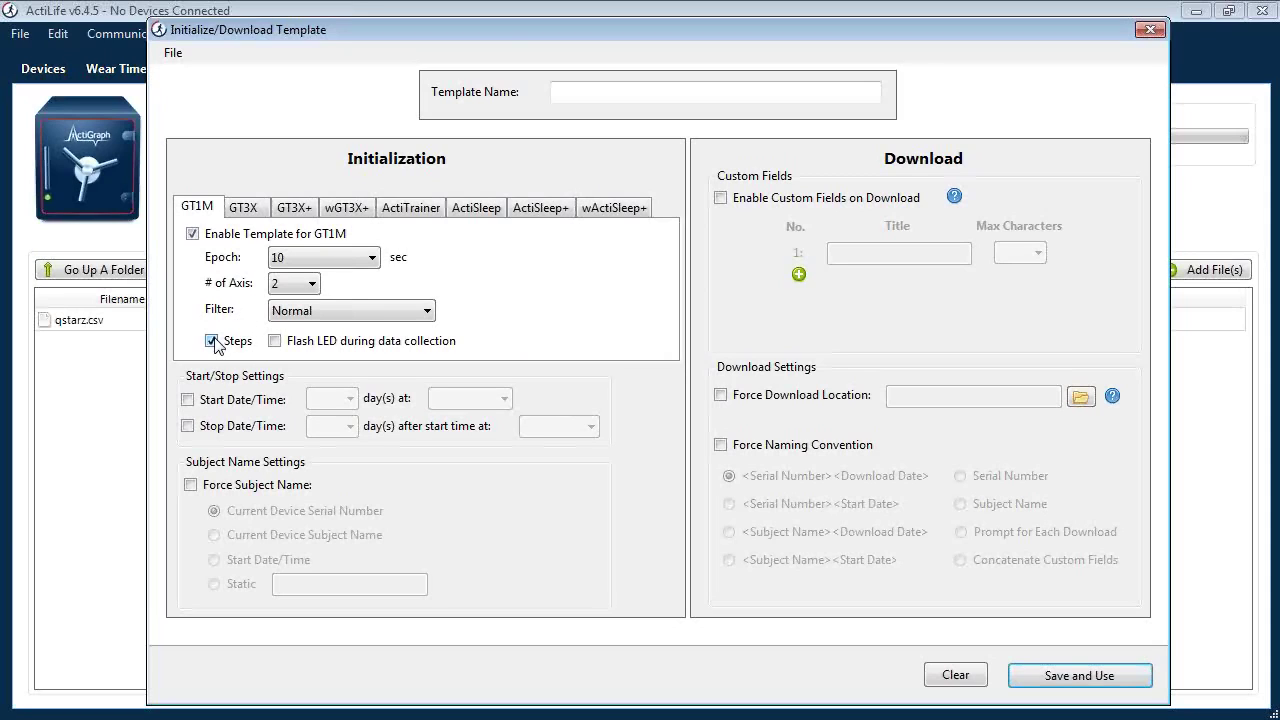
click(276, 345)
- Enable the template's start date/time, keeping ANY for the days and setting the time to 6:30 AM
click(188, 399)
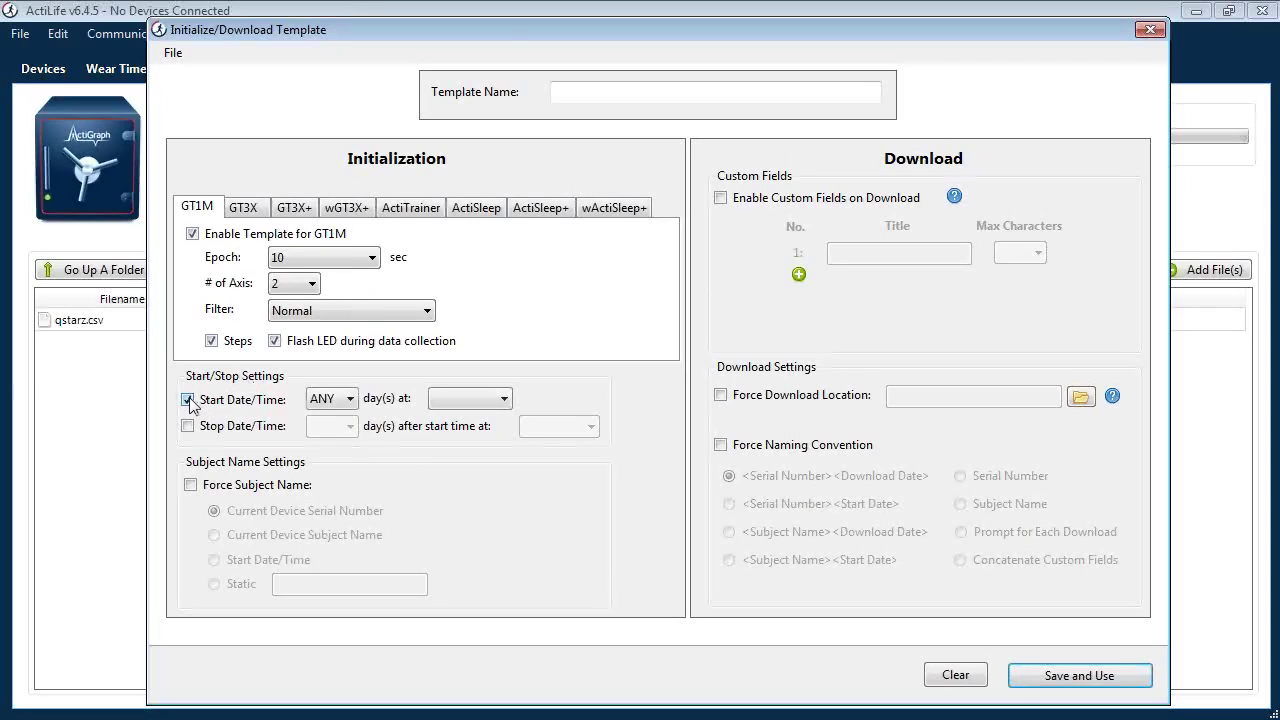
click(345, 401)
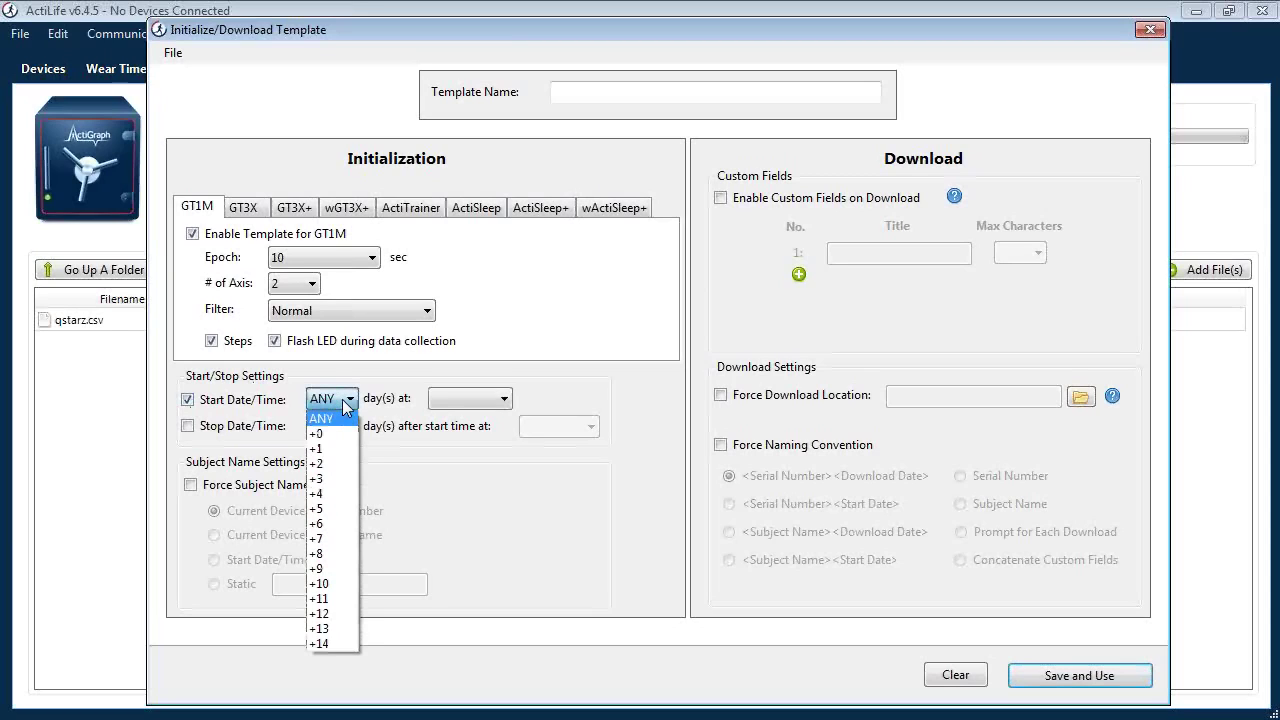
click(372, 368)
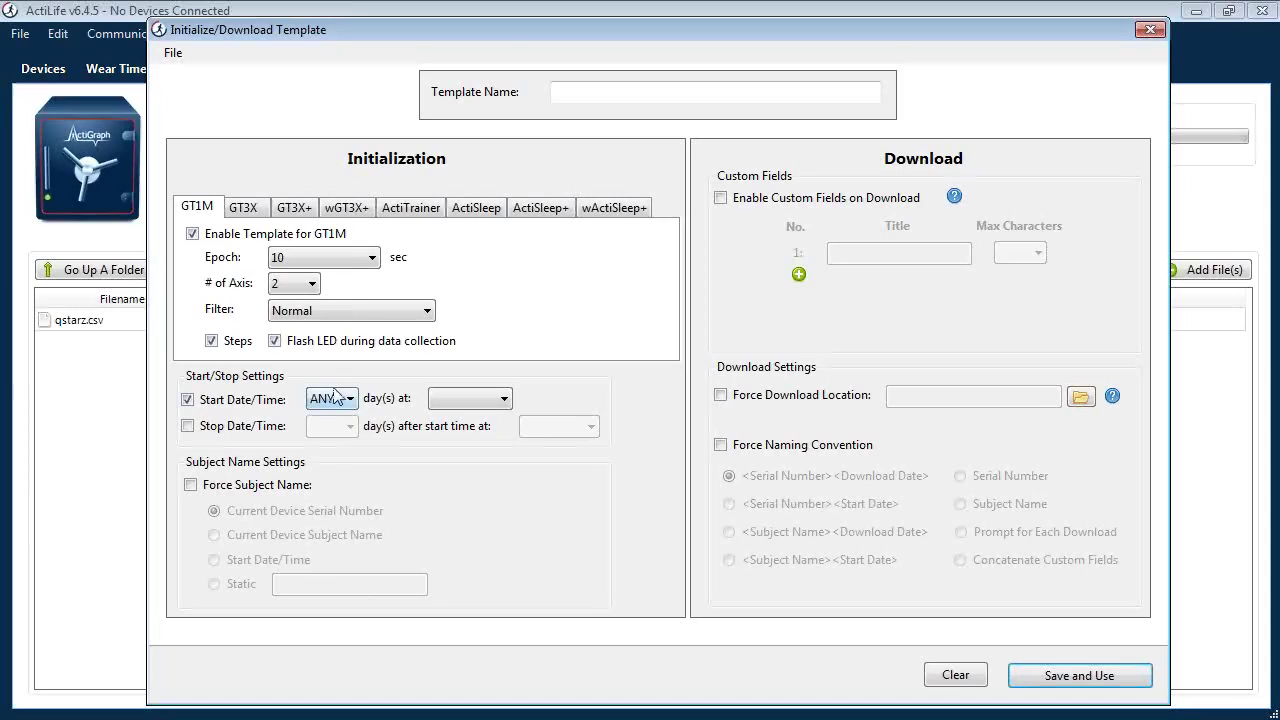
click(499, 402)
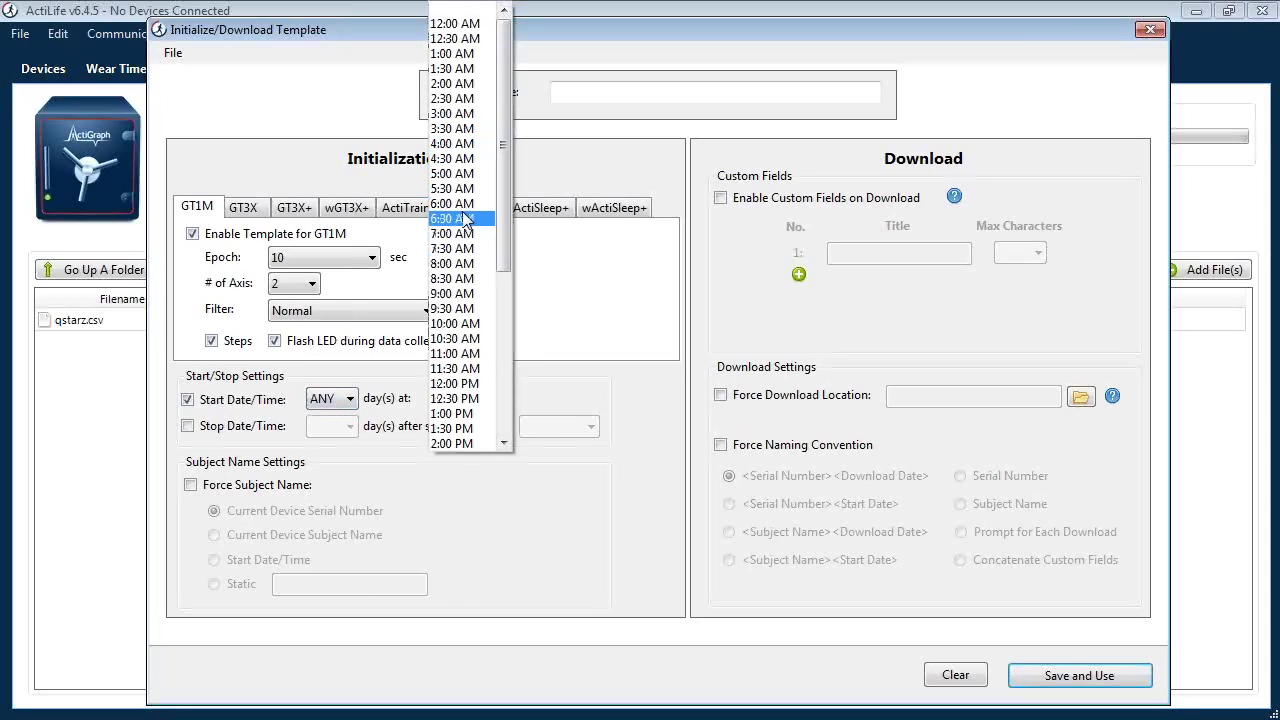
click(466, 219)
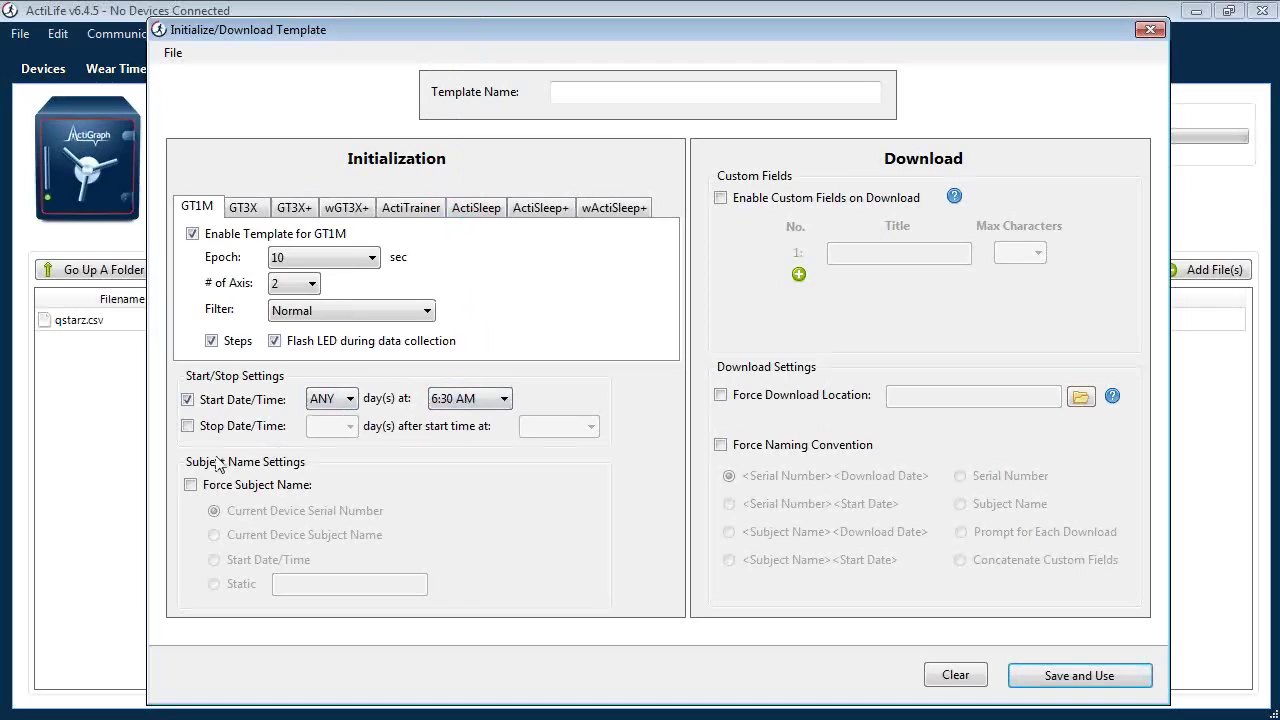
- Enable the template's stop date/time with ANY days after start and the time set to 6:00 PM
click(188, 427)
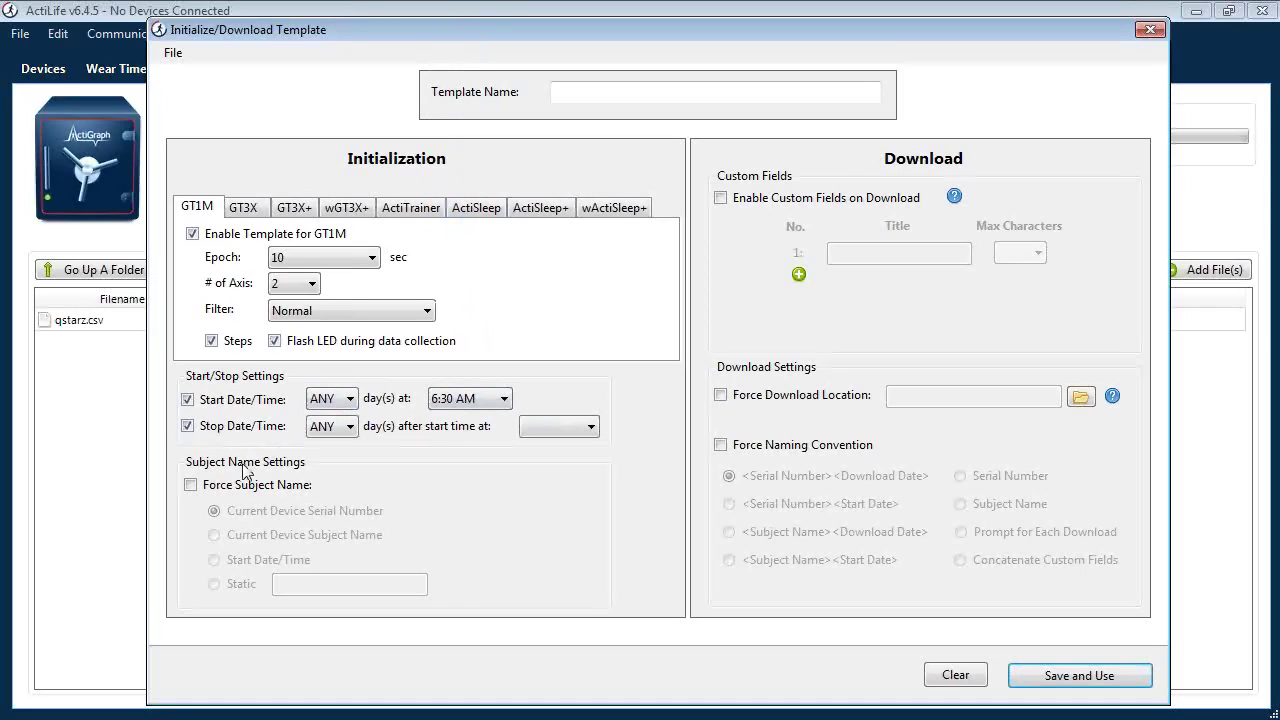
click(560, 426)
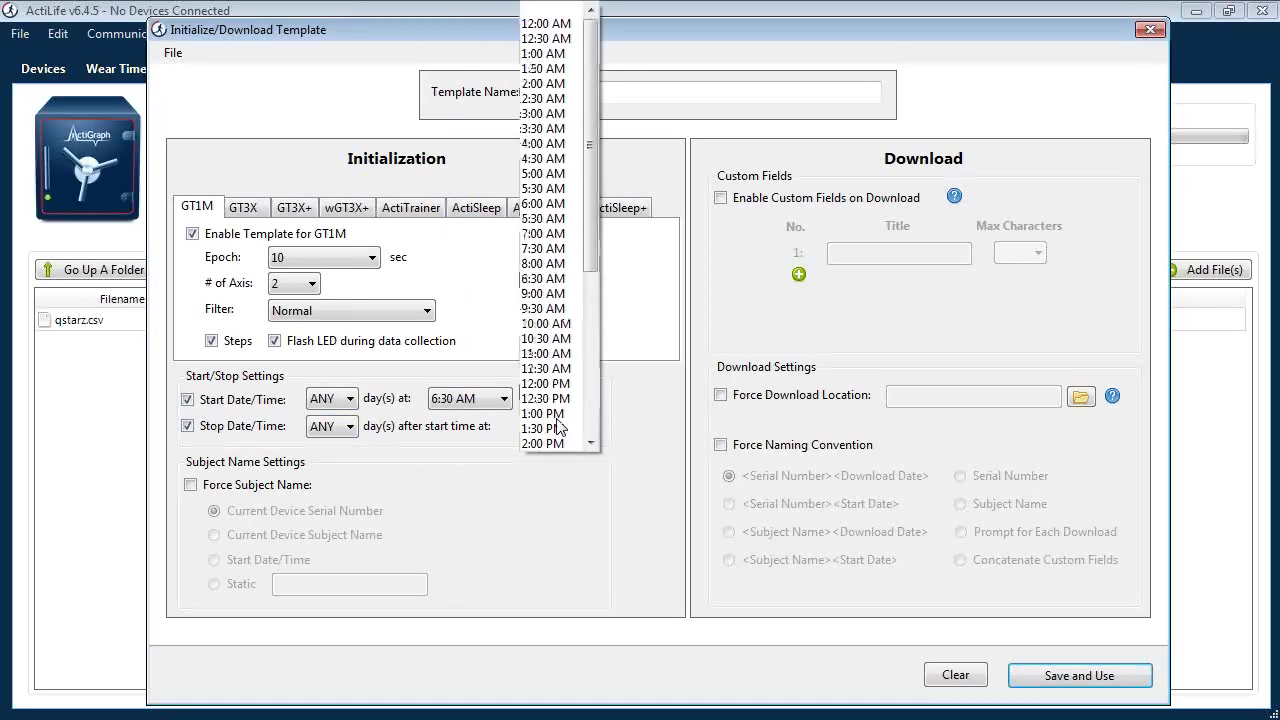
drag(590, 230, 545, 367)
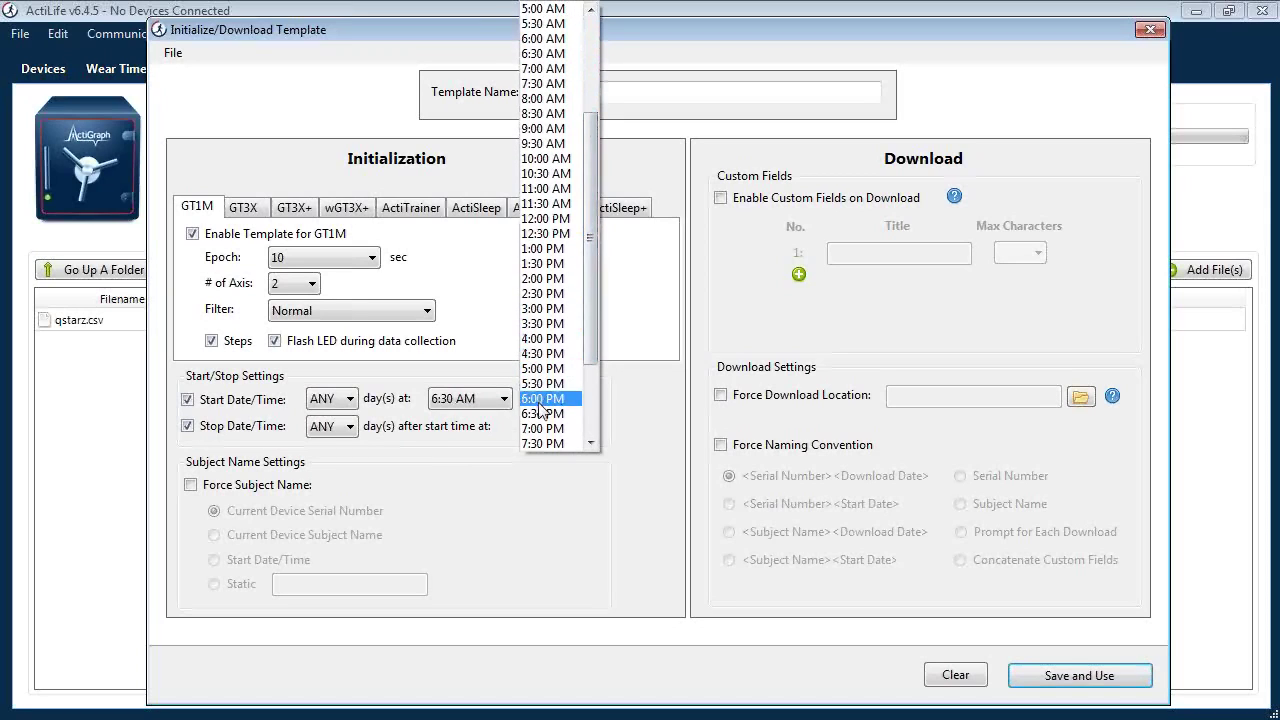
click(543, 398)
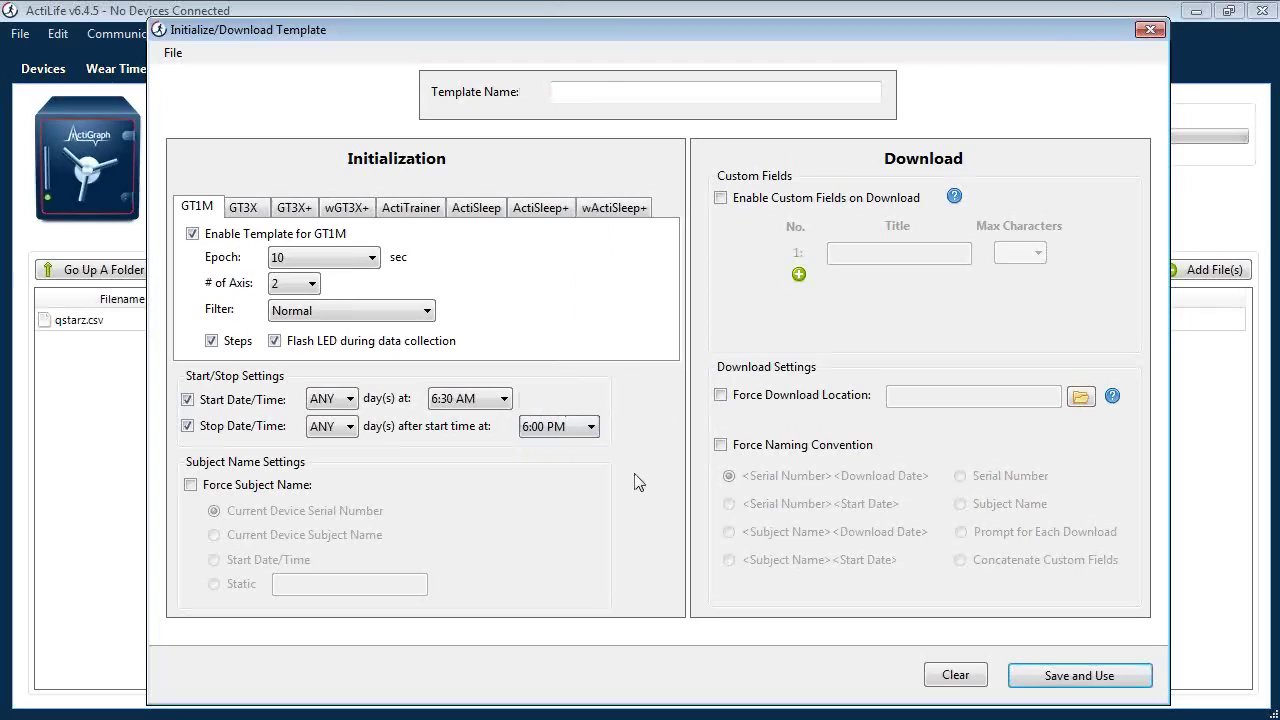
- Force the template's subject name to the current device serial number and try to save the template
click(190, 486)
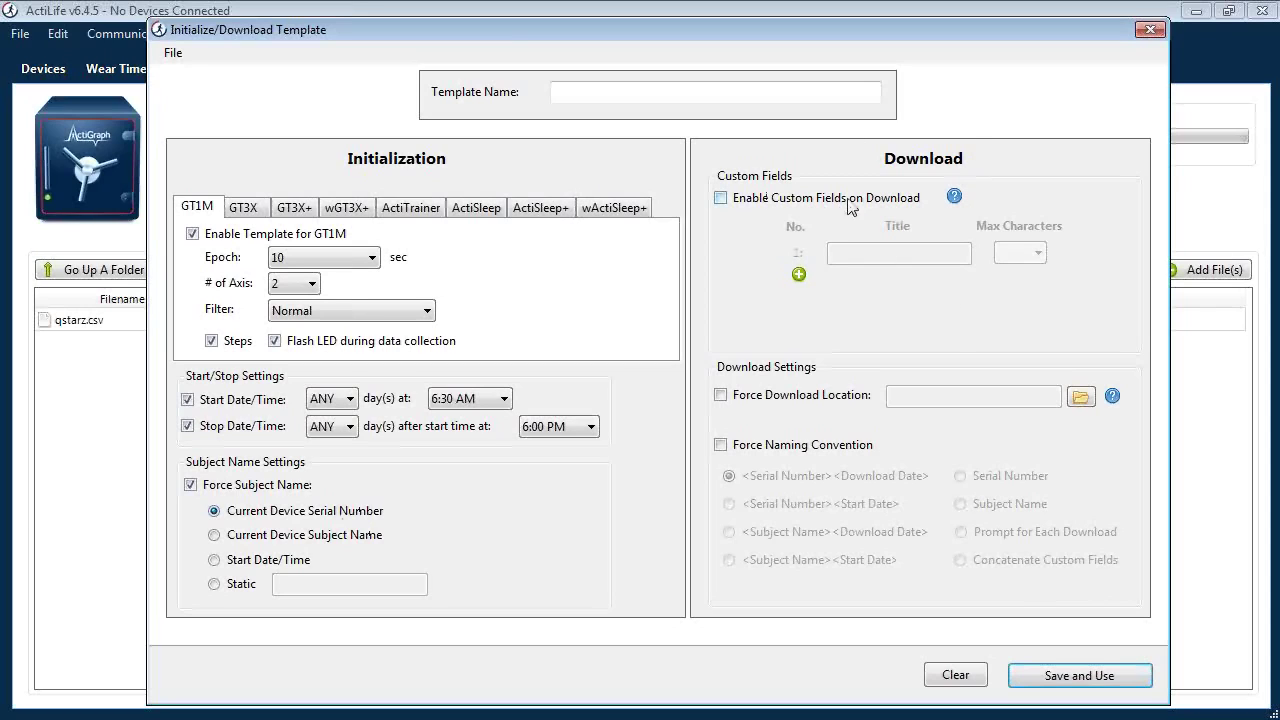
click(1081, 677)
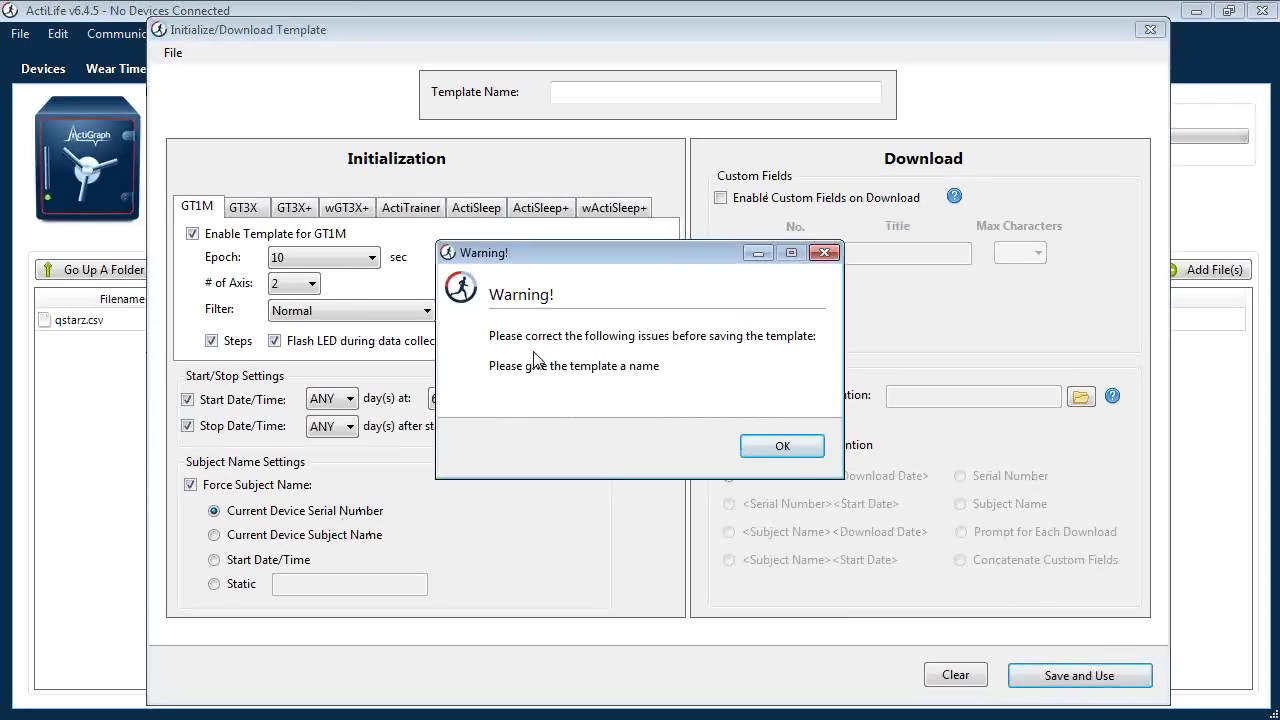
click(782, 453)
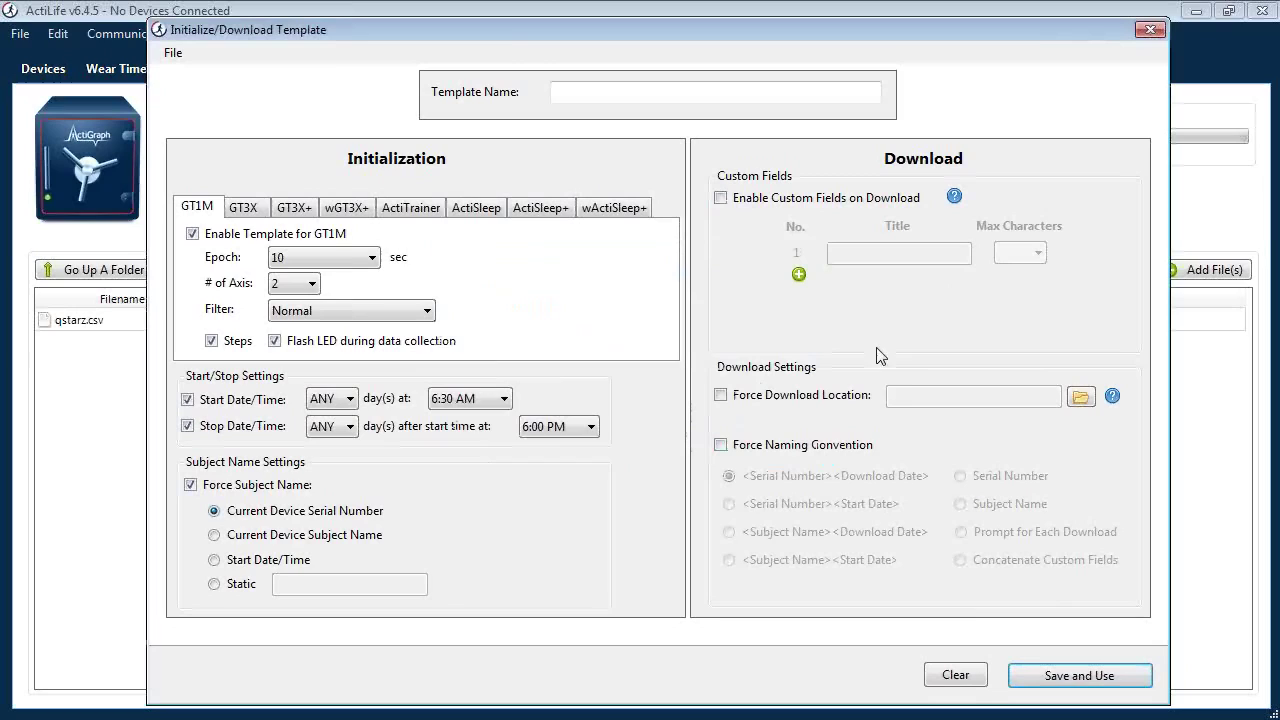
- Force the template's download location to the sleep folder inside webinar Dec 14
click(721, 396)
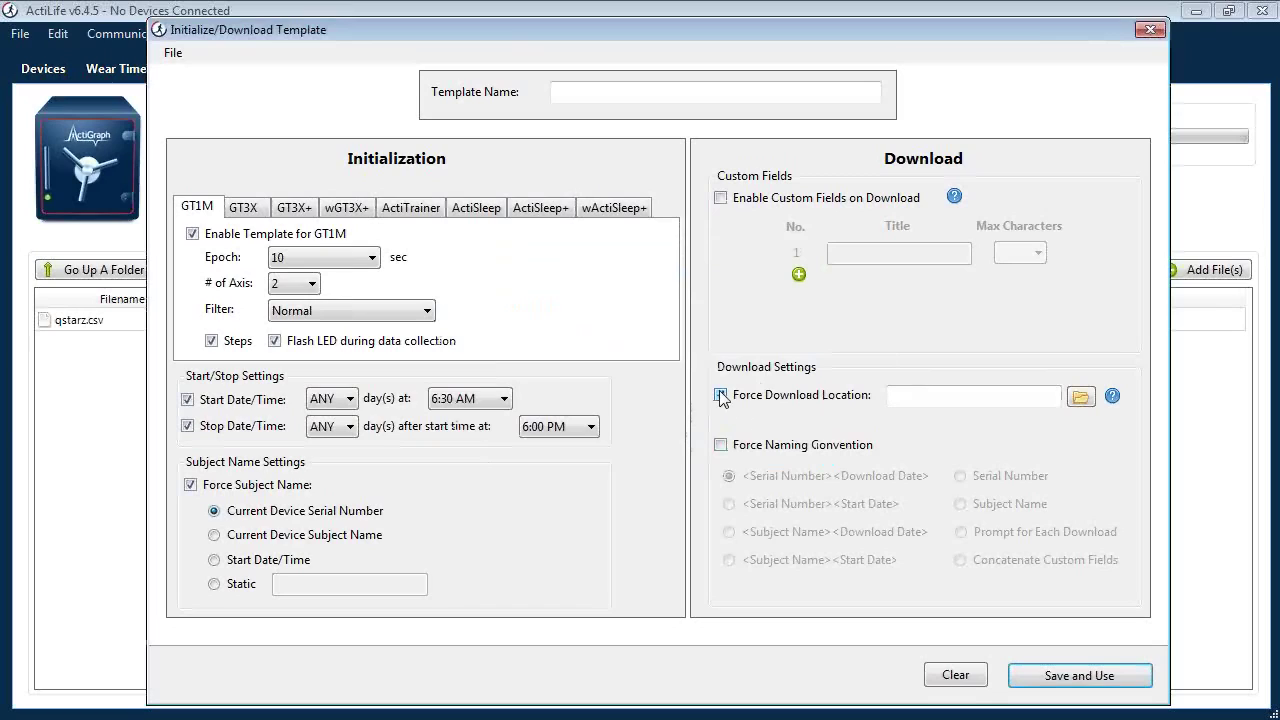
click(927, 397)
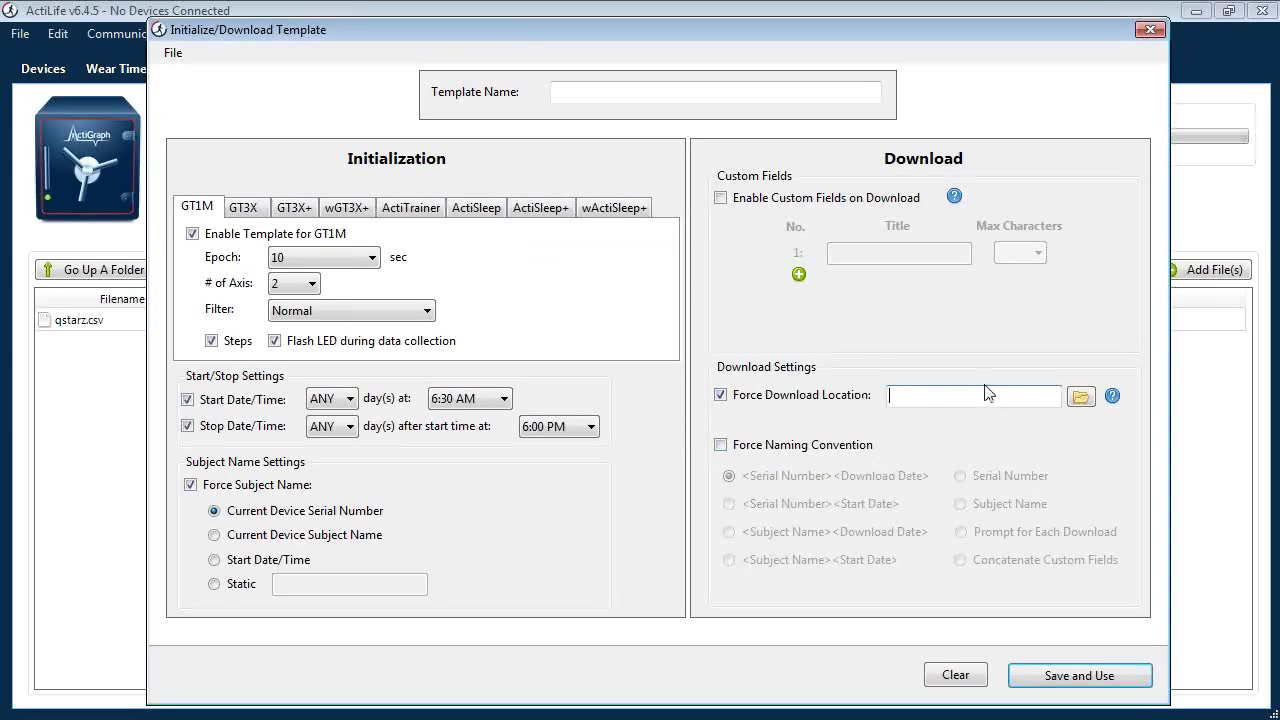
click(1081, 397)
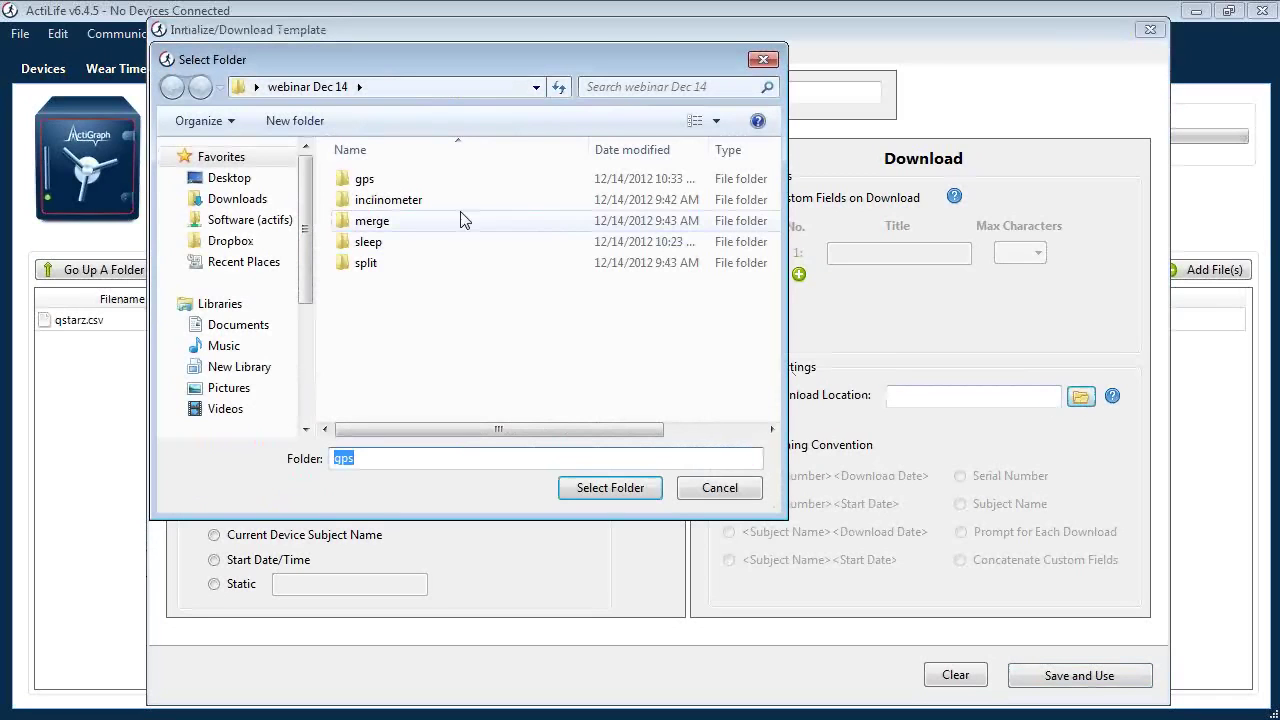
double_click(370, 244)
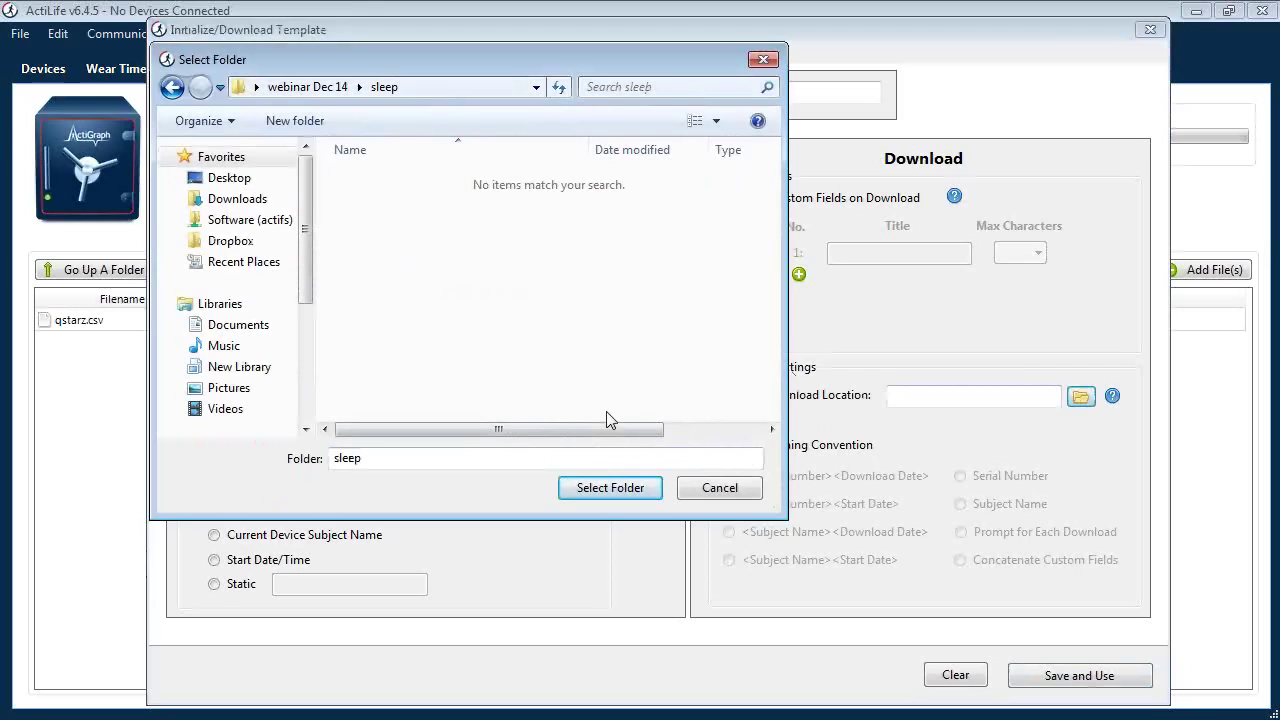
click(607, 491)
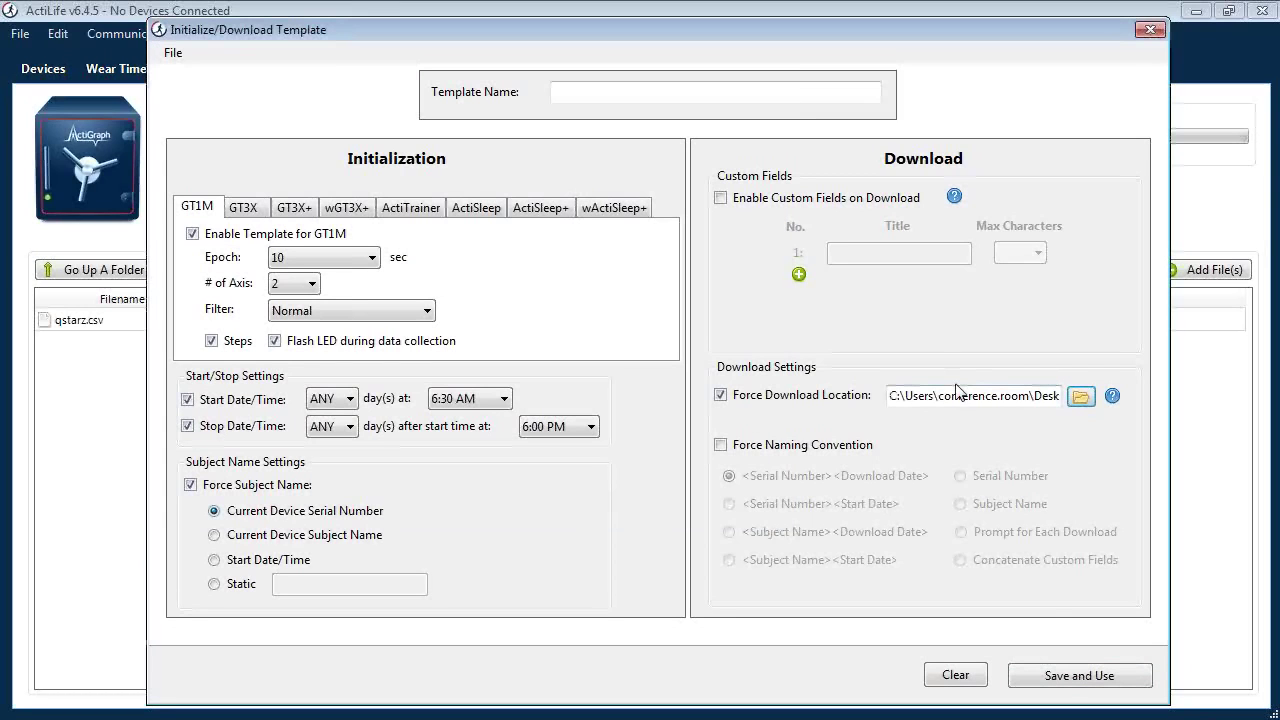
click(1064, 680)
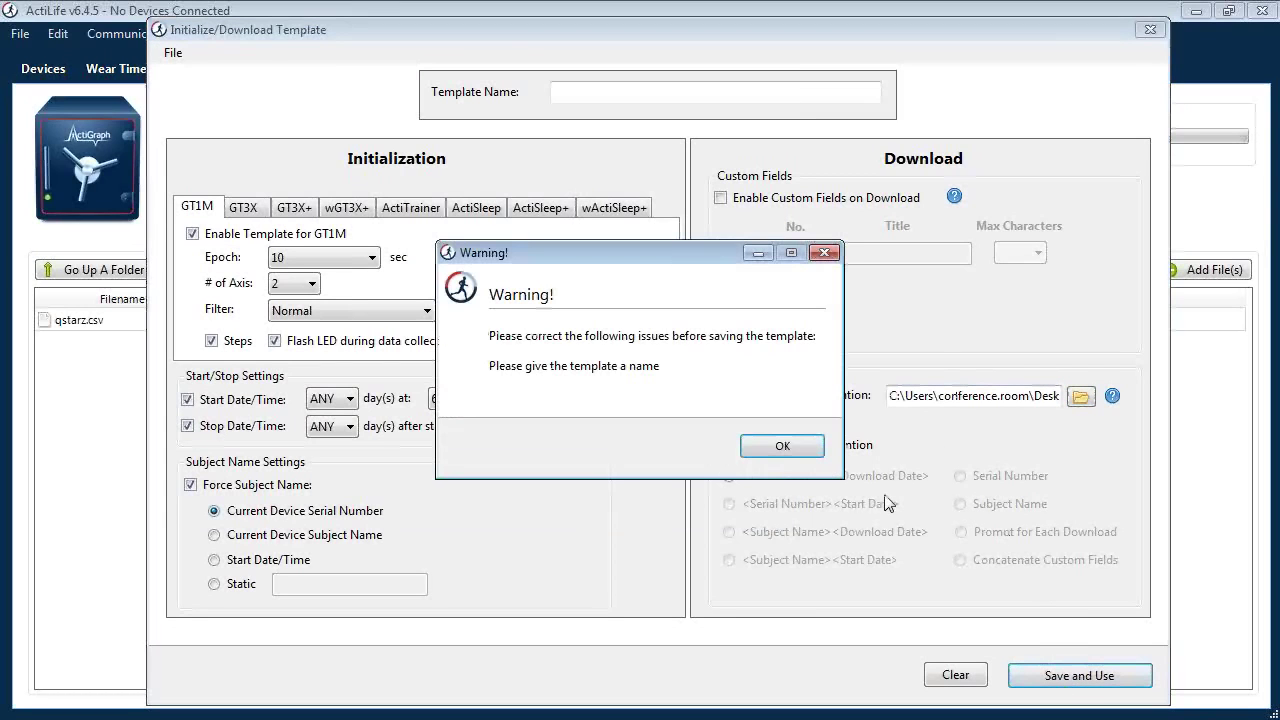
click(808, 448)
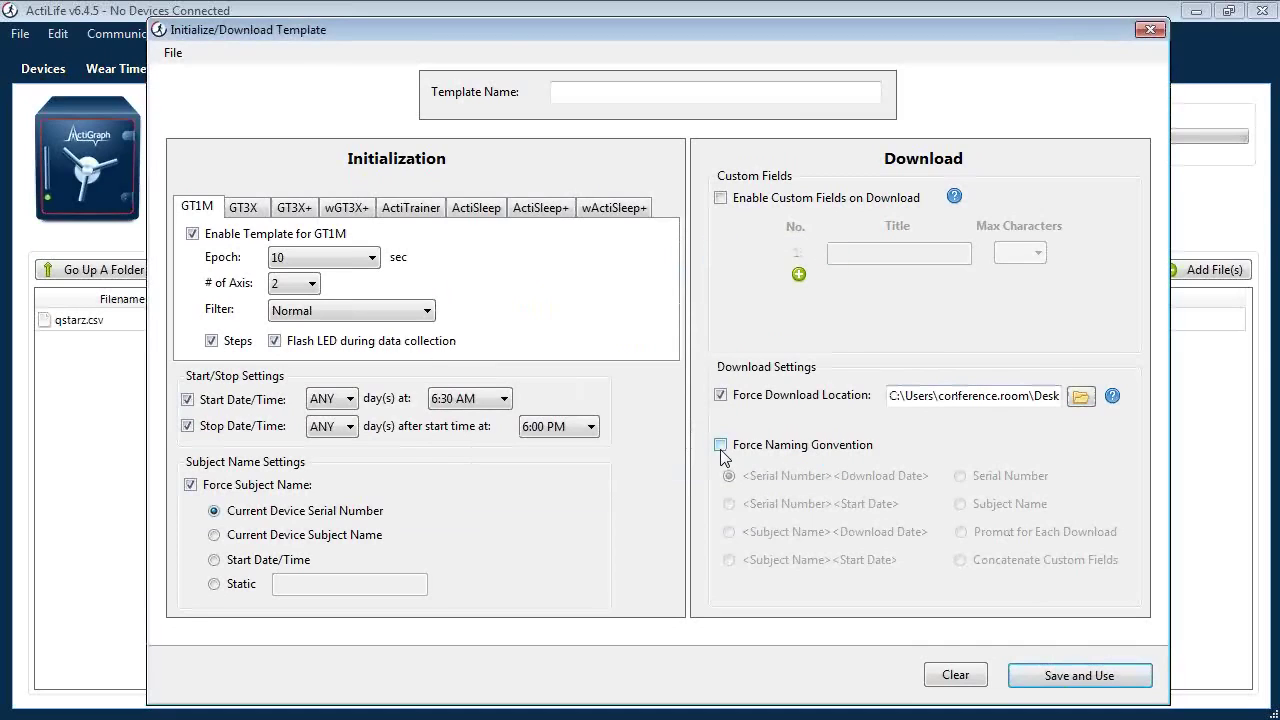
click(722, 199)
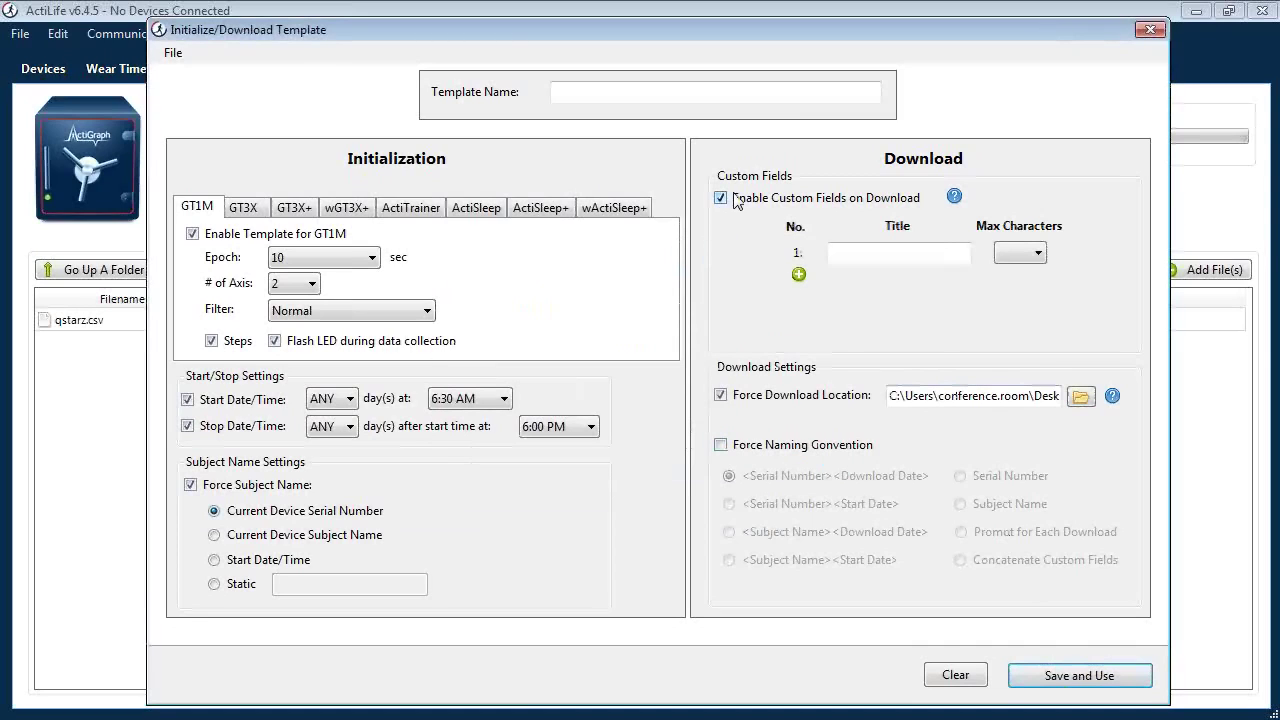
click(721, 199)
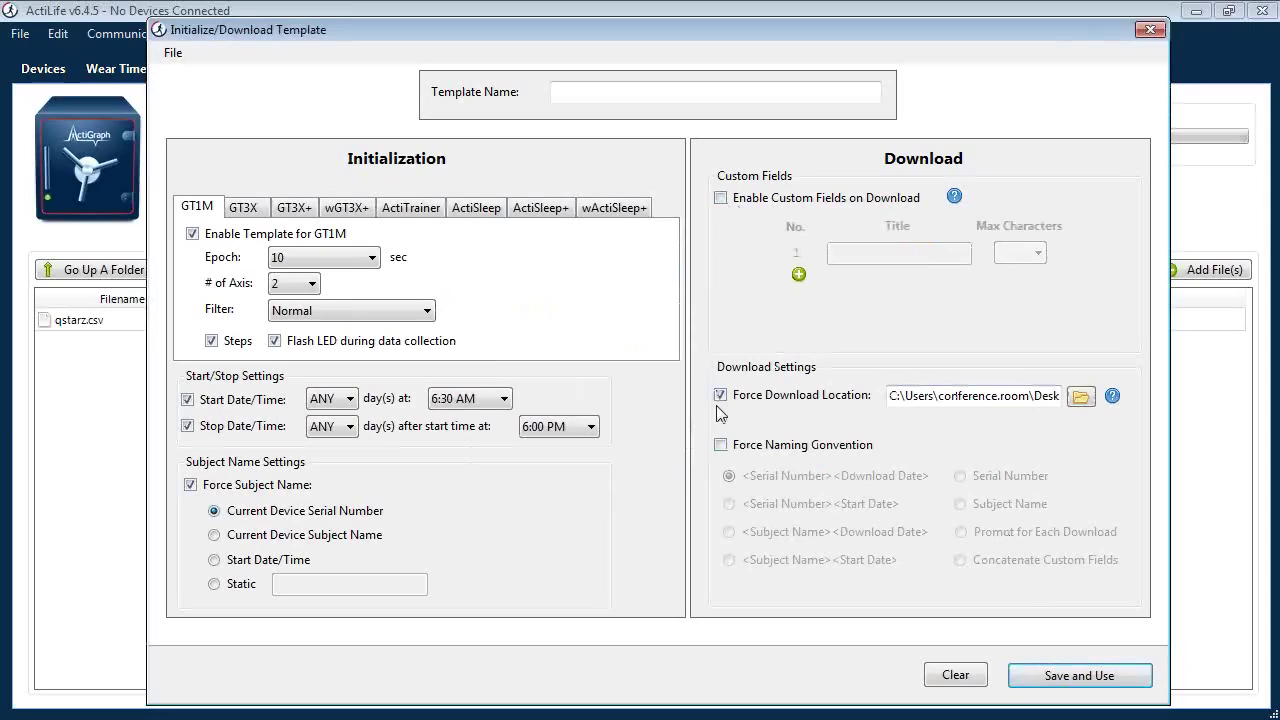
- Name the template Ejemplo and save it for use as an AGT file named ejemplo in the gps folder
click(580, 91)
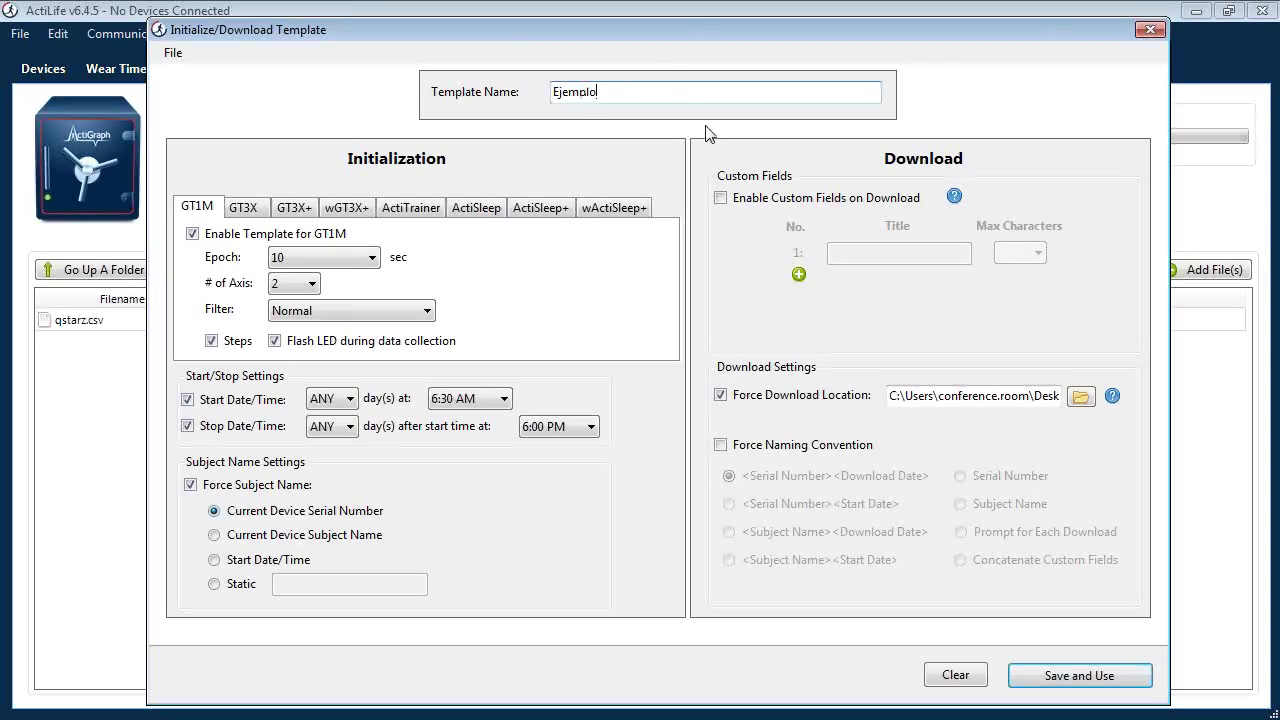
click(1046, 678)
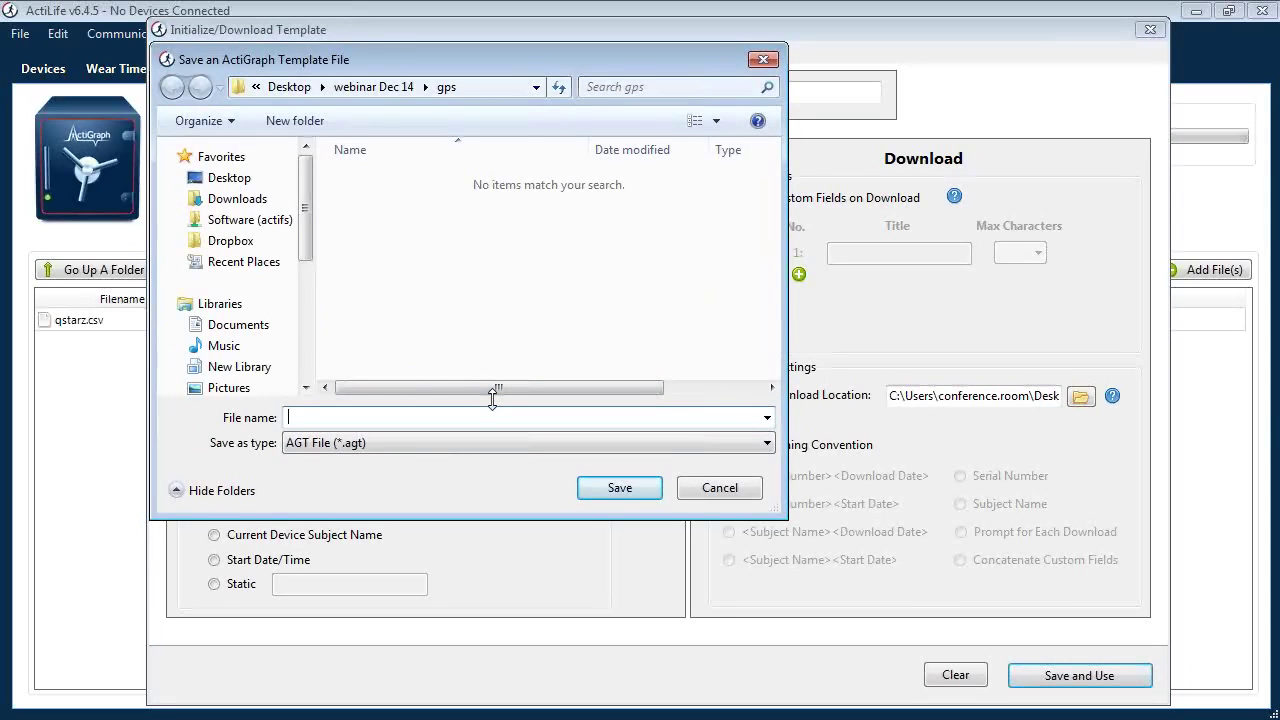
text(ejemple)
key(BackSpace)
text(o)
click(608, 486)
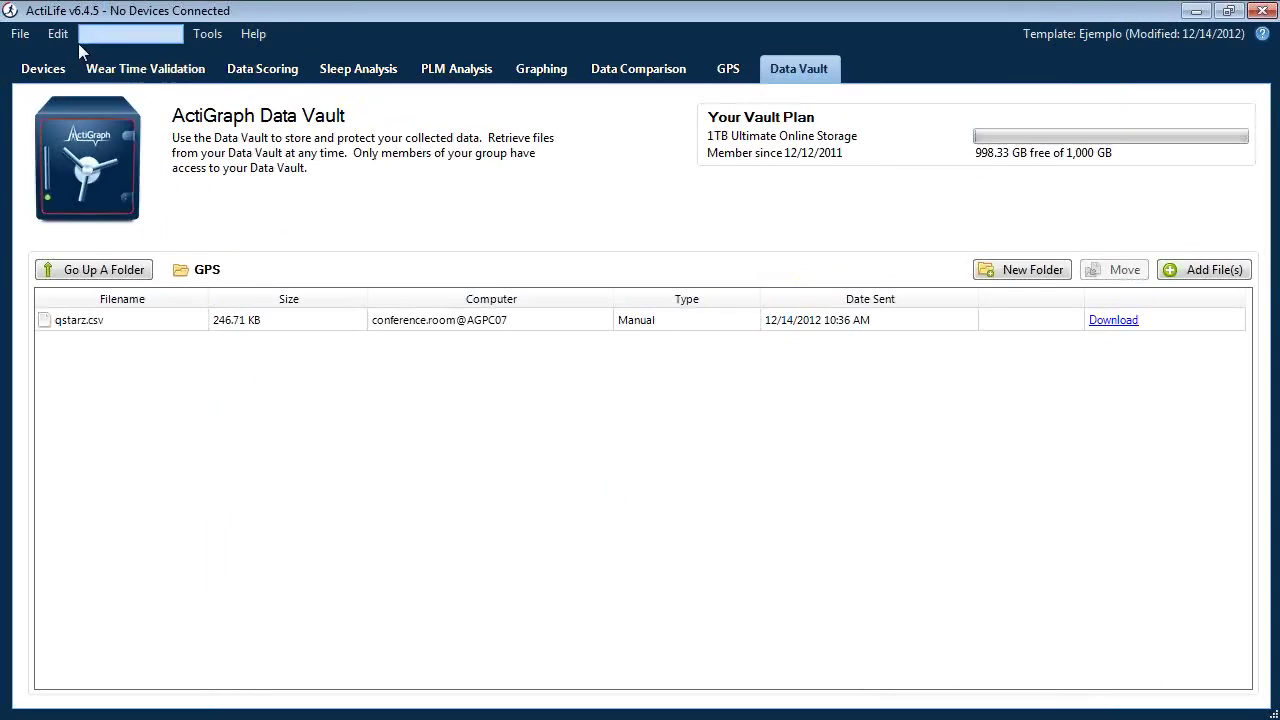
click(30, 37)
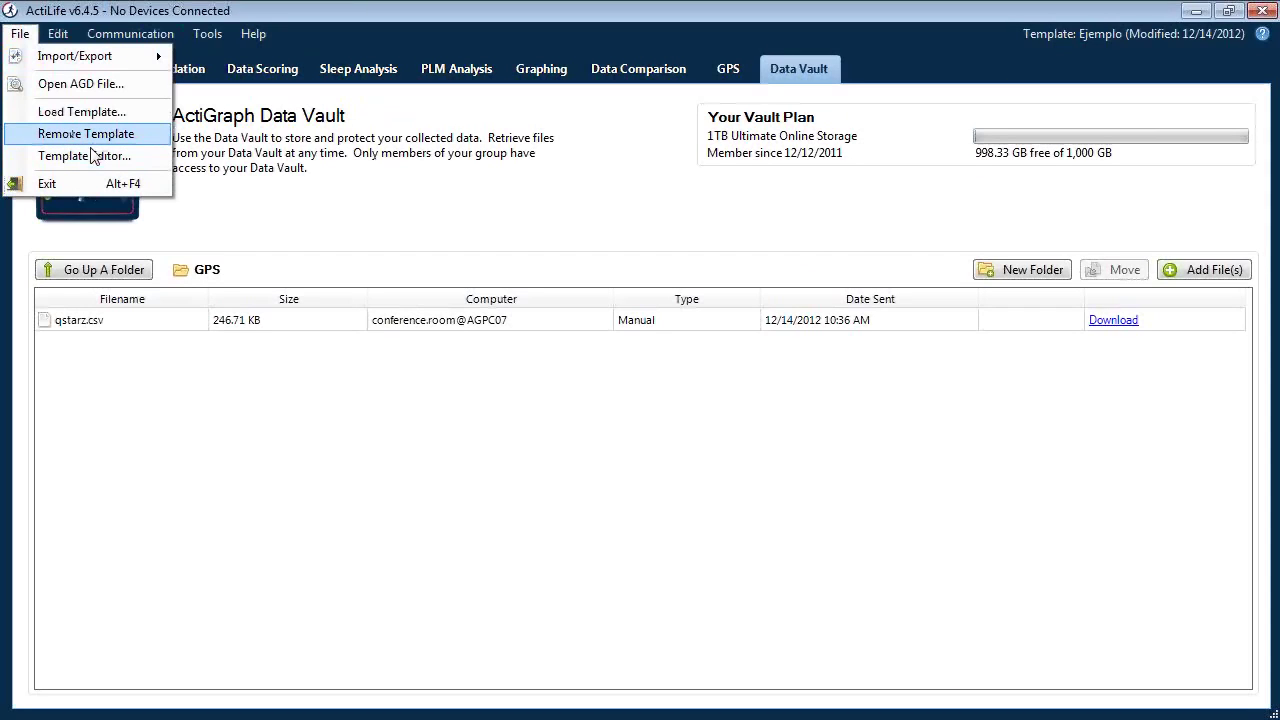
click(1104, 84)
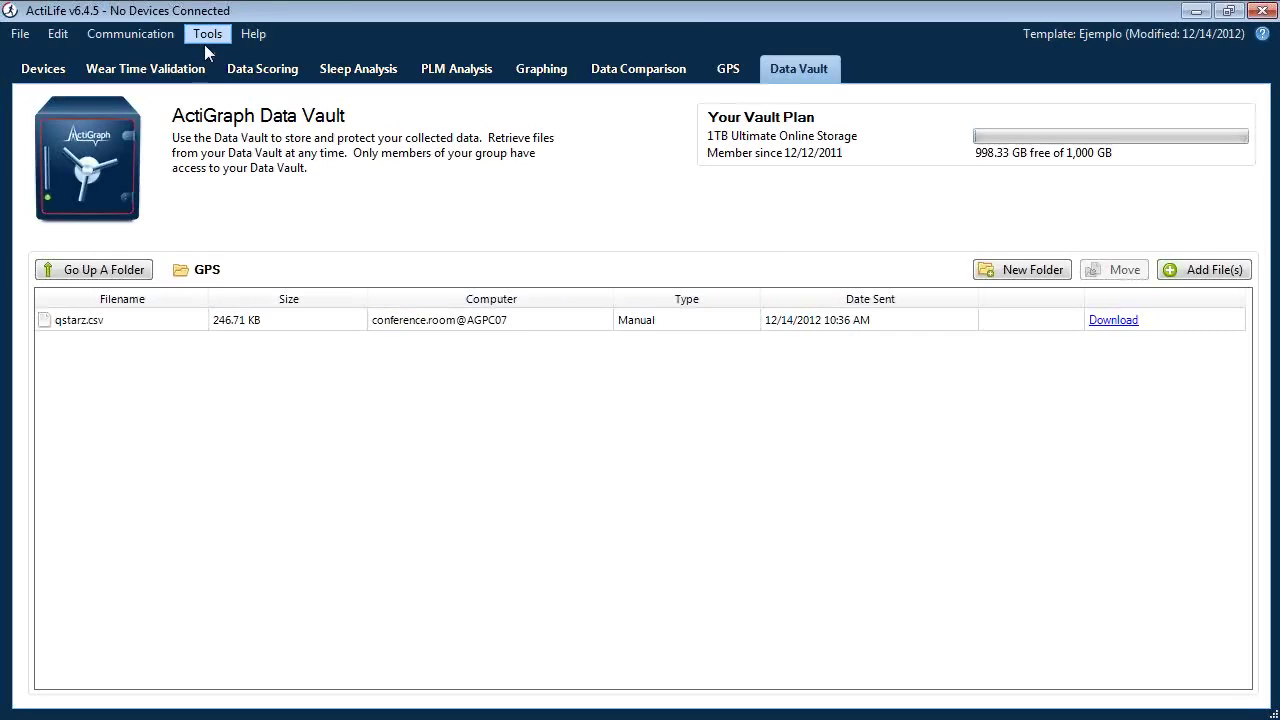
- Start an AGD merge and load the "full device 160sec" AGD file from the merge folder as Dataset #1
click(205, 36)
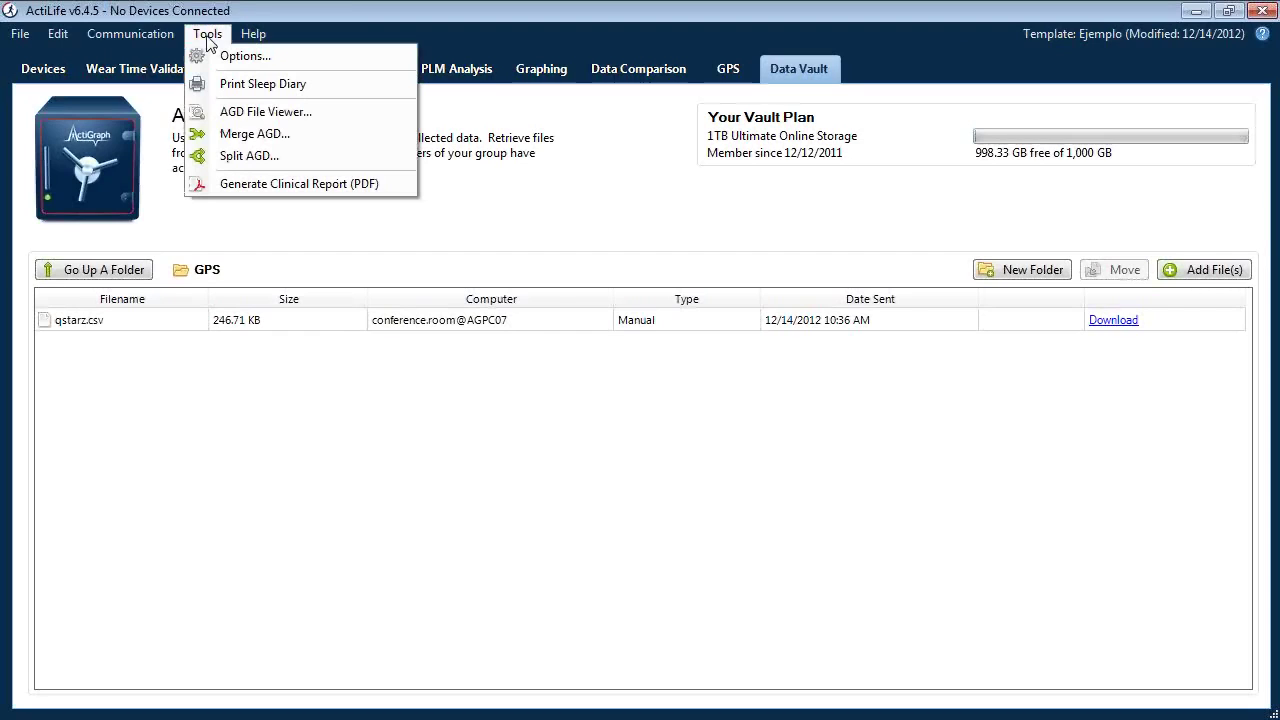
click(291, 142)
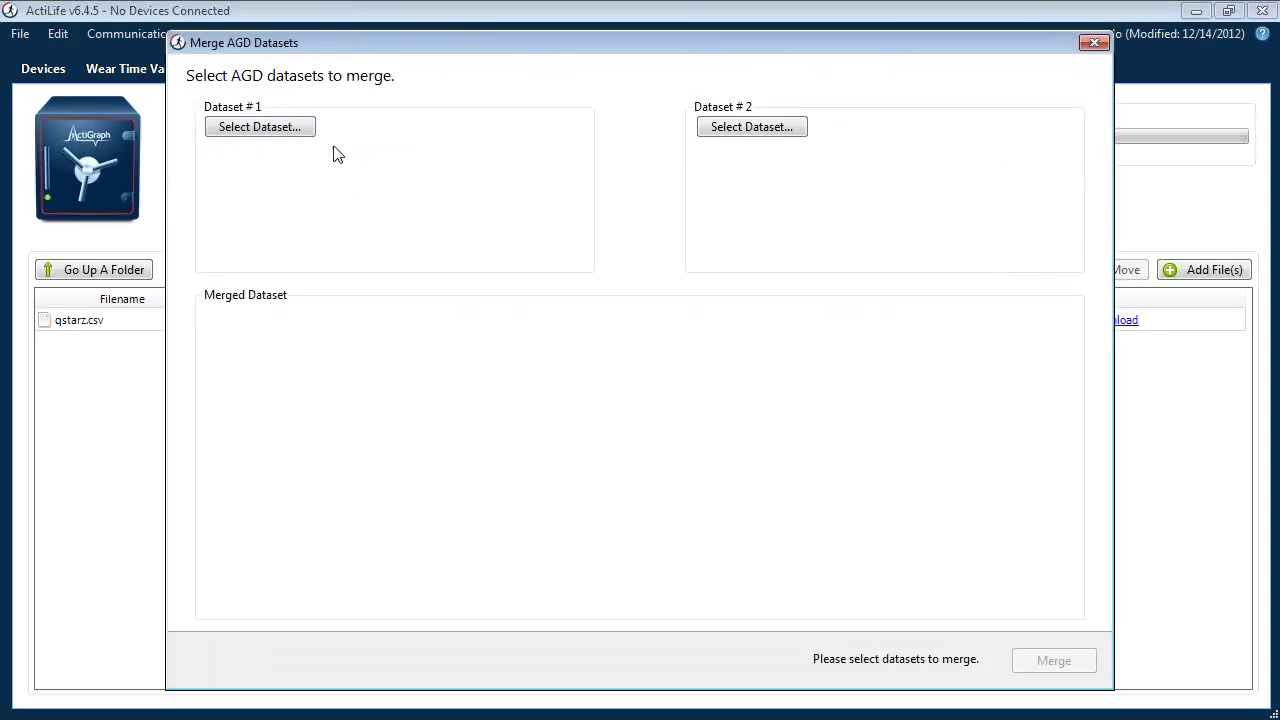
mouse_move(437, 37)
mouse_down()
mouse_move(436, 5)
mouse_move(449, 33)
mouse_up()
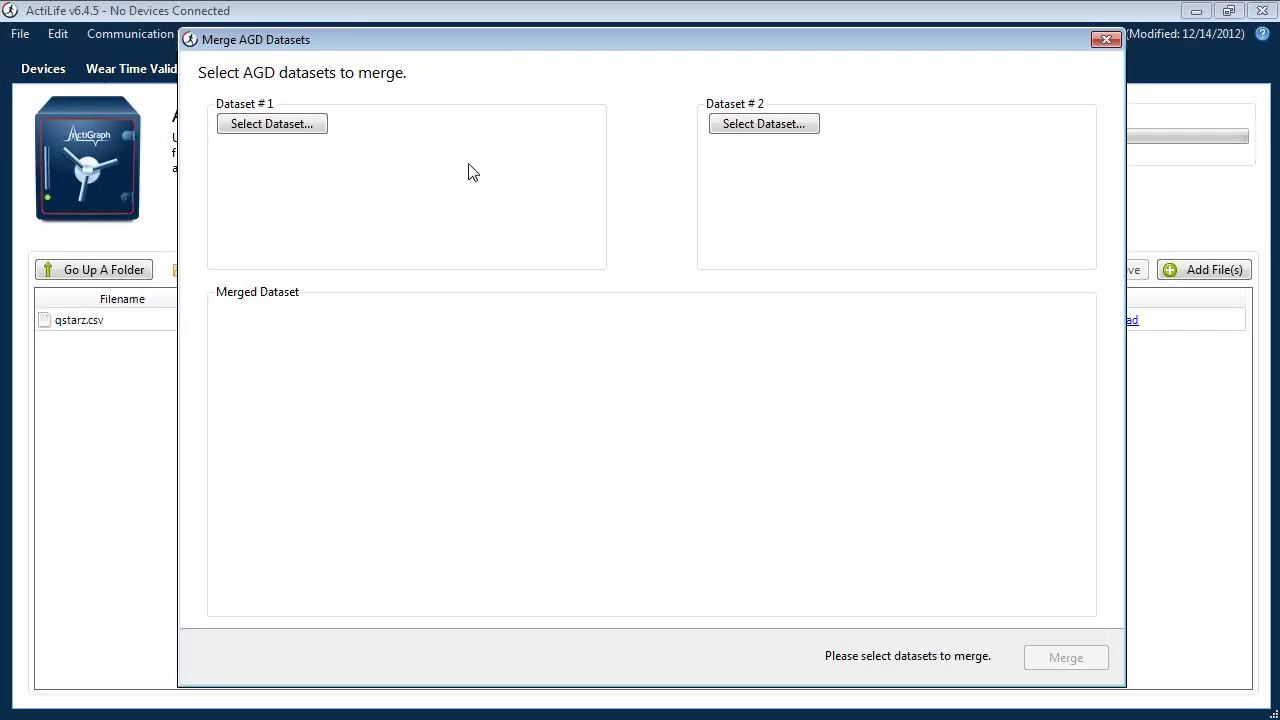
click(300, 128)
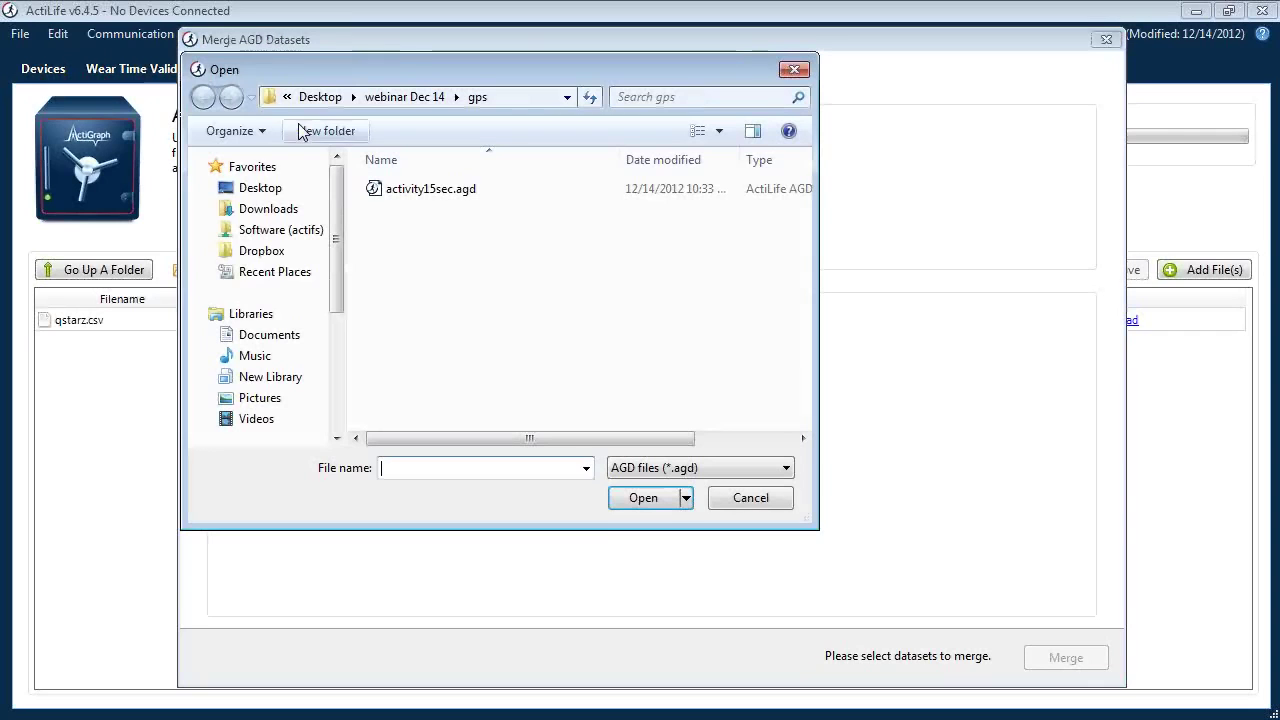
click(420, 96)
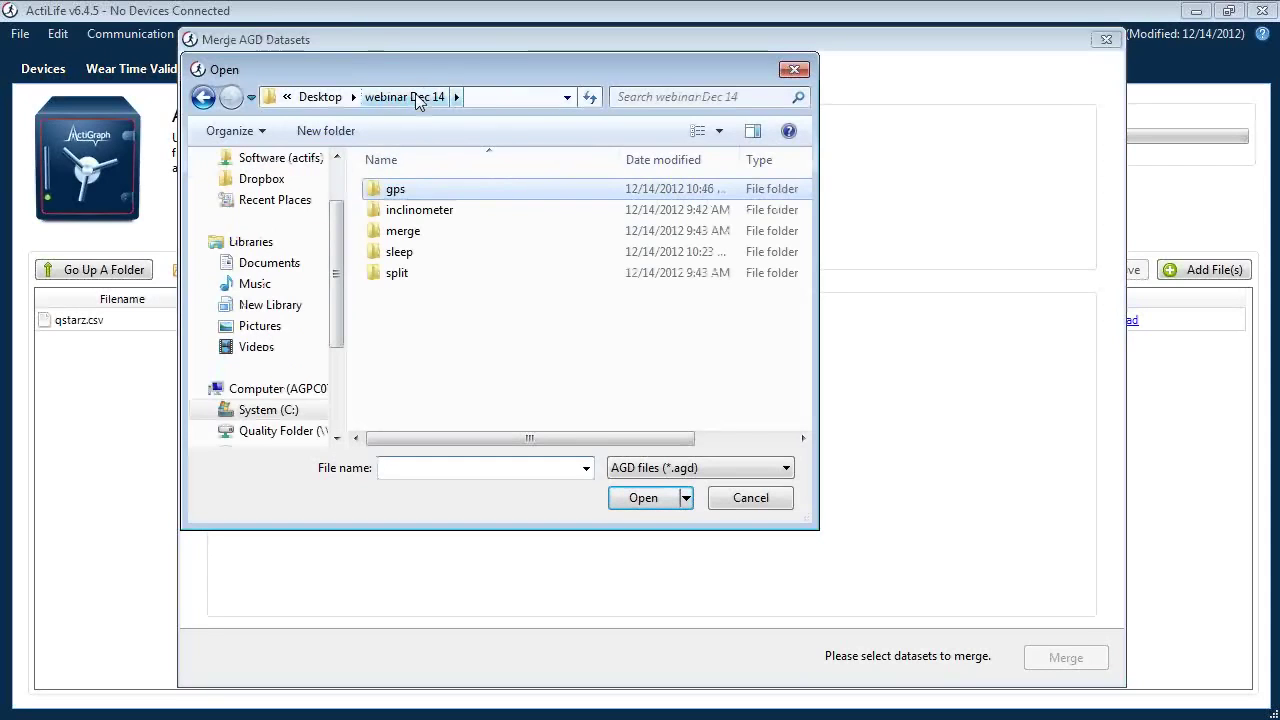
double_click(425, 231)
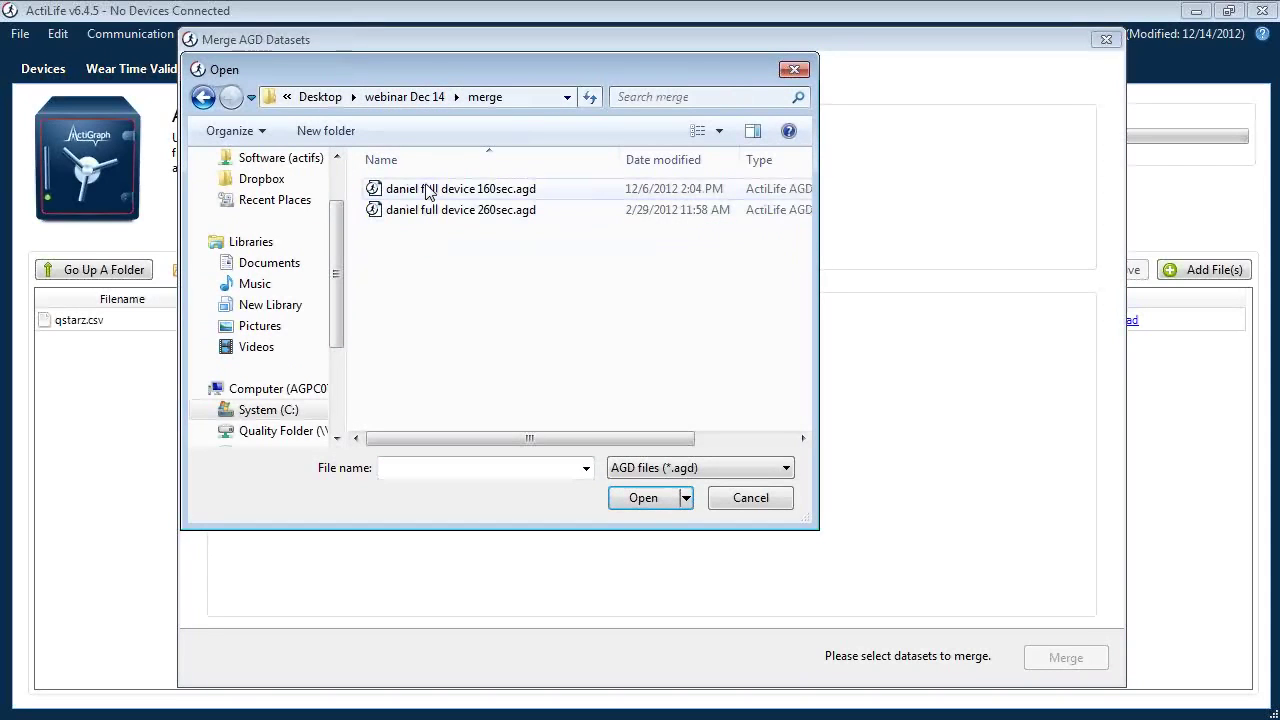
click(427, 190)
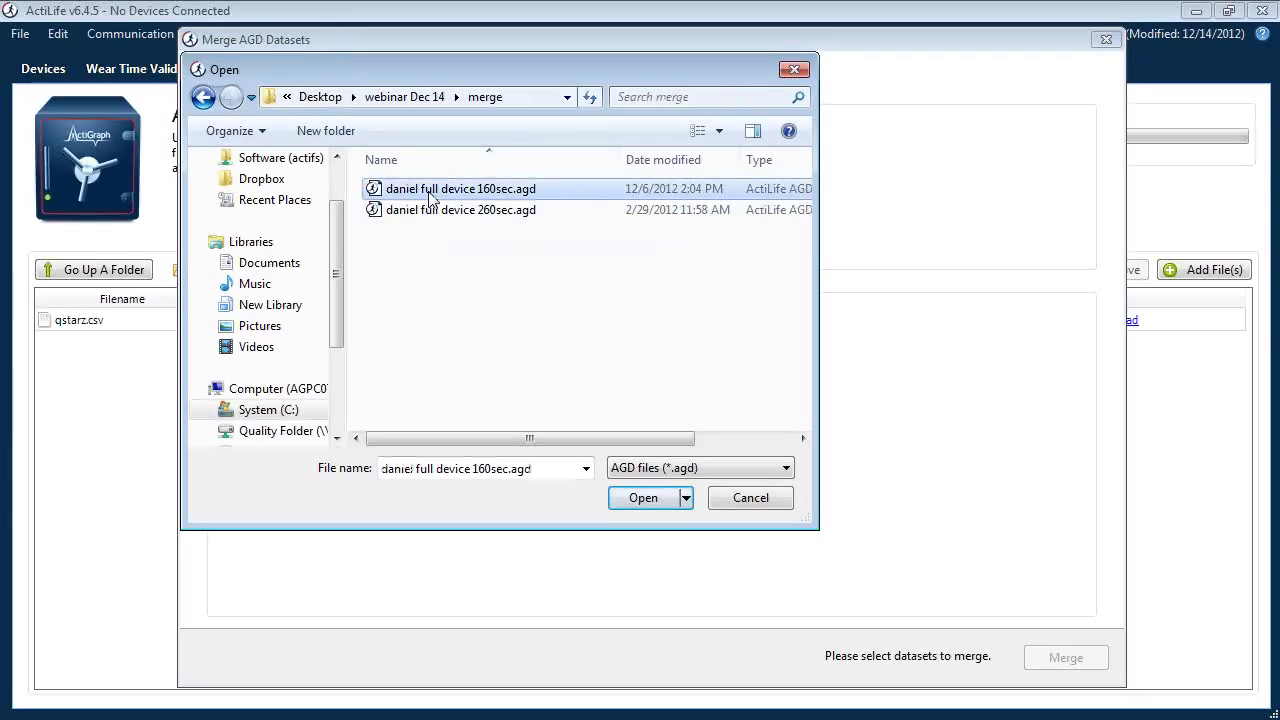
click(642, 498)
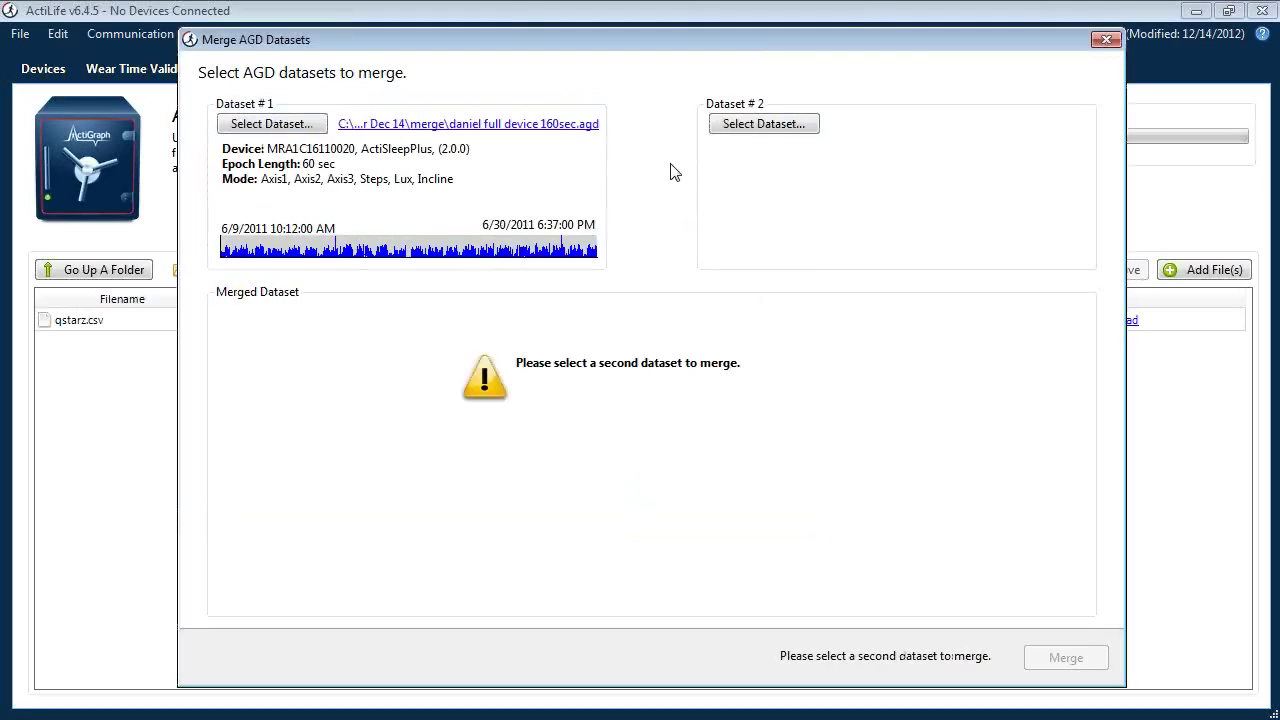
- Load the "full device 260sec" AGD file from the merge folder as Dataset #2
click(763, 125)
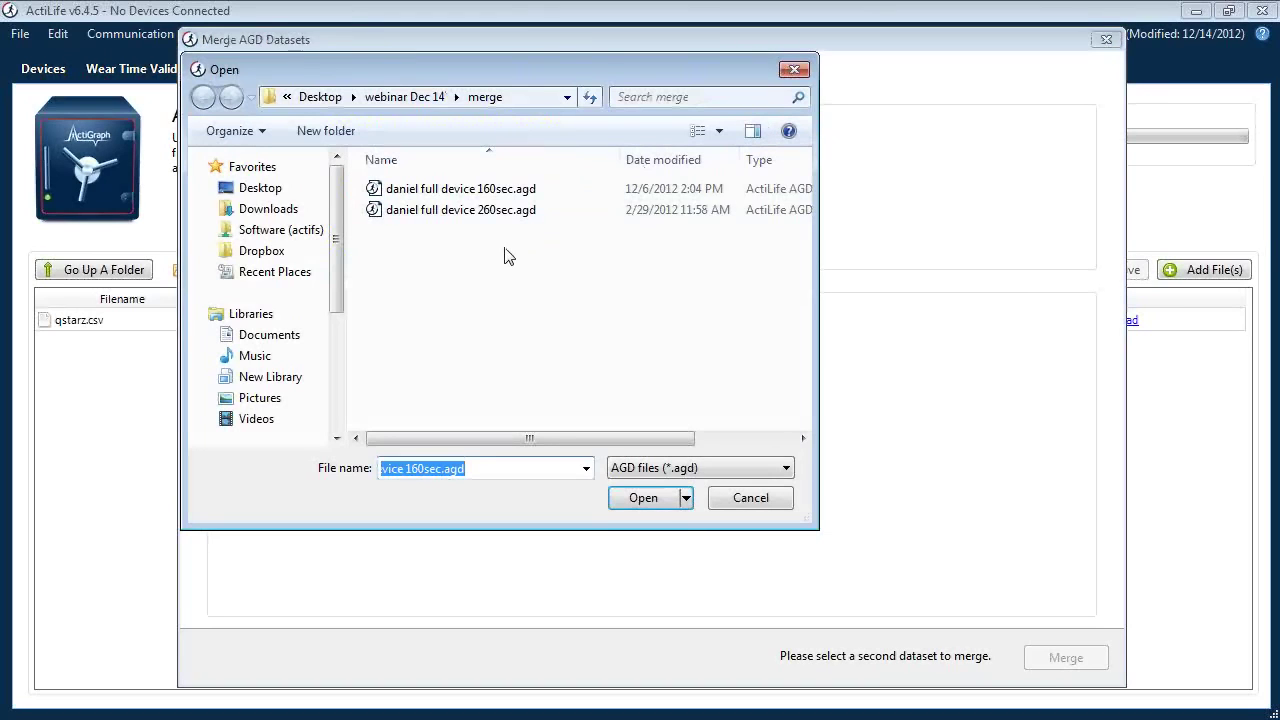
click(482, 214)
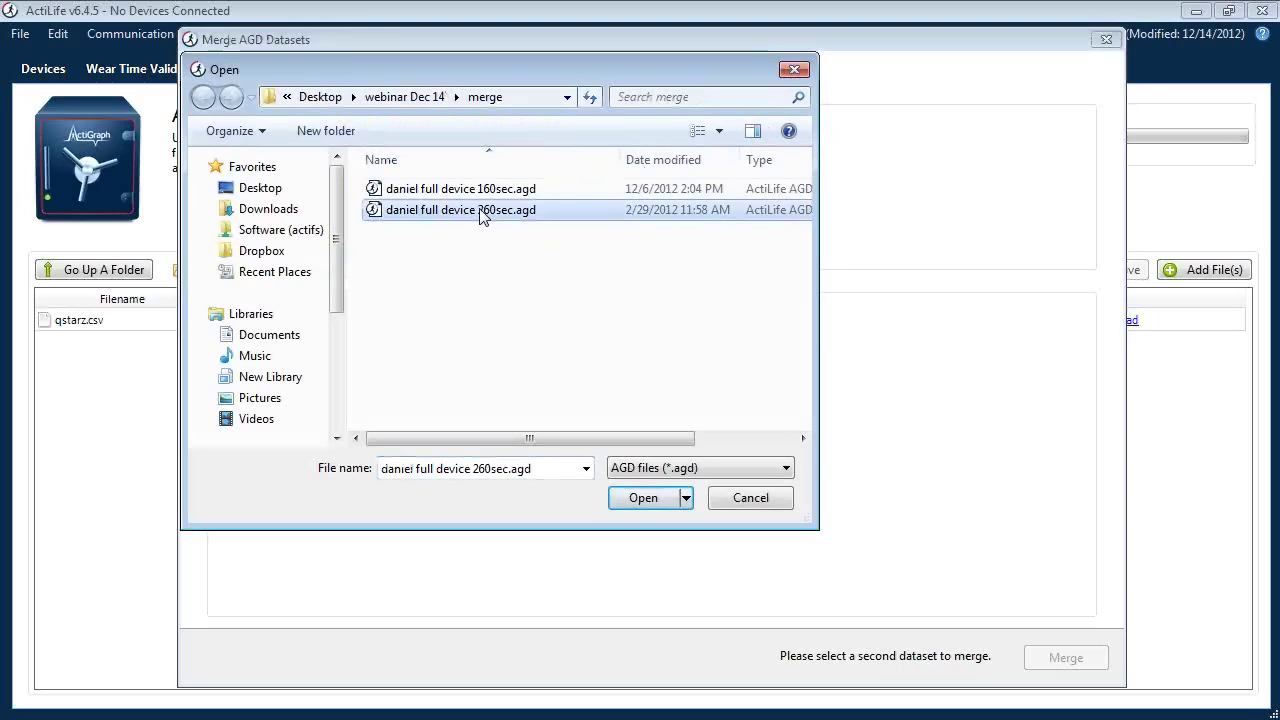
click(641, 499)
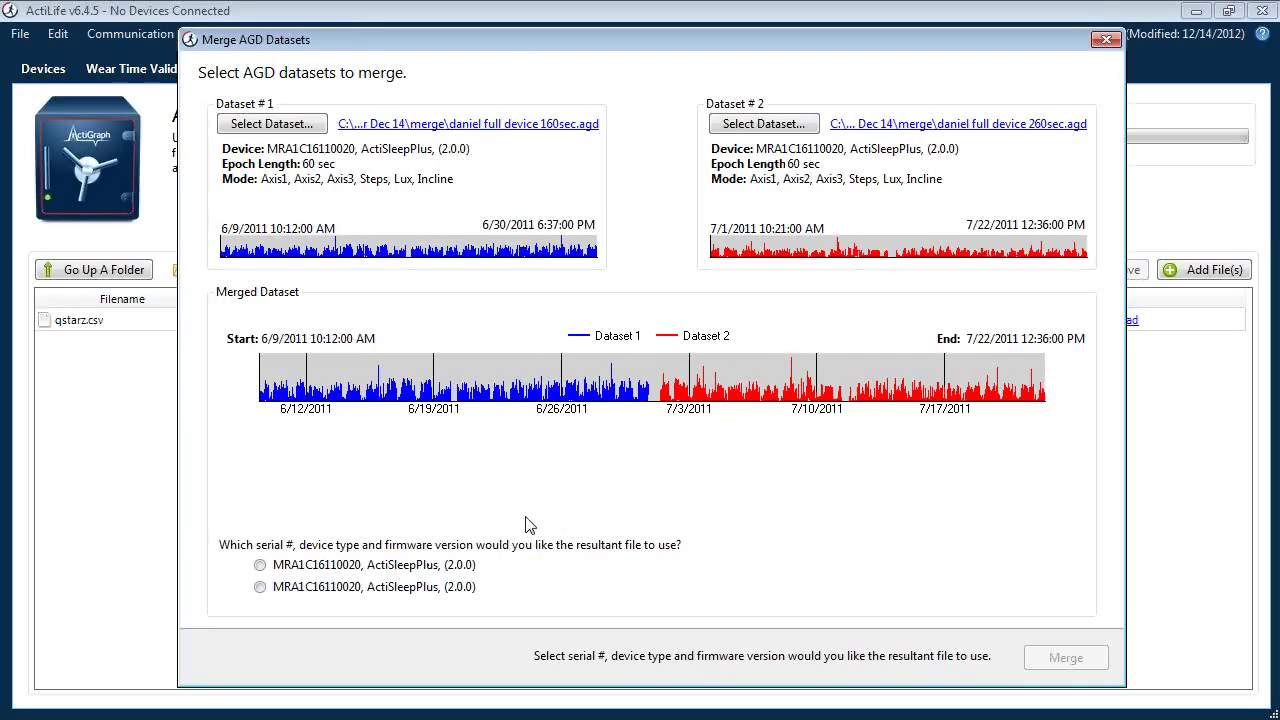
- Merge the two datasets using the first listed serial number, device type and firmware version, saving the result as sample in the merge folder
click(260, 565)
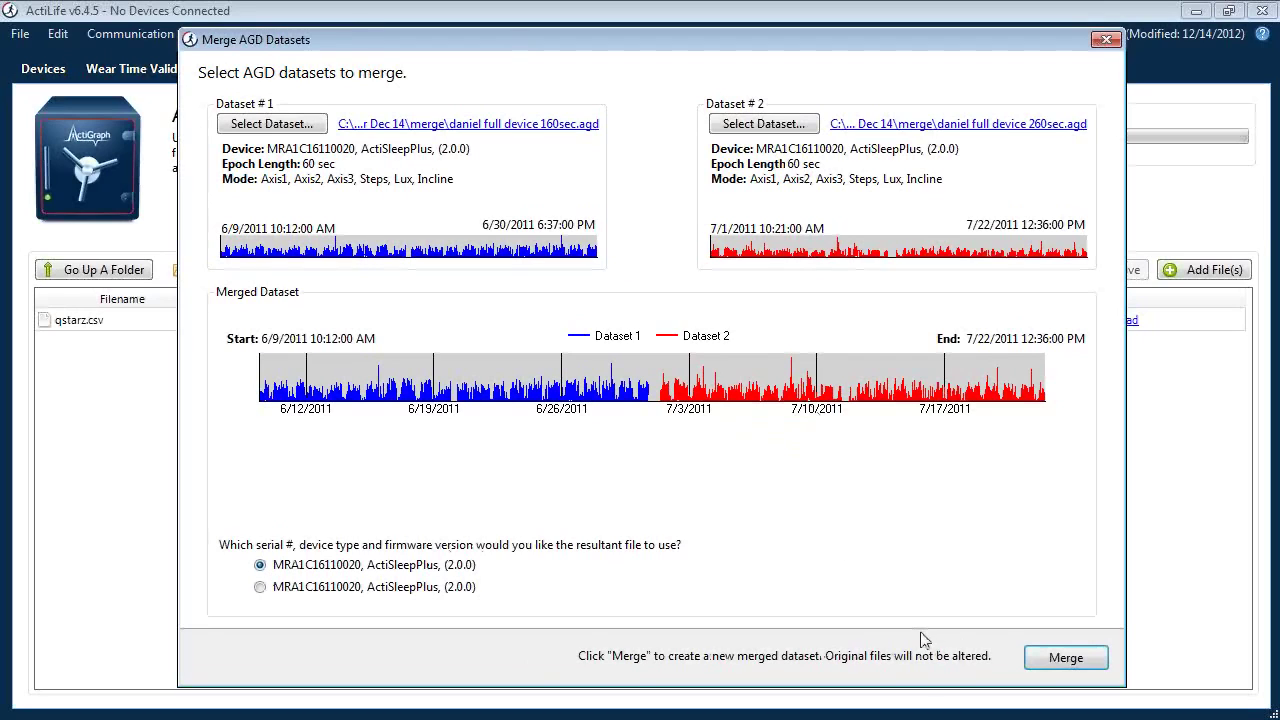
click(1045, 662)
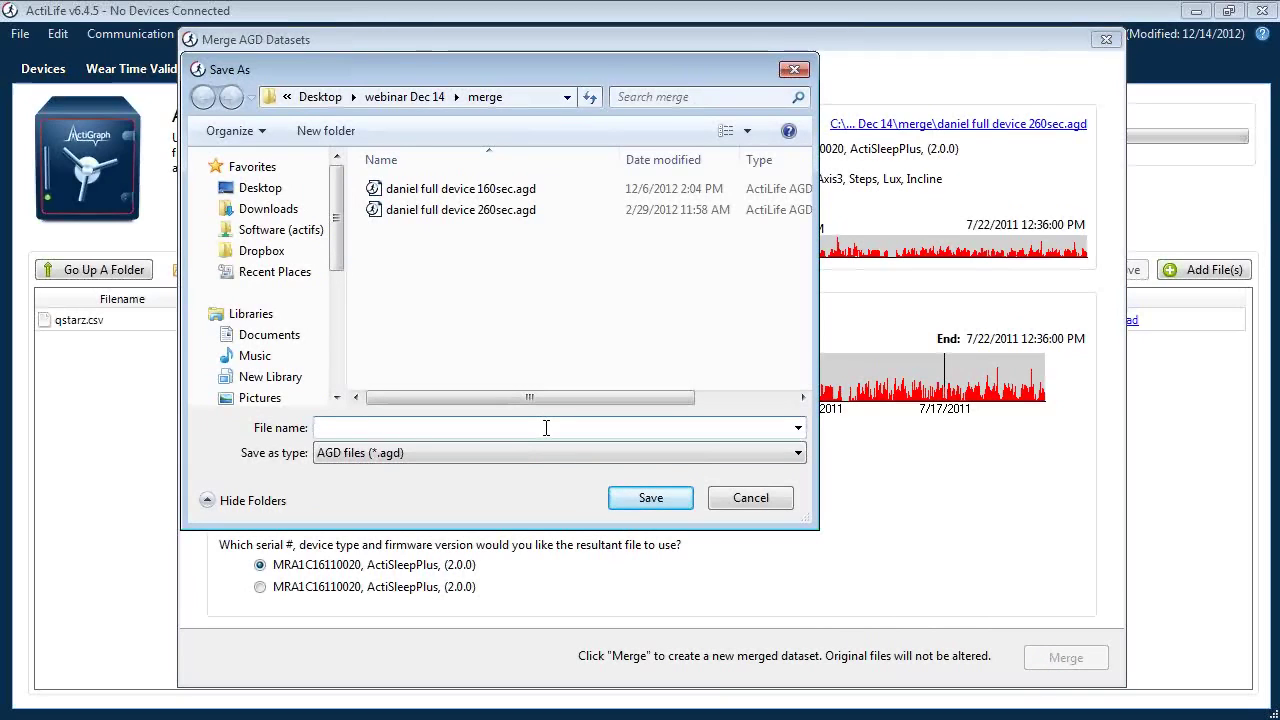
text(sample)
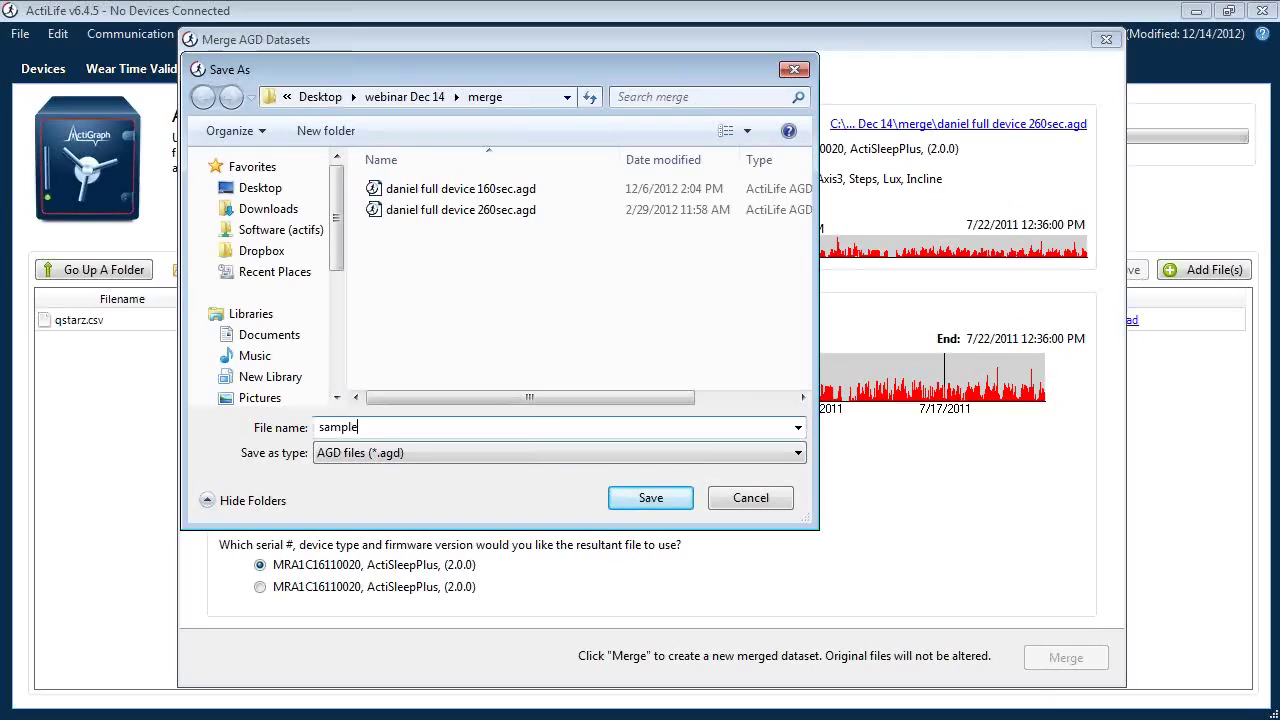
key(Return)
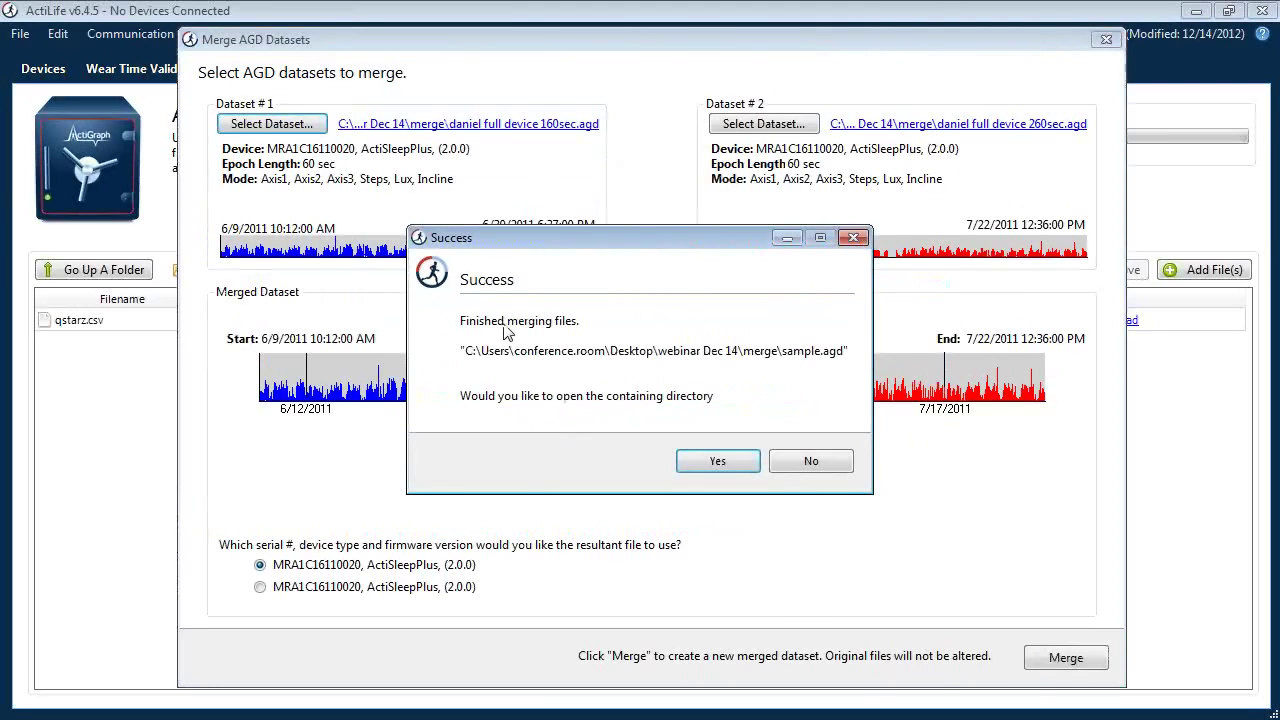
- Open the folder containing the merged file and select sample.agd
click(718, 461)
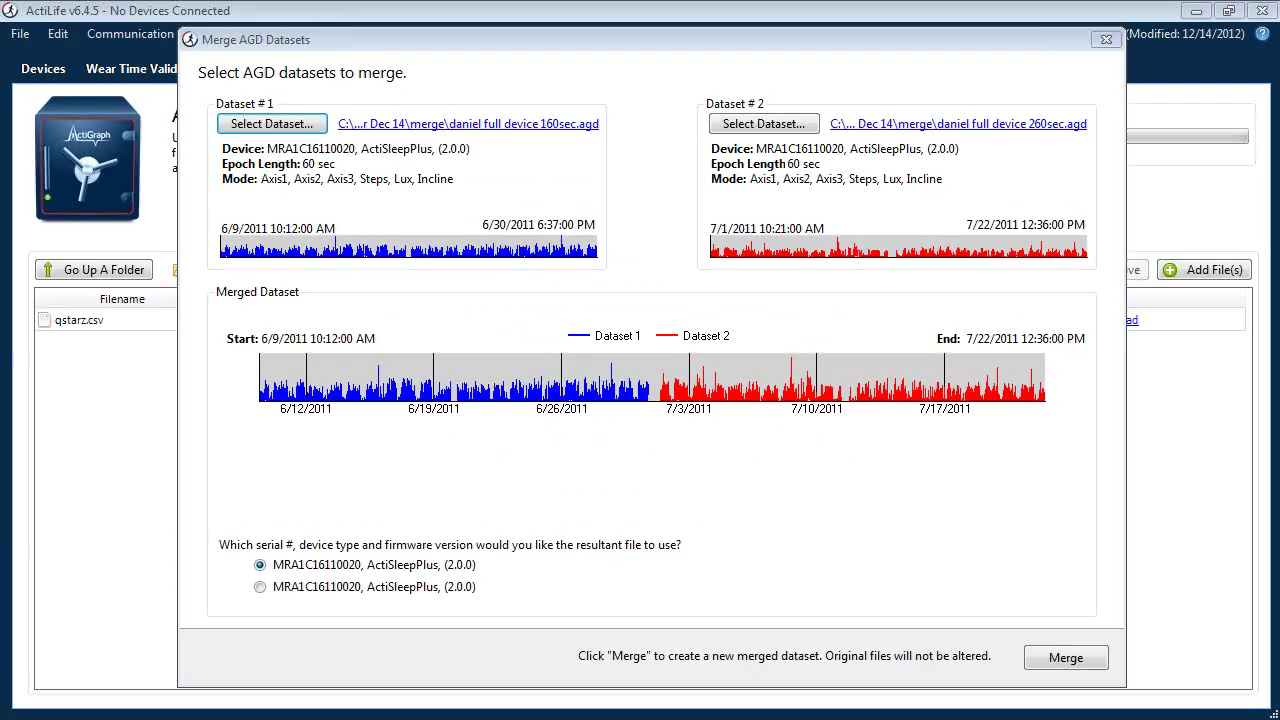
drag(120, 95, 700, 98)
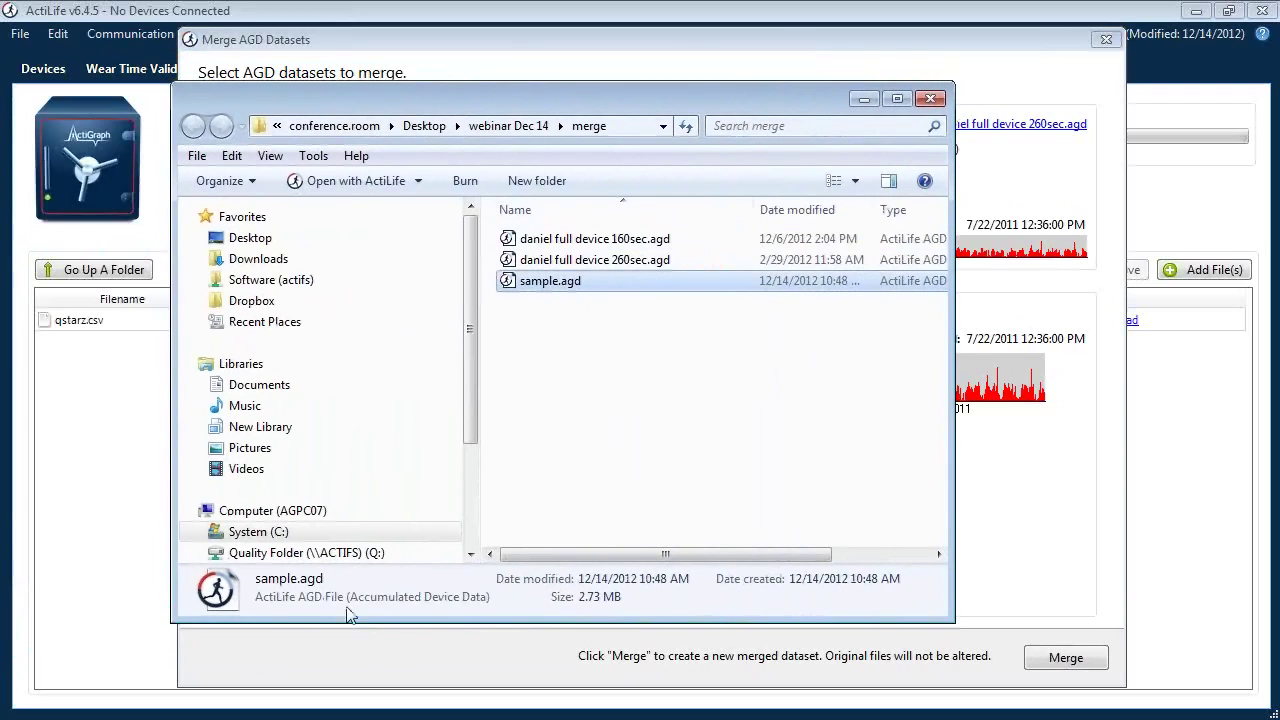
click(597, 283)
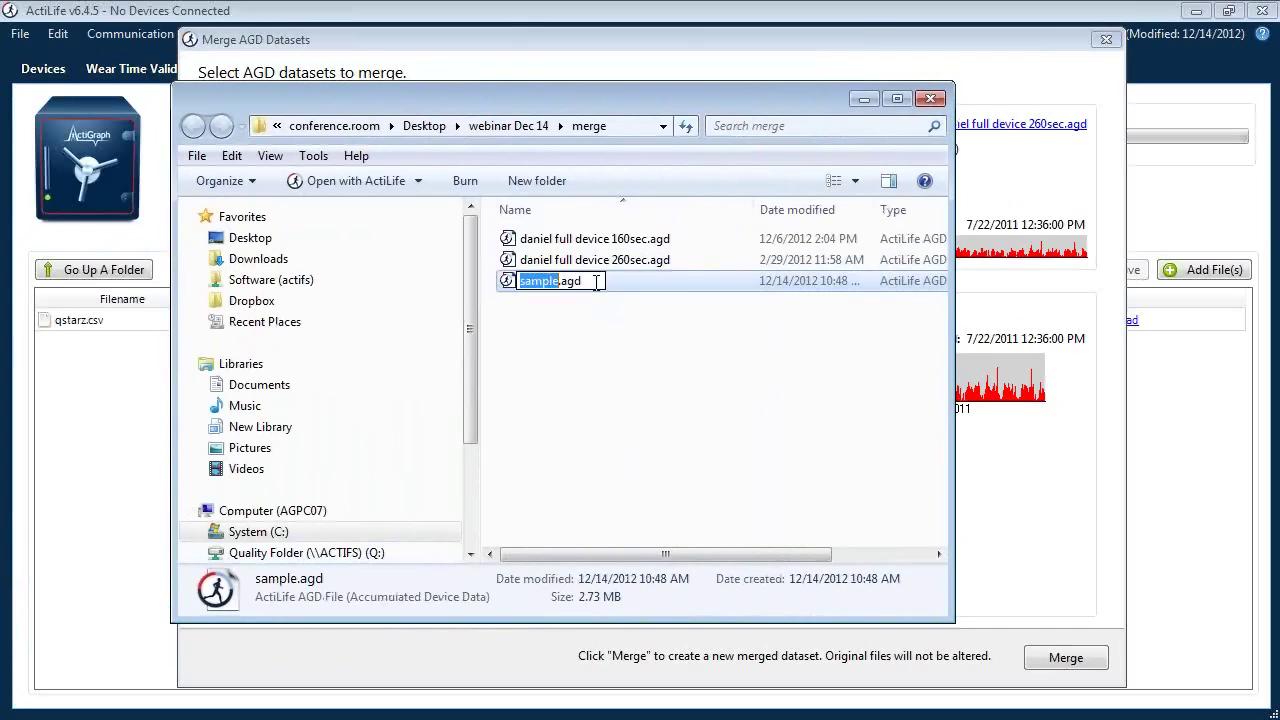
- Open the merged sample.agd in the AGD File Viewer and bring the viewer fully into view
click(617, 318)
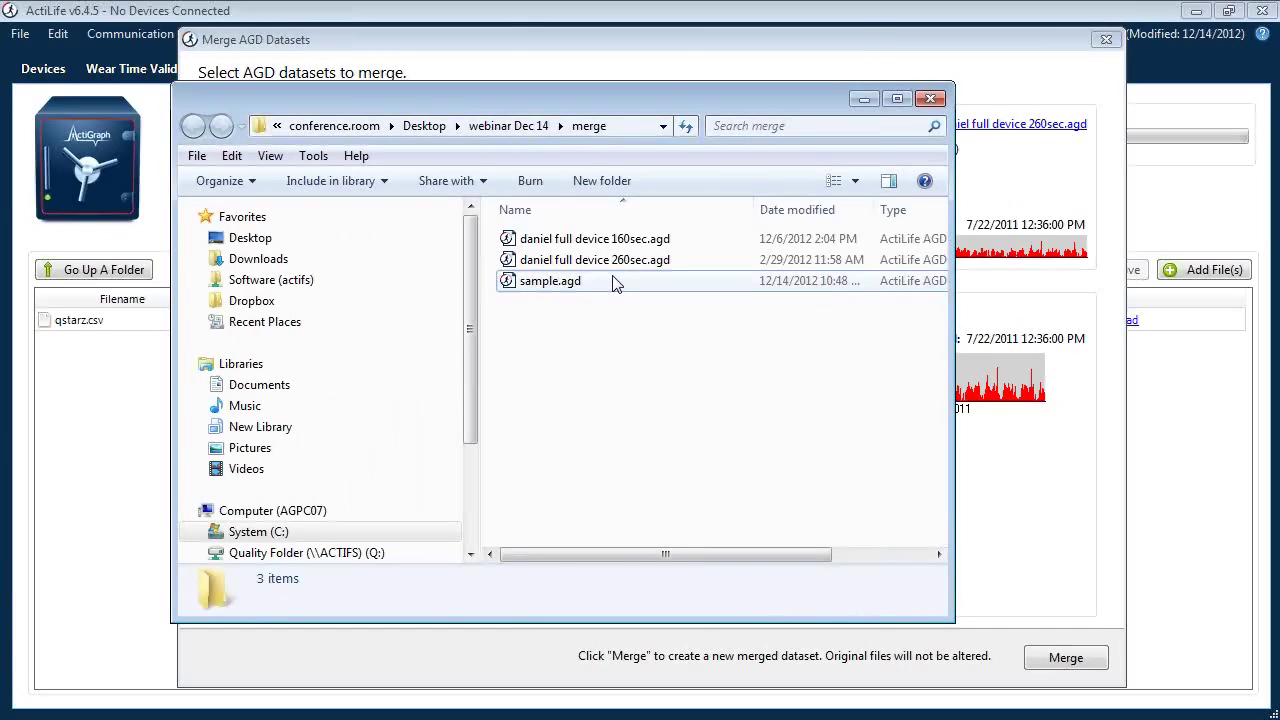
click(615, 284)
double_click(615, 282)
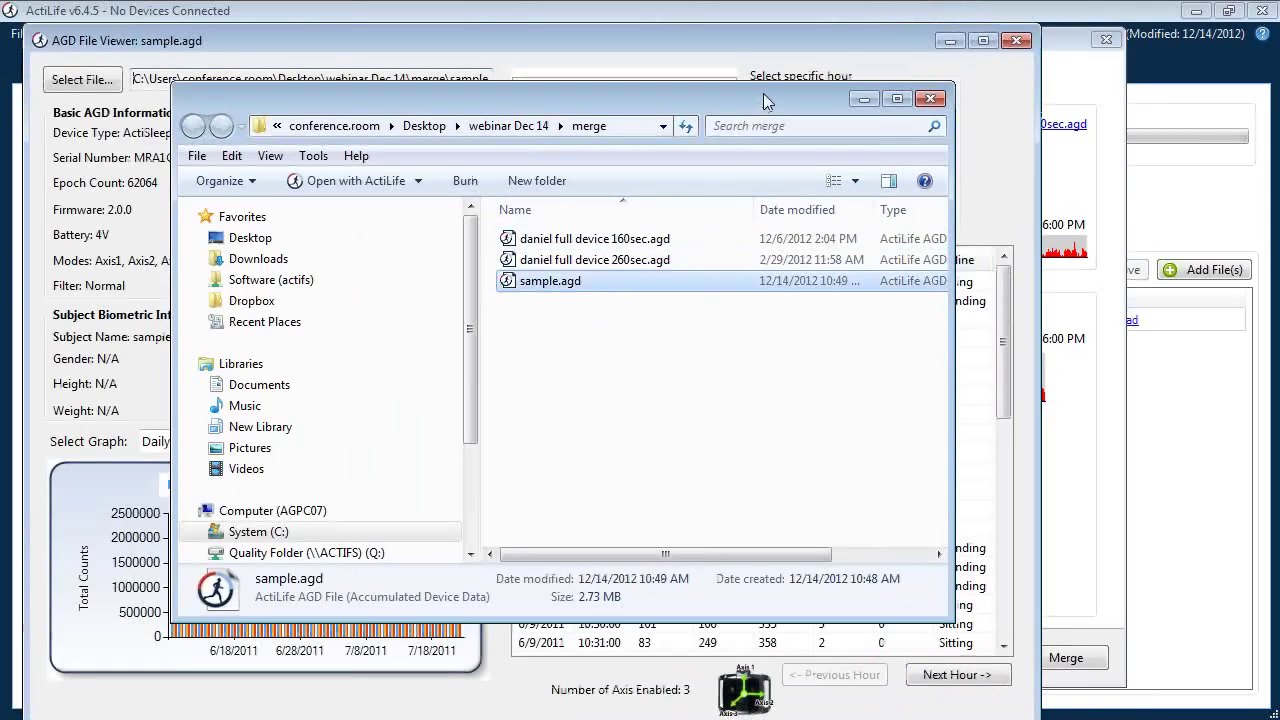
key(super+Down)
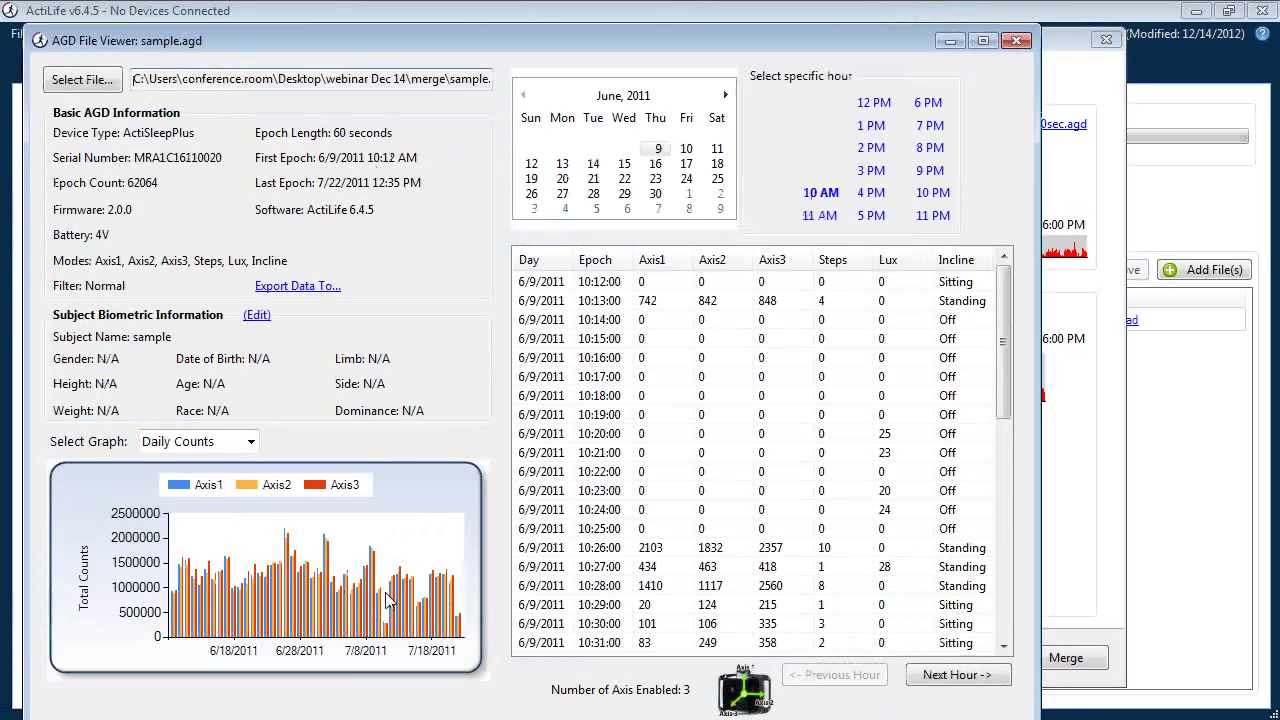
drag(532, 38, 641, 30)
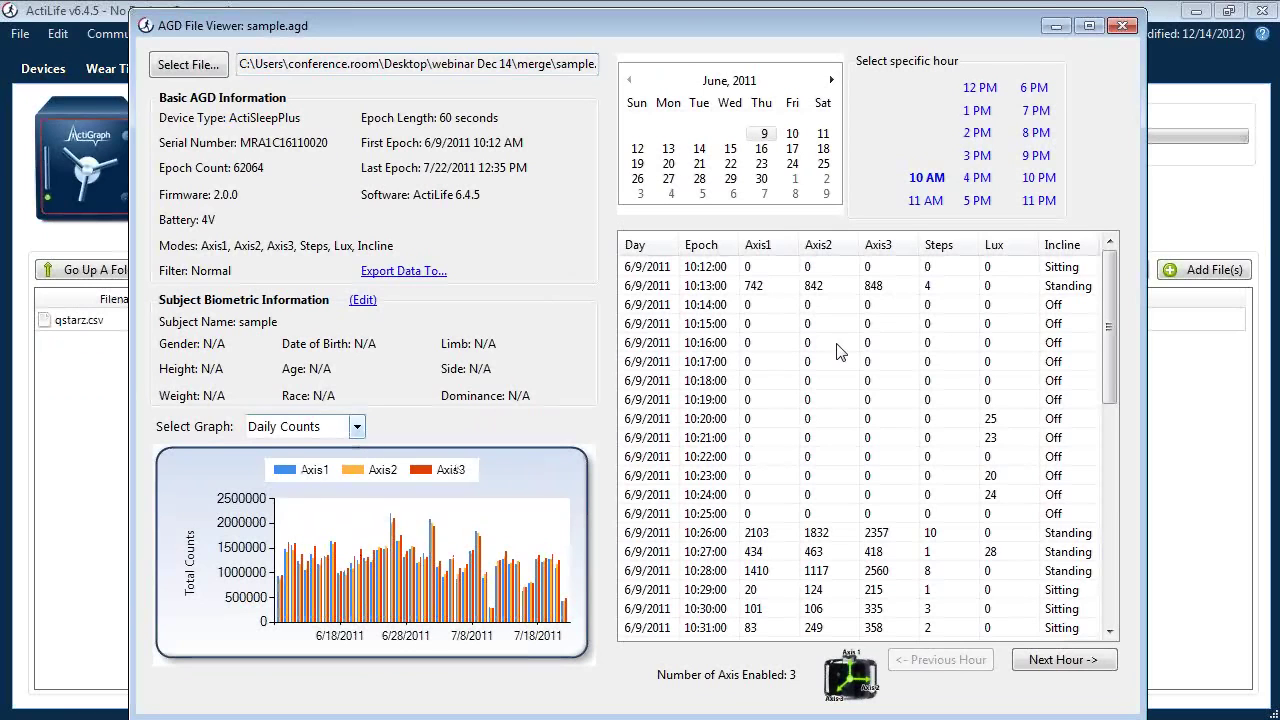
- Examine the merged file's epoch data for the 10 AM hour of 6/9/2011, and close the viewer and merge window
scroll(930, 430, down, 3)
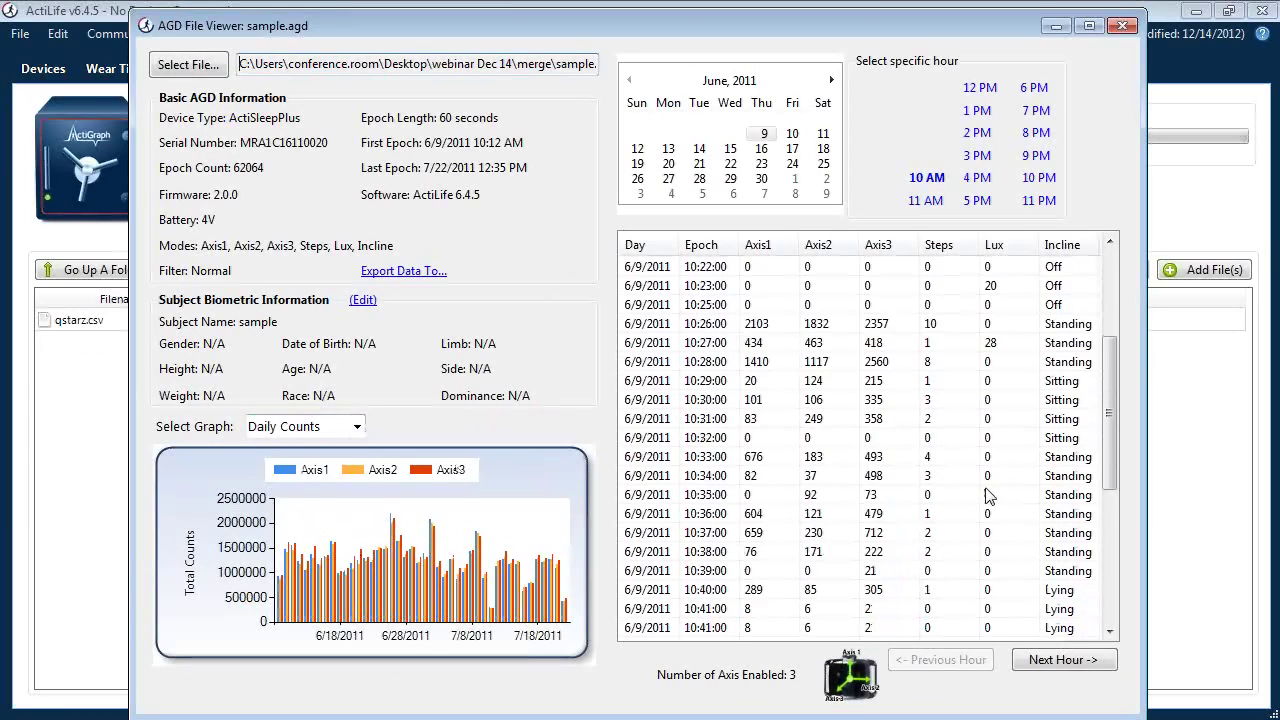
scroll(985, 495, down, 5)
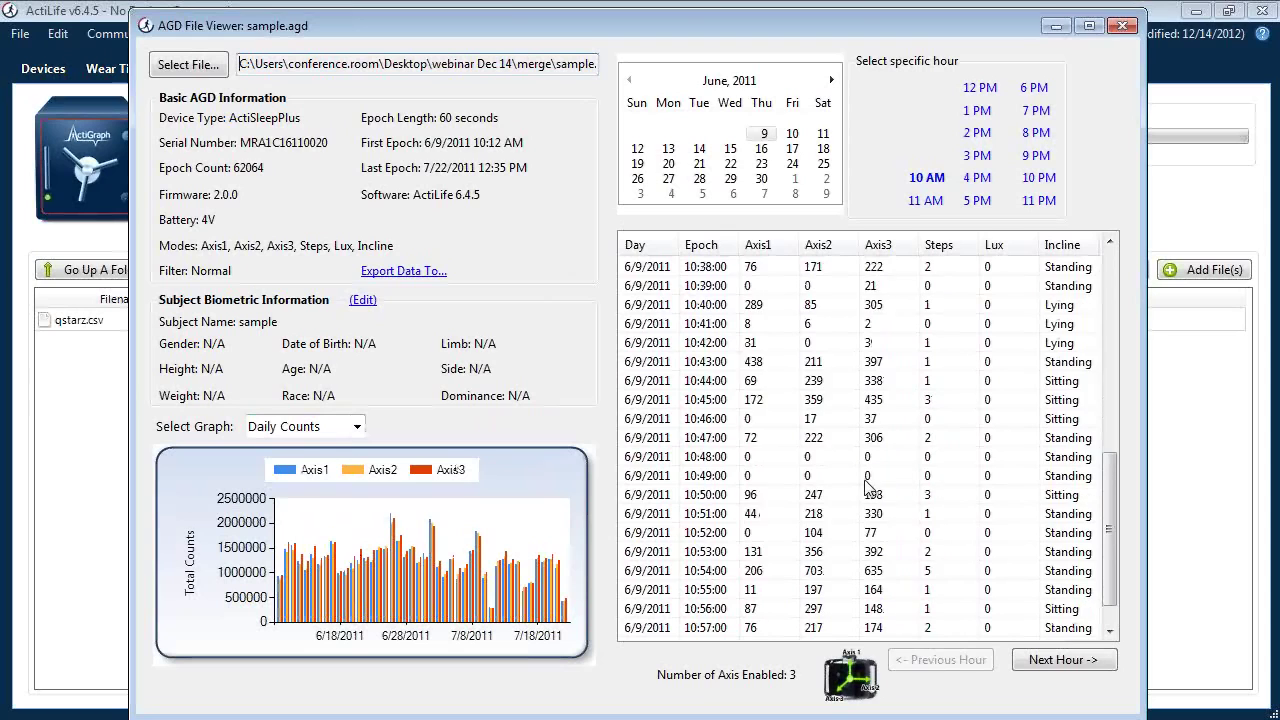
scroll(868, 487, down, 1)
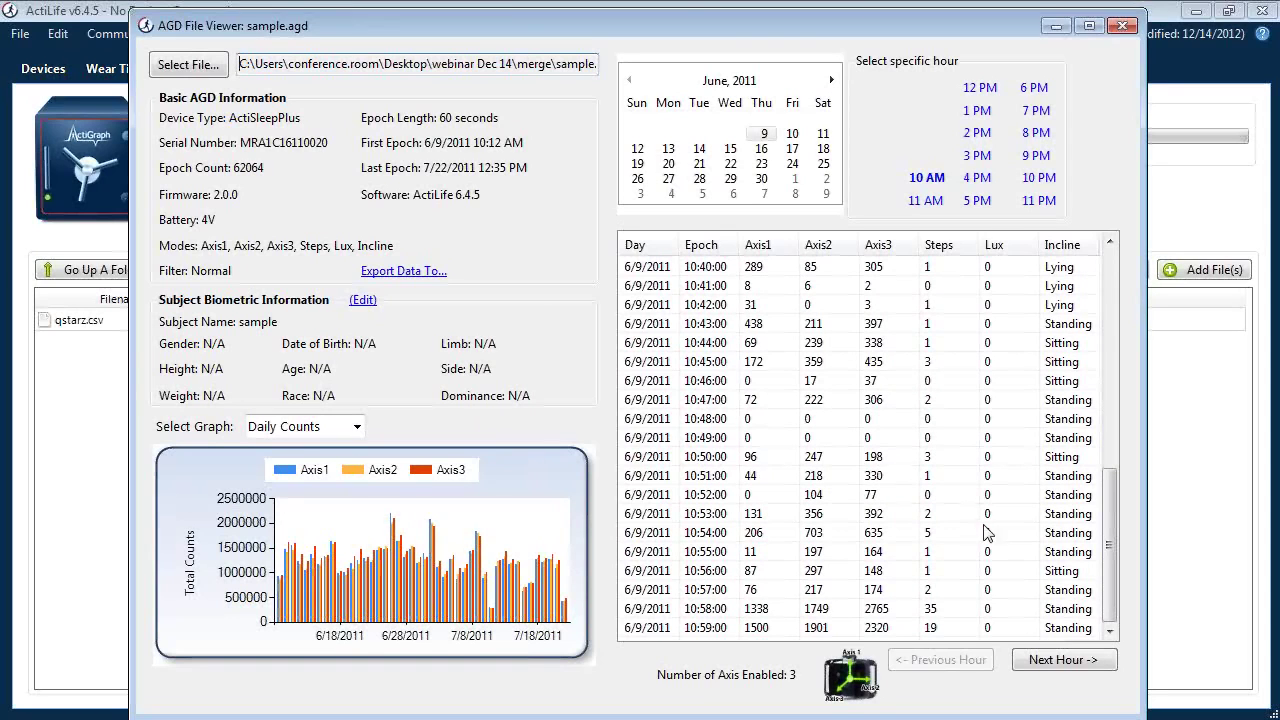
click(1122, 27)
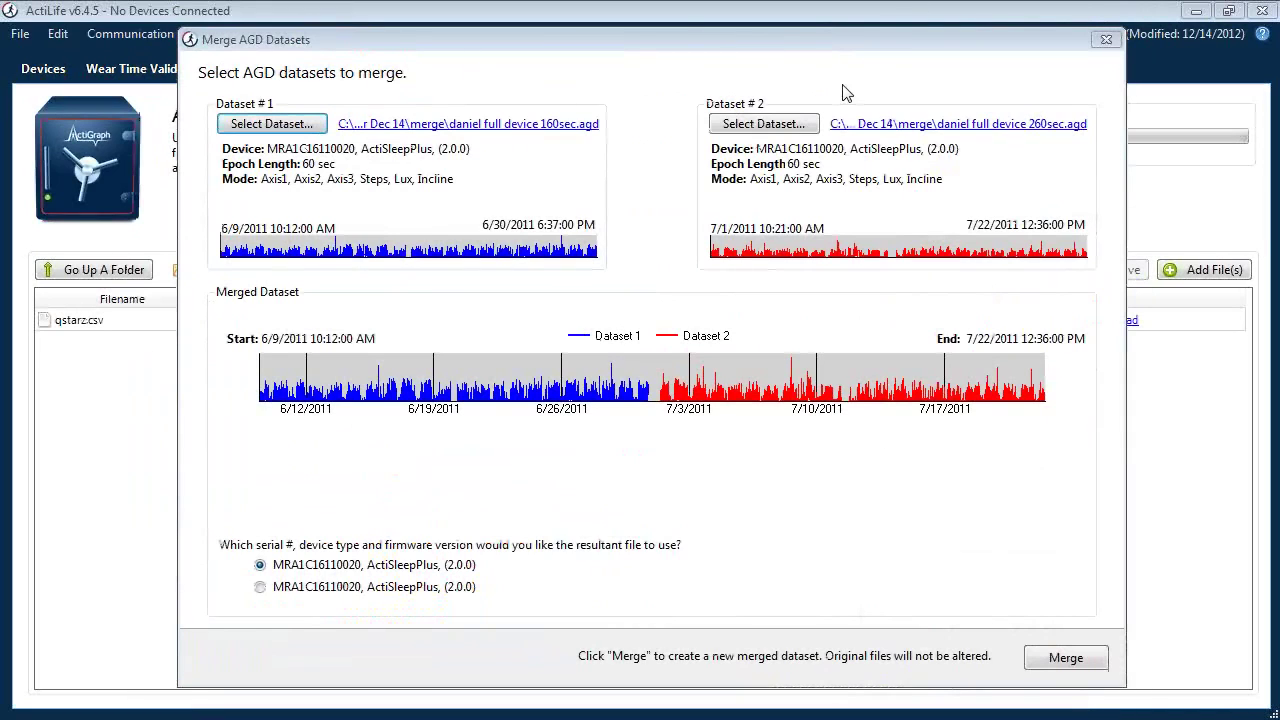
click(1104, 40)
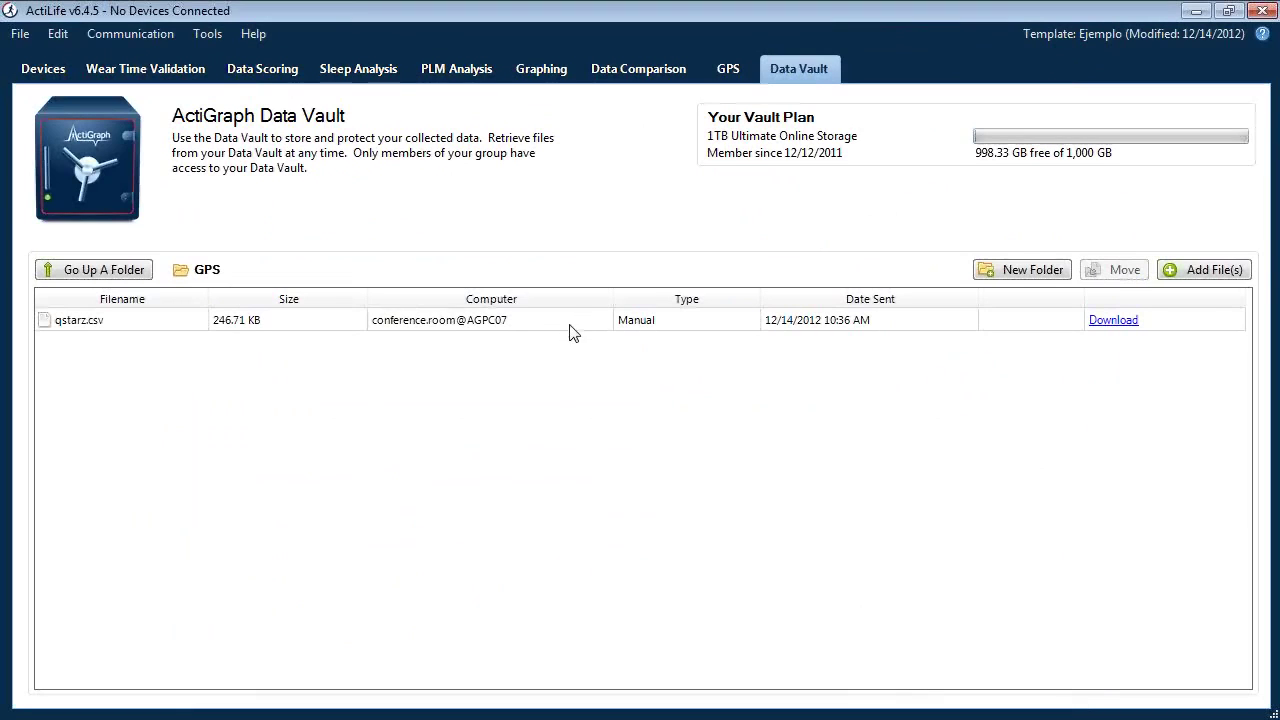
- Start an AGD split and load the "full device 360sec" AGD file from the split folder
click(209, 36)
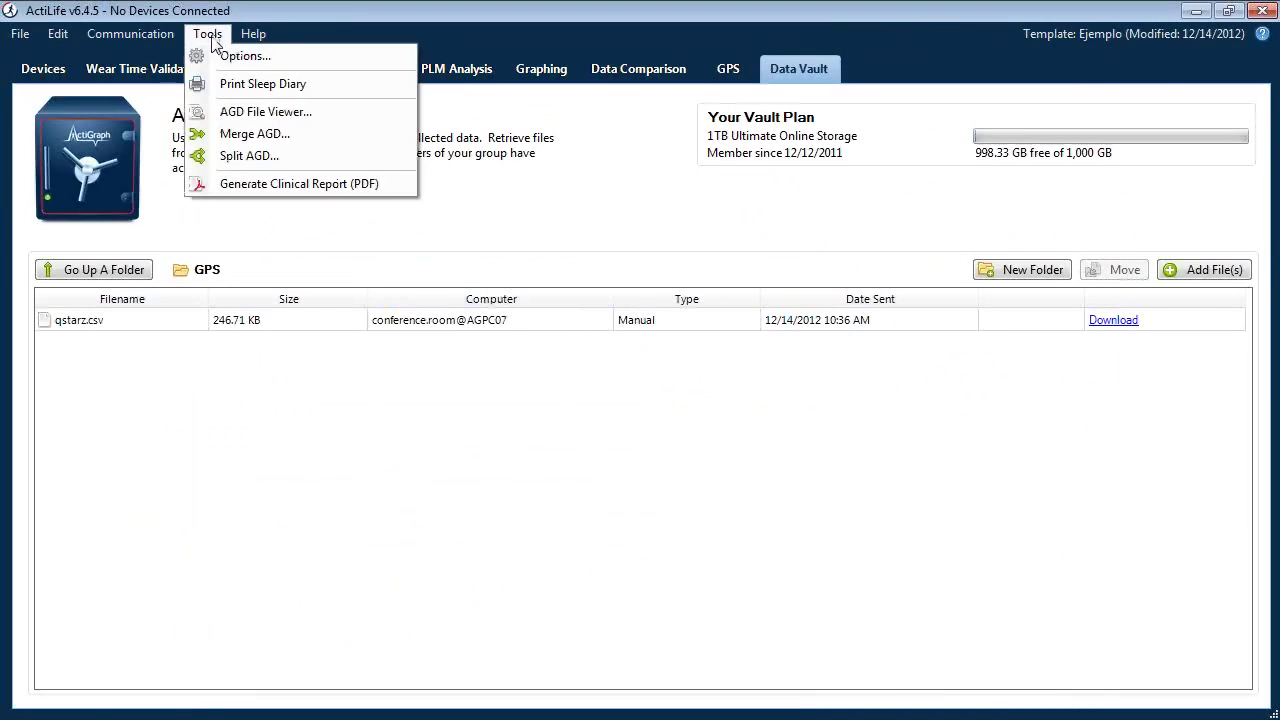
click(276, 158)
click(459, 224)
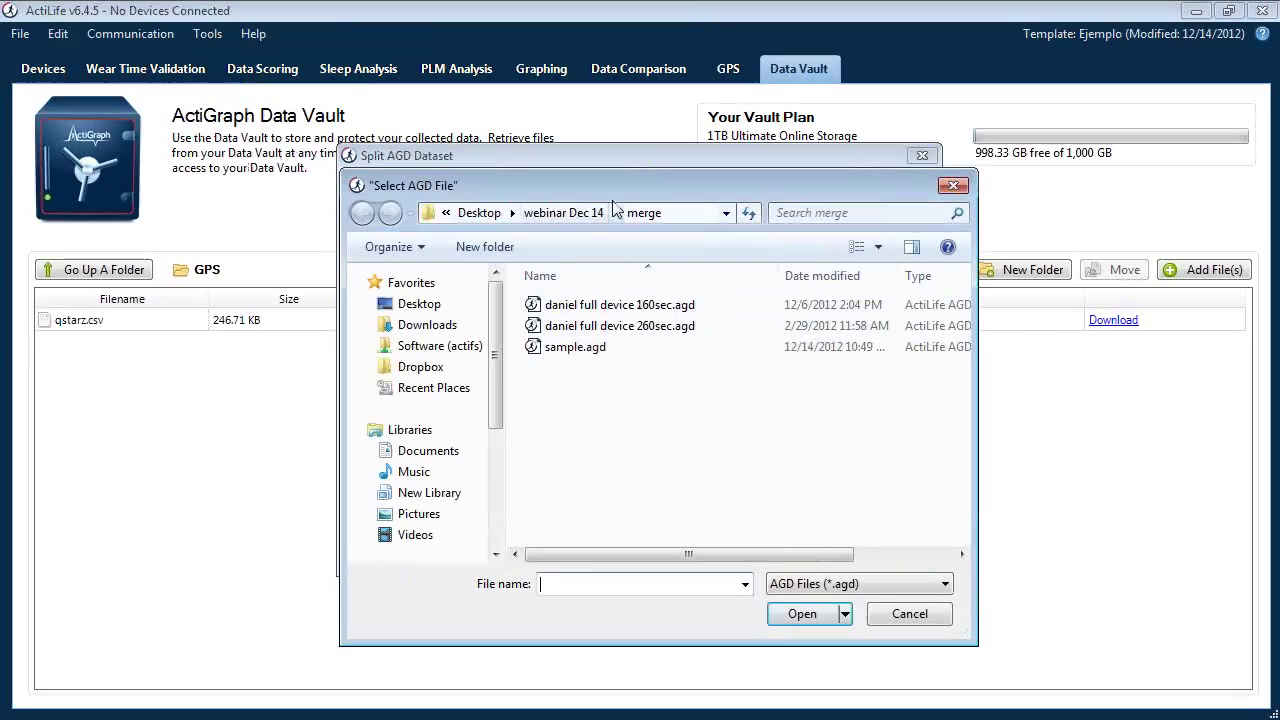
click(577, 212)
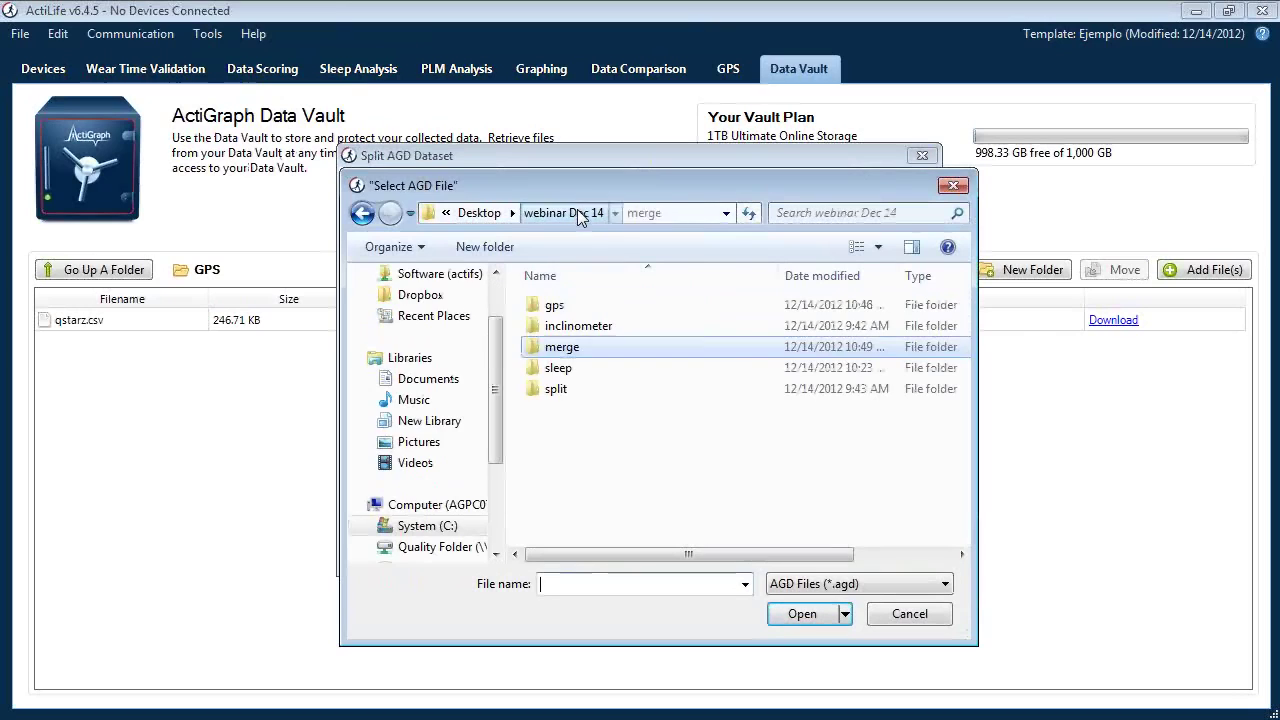
double_click(571, 390)
click(616, 304)
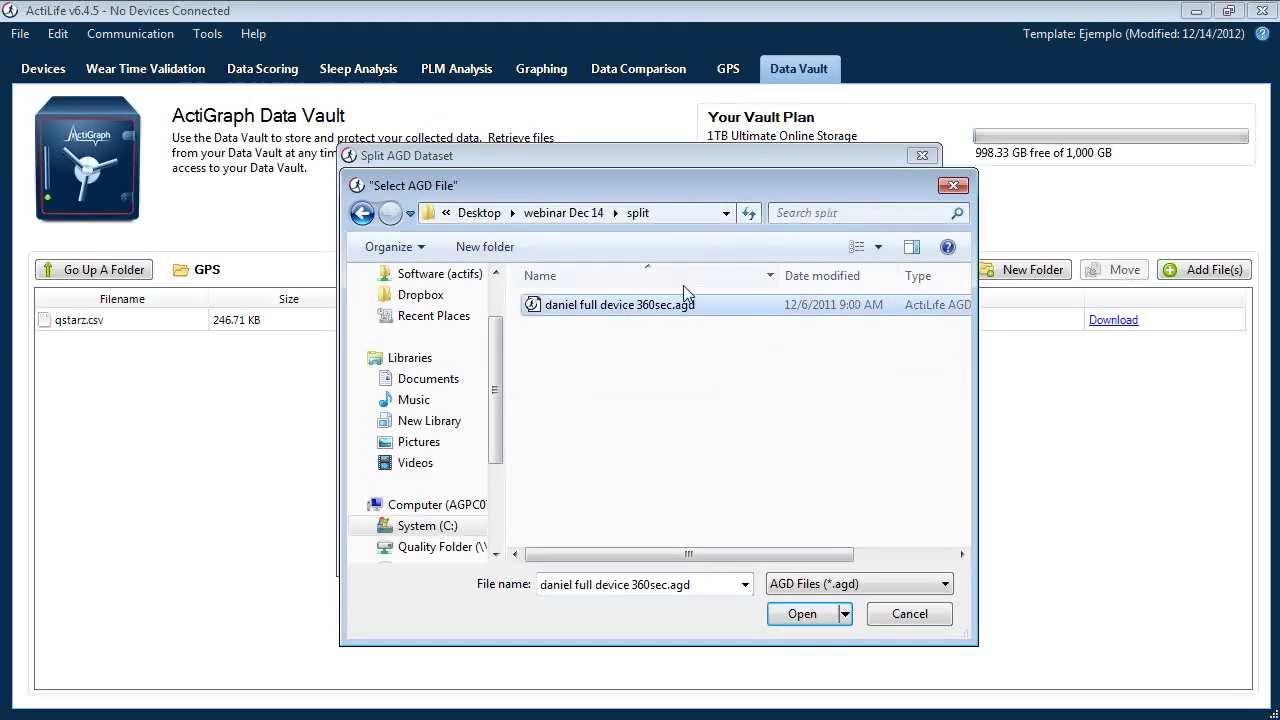
click(801, 614)
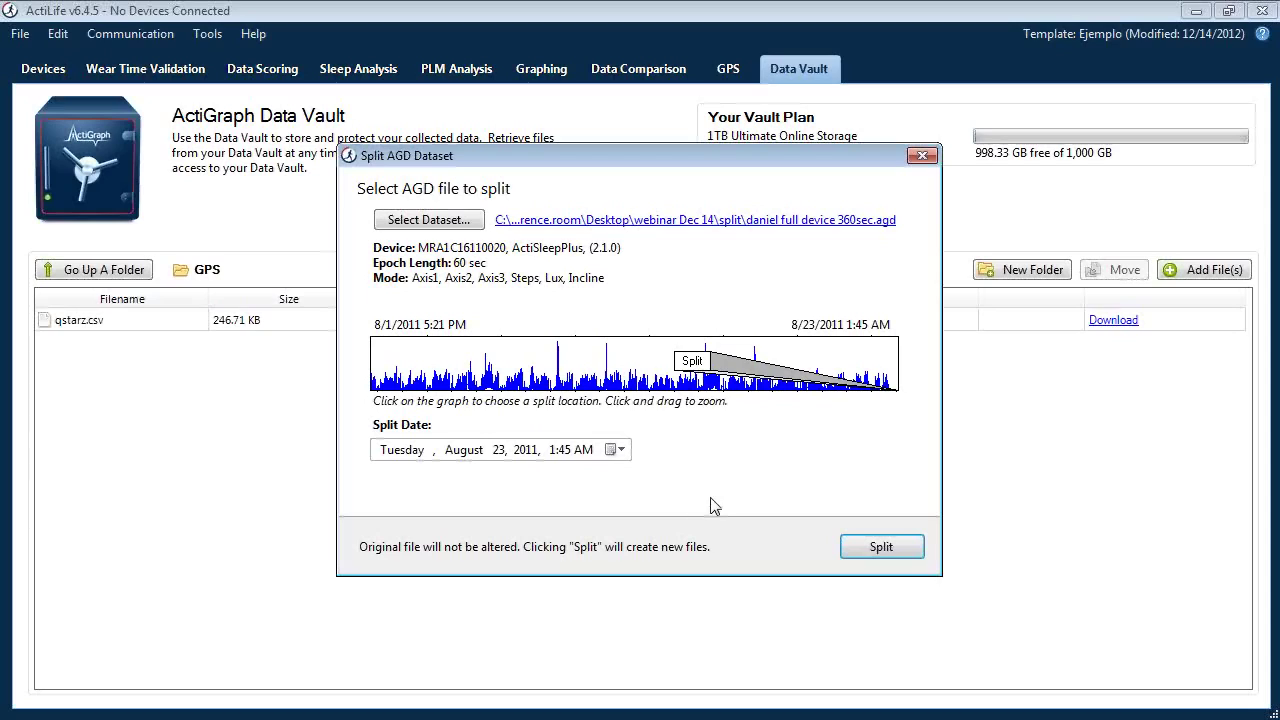
- Split the dataset at August 9, 2011, 7:42 AM and open the folder containing the resulting files
click(559, 386)
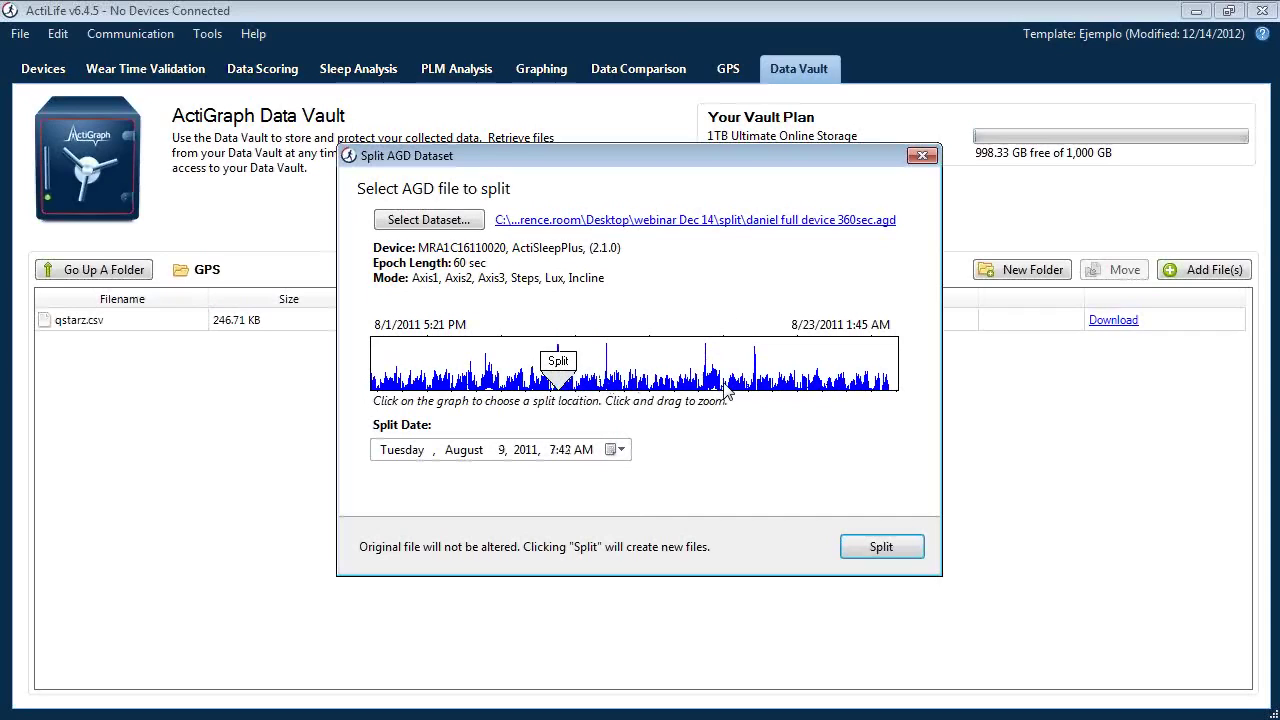
click(882, 548)
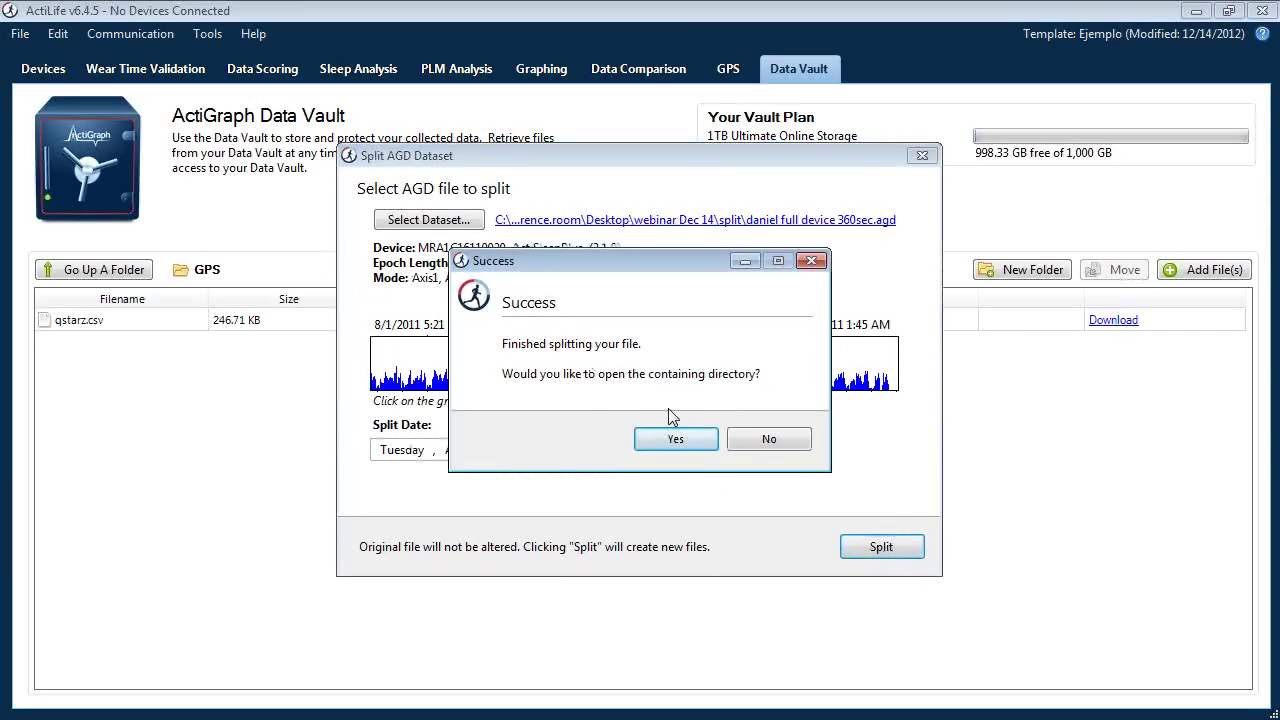
click(675, 439)
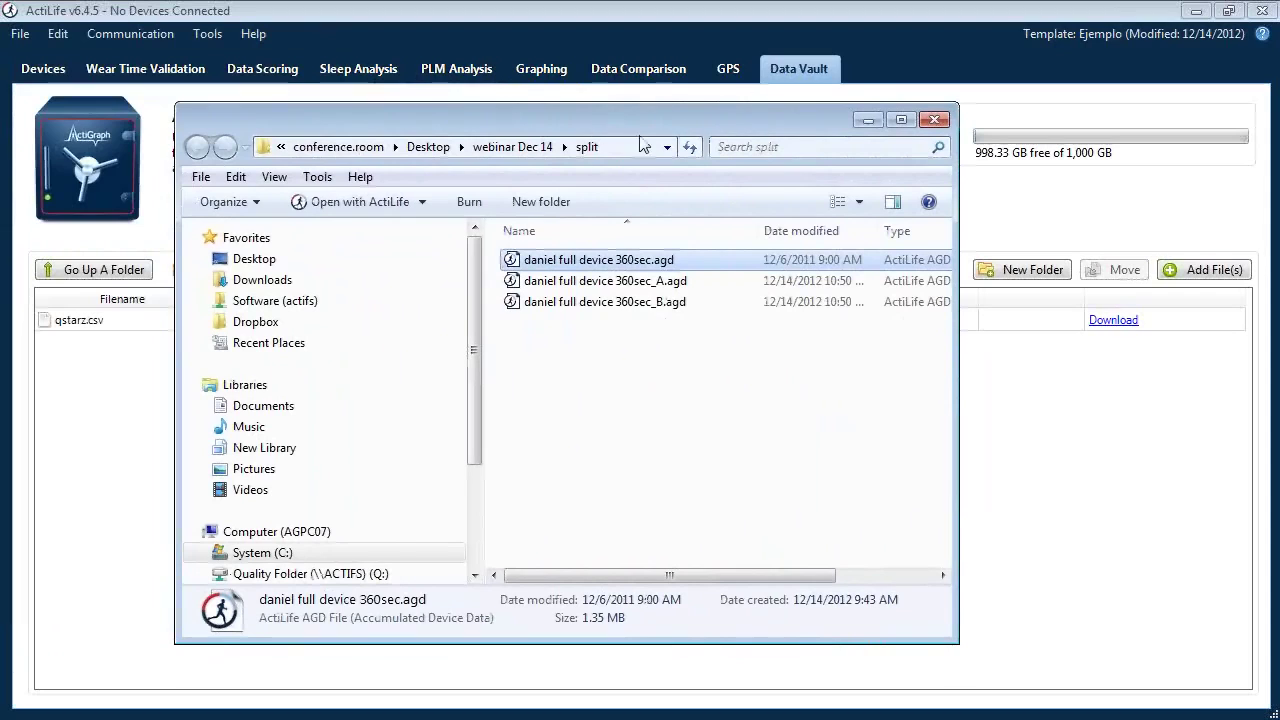
- View the split file ending in 360sec_A.agd in the AGD File Viewer, and close the viewer and split window
click(652, 284)
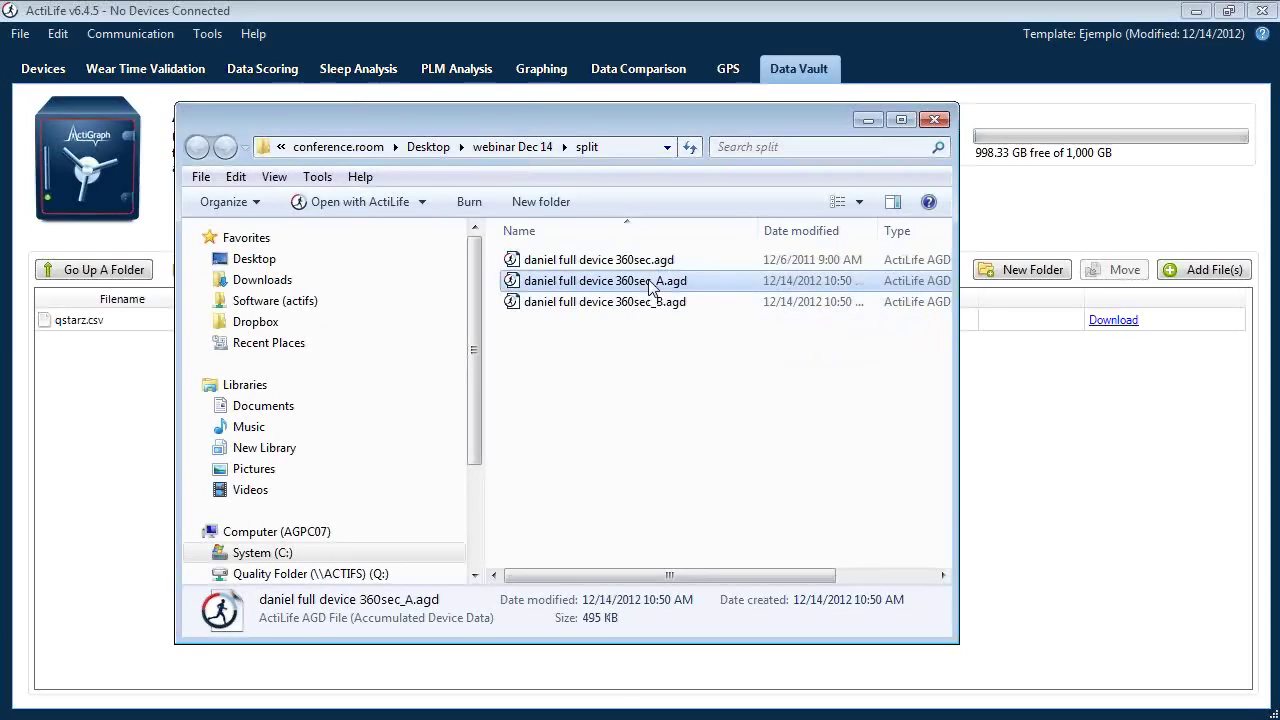
double_click(698, 283)
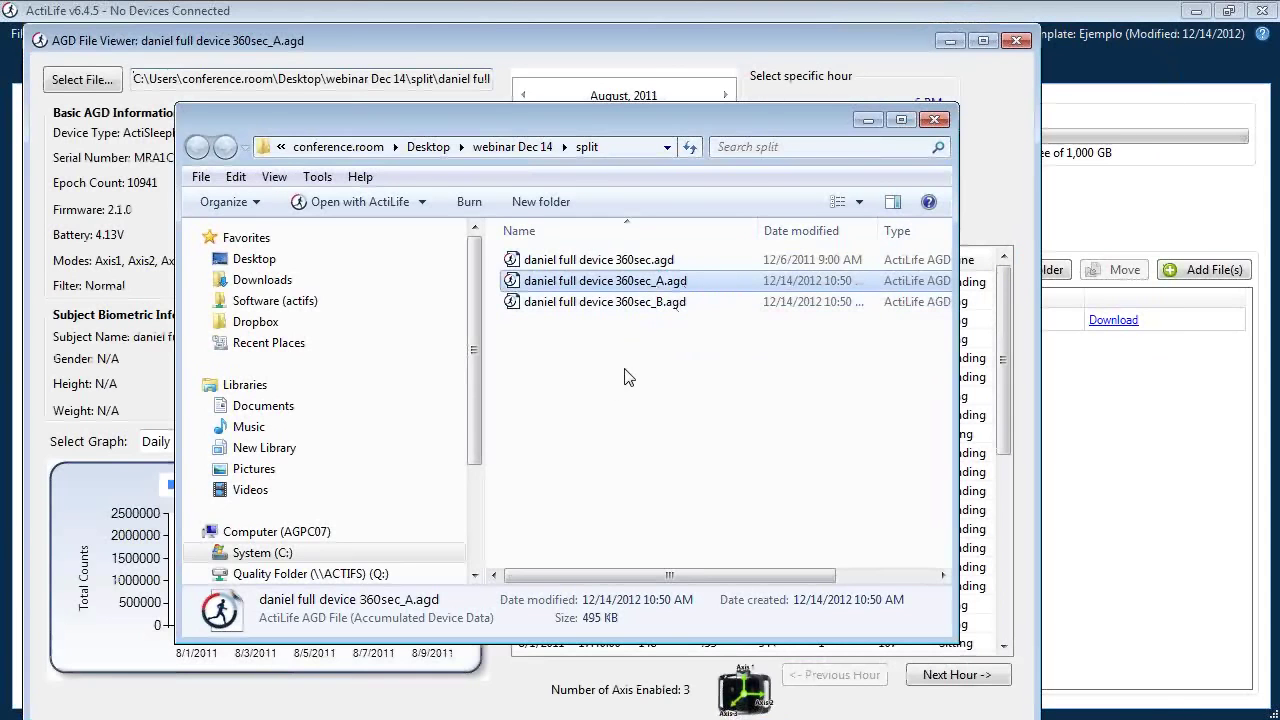
drag(762, 121, 0, 195)
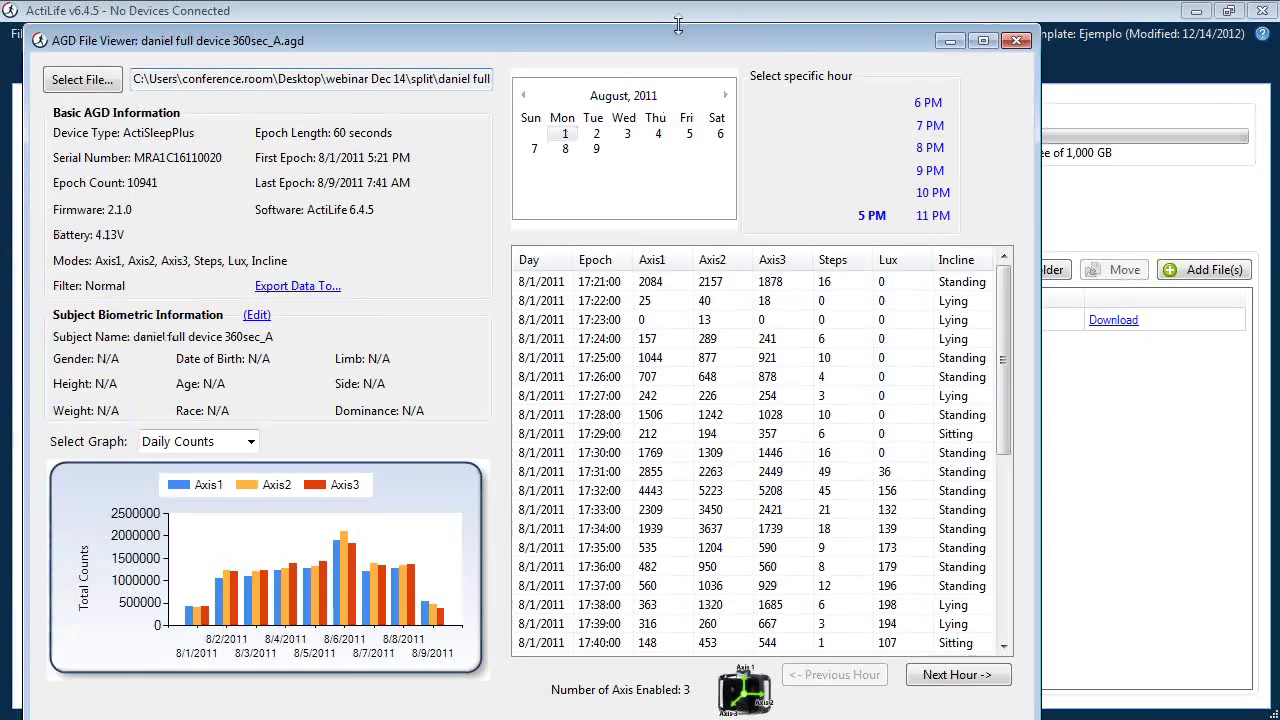
drag(672, 41, 824, 31)
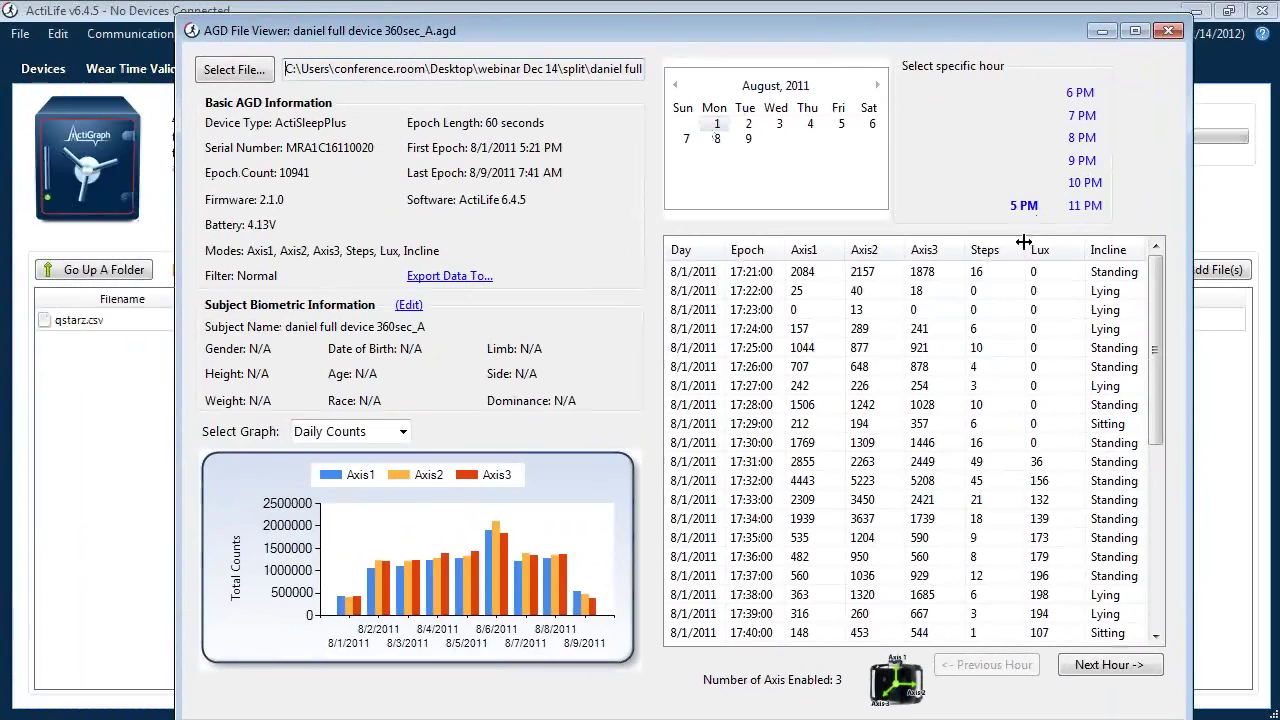
click(1170, 33)
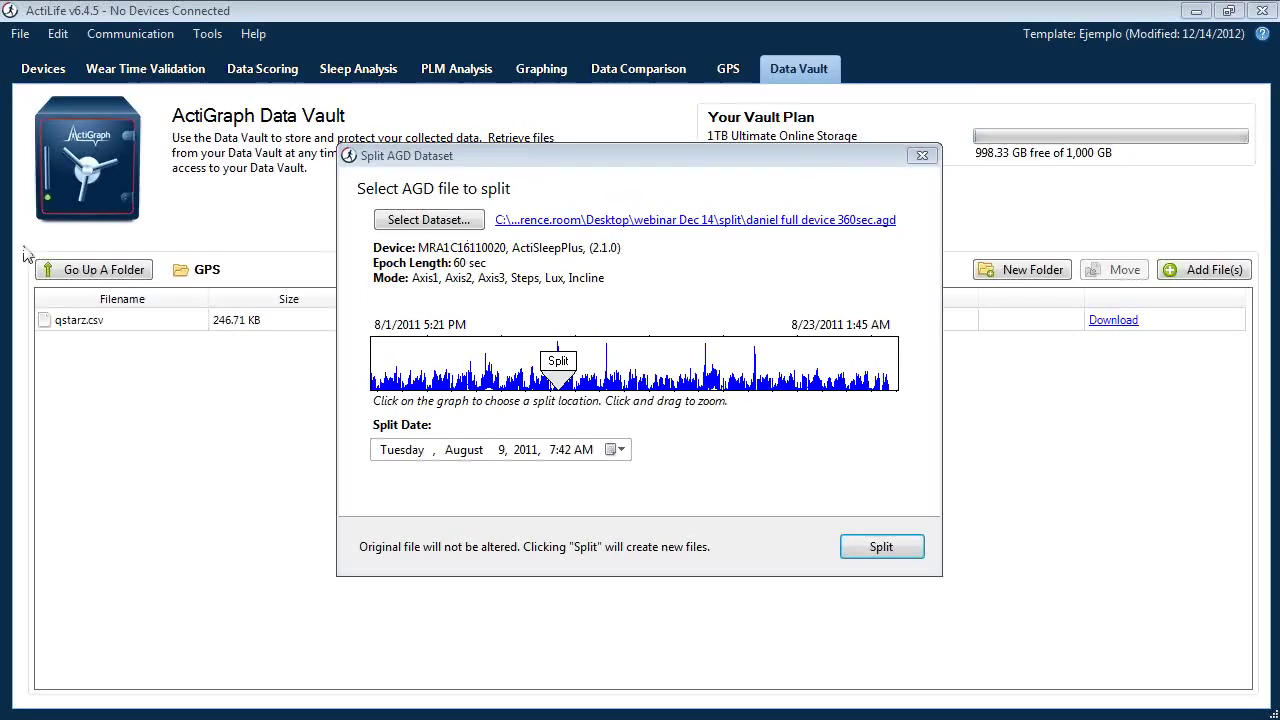
click(906, 158)
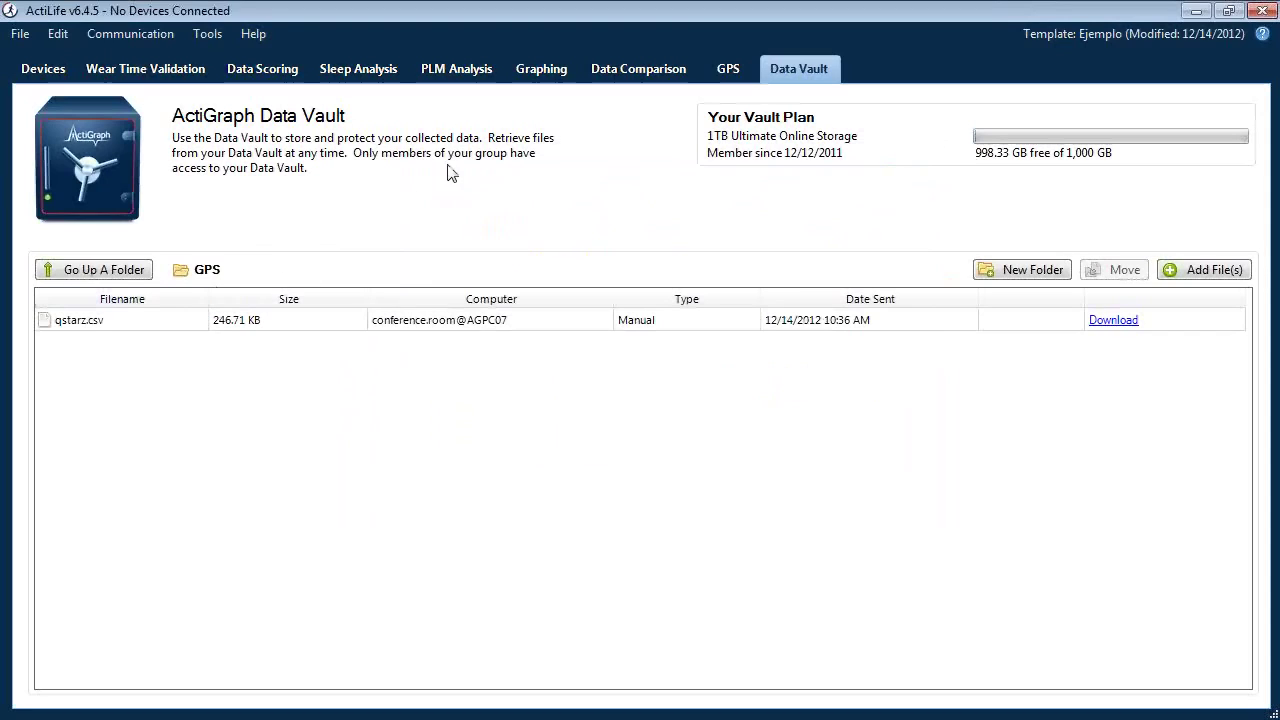
- Open the program options and examine the available units of measurement
click(210, 36)
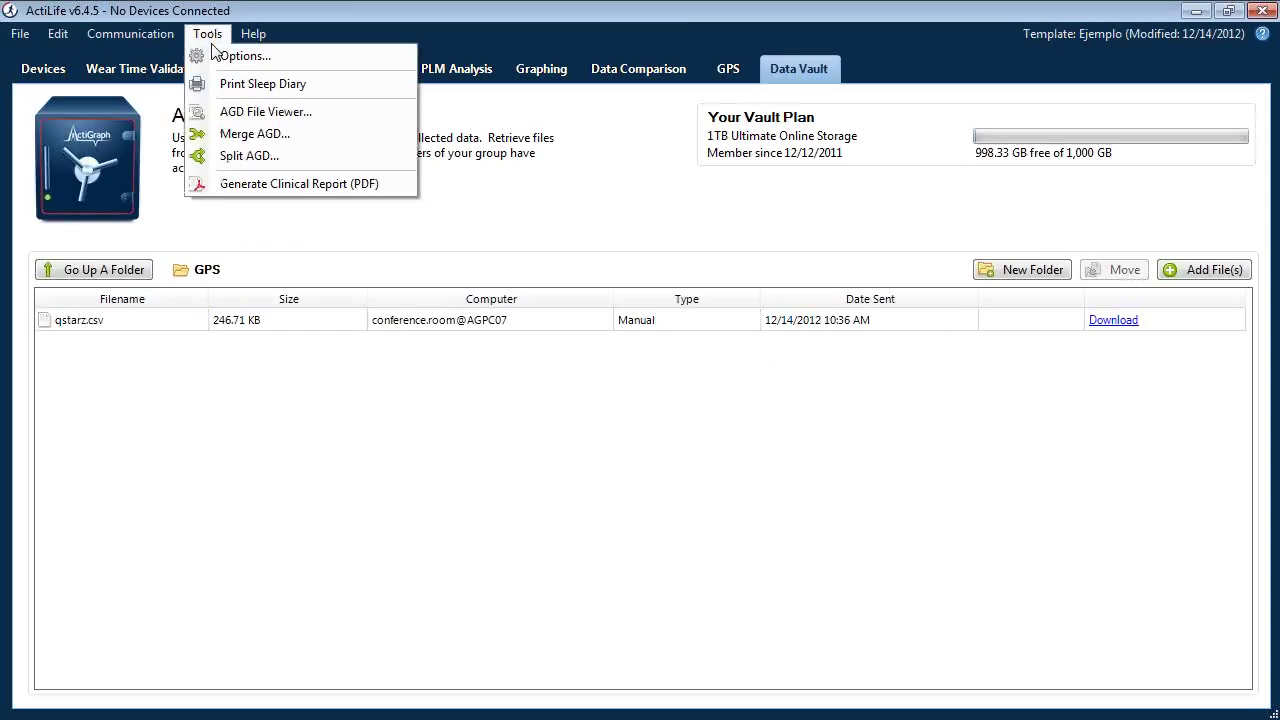
click(282, 57)
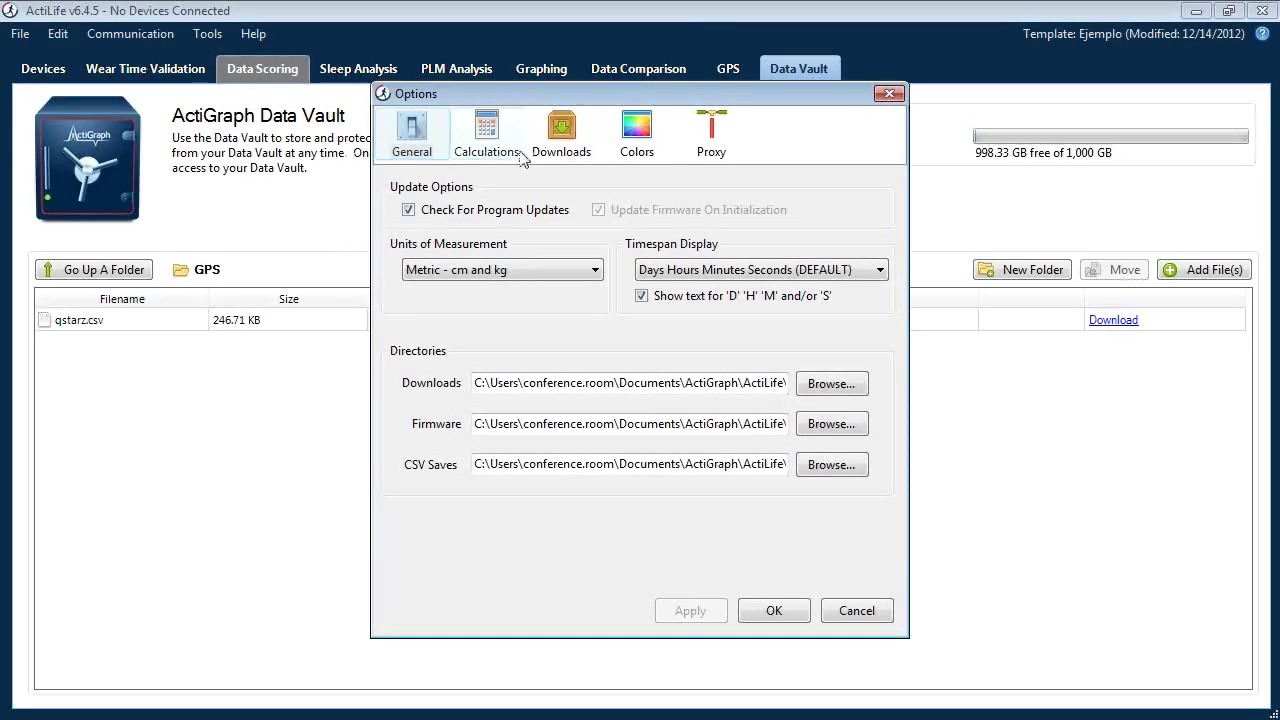
click(556, 275)
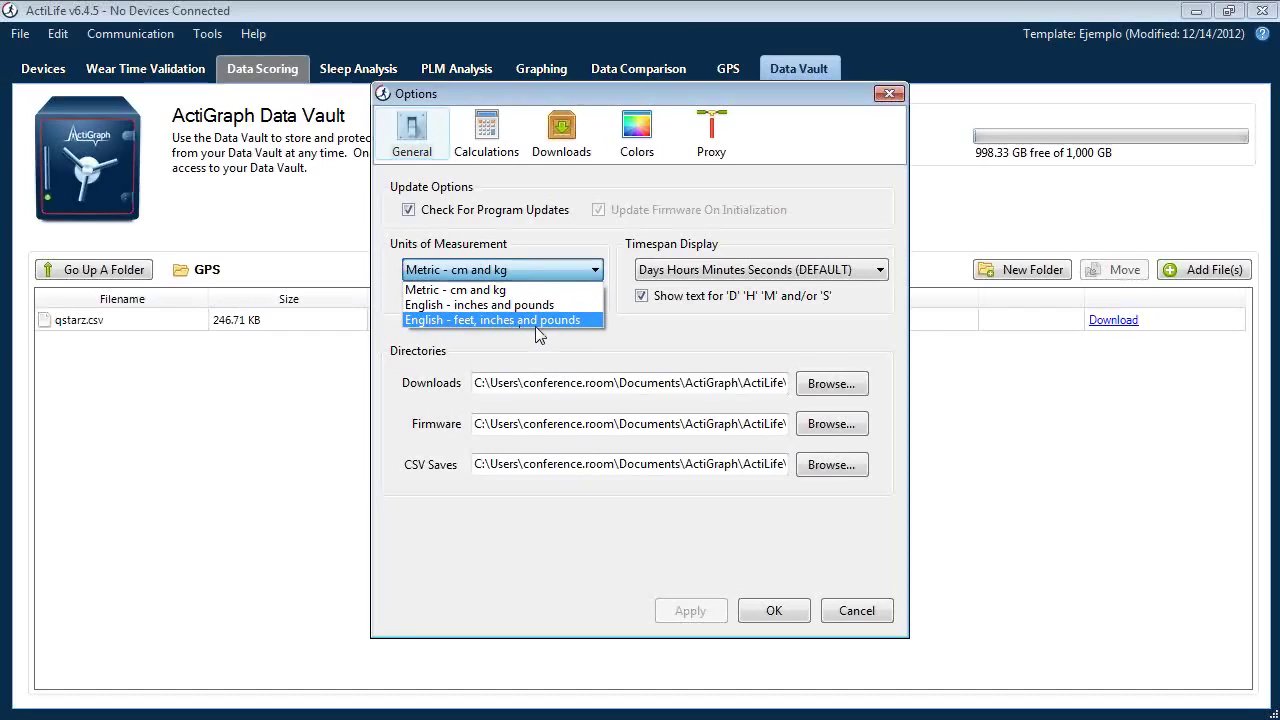
click(676, 334)
- Review the wear time validation defaults and the available sleep scoring algorithms in the calculation options
click(472, 138)
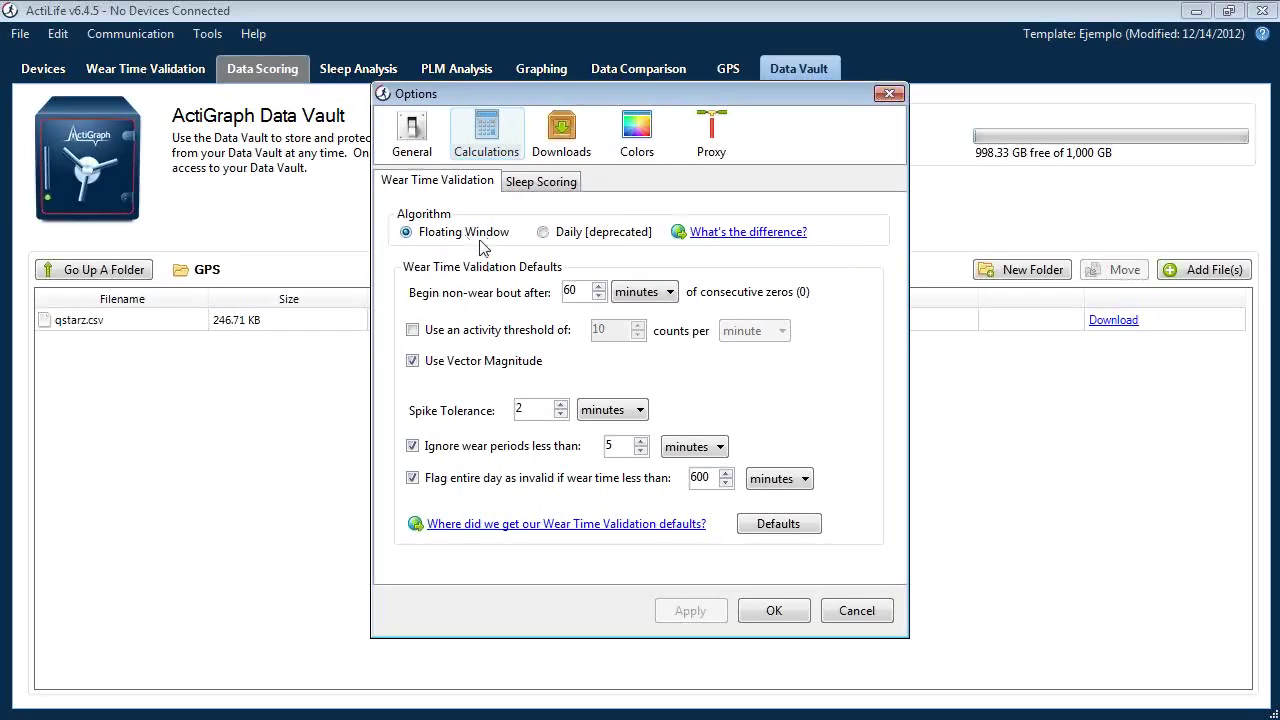
click(531, 186)
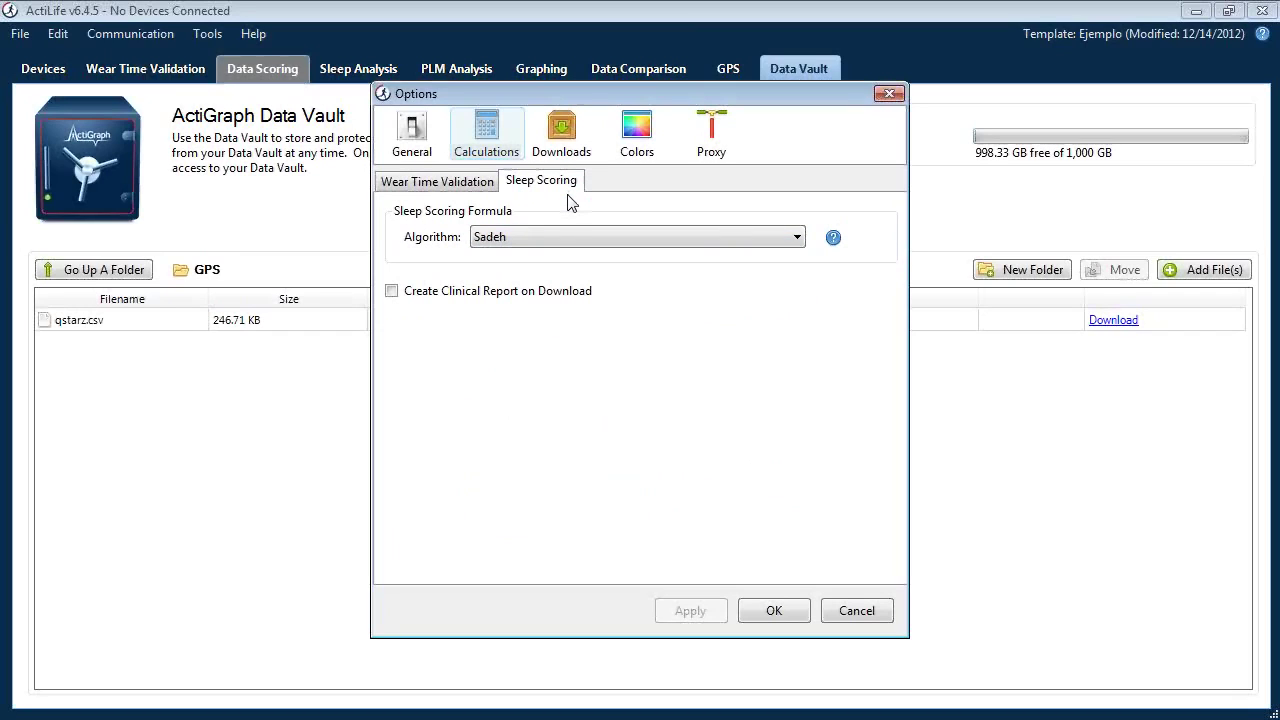
click(572, 240)
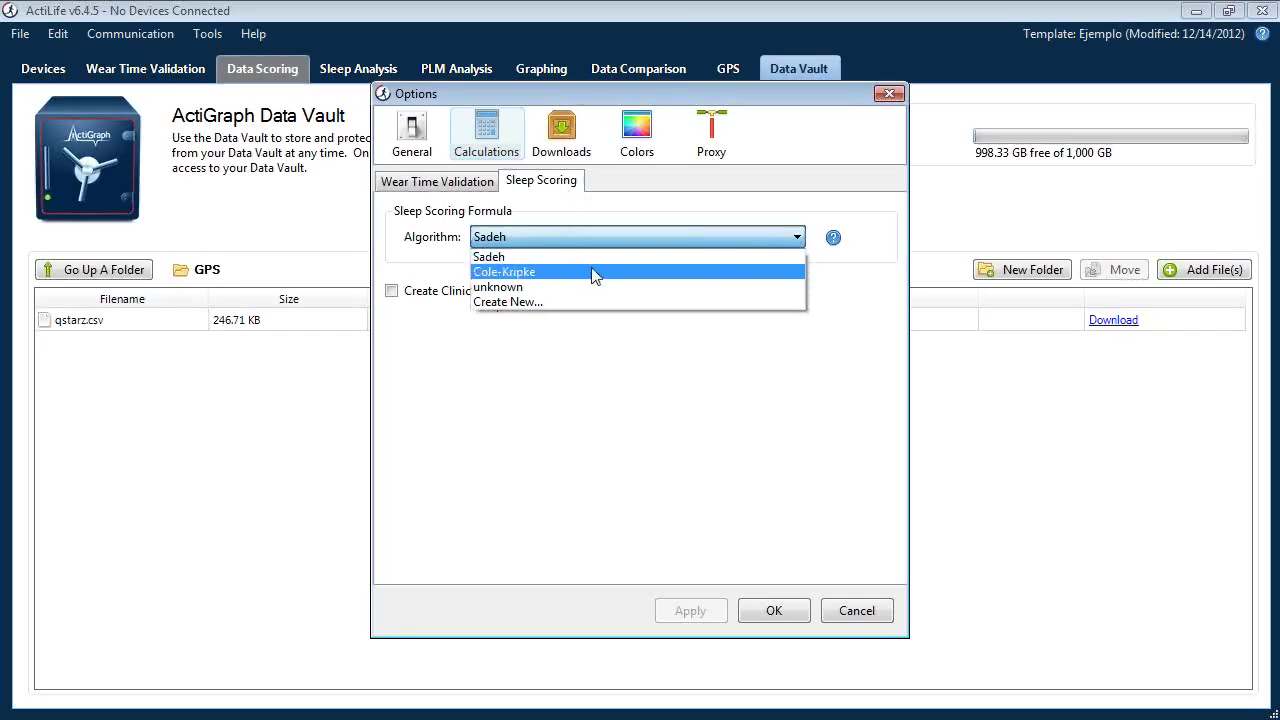
click(655, 390)
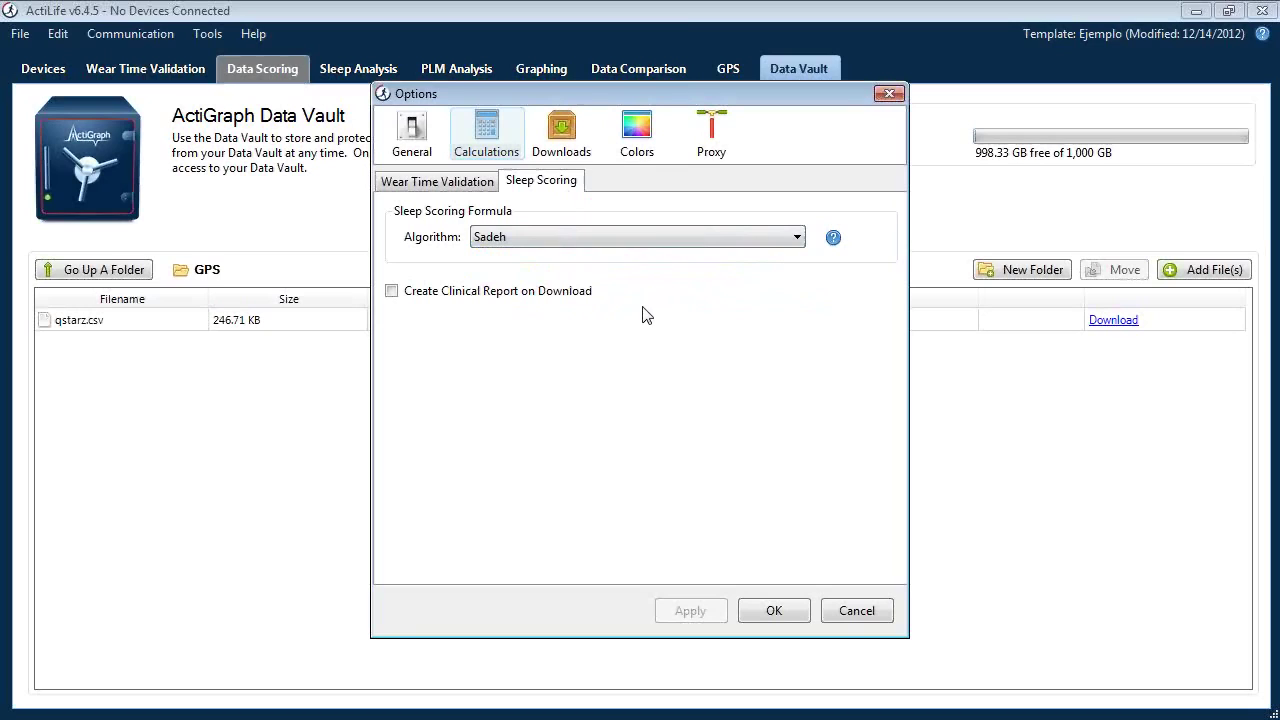
- Review the download options and the available file naming conventions
click(568, 138)
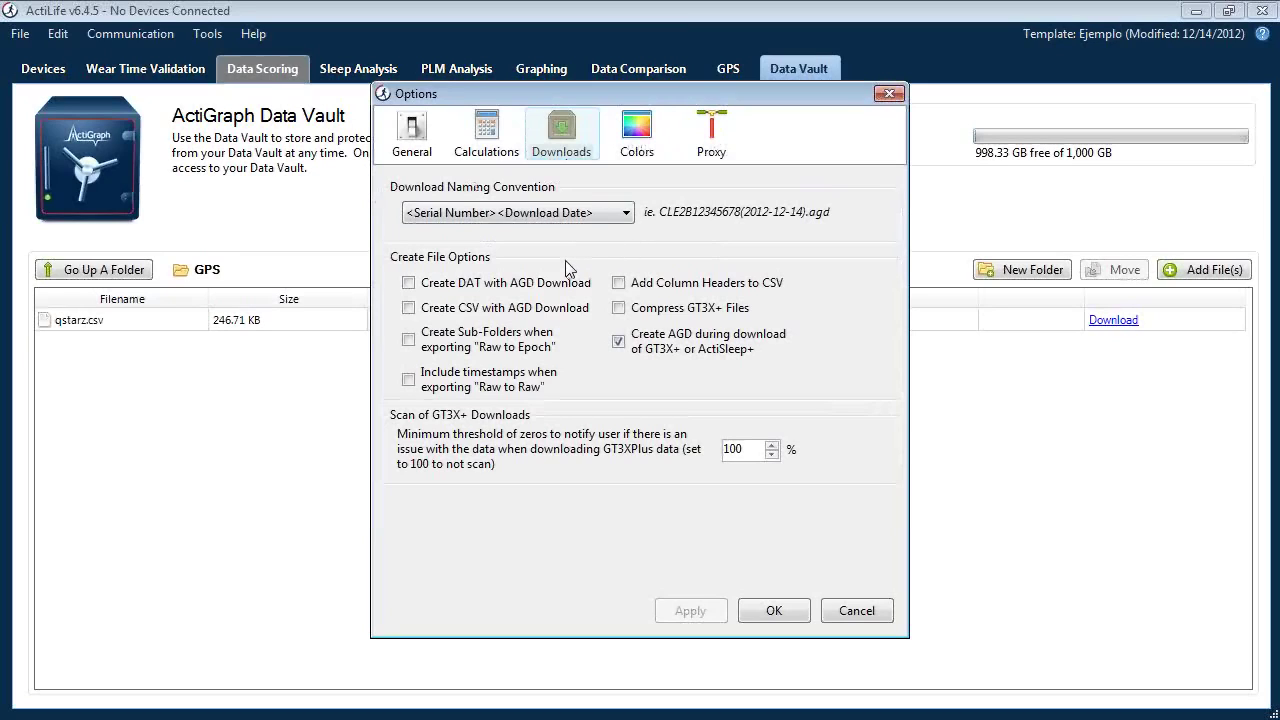
click(574, 210)
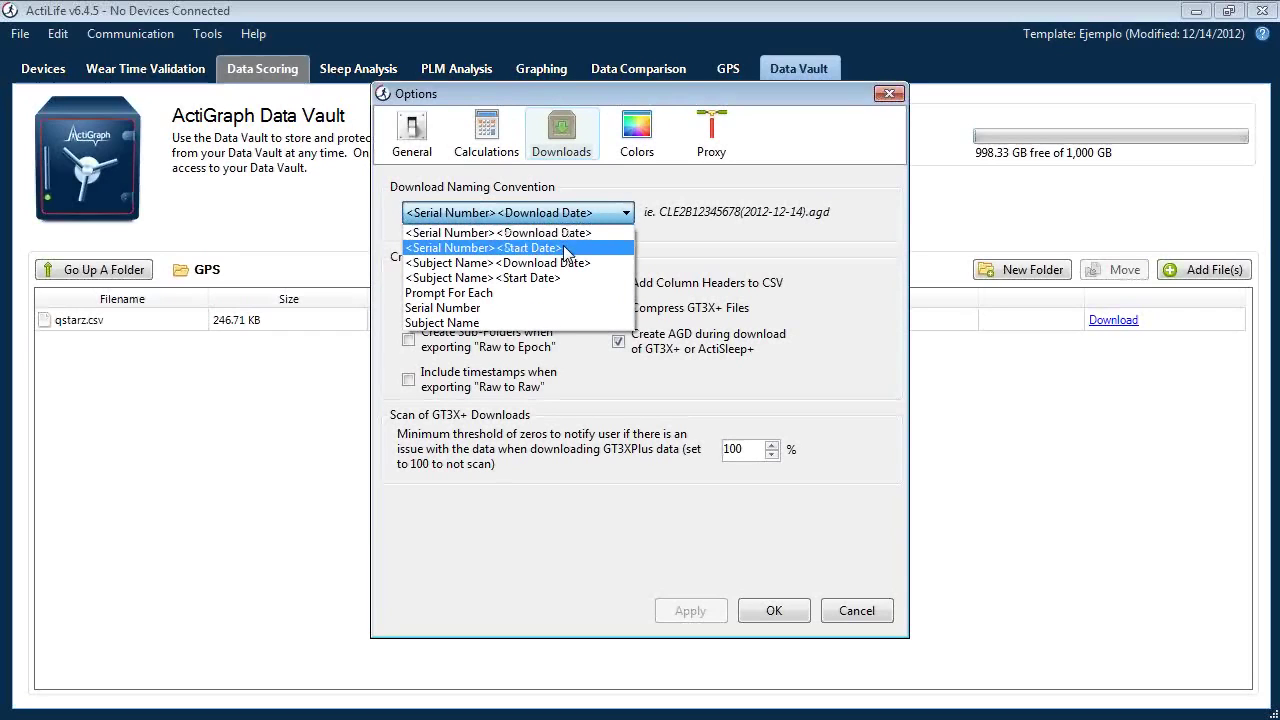
click(643, 249)
- Review the graph color options and the color choices for Axis 1, leaving its color unchanged
click(642, 148)
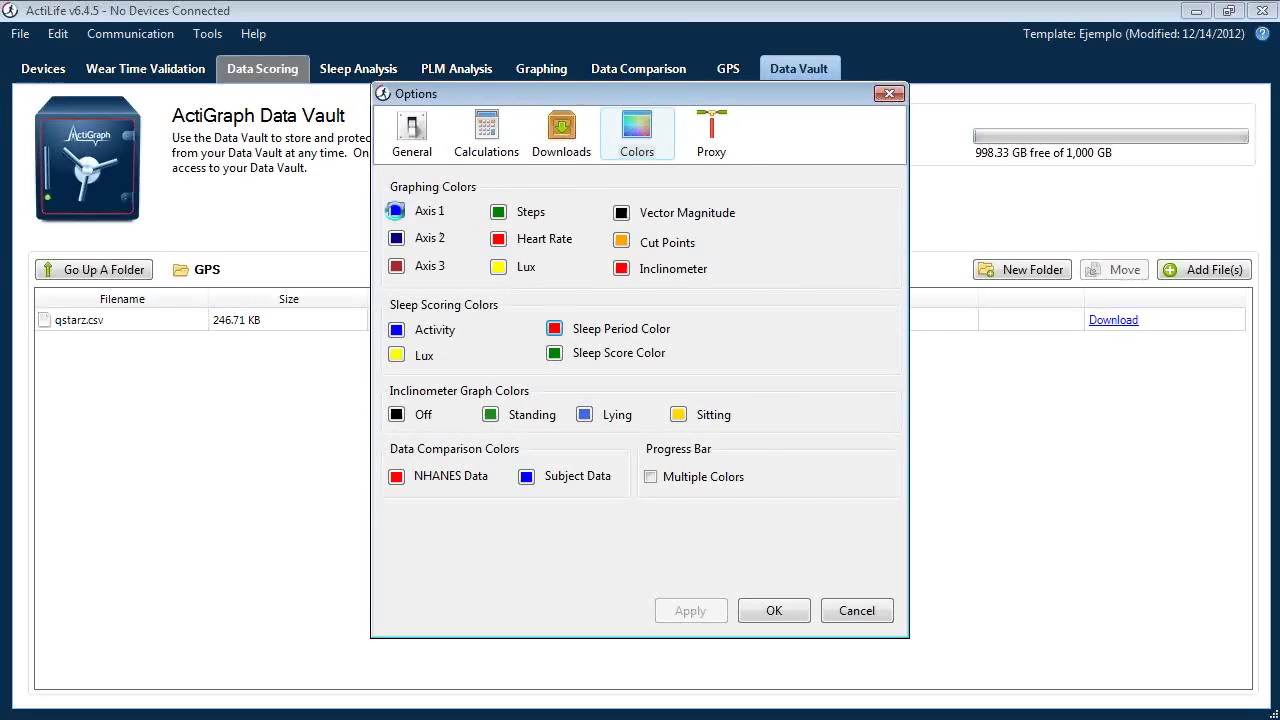
click(396, 210)
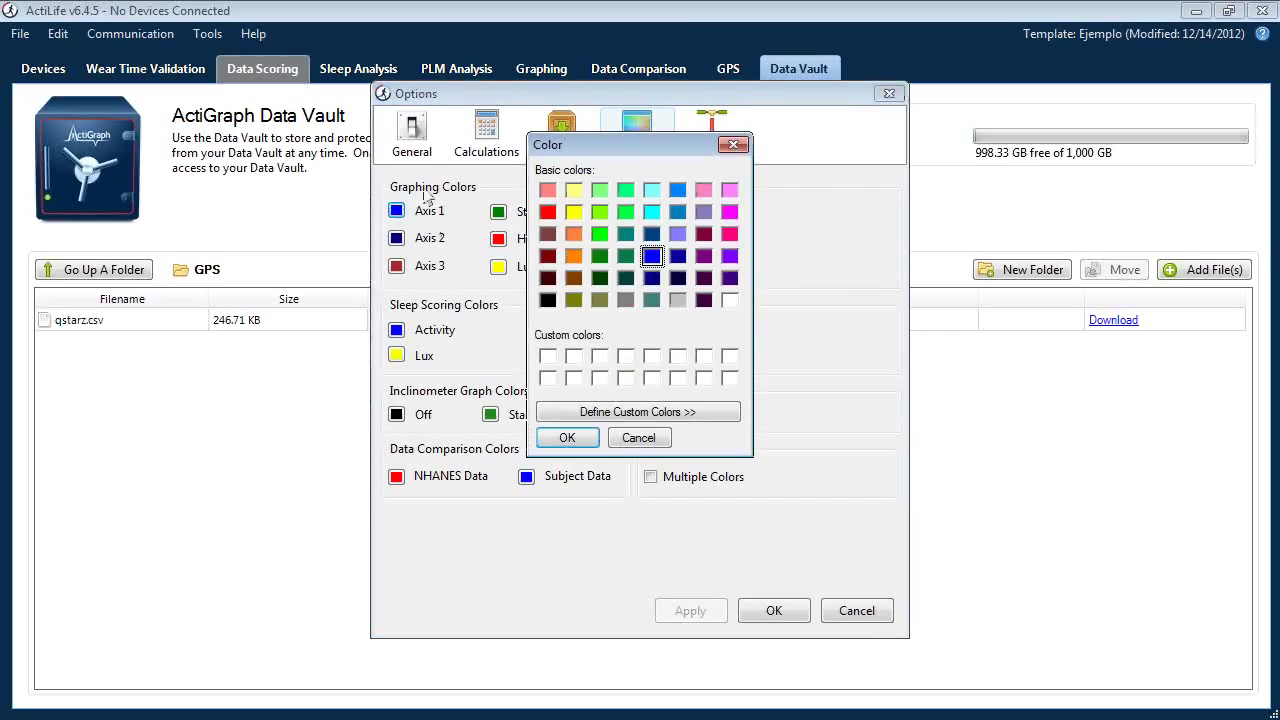
click(731, 147)
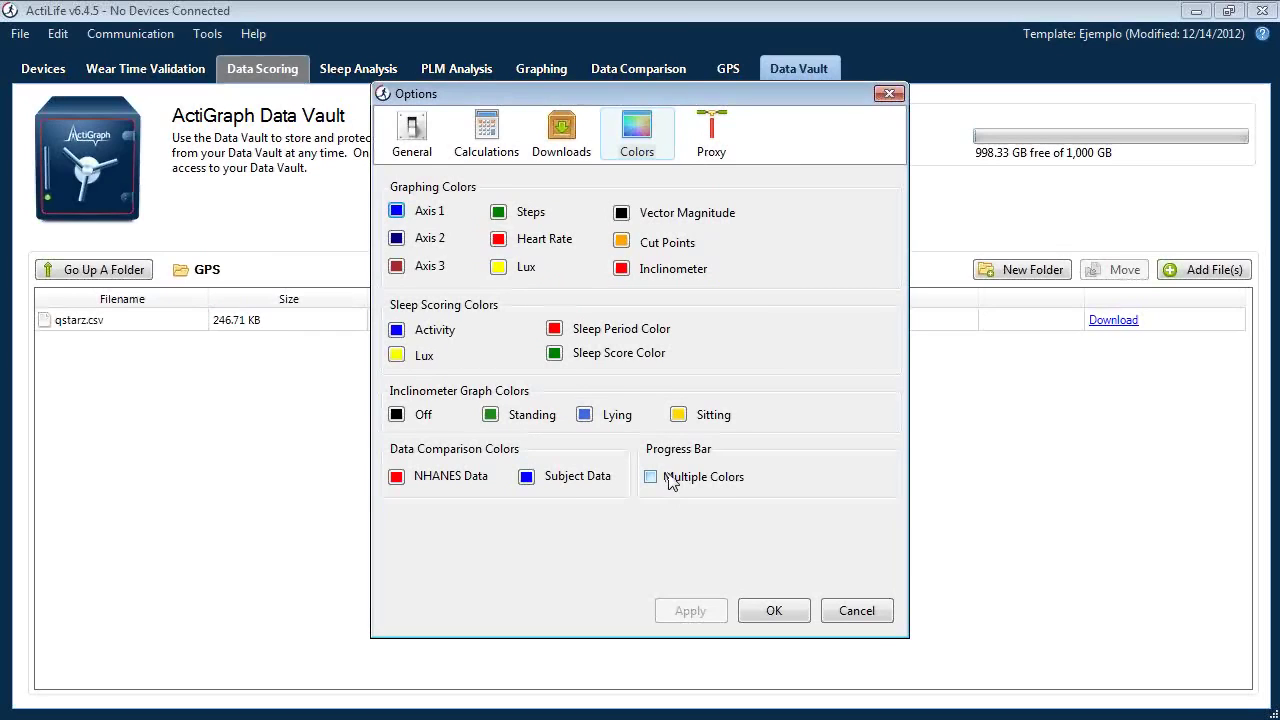
- Examine the manual proxy settings and close the options without saving
click(722, 150)
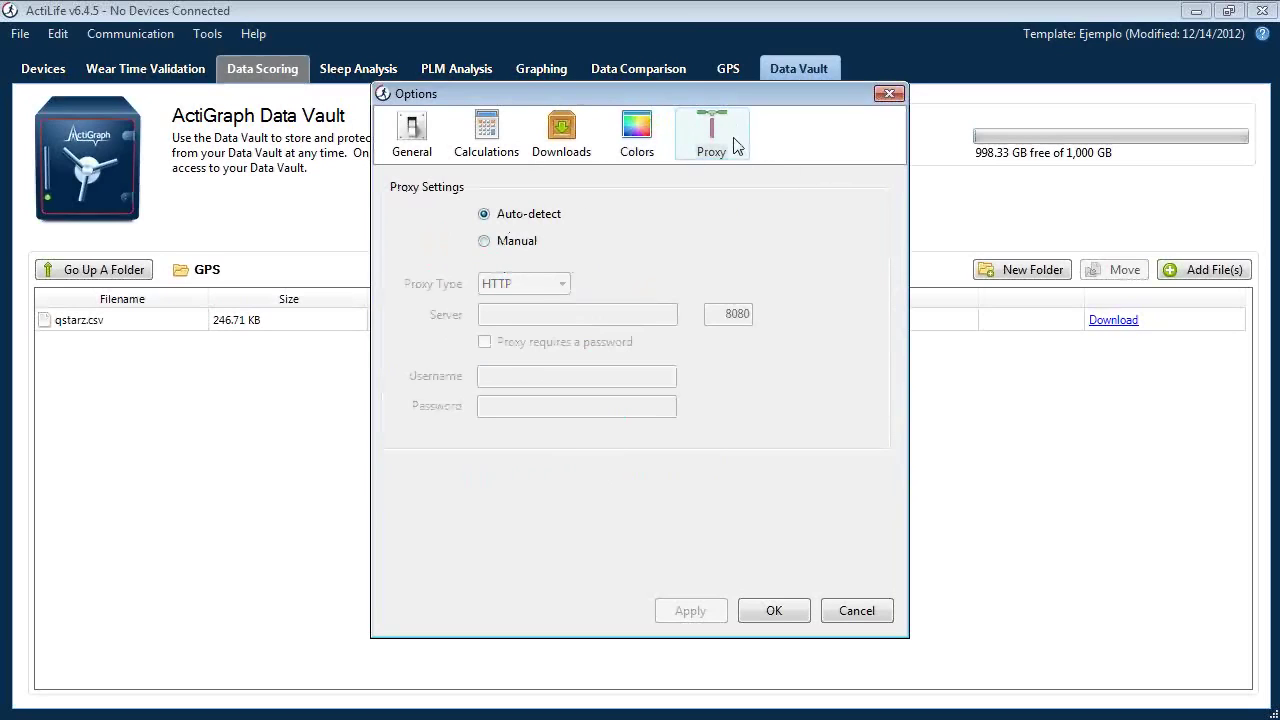
click(486, 246)
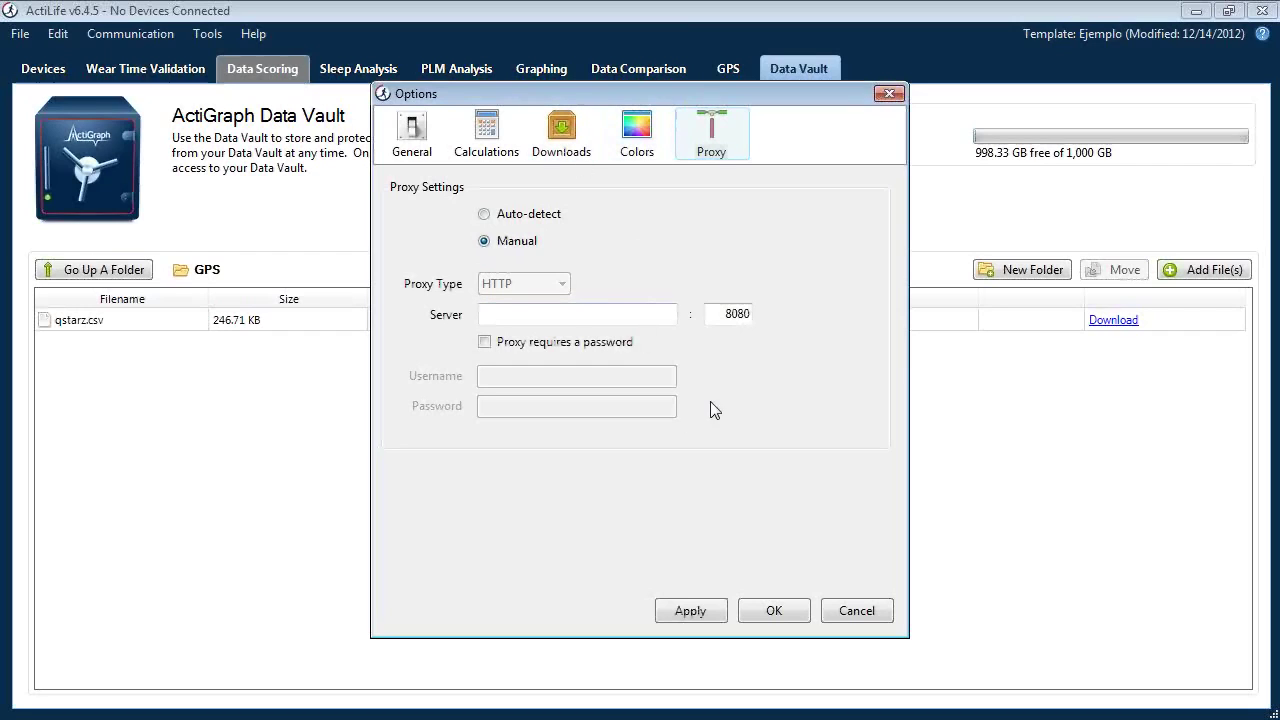
click(862, 612)
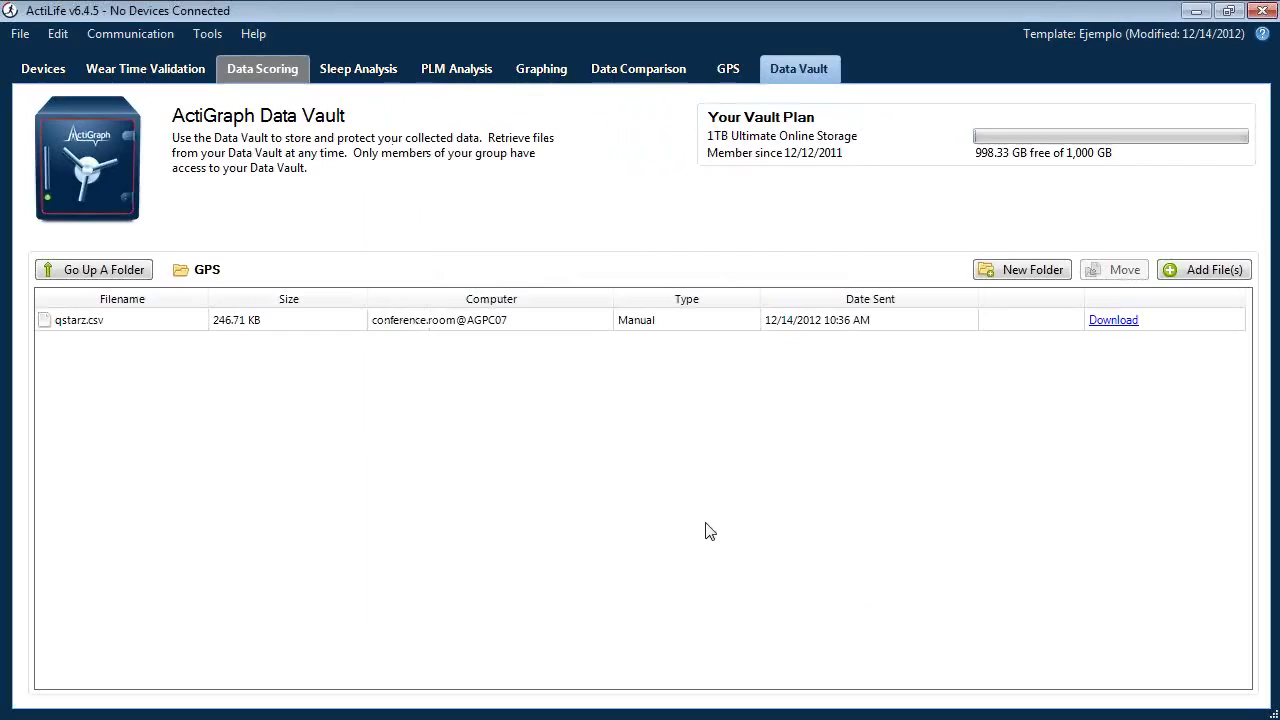